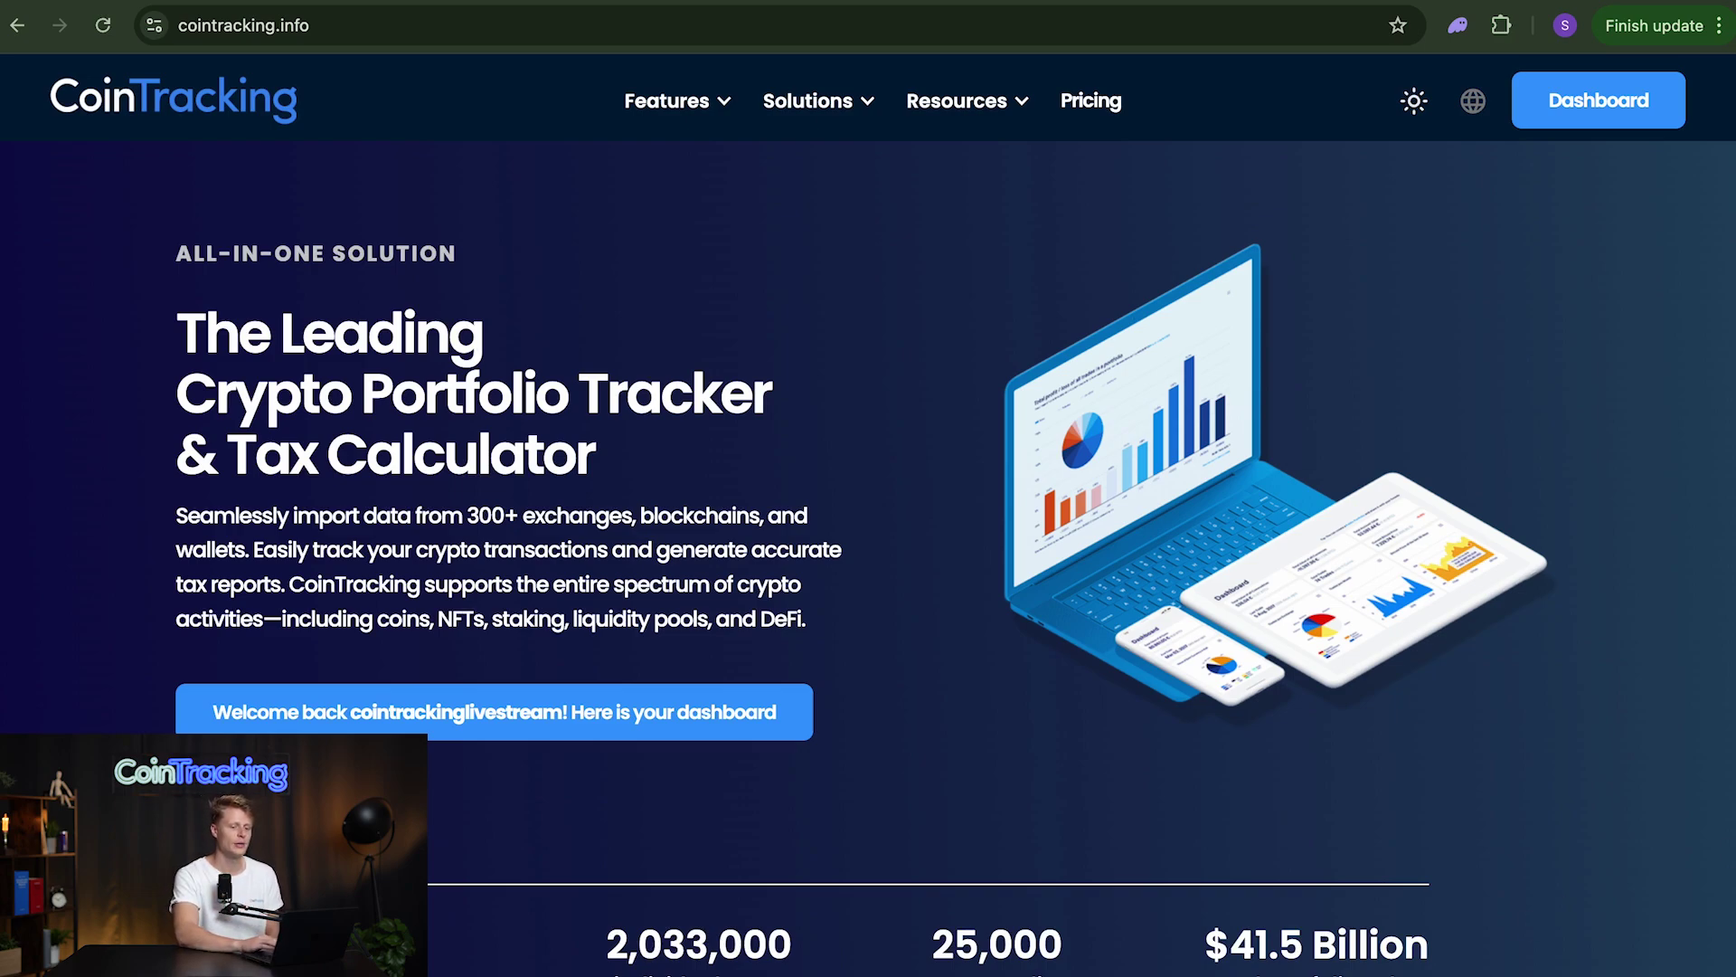
Step: From Chrome's Extensions menu, go to the Web Store and search for 'solflare'
{"action": "left_click", "coordinate": [1720, 25]}
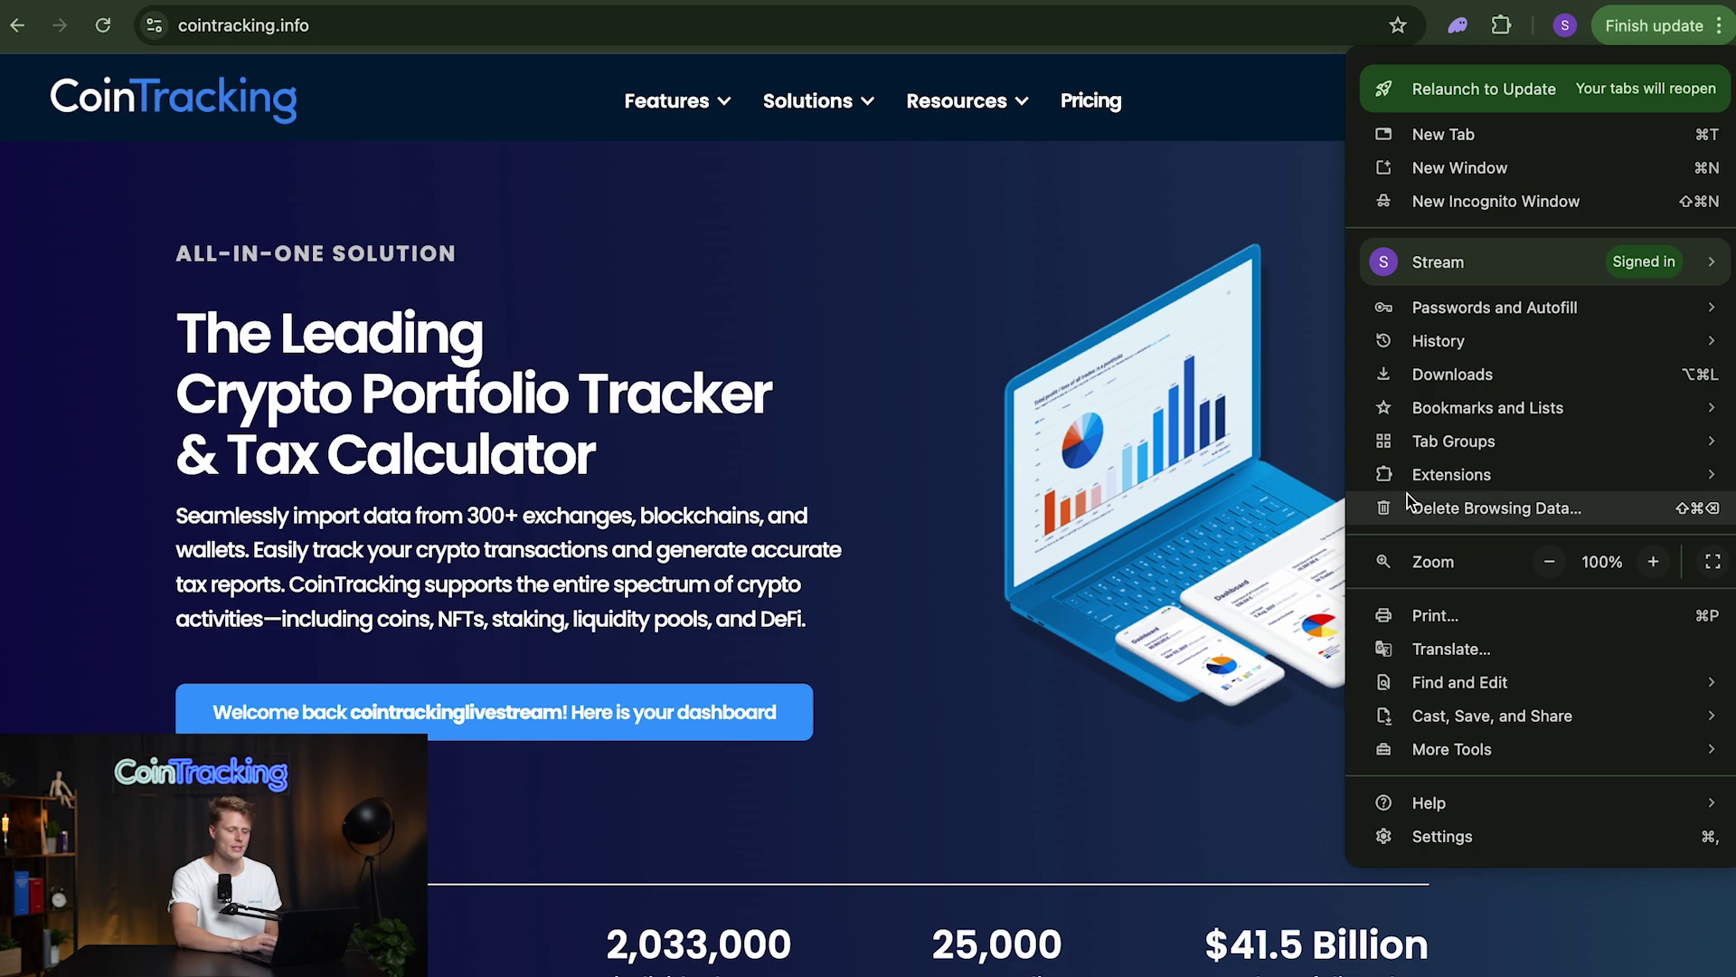
{"action": "mouse_move", "coordinate": [1437, 482]}
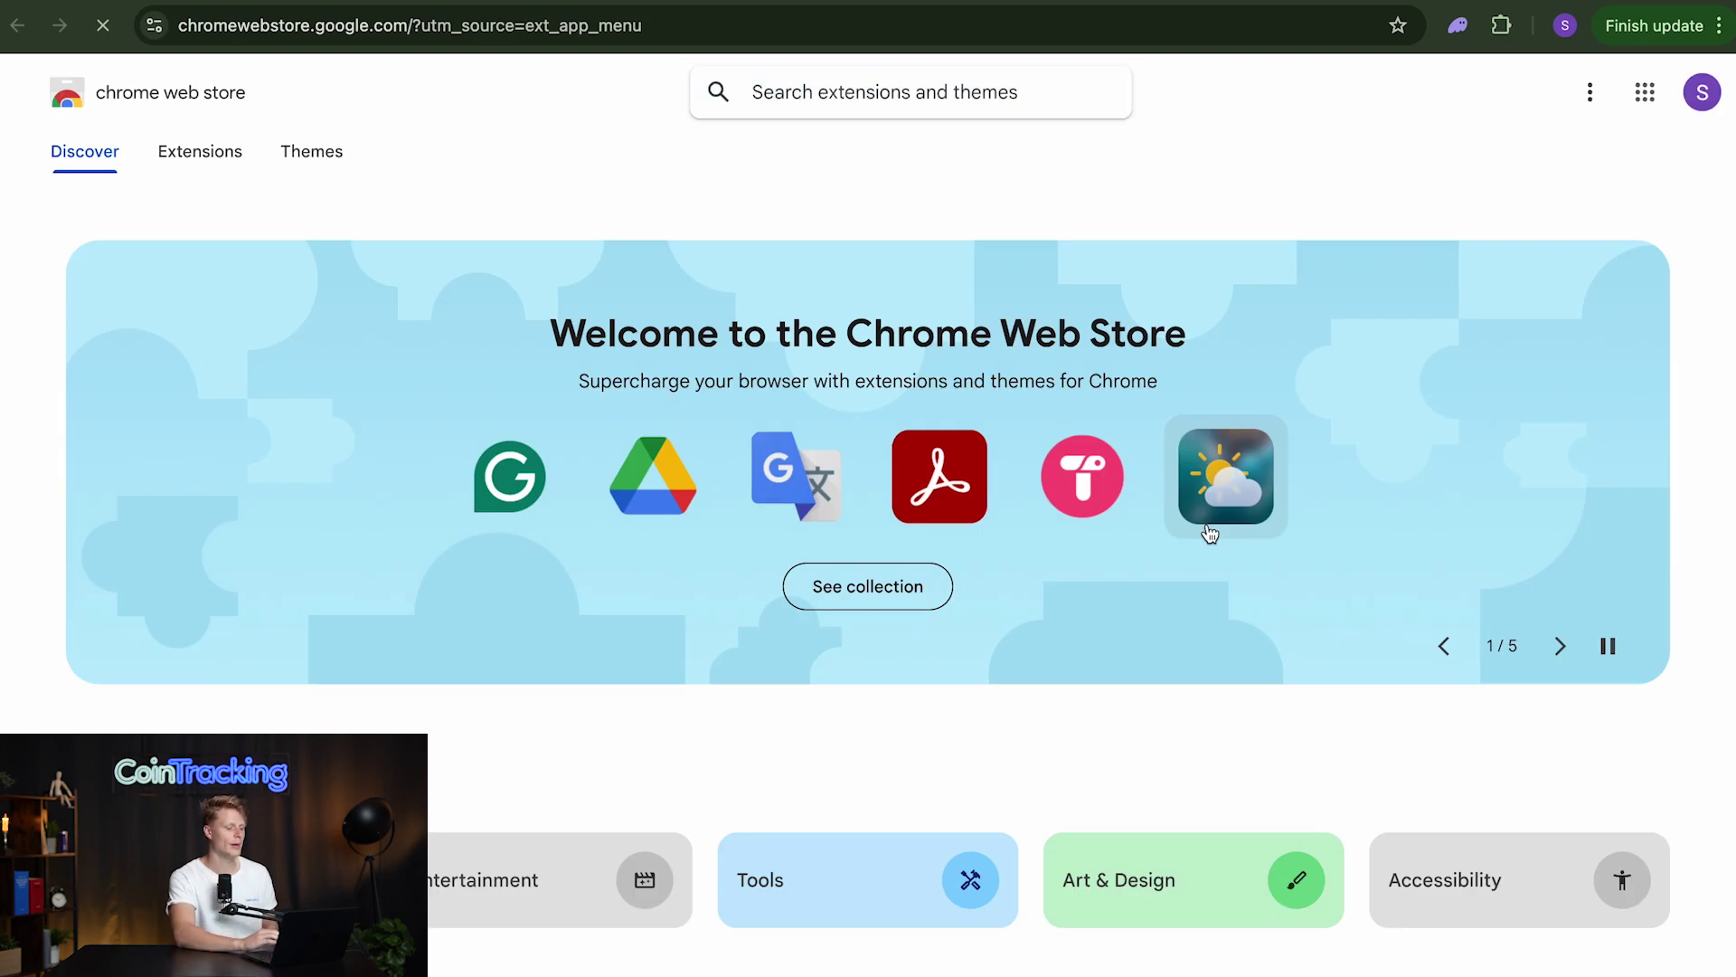
{"action": "left_click", "coordinate": [986, 90]}
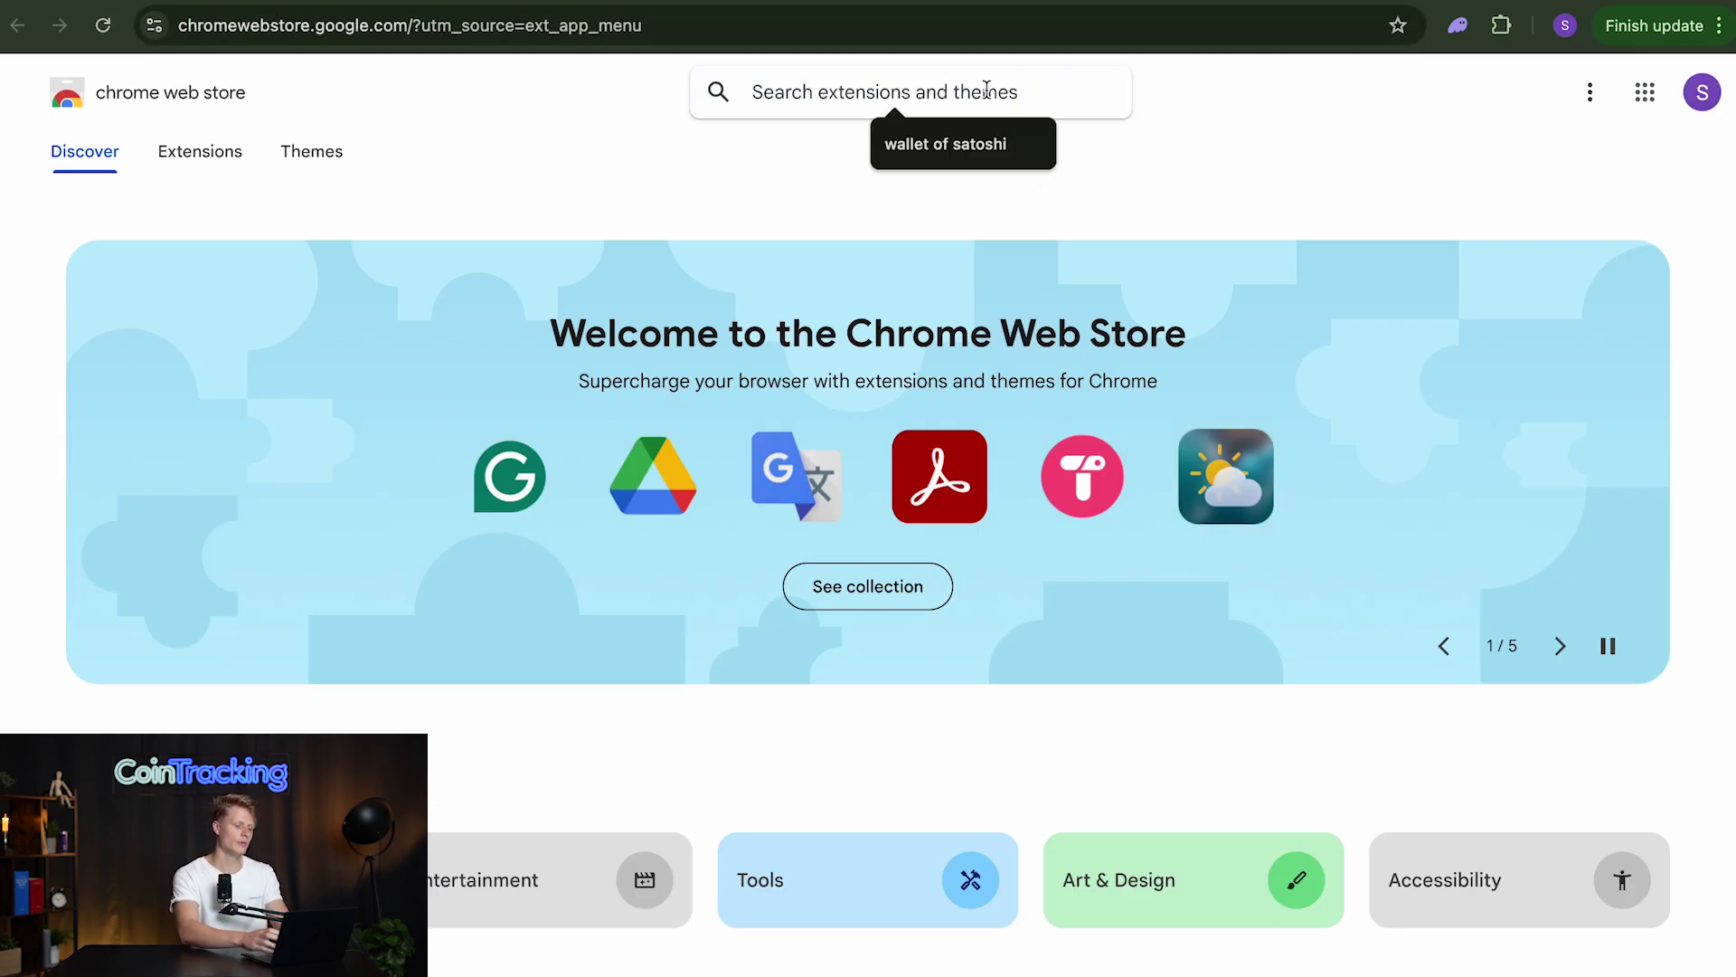
{"action": "type", "text": "sol"}
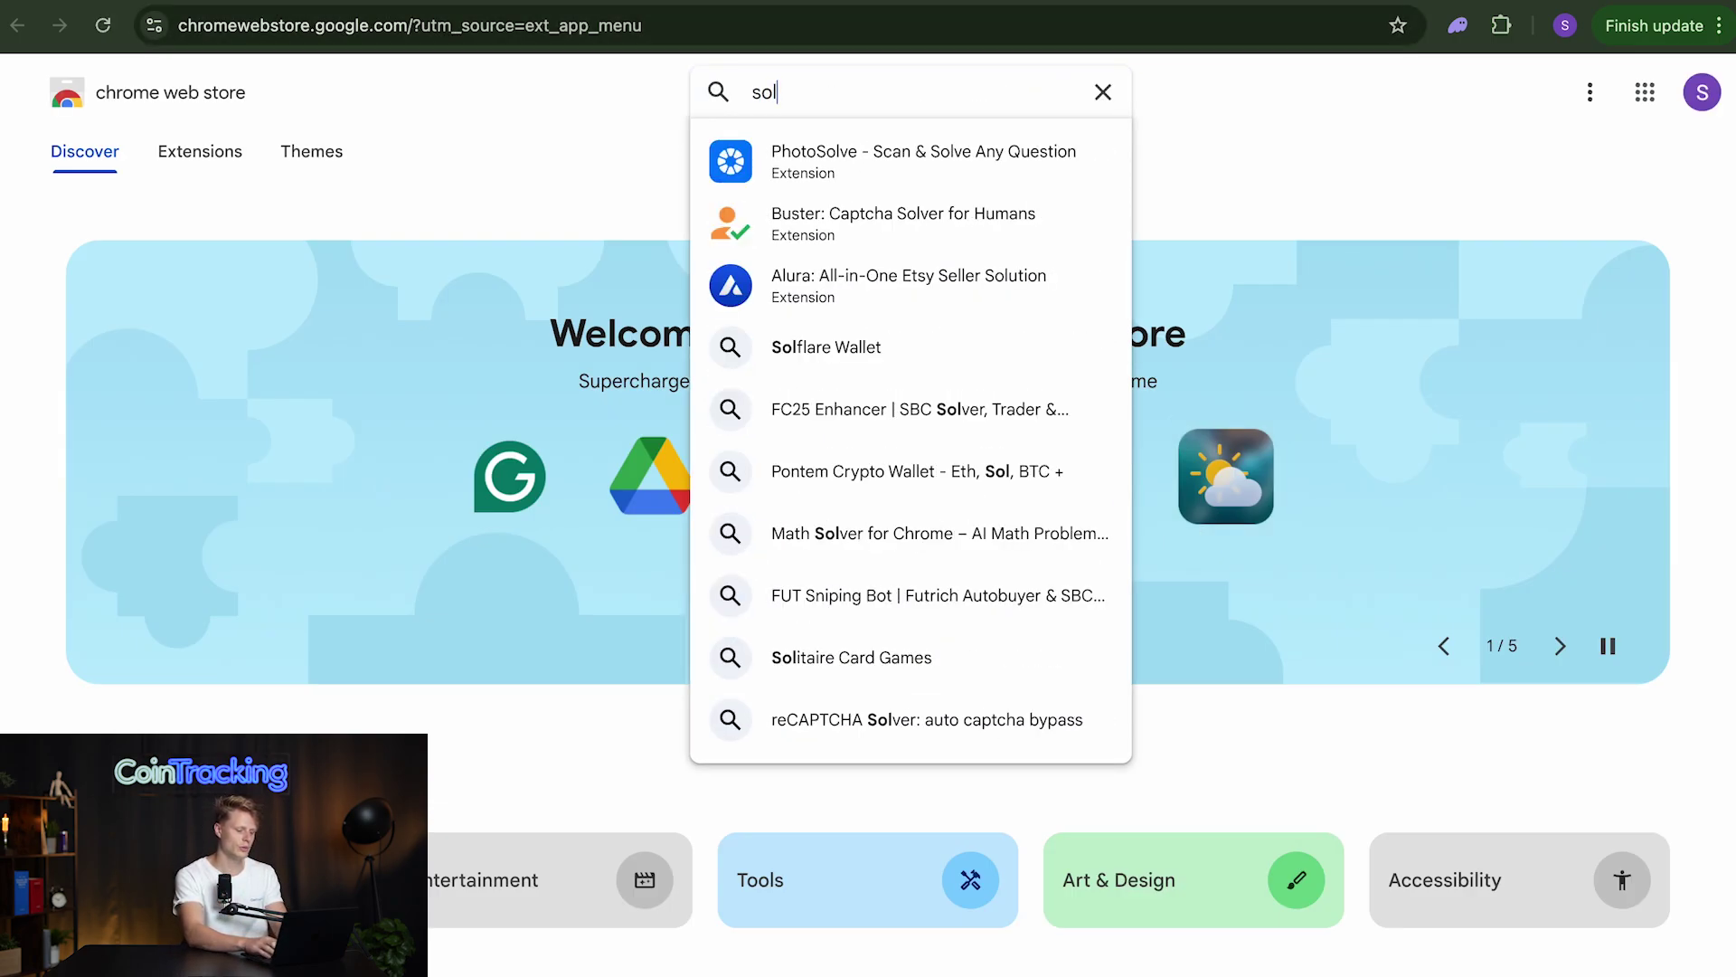
{"action": "type", "text": "flare"}
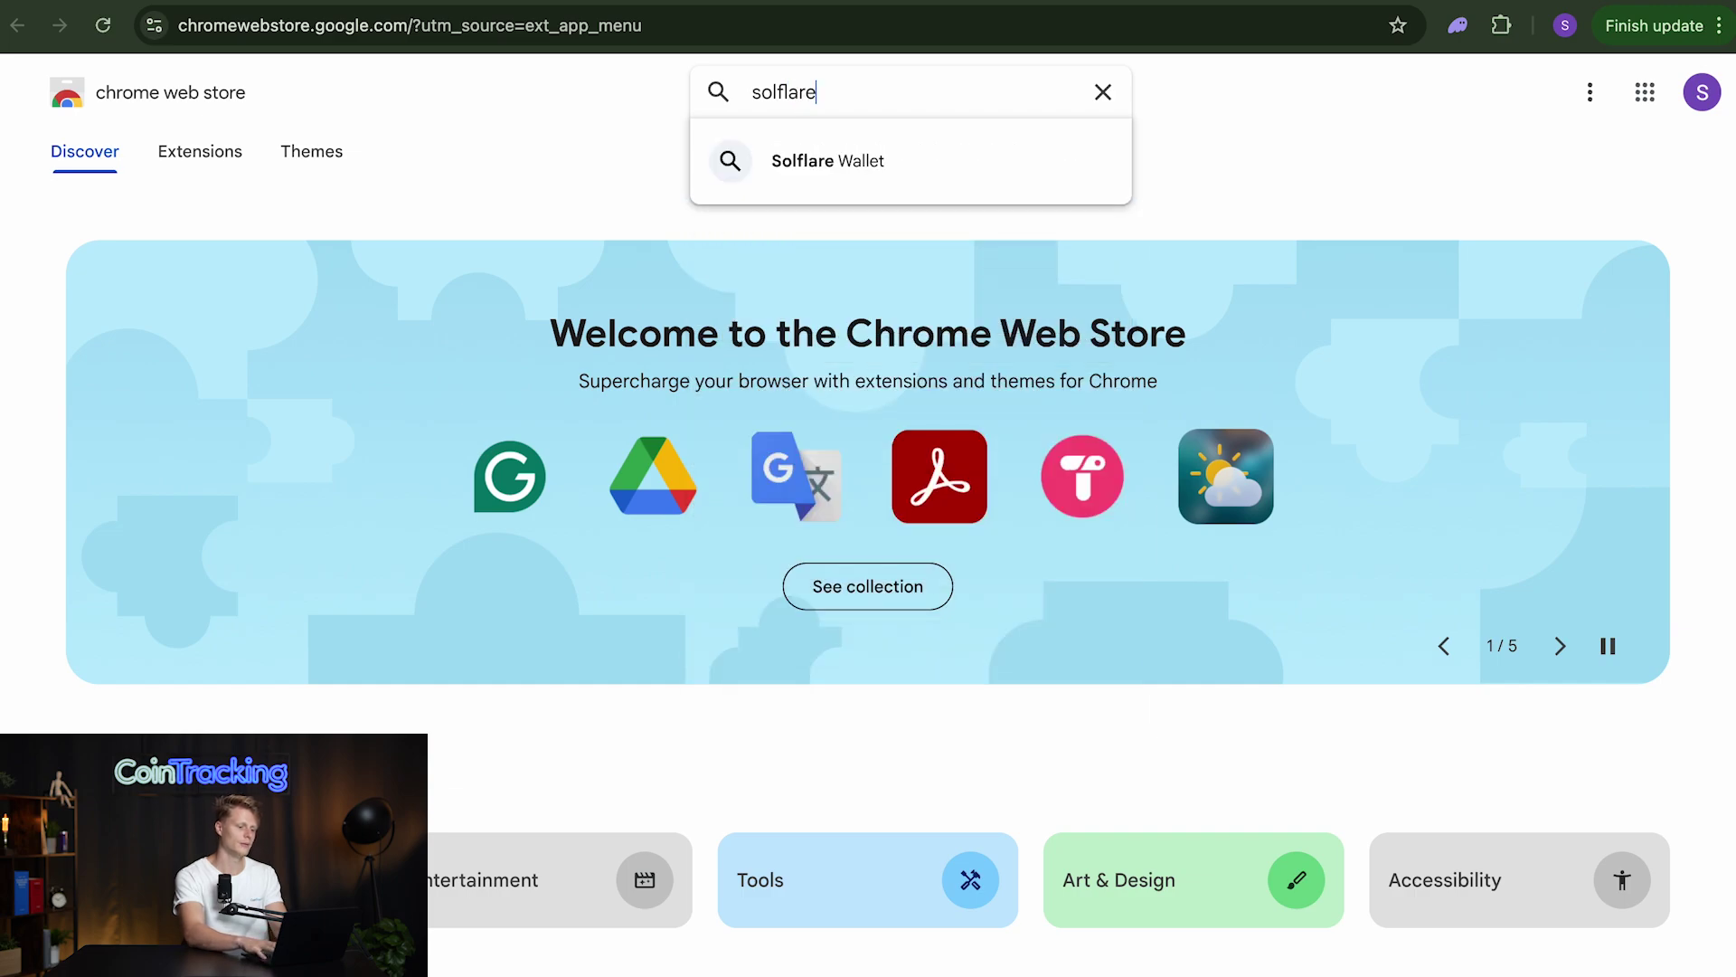
Step: Submit the 'solflare' search, open Solflare Wallet's store page, and pin it to the toolbar
{"action": "key", "text": "Return"}
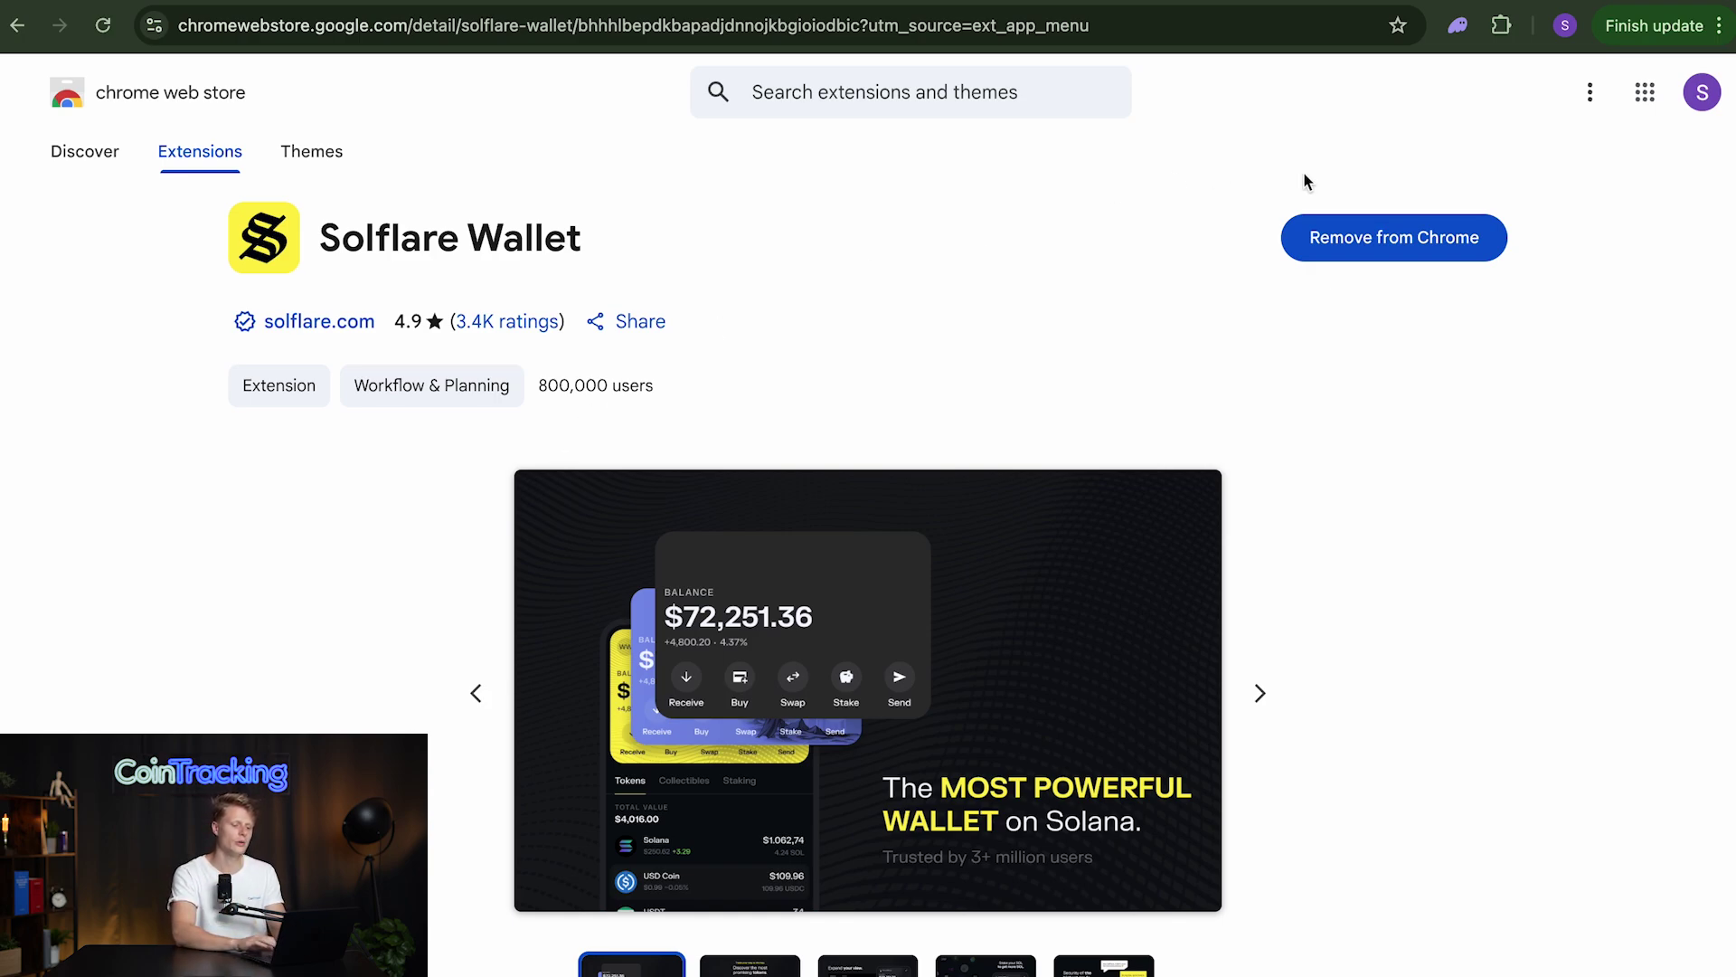
{"action": "left_click", "coordinate": [1500, 26]}
{"action": "left_click", "coordinate": [1418, 314]}
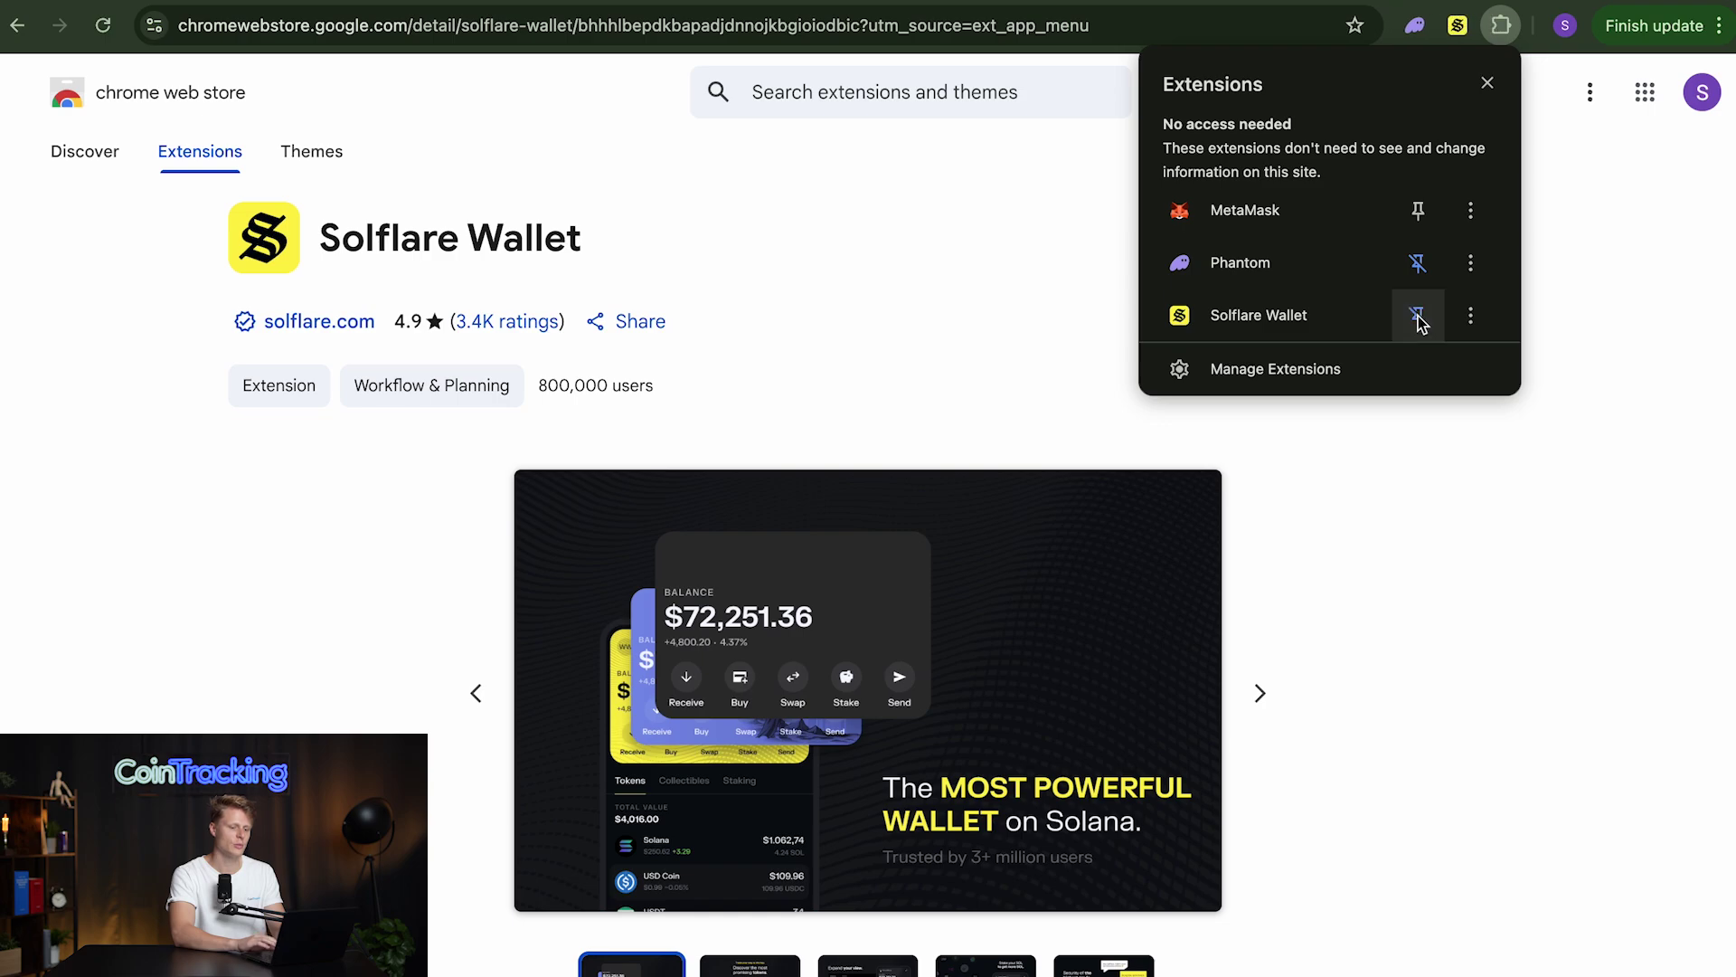
{"action": "left_click", "coordinate": [1599, 365]}
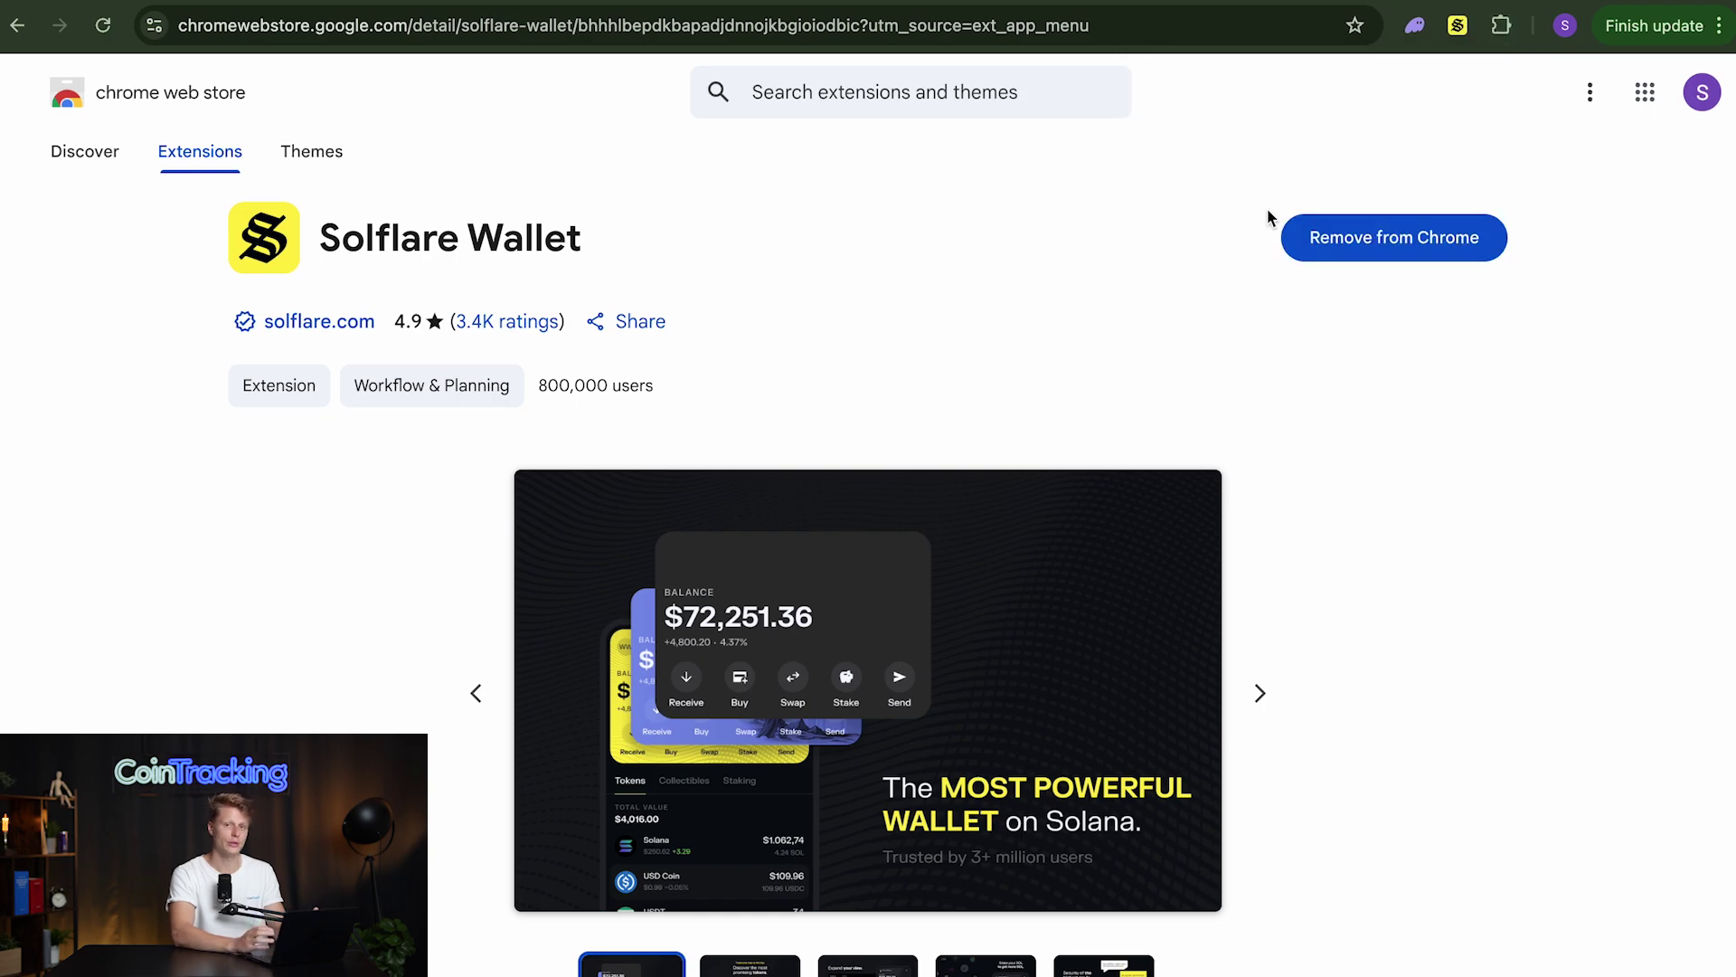
Step: Remove Solflare Wallet from Chrome, then add it back to reach its onboarding page
{"action": "left_click", "coordinate": [1320, 265]}
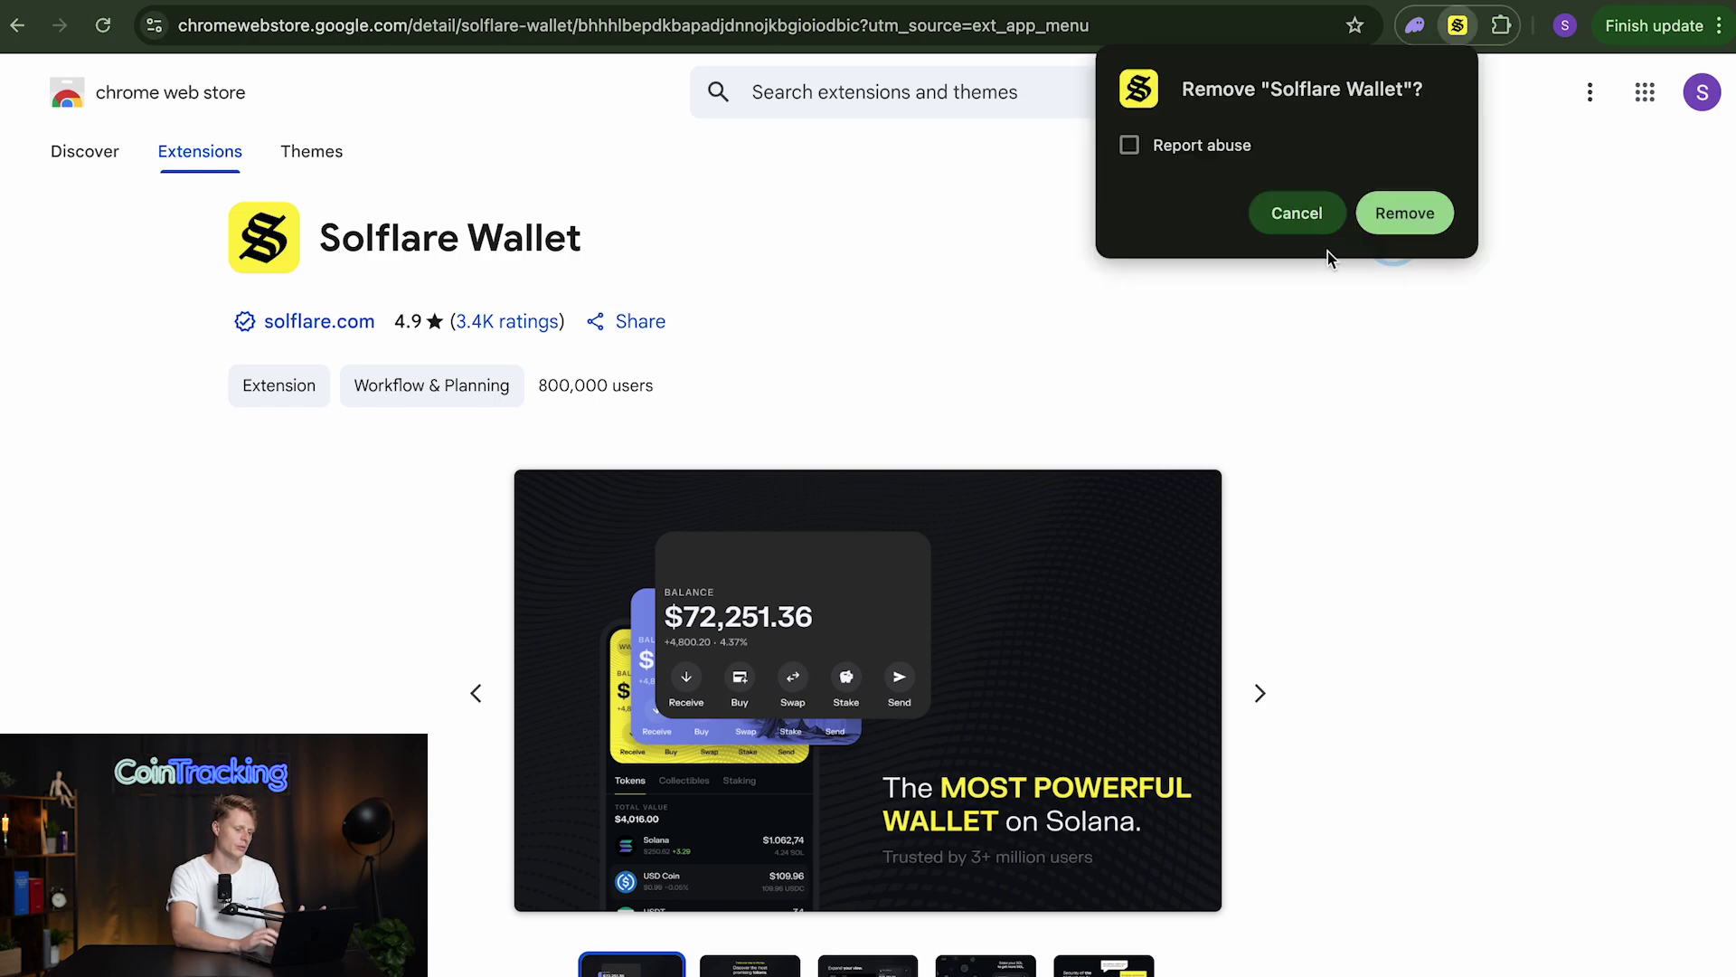
{"action": "left_click", "coordinate": [1407, 210]}
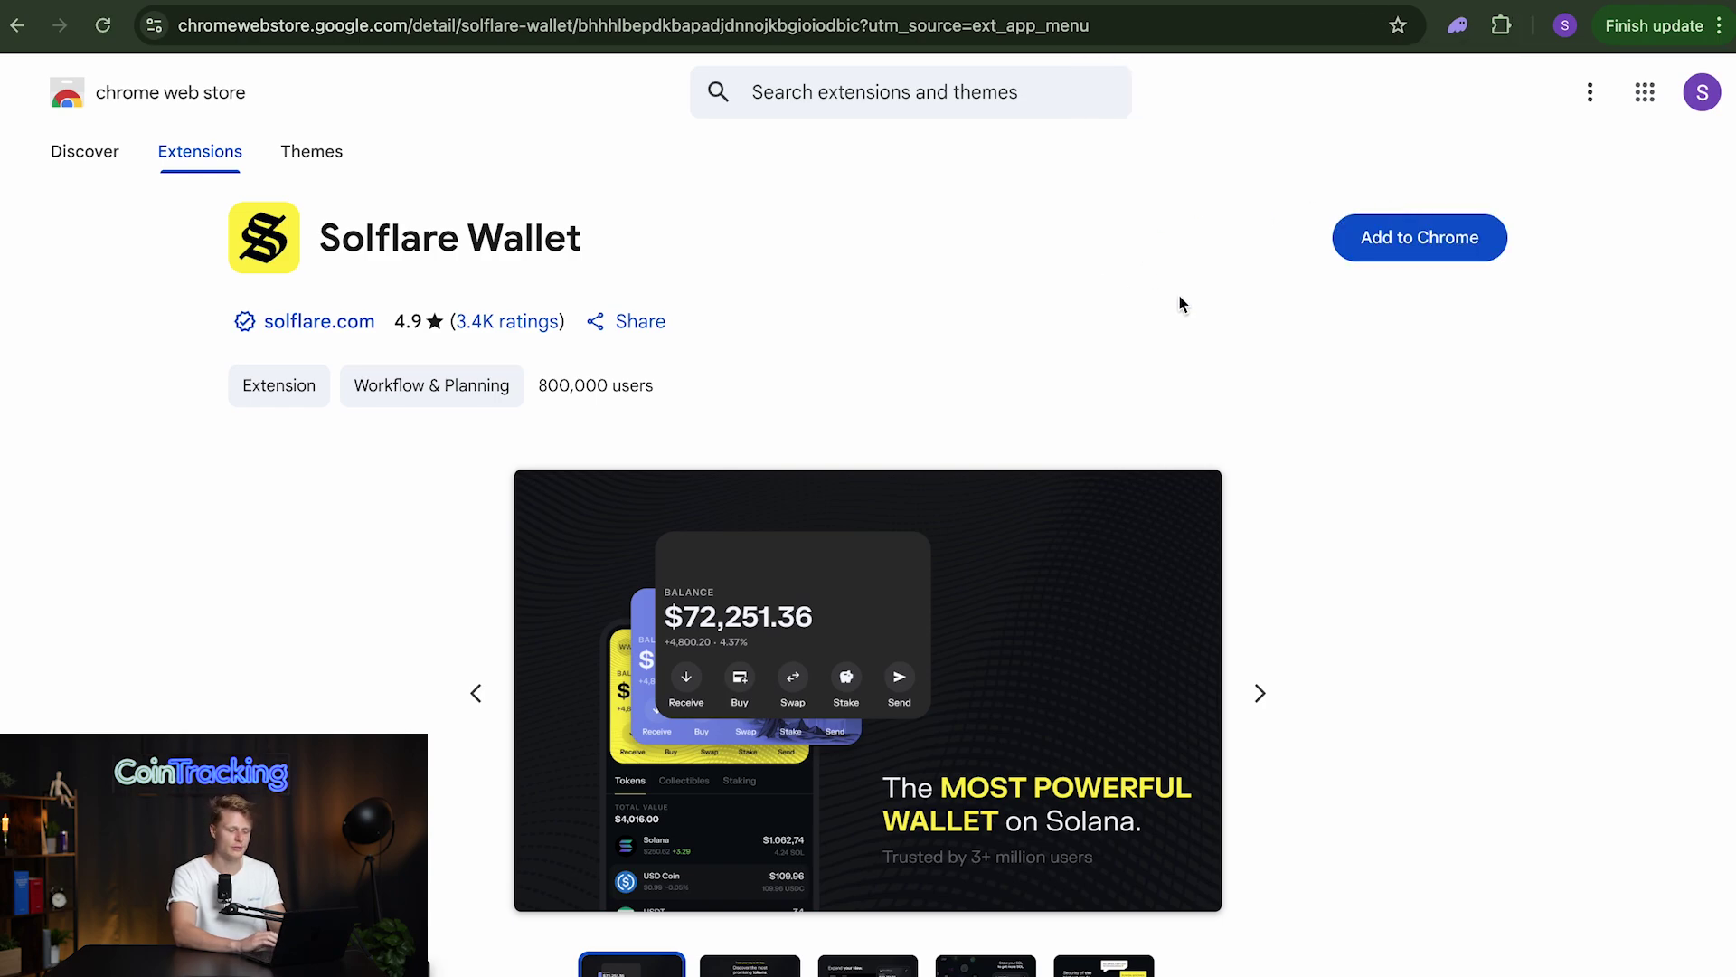
{"action": "left_click", "coordinate": [1407, 258]}
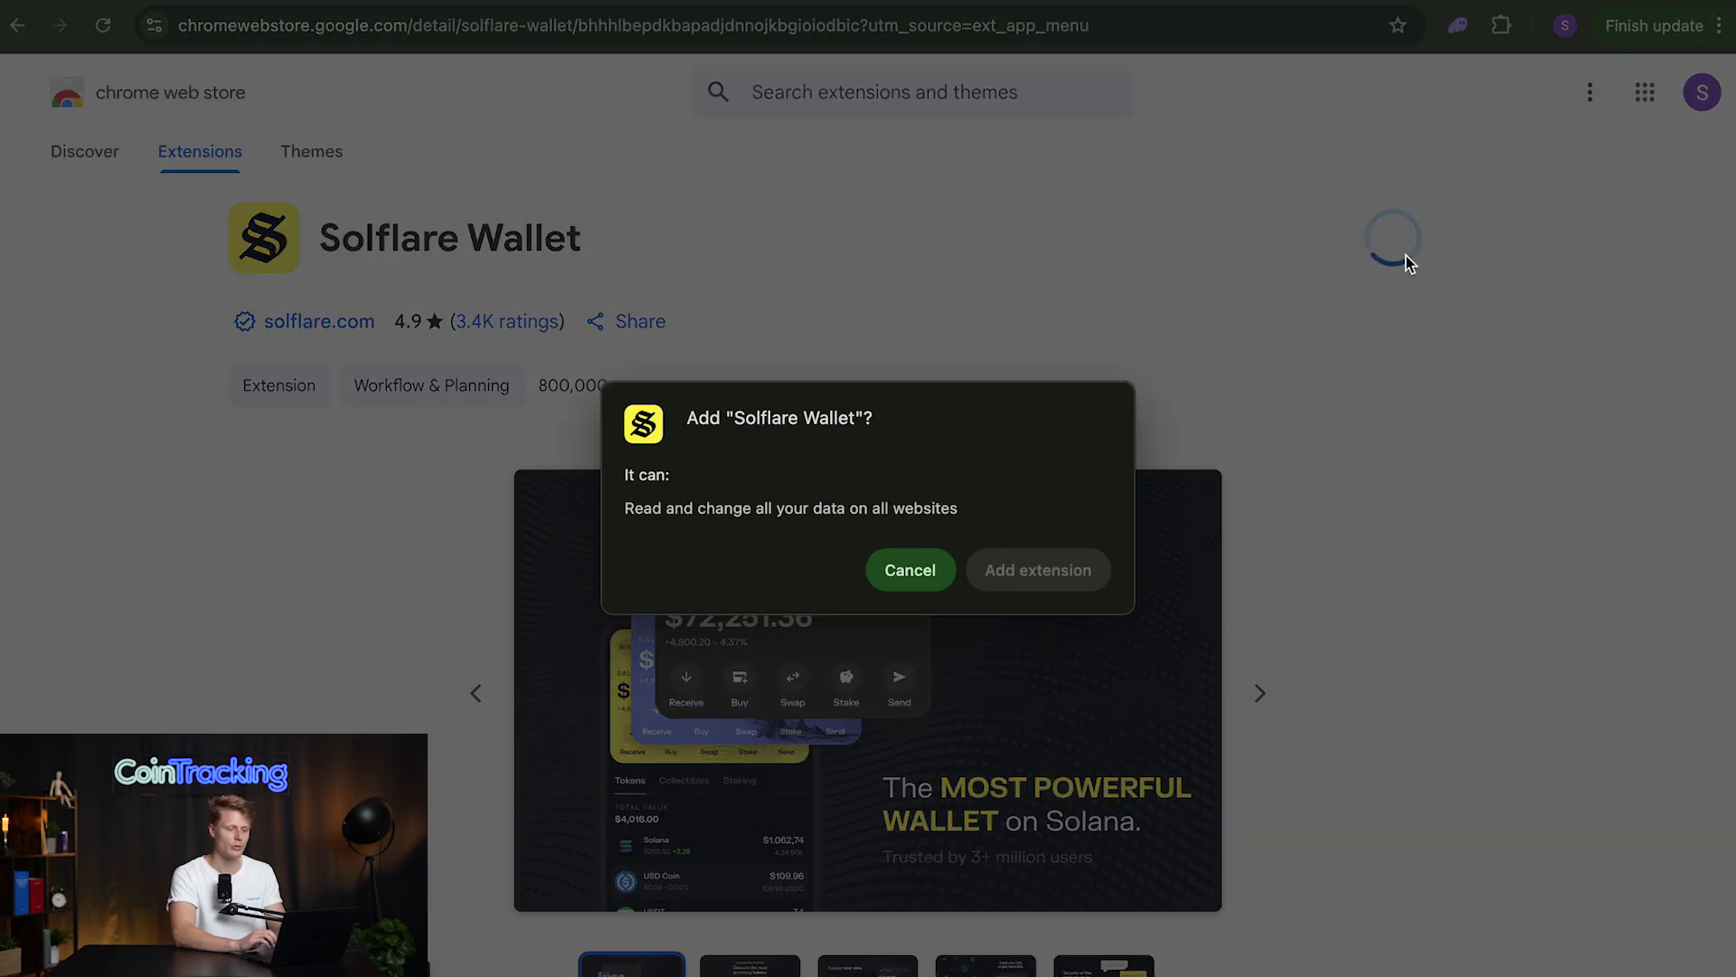
{"action": "left_click", "coordinate": [1066, 588]}
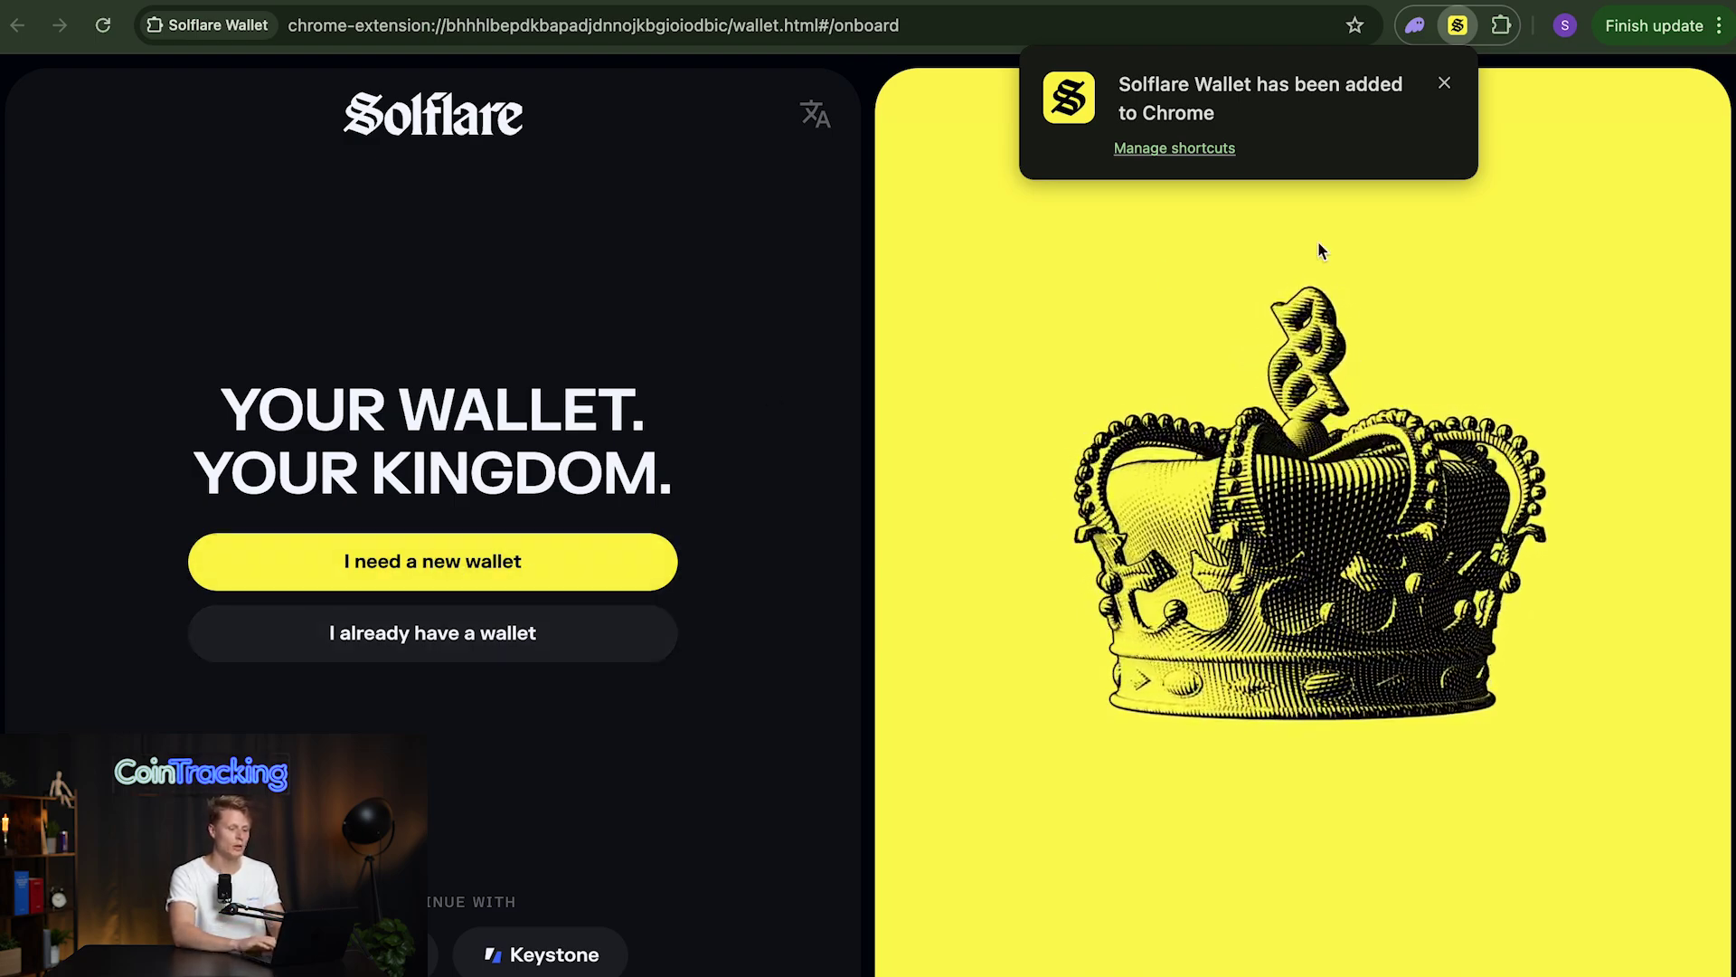
Step: Dismiss the install notice, pin Solflare to the toolbar, and choose 'I need a new wallet'
{"action": "left_click", "coordinate": [1442, 84]}
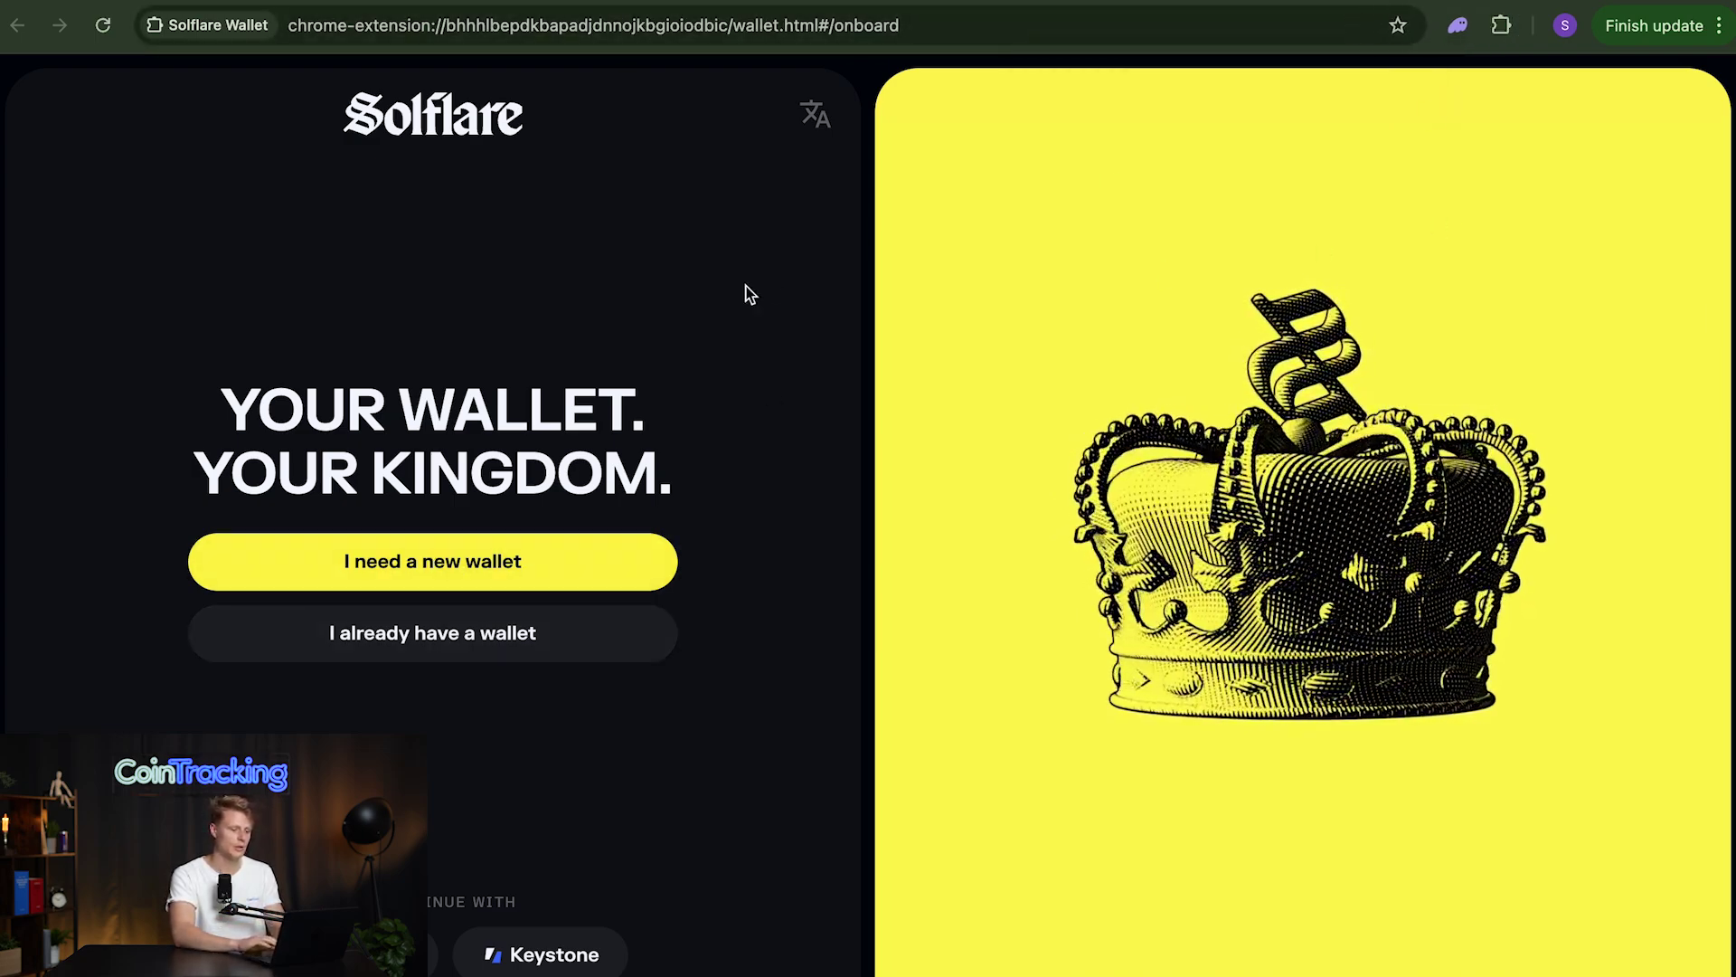
{"action": "left_click", "coordinate": [1502, 26]}
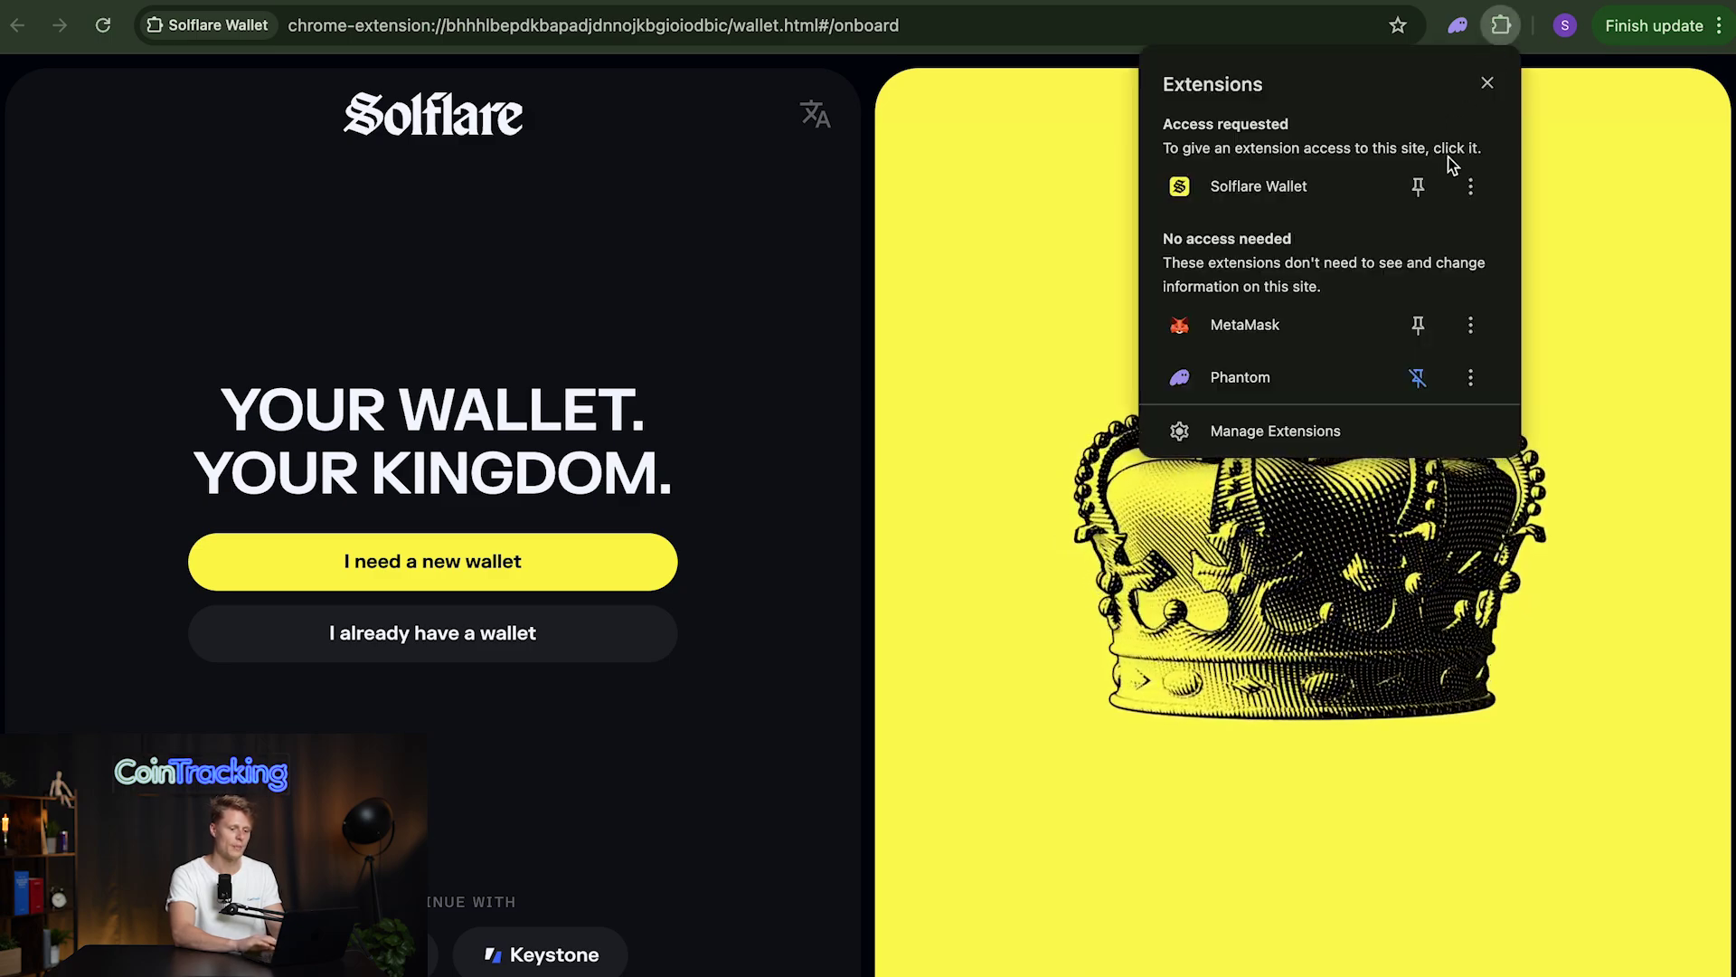
{"action": "left_click", "coordinate": [1417, 186]}
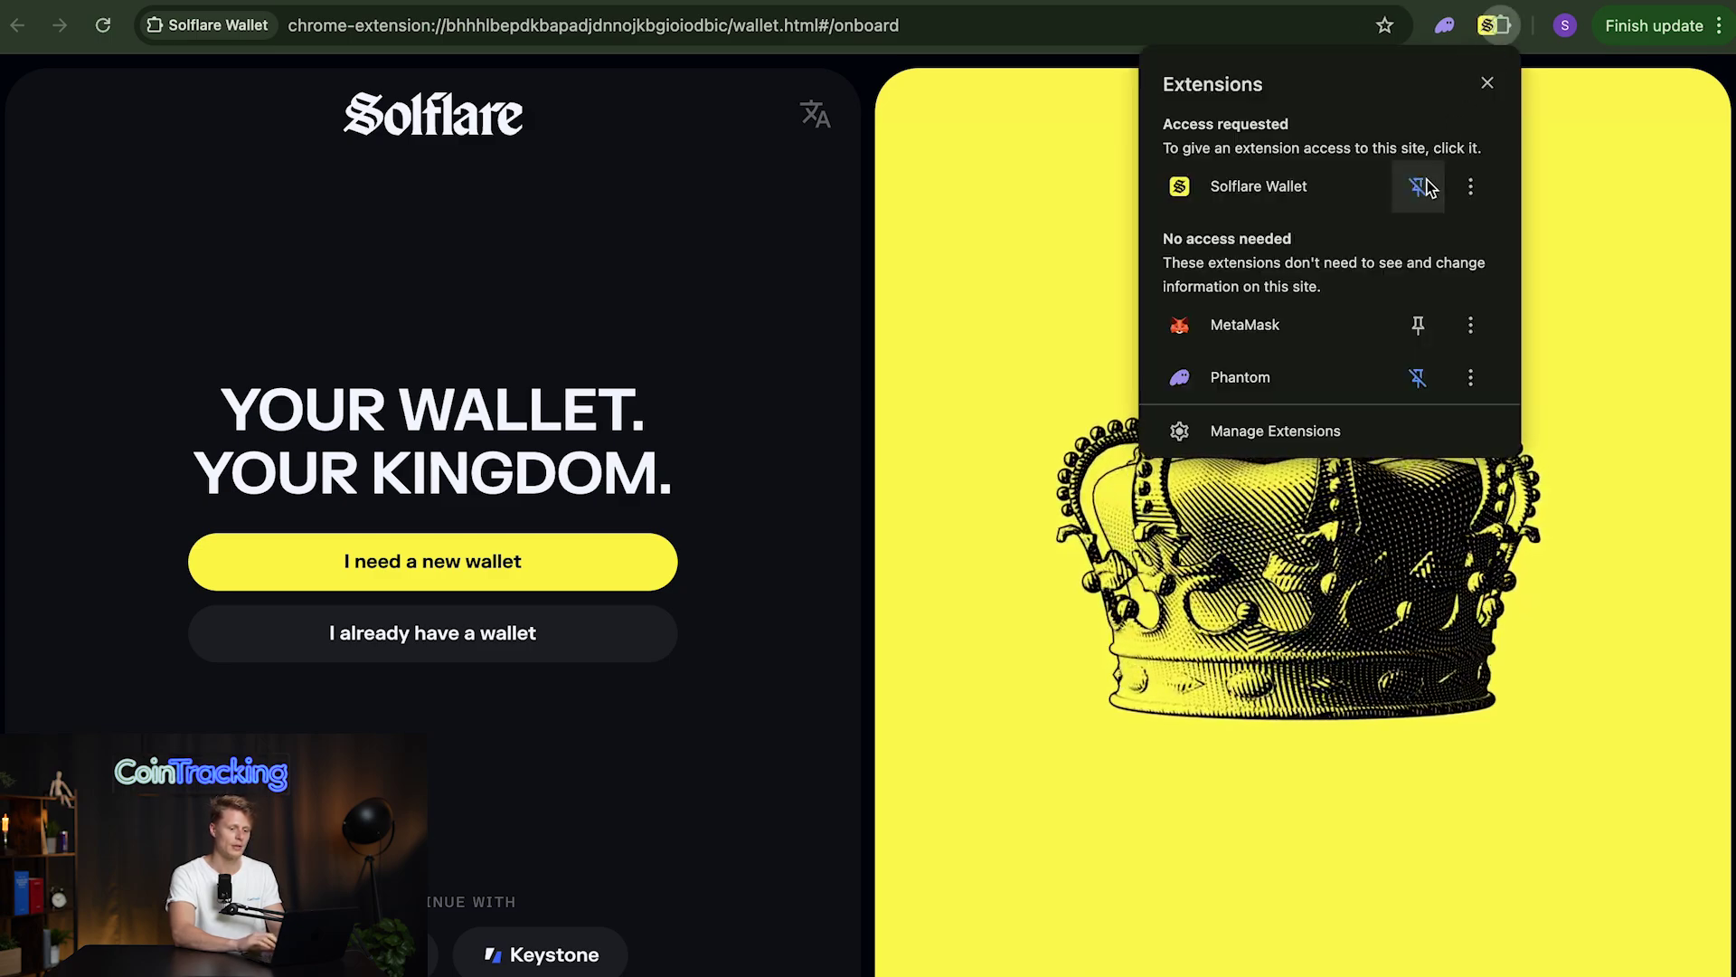
{"action": "left_click", "coordinate": [998, 360]}
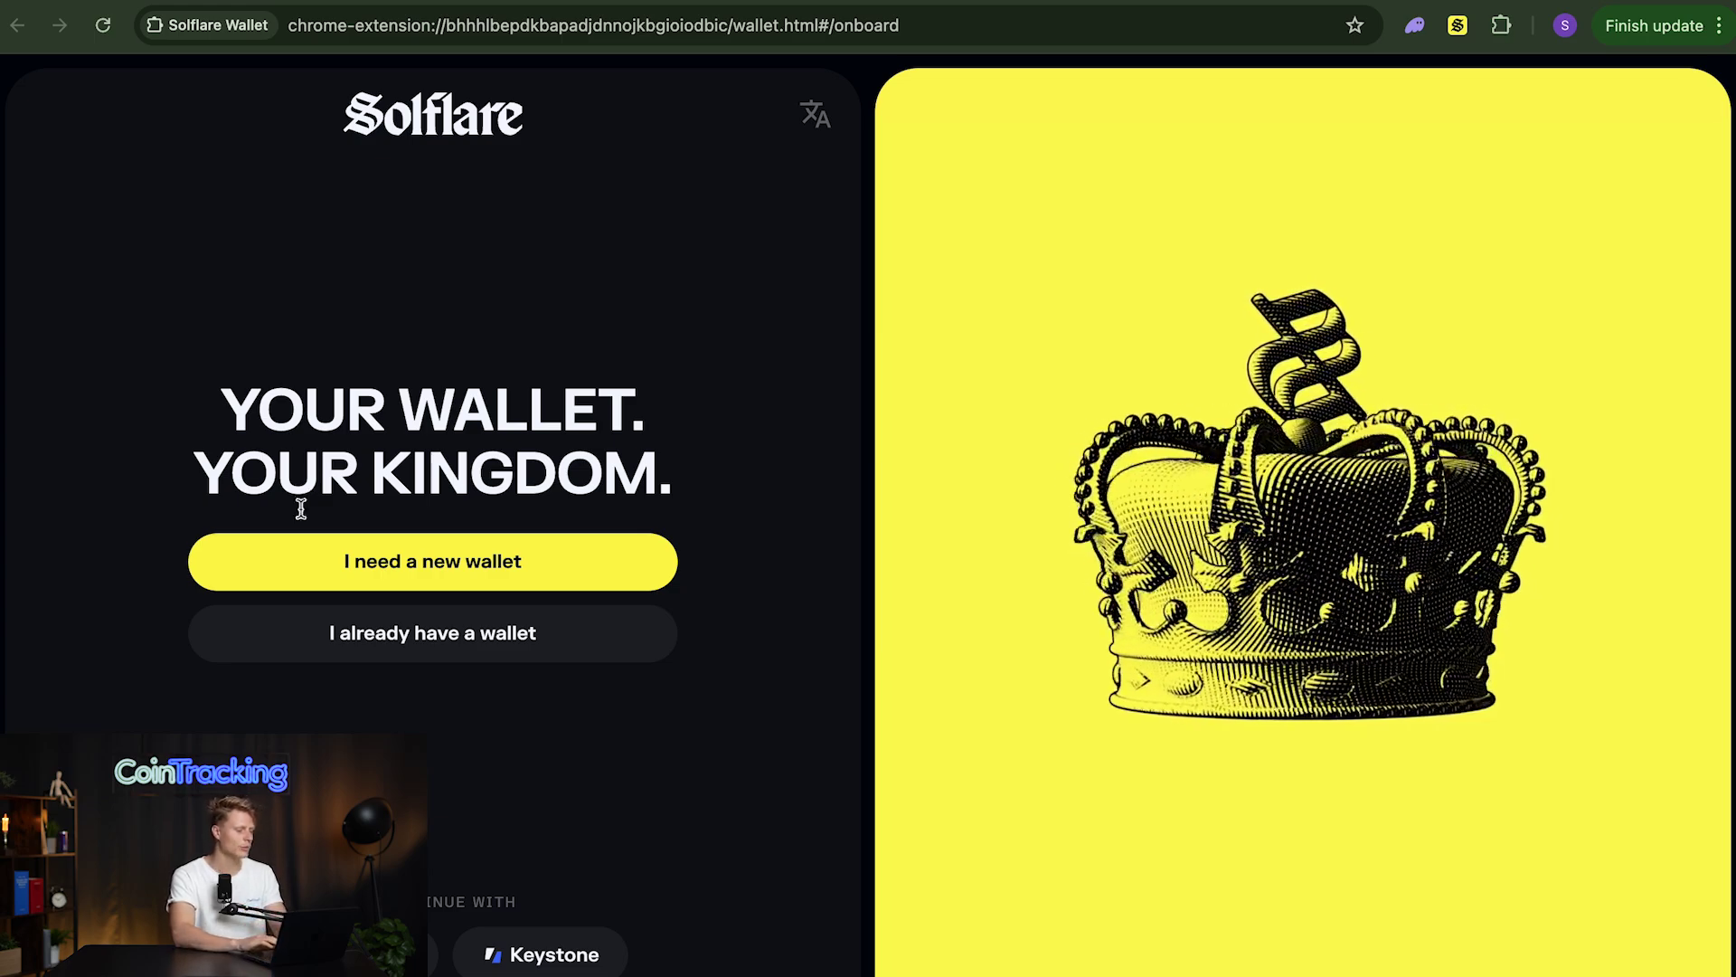
{"action": "left_click", "coordinate": [302, 571]}
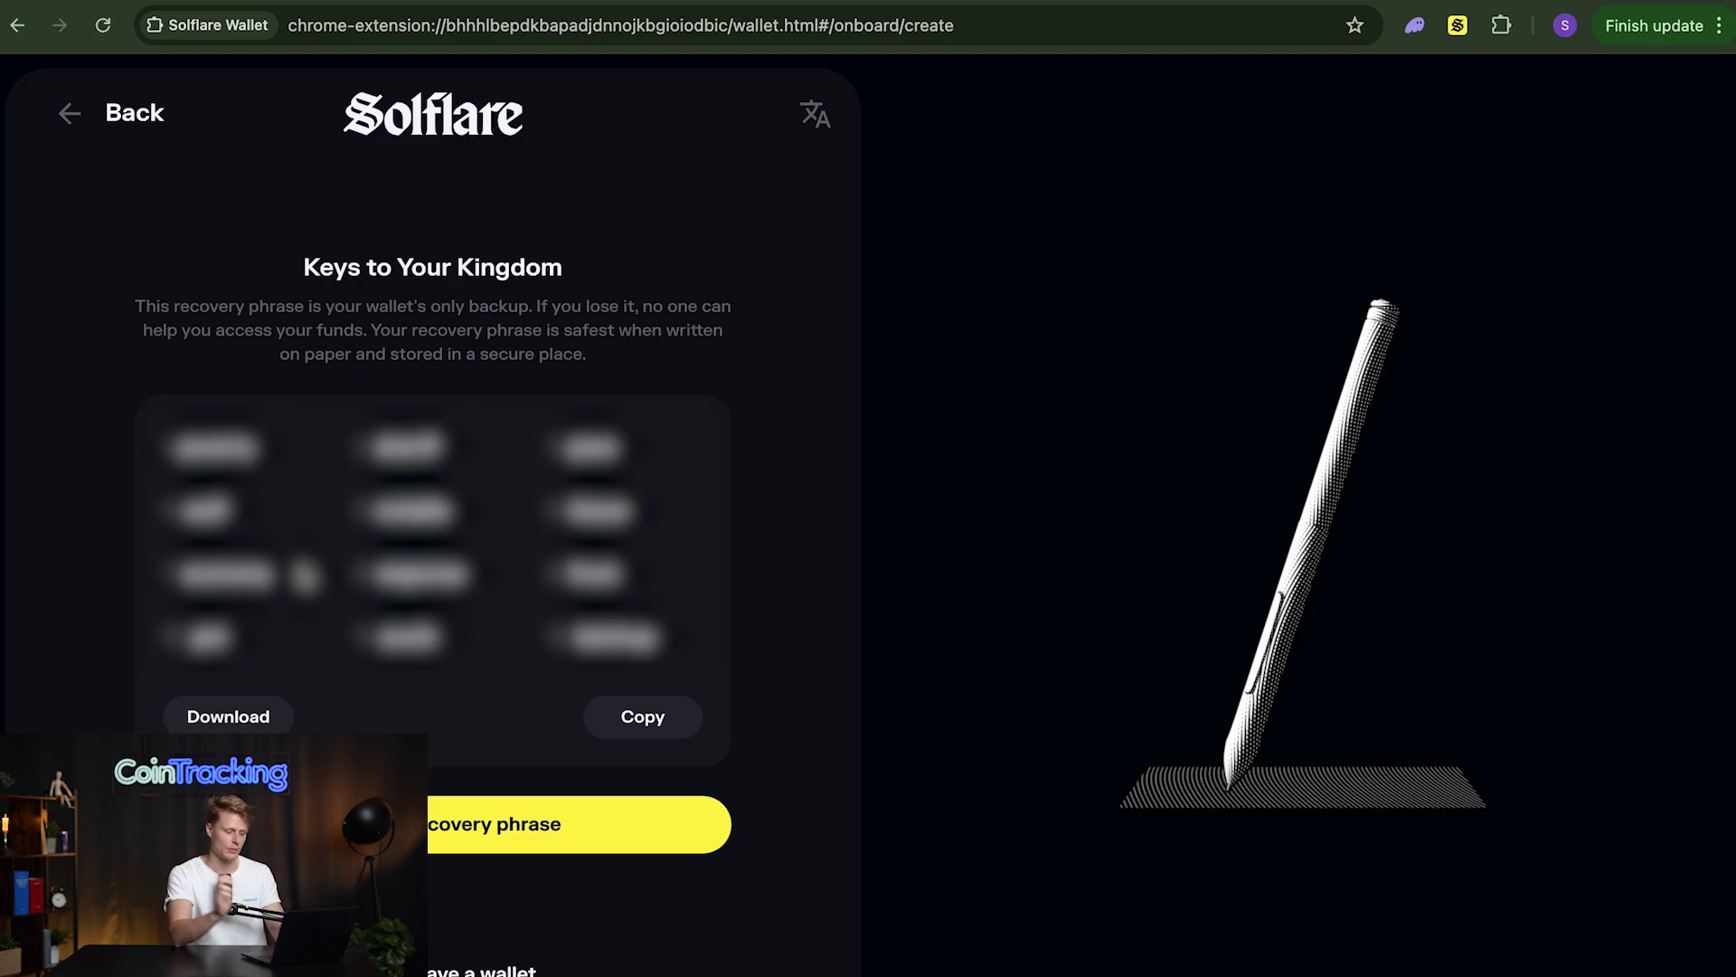
Step: Copy the 12-word recovery phrase, mark it saved, and paste it into the confirmation grid
{"action": "left_click", "coordinate": [611, 717]}
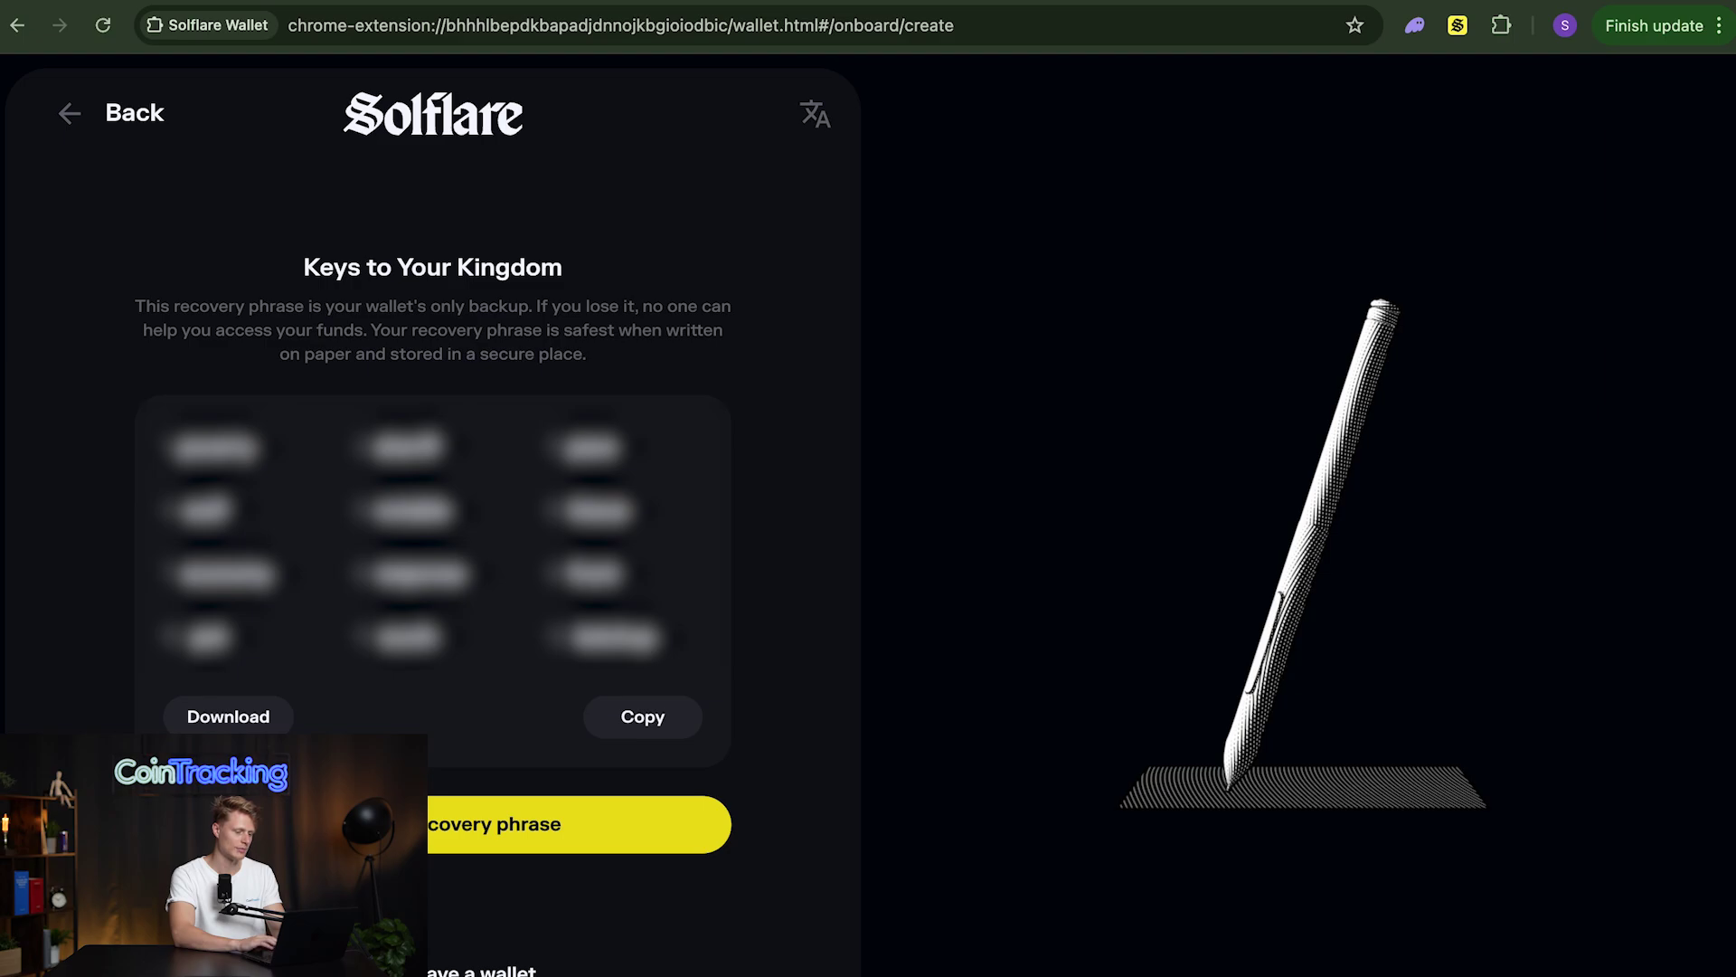
{"action": "left_click", "coordinate": [507, 824]}
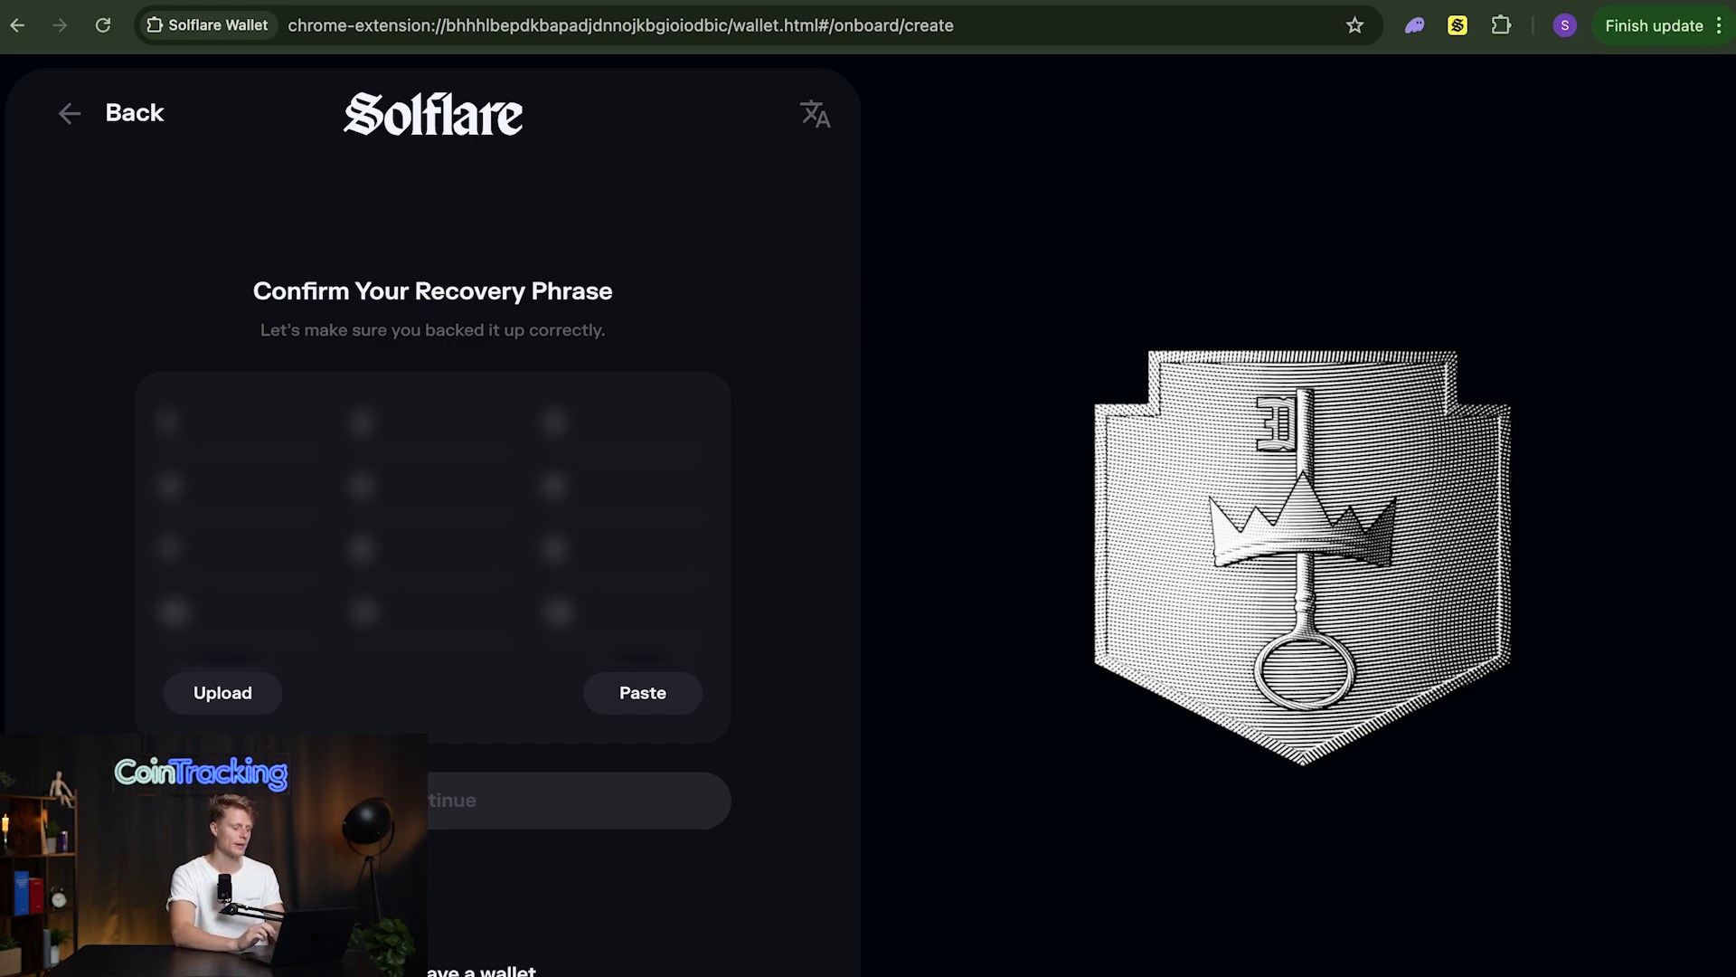
{"action": "key", "text": "super+v"}
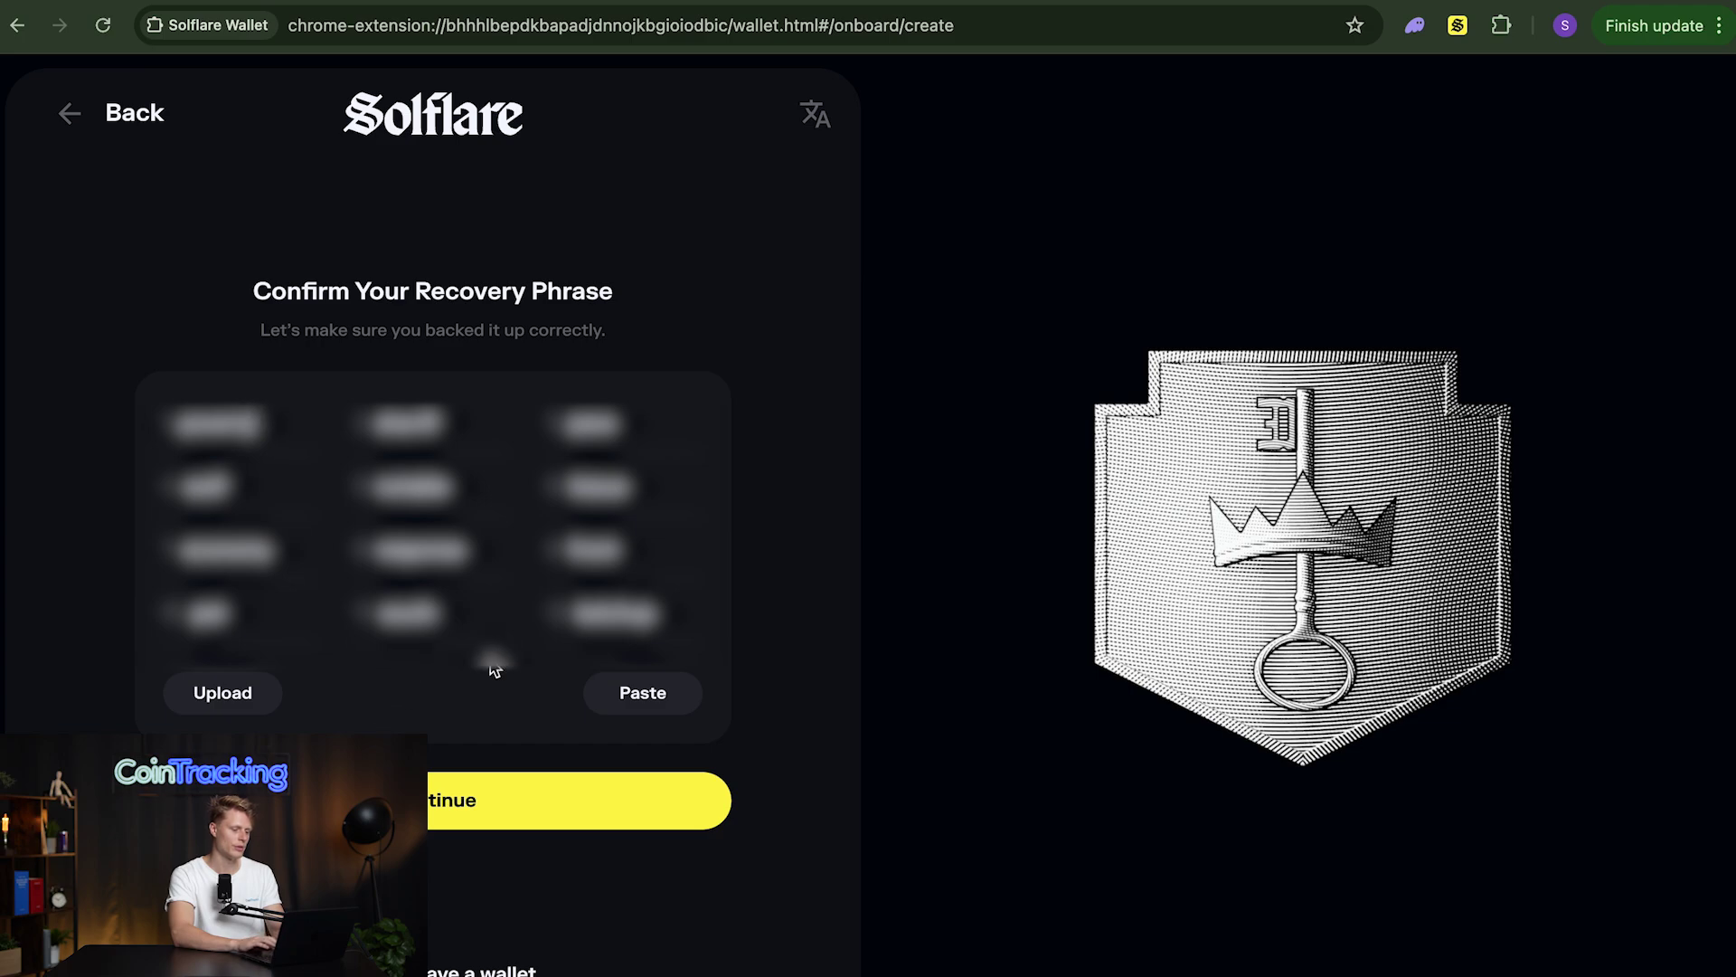
Step: Confirm the recovery phrase, then enter the new wallet password in both password fields
{"action": "left_click", "coordinate": [479, 776]}
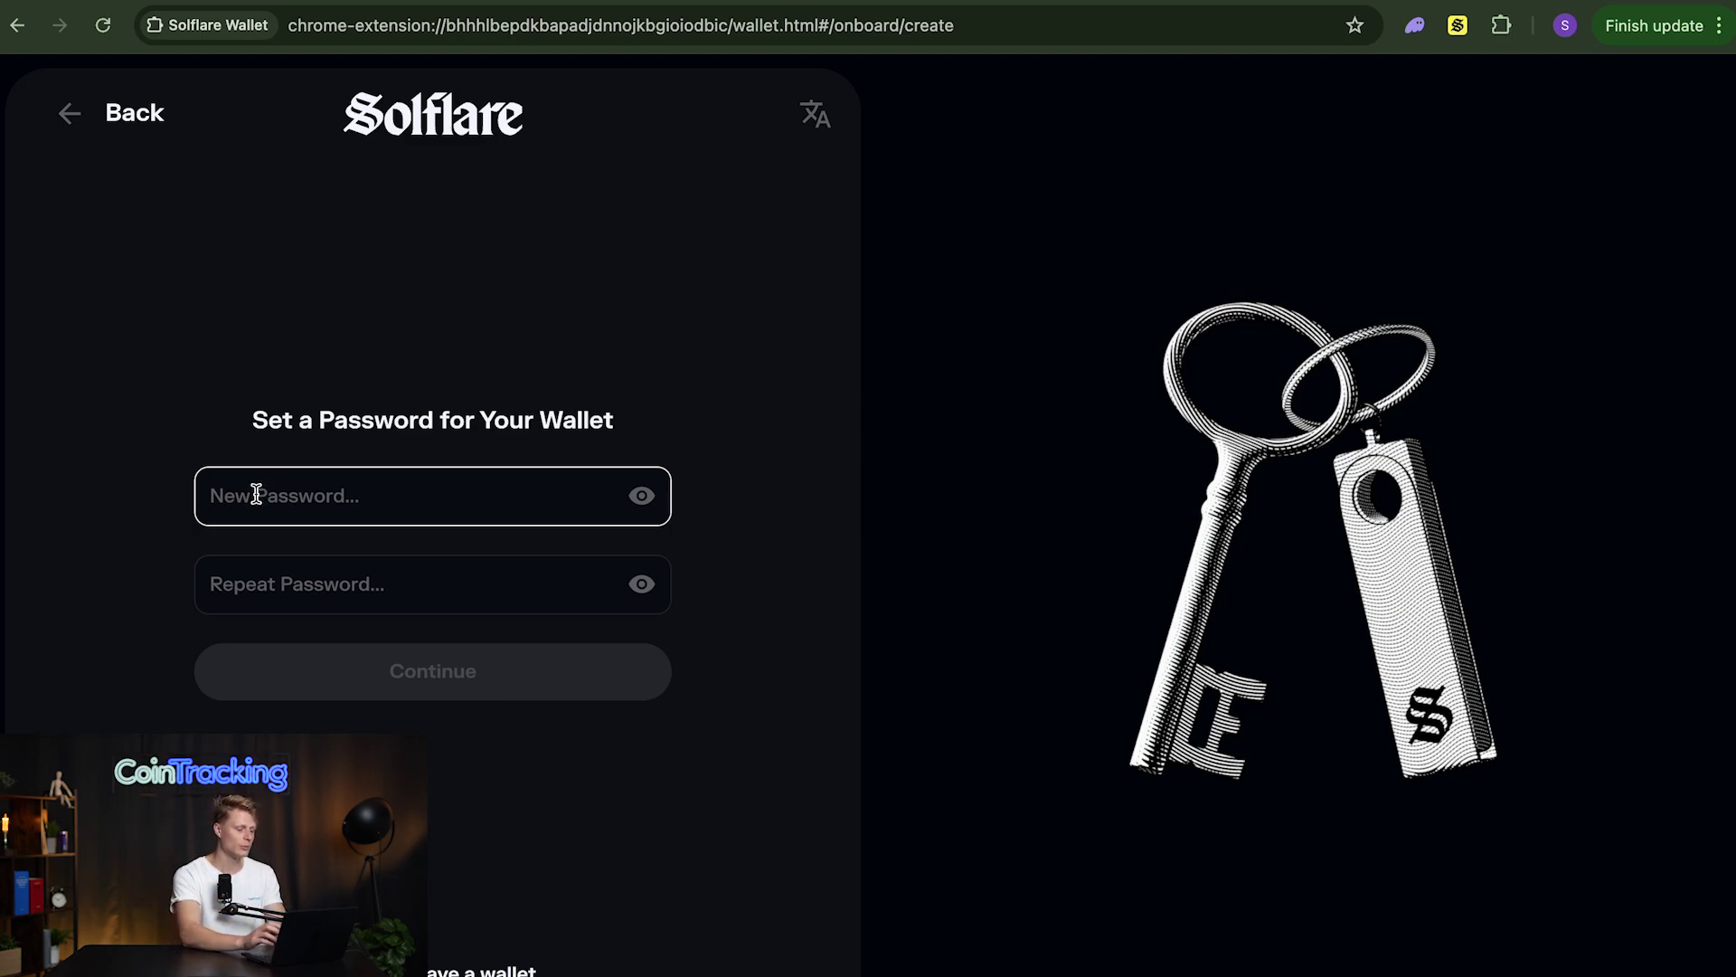
{"action": "type", "text": "••••••••"}
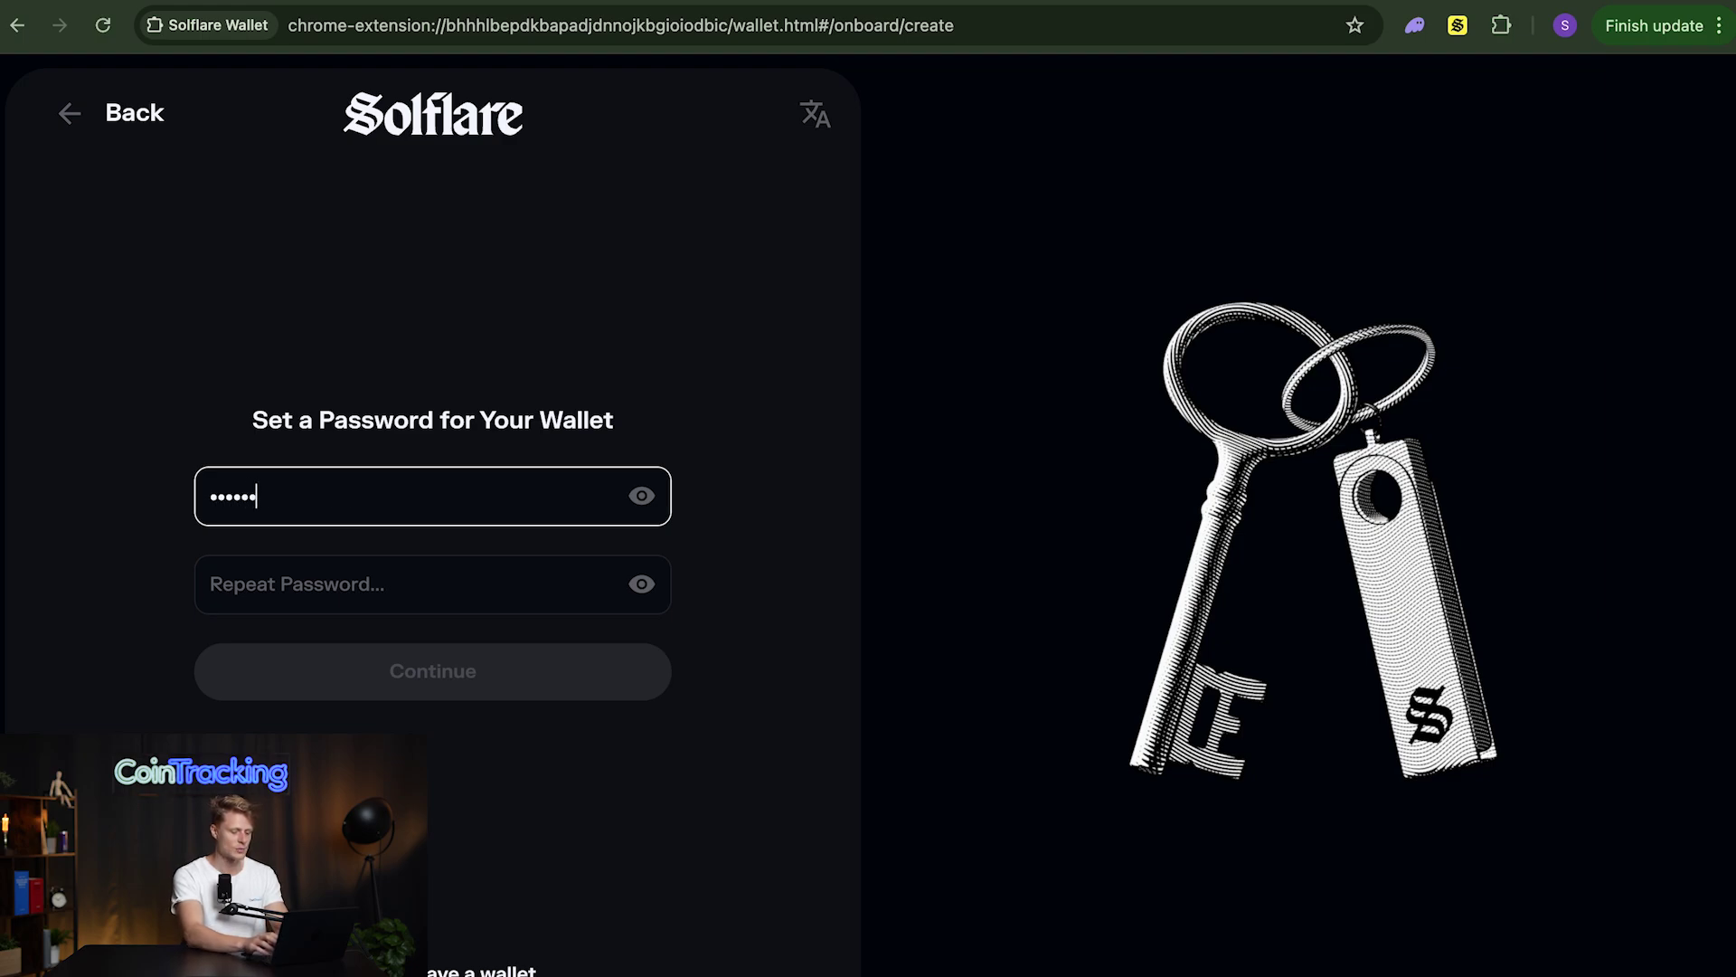
{"action": "type", "text": "••"}
{"action": "left_click", "coordinate": [271, 584]}
{"action": "type", "text": "••••••••••"}
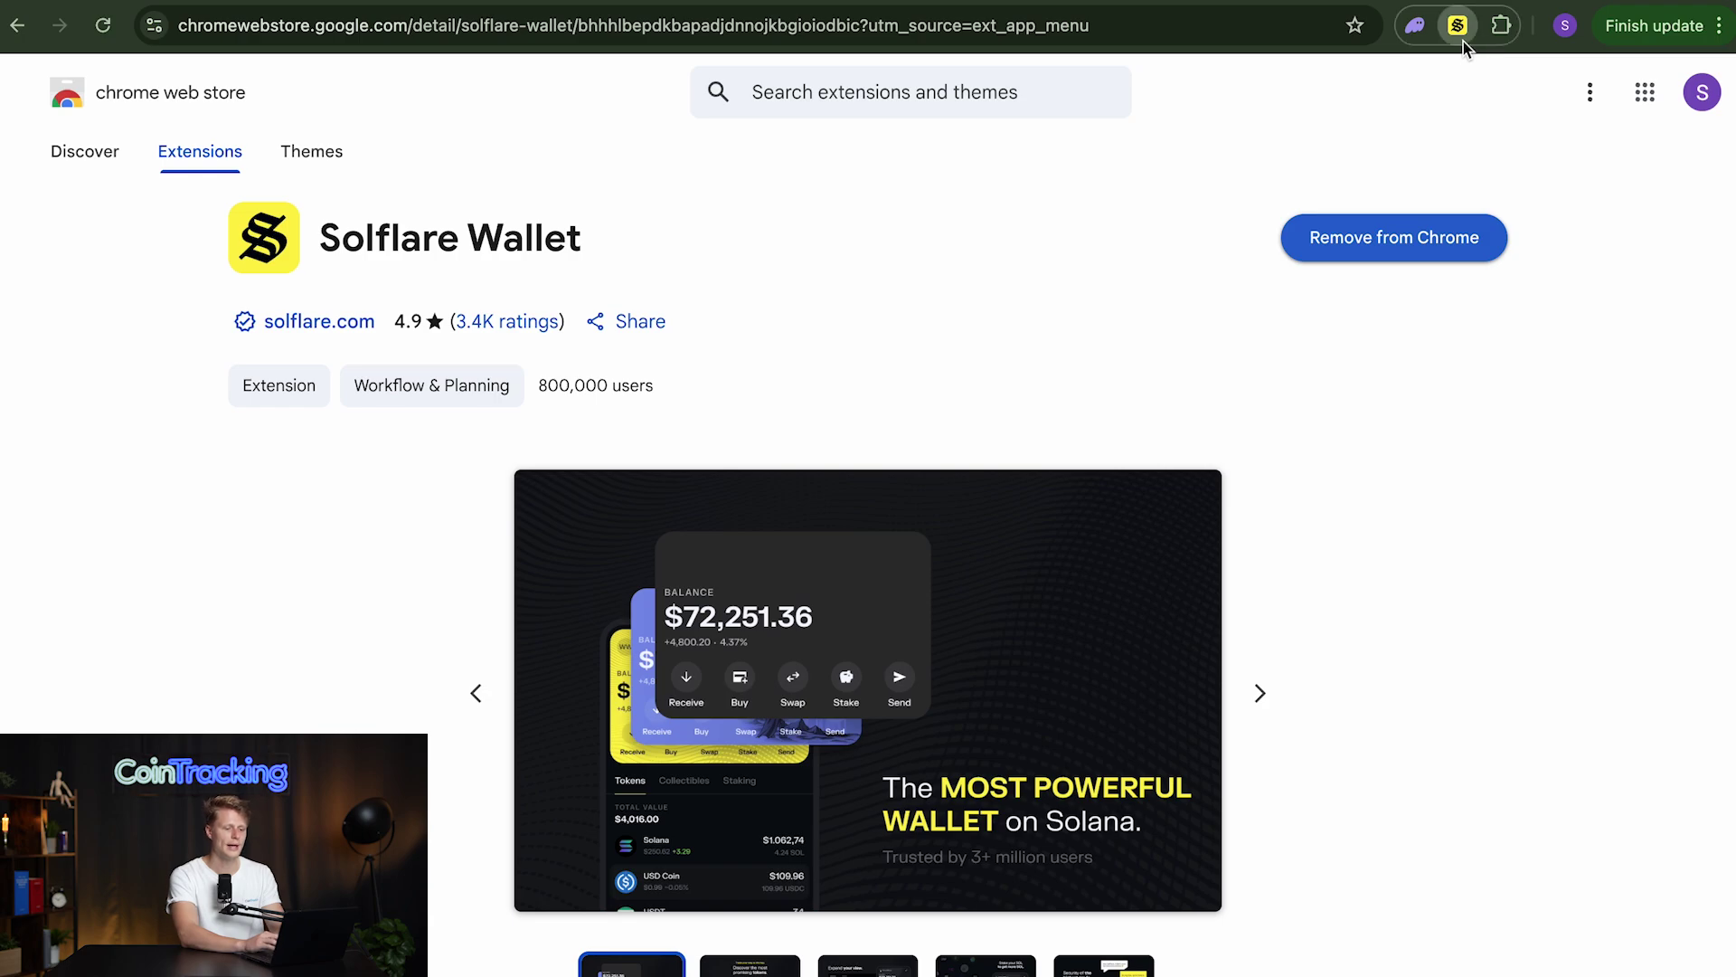
Step: Open the Solflare popup and skip through the Stocks intro back to the Main Wallet
{"action": "left_click", "coordinate": [1463, 41]}
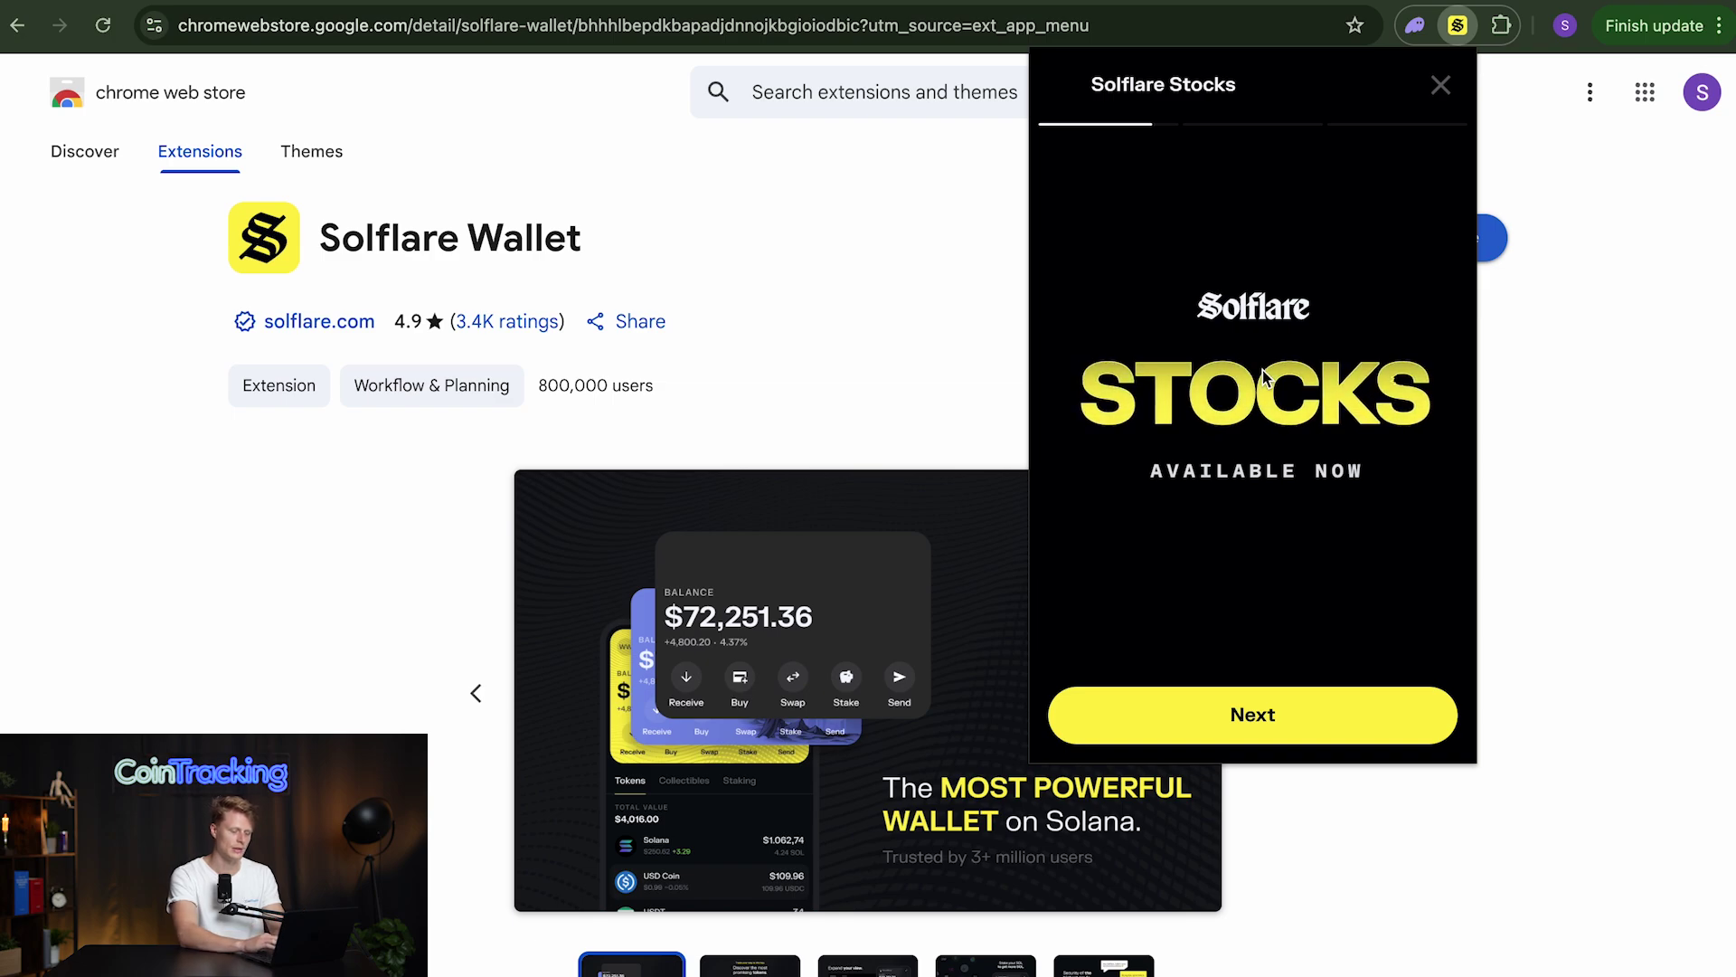
{"action": "left_click", "coordinate": [1175, 706]}
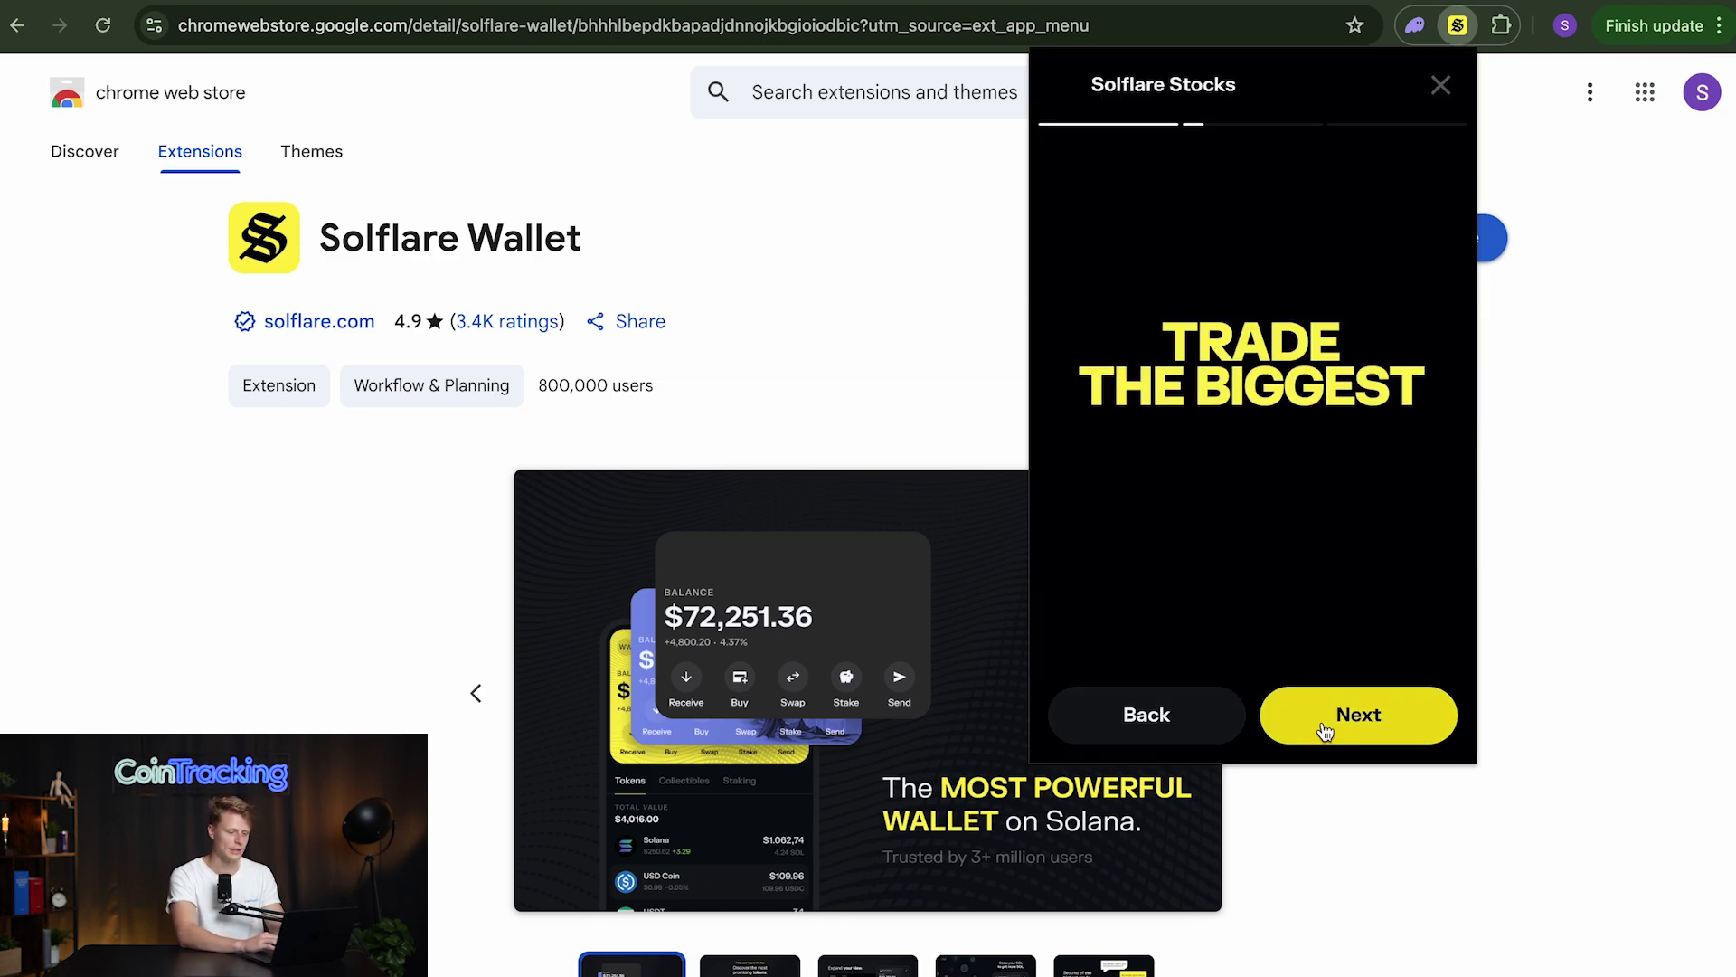
{"action": "left_click", "coordinate": [1326, 728]}
{"action": "left_click", "coordinate": [1337, 711]}
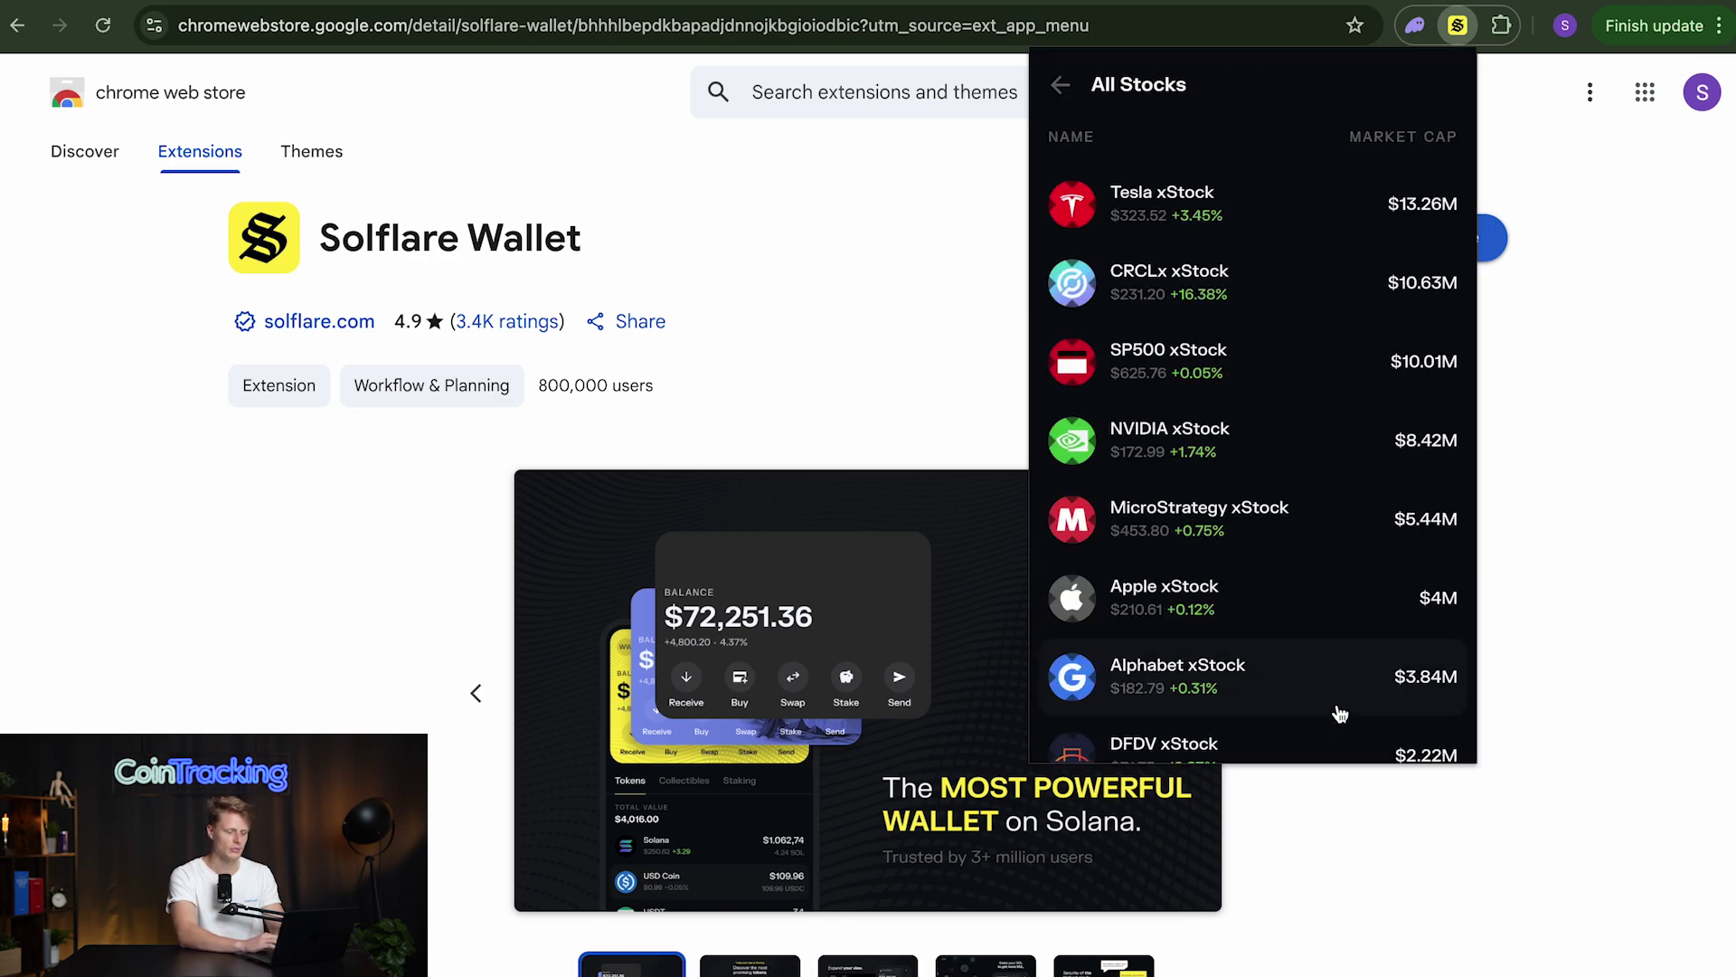
{"action": "left_click", "coordinate": [1063, 86]}
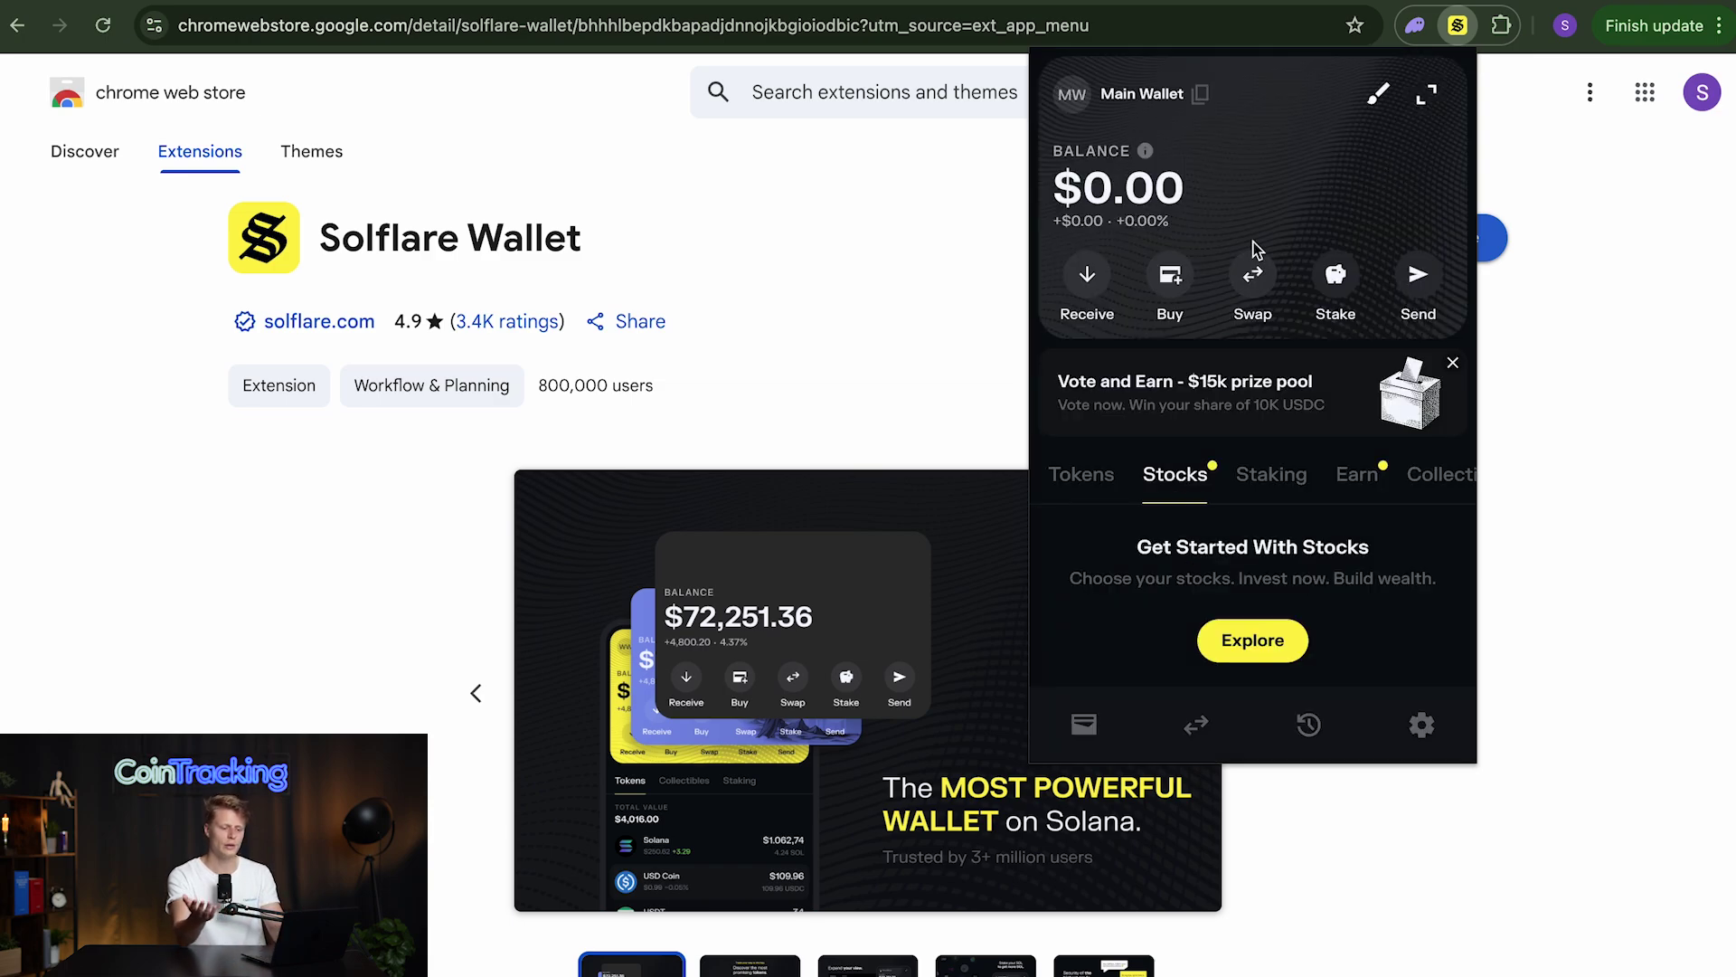
Step: Dismiss the Vote and Earn, USDC earnings, and Introducing Solflare Card banners
{"action": "left_click", "coordinate": [1452, 363]}
{"action": "left_click", "coordinate": [1452, 365]}
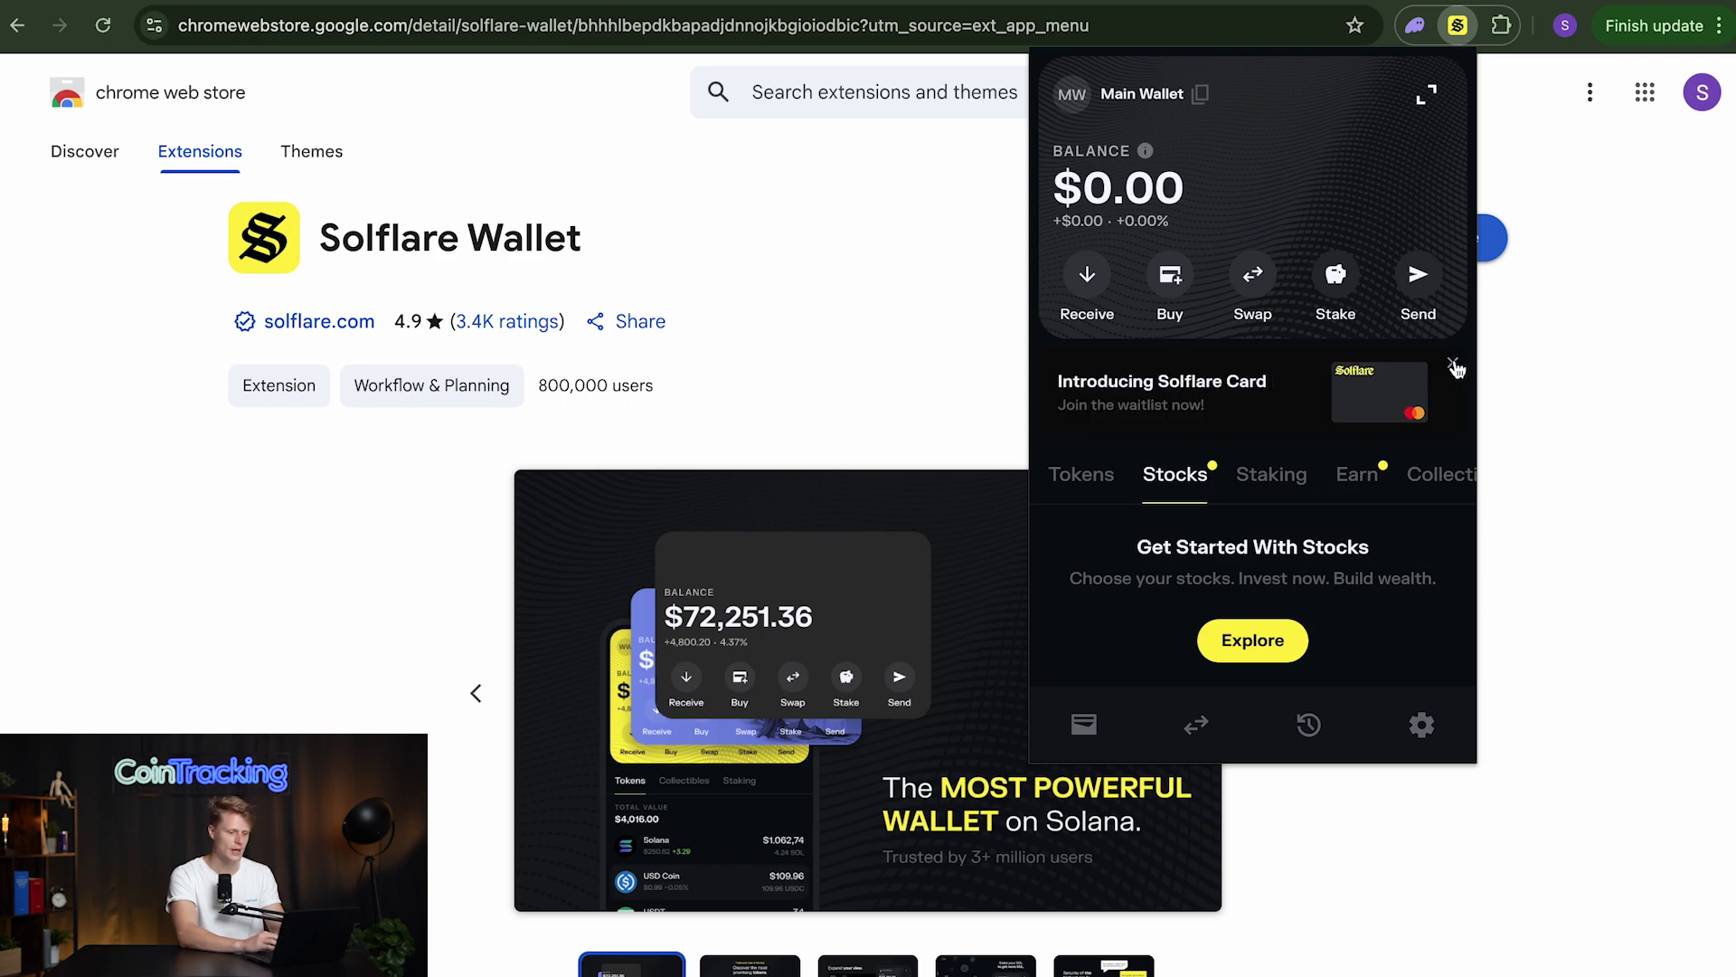
{"action": "left_click", "coordinate": [1453, 364]}
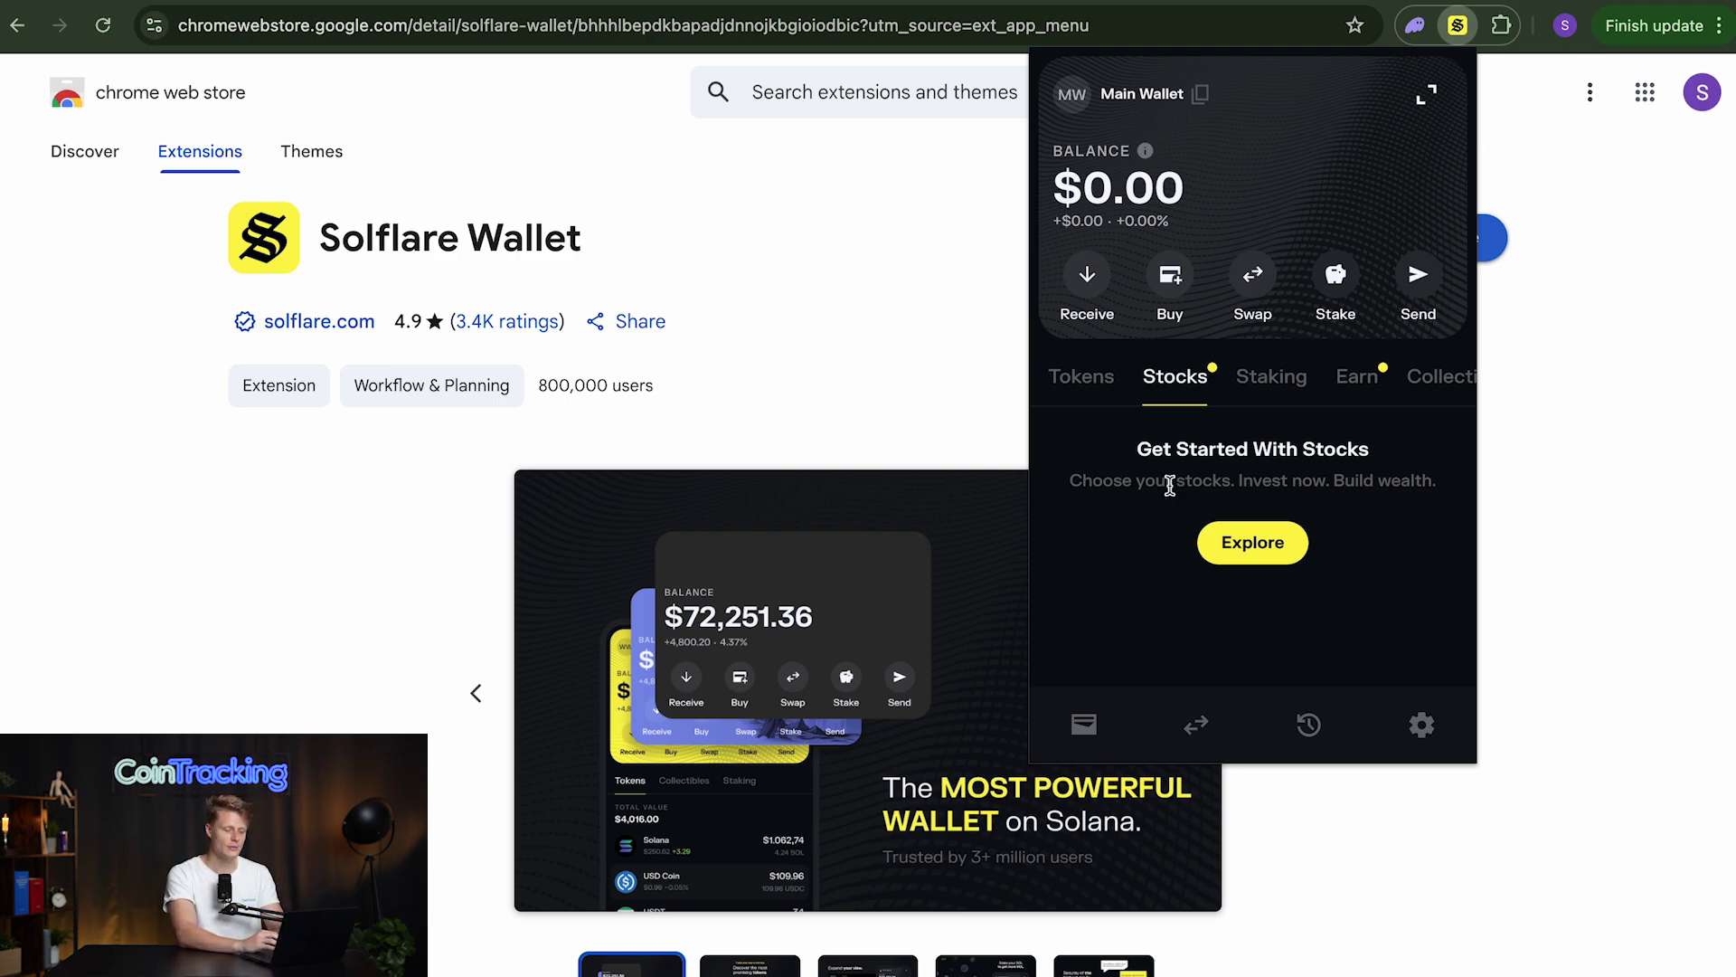
Step: Open the Main Wallet's Receive panel and copy its Solana address
{"action": "left_click", "coordinate": [1090, 291]}
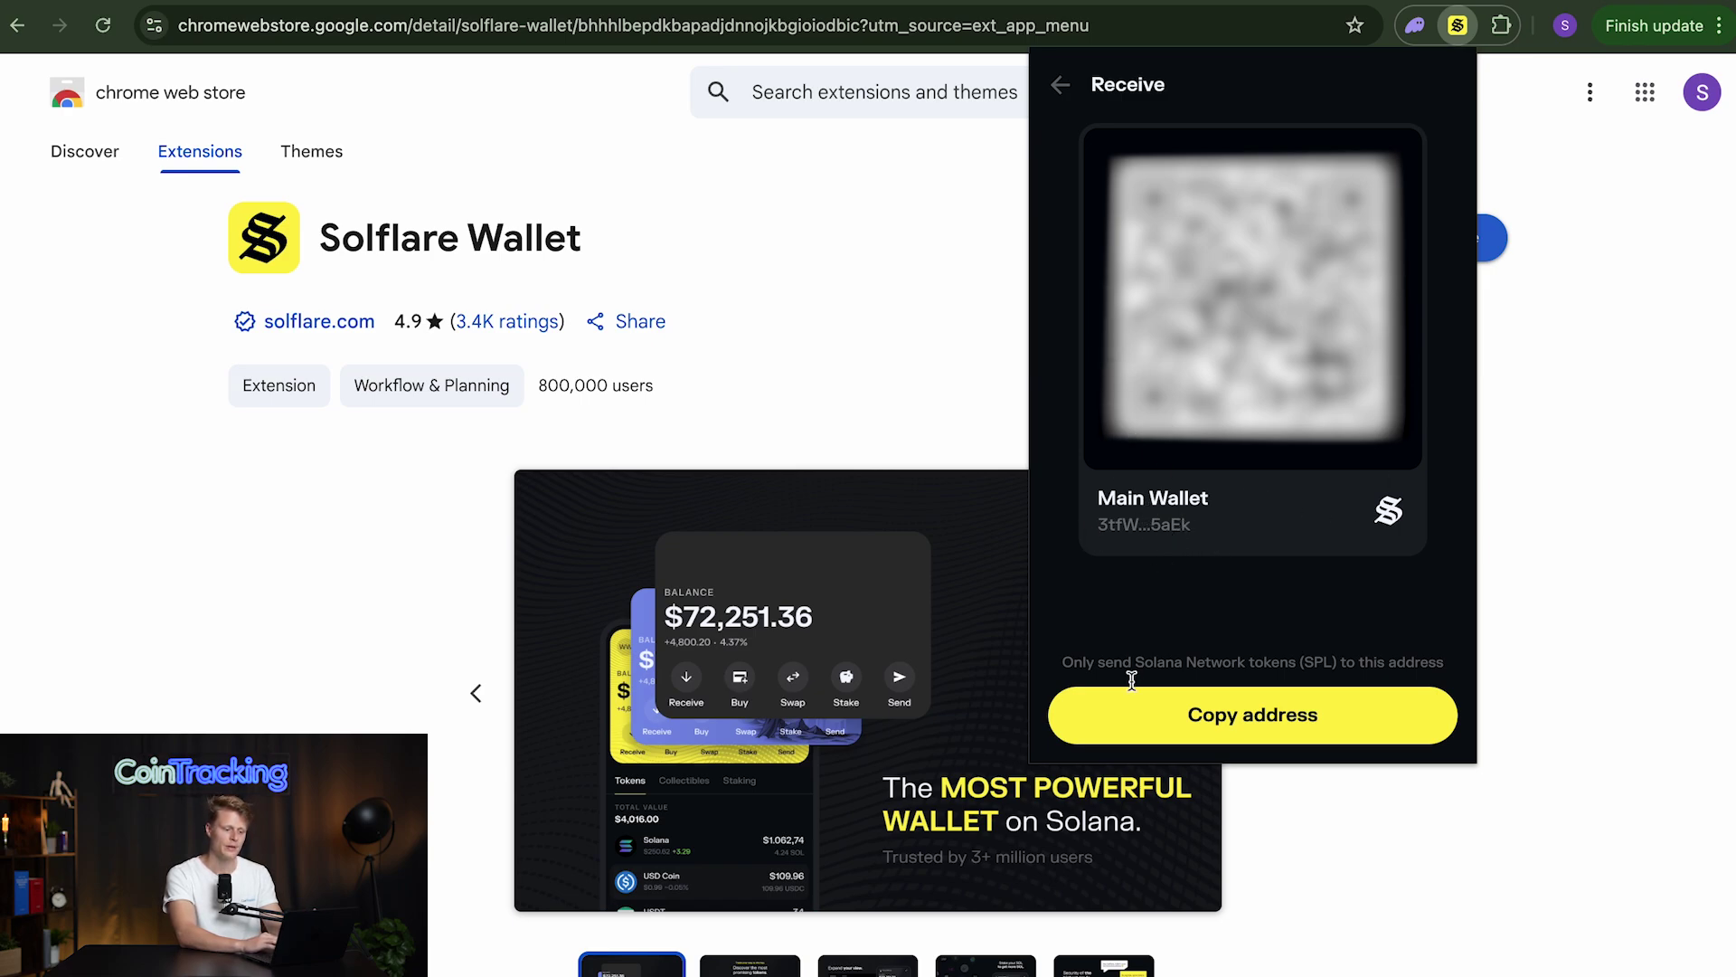
{"action": "left_click", "coordinate": [1172, 730]}
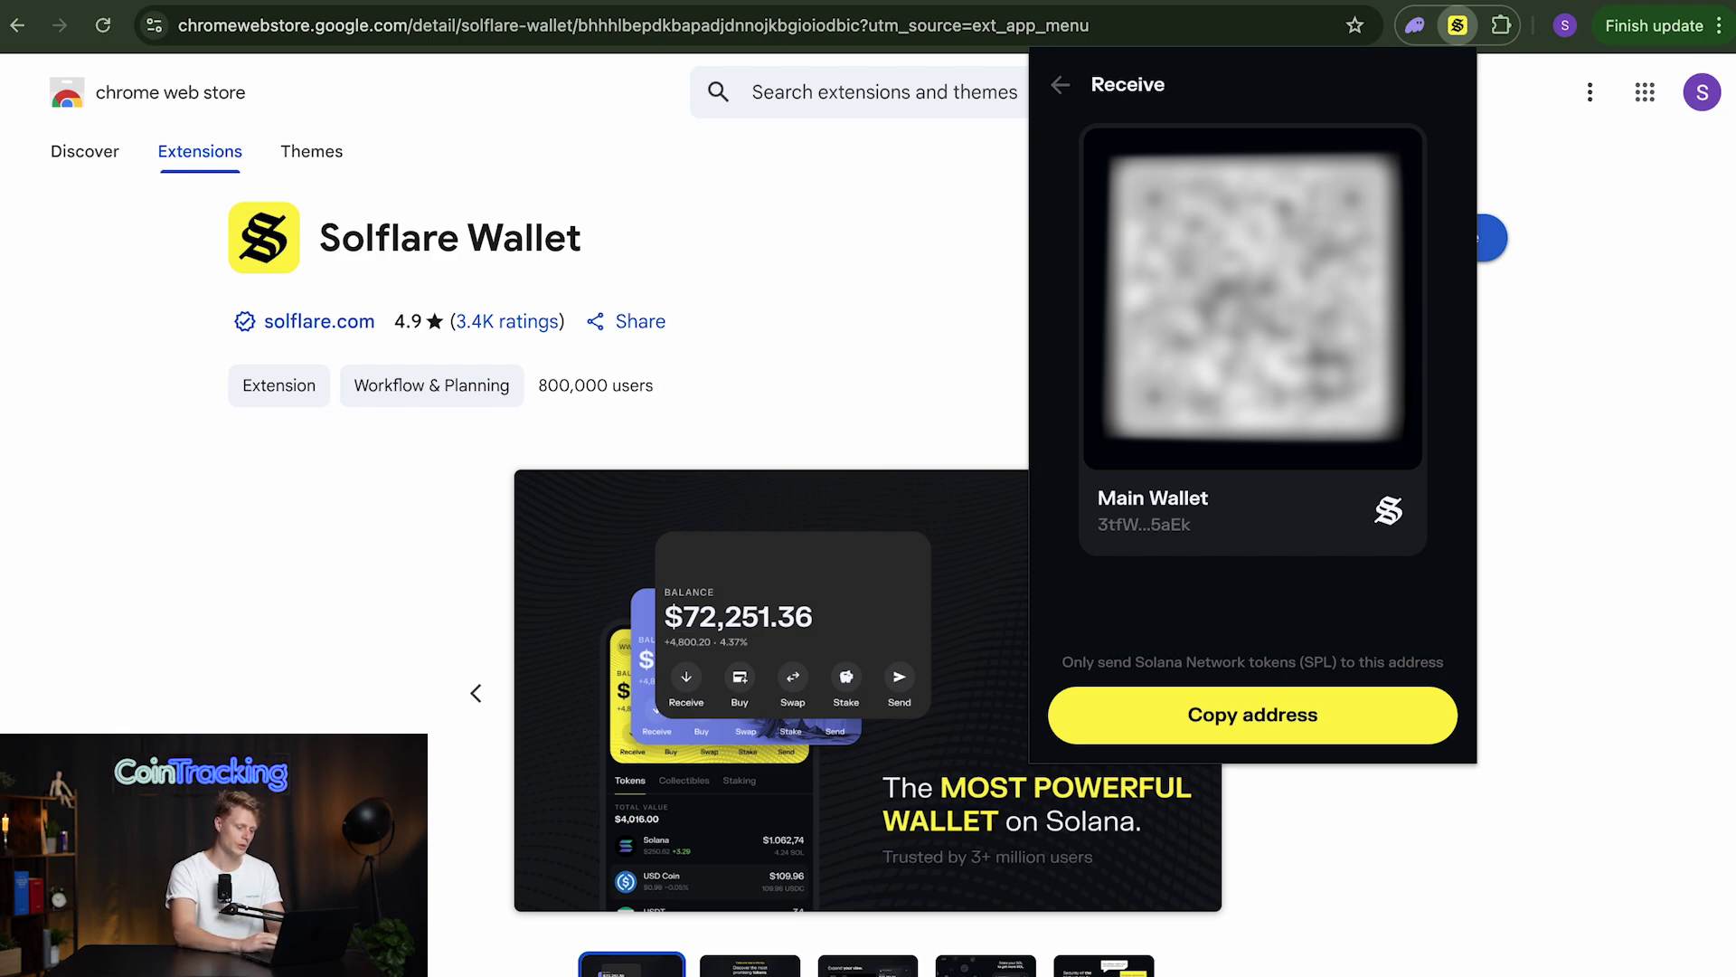
{"action": "left_click", "coordinate": [1263, 721]}
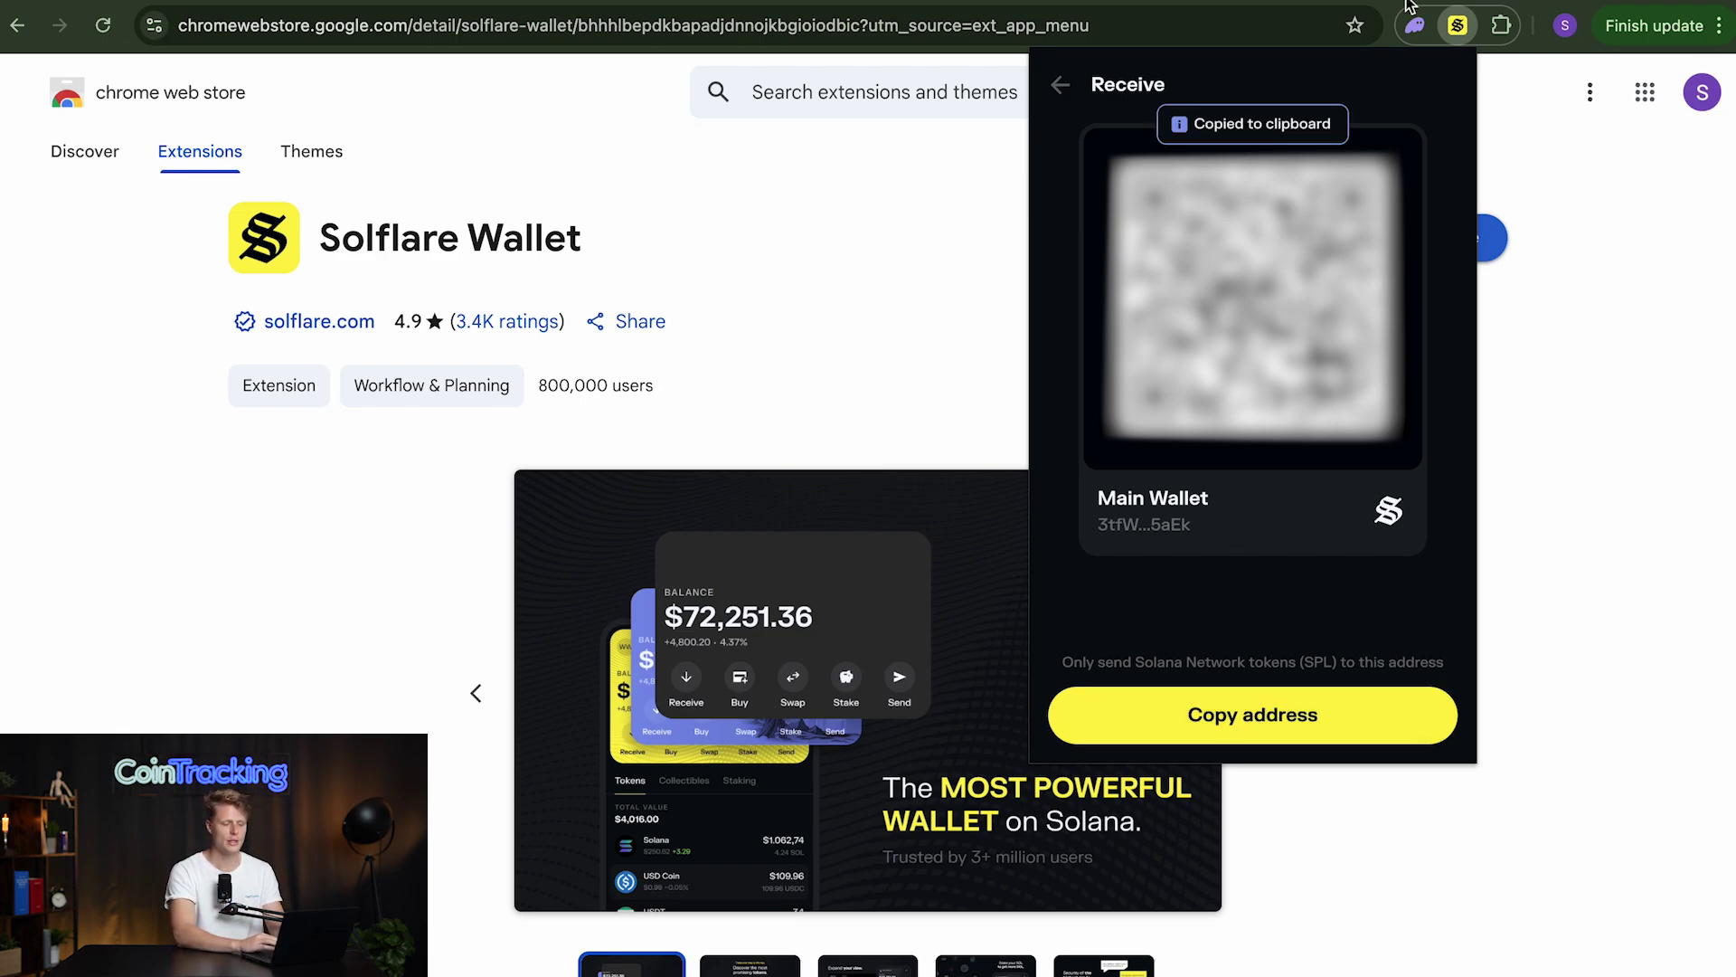
Step: From Phantom, send 0.3 SOL to the pasted Solflare address and confirm
{"action": "left_click", "coordinate": [1414, 27]}
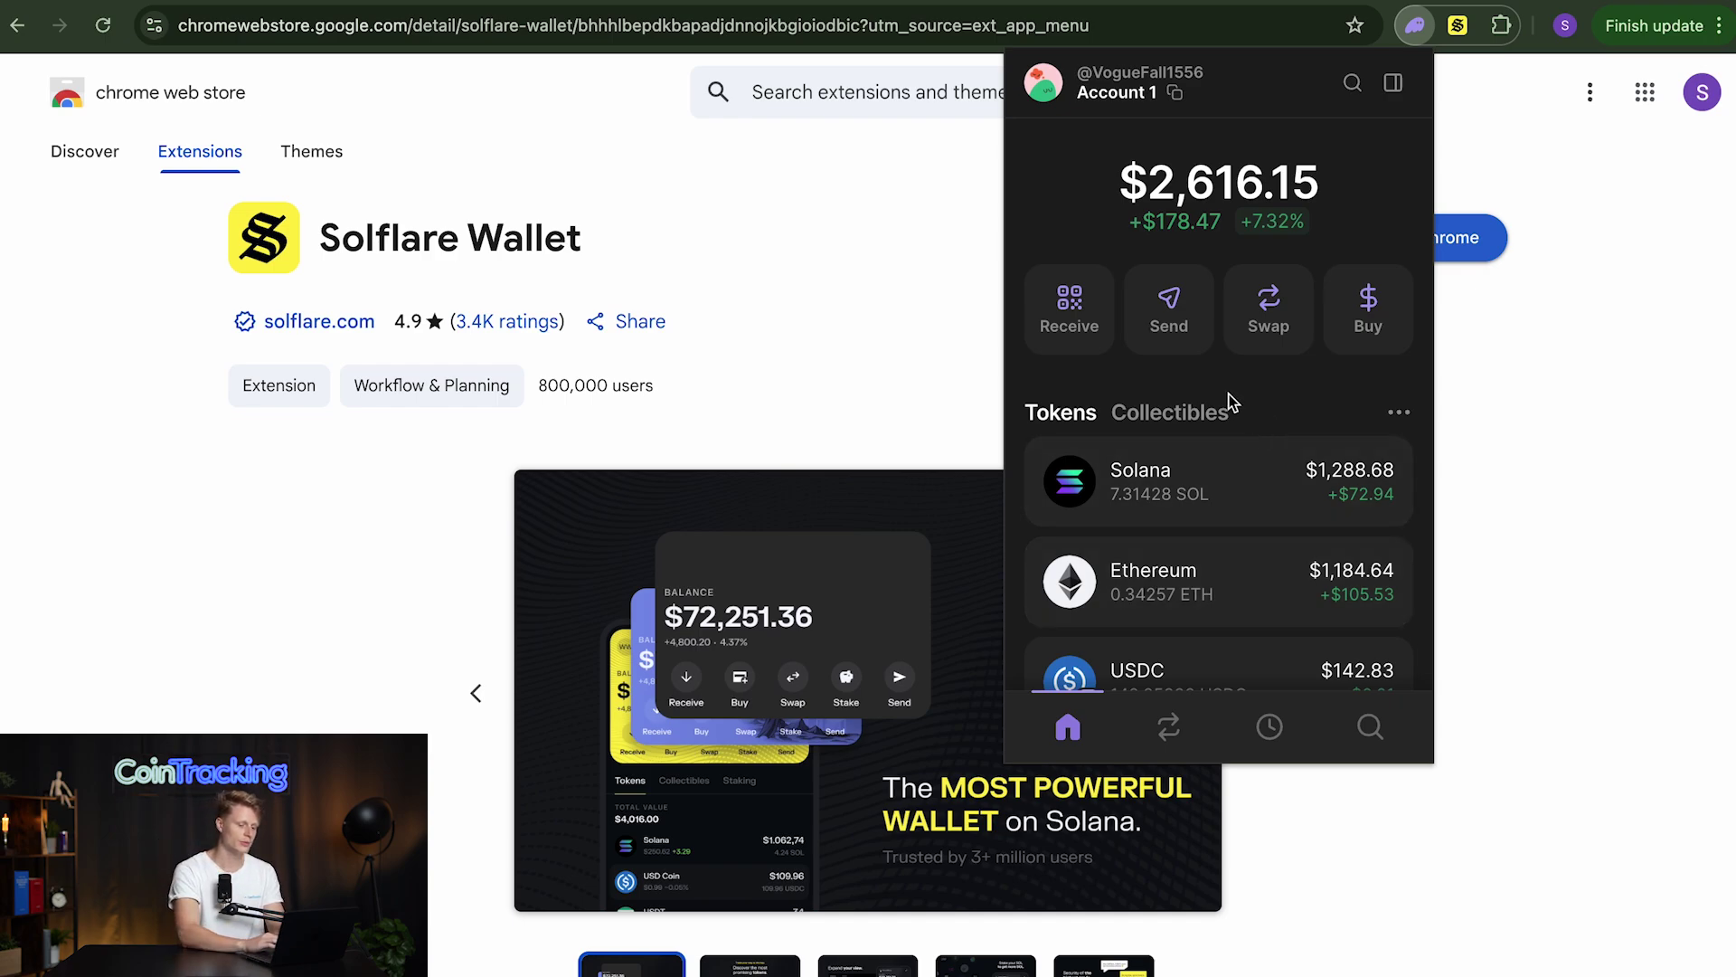
{"action": "left_click", "coordinate": [1182, 345]}
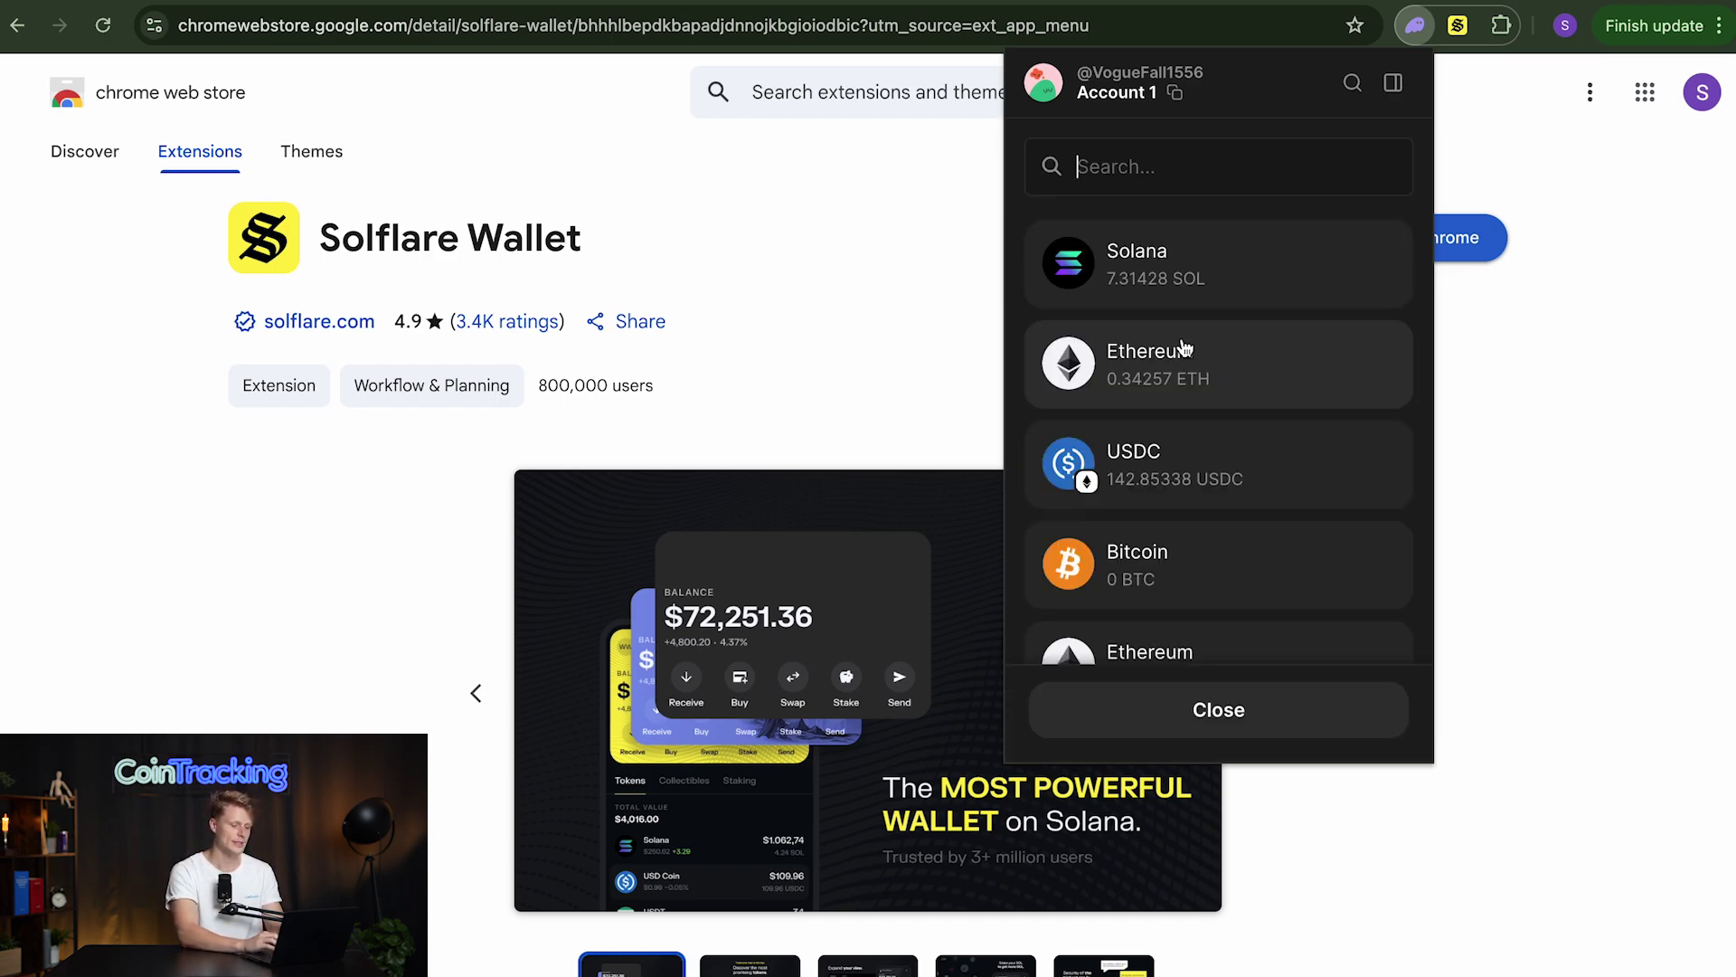
{"action": "left_click", "coordinate": [1243, 269]}
{"action": "left_click", "coordinate": [1143, 341]}
{"action": "key", "text": "super+v"}
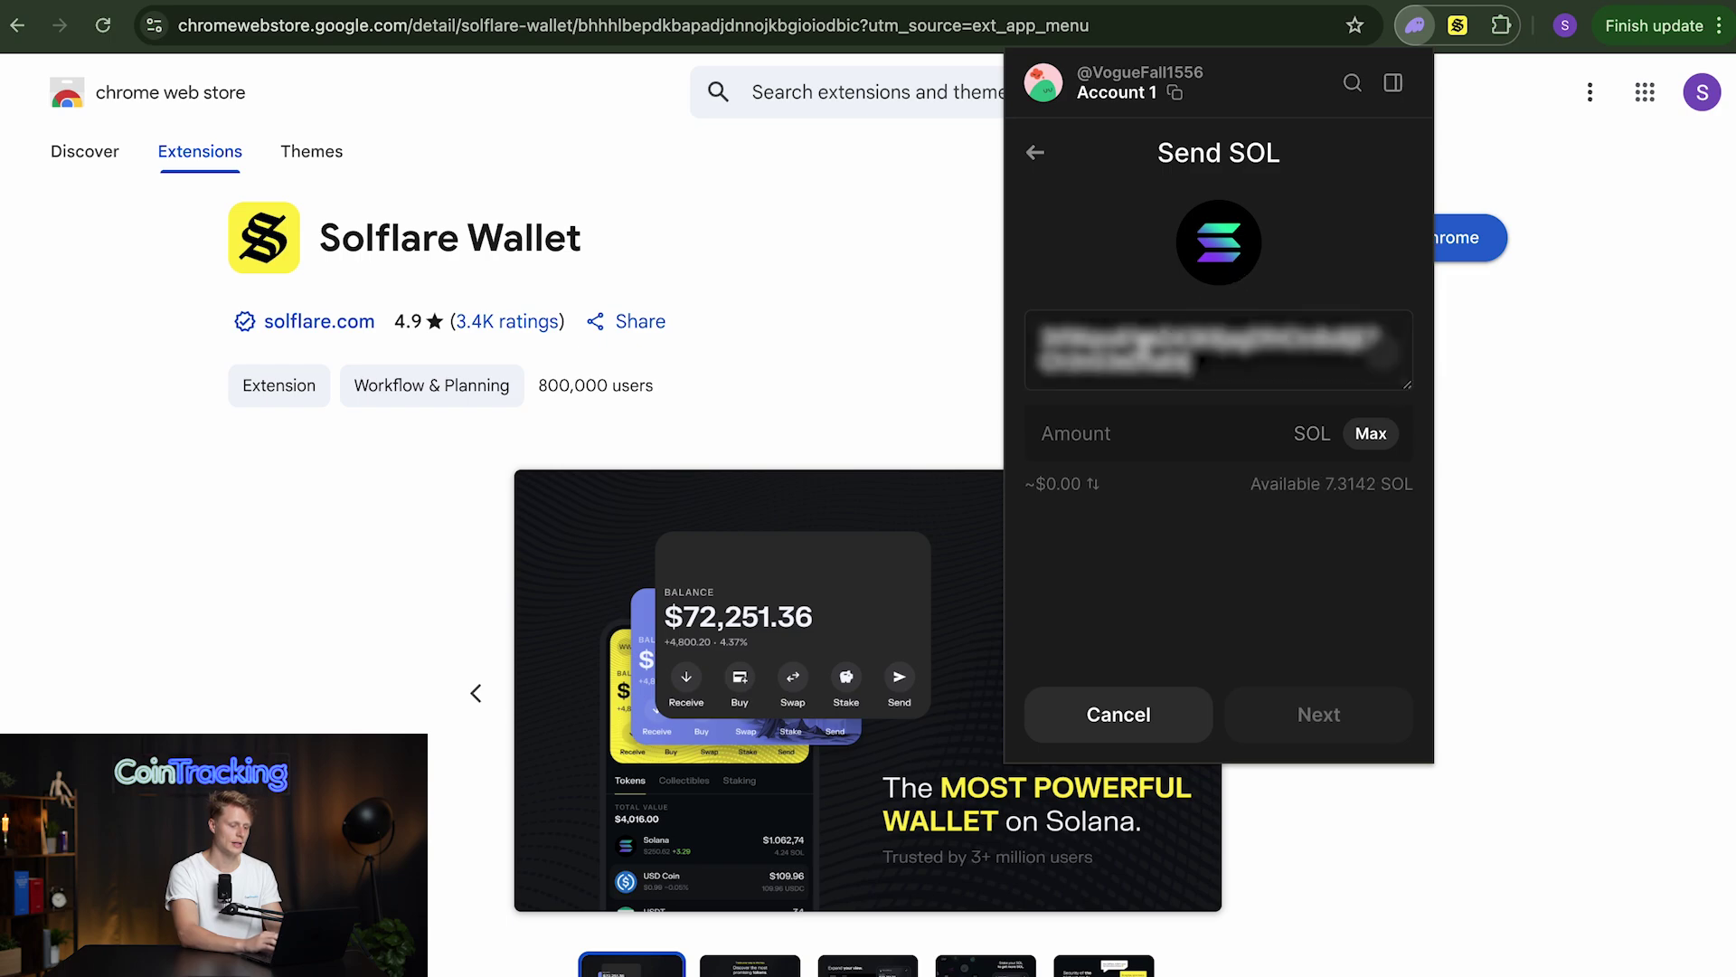
{"action": "left_click", "coordinate": [1109, 431]}
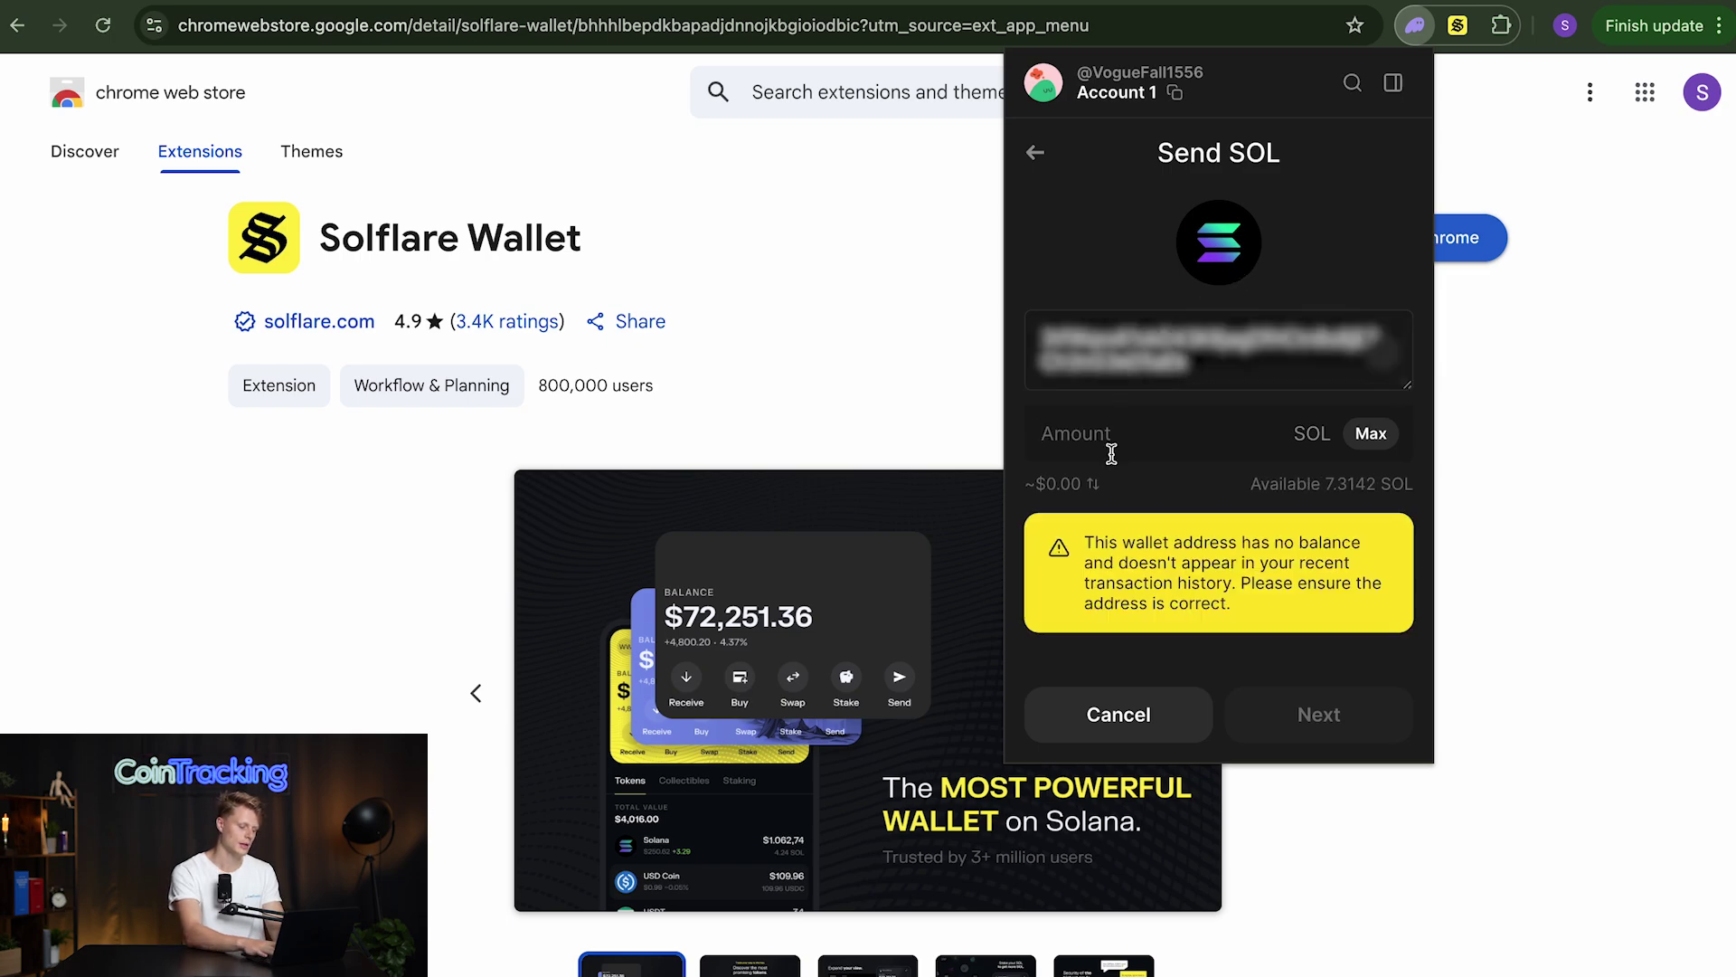
{"action": "type", "text": "0.3"}
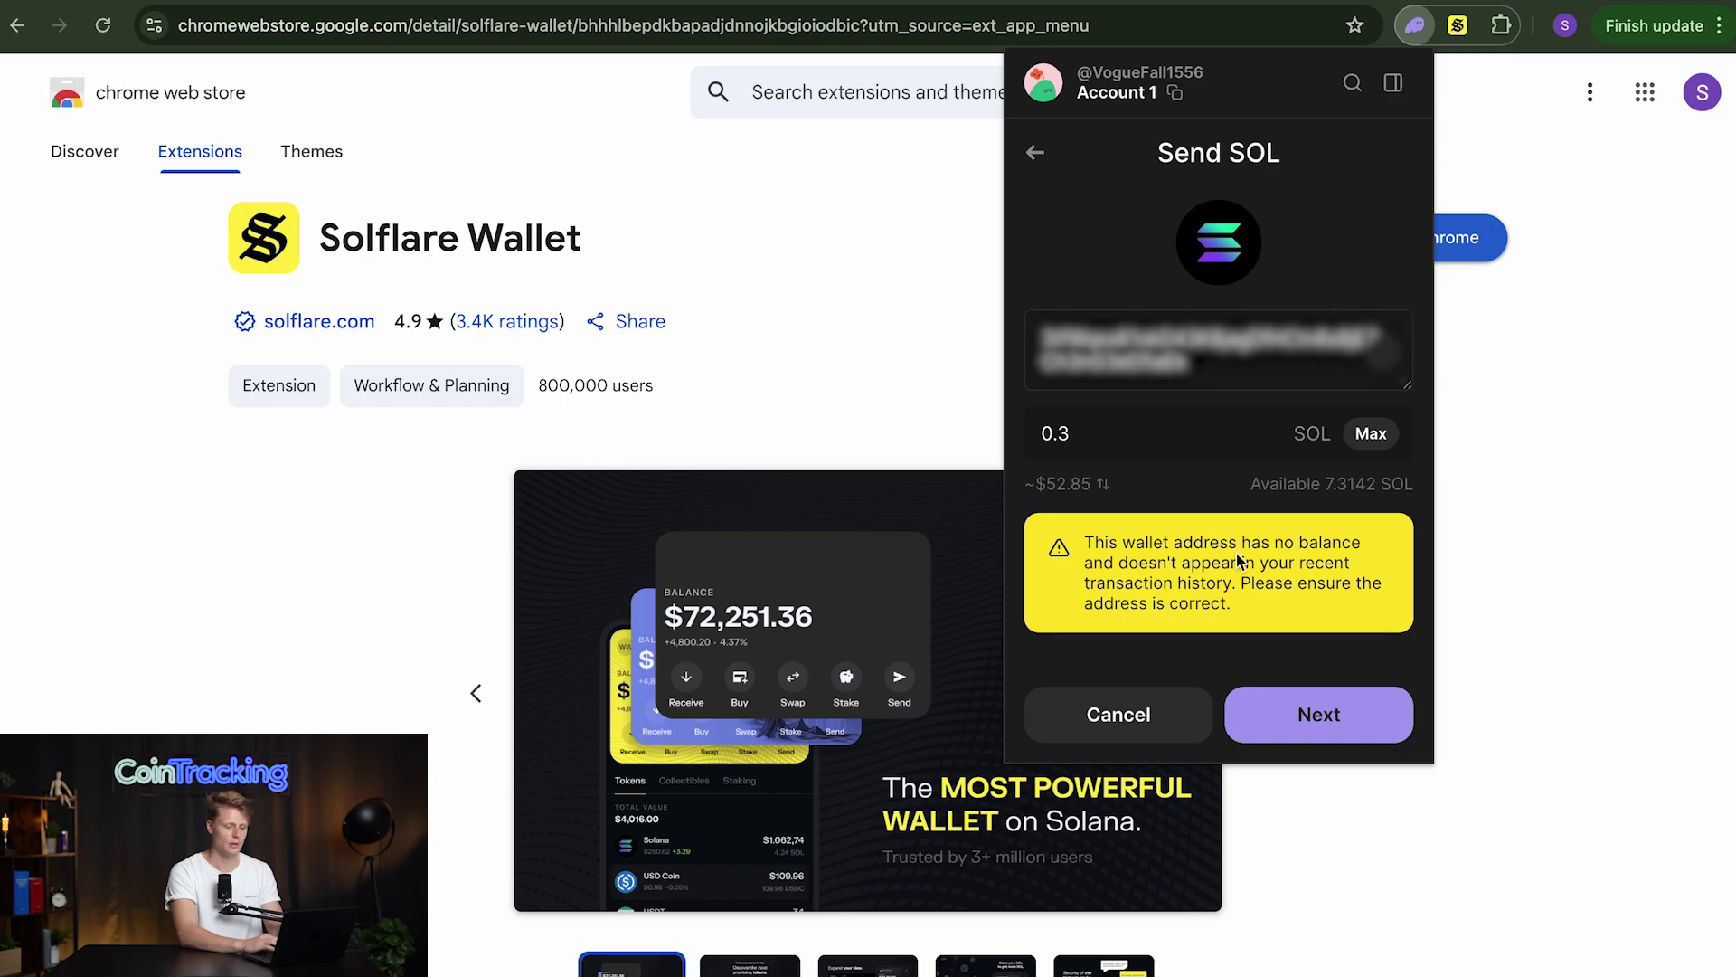
{"action": "left_click", "coordinate": [1291, 717]}
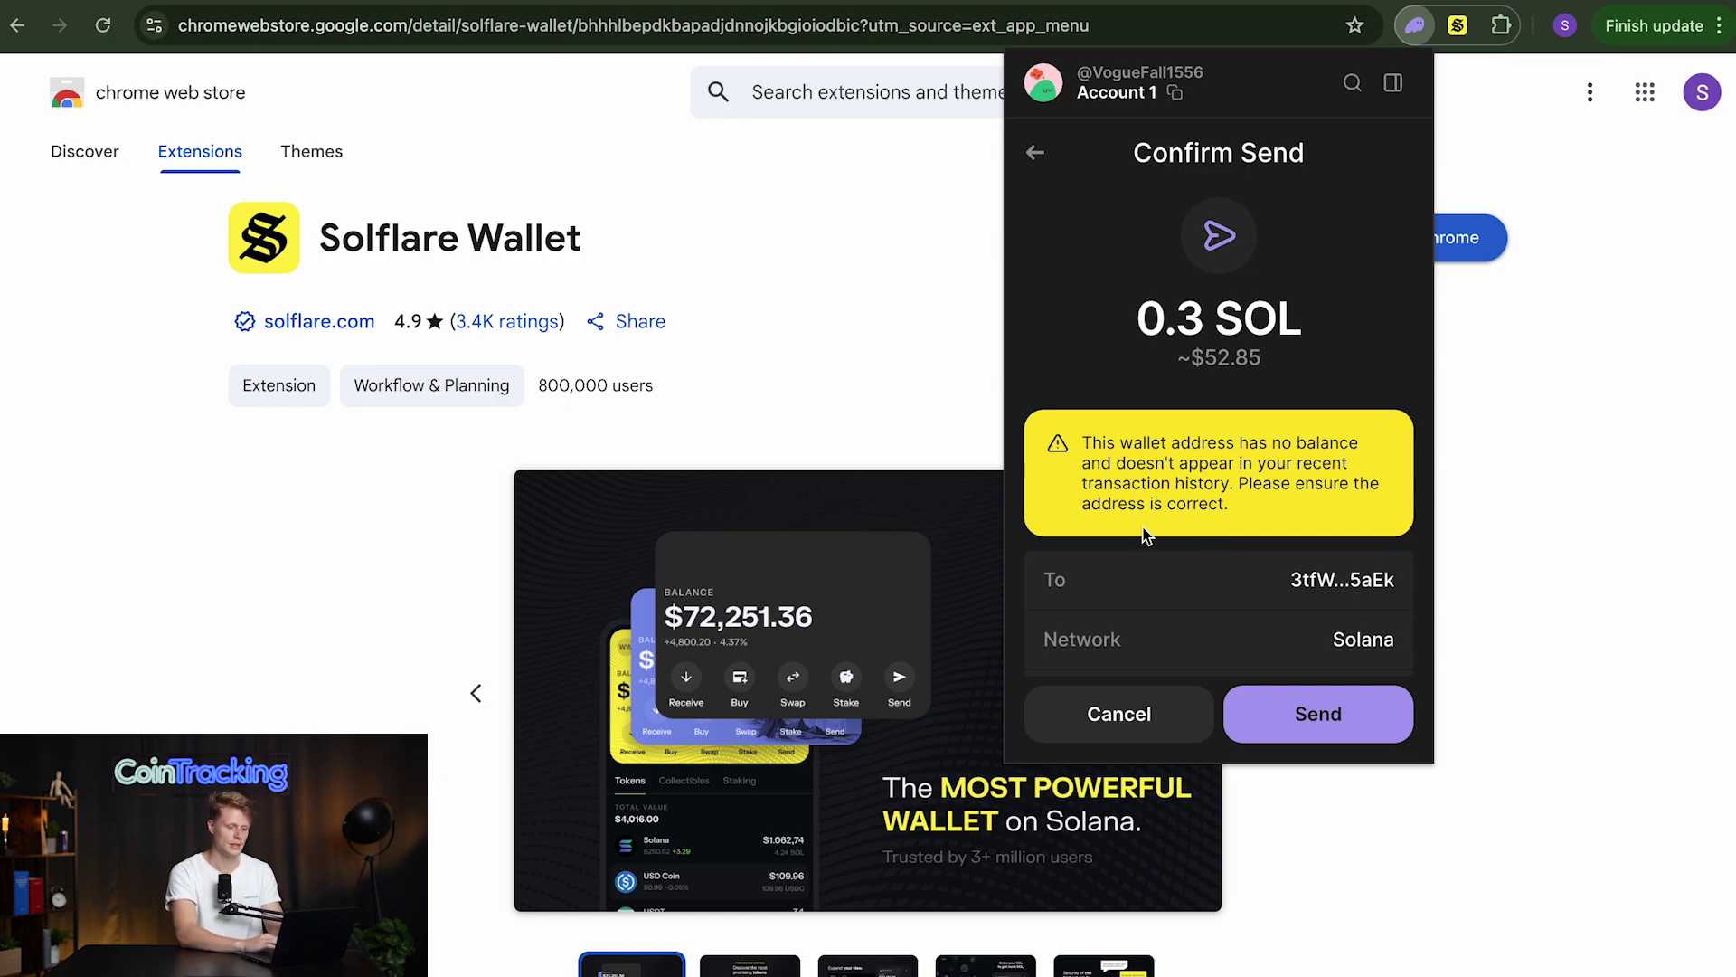
{"action": "left_click", "coordinate": [1335, 712]}
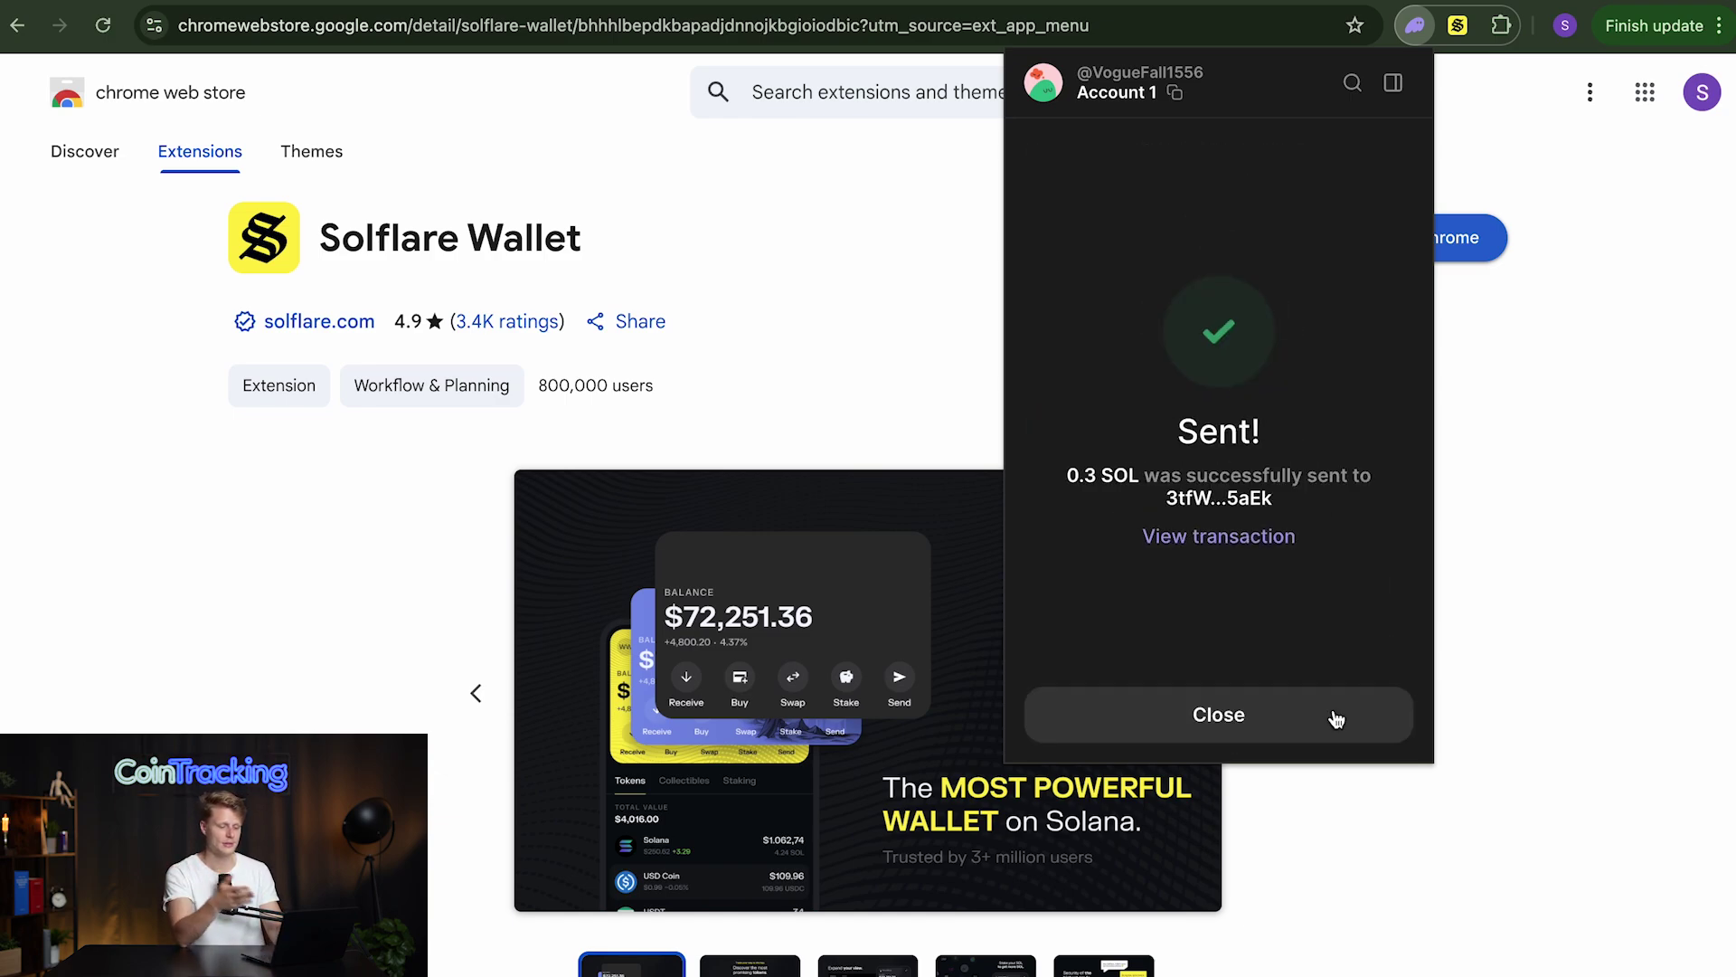
Step: In Solflare's Swap form, trade 0.1 SOL for PUMP and return to the token overview
{"action": "left_click", "coordinate": [1456, 25]}
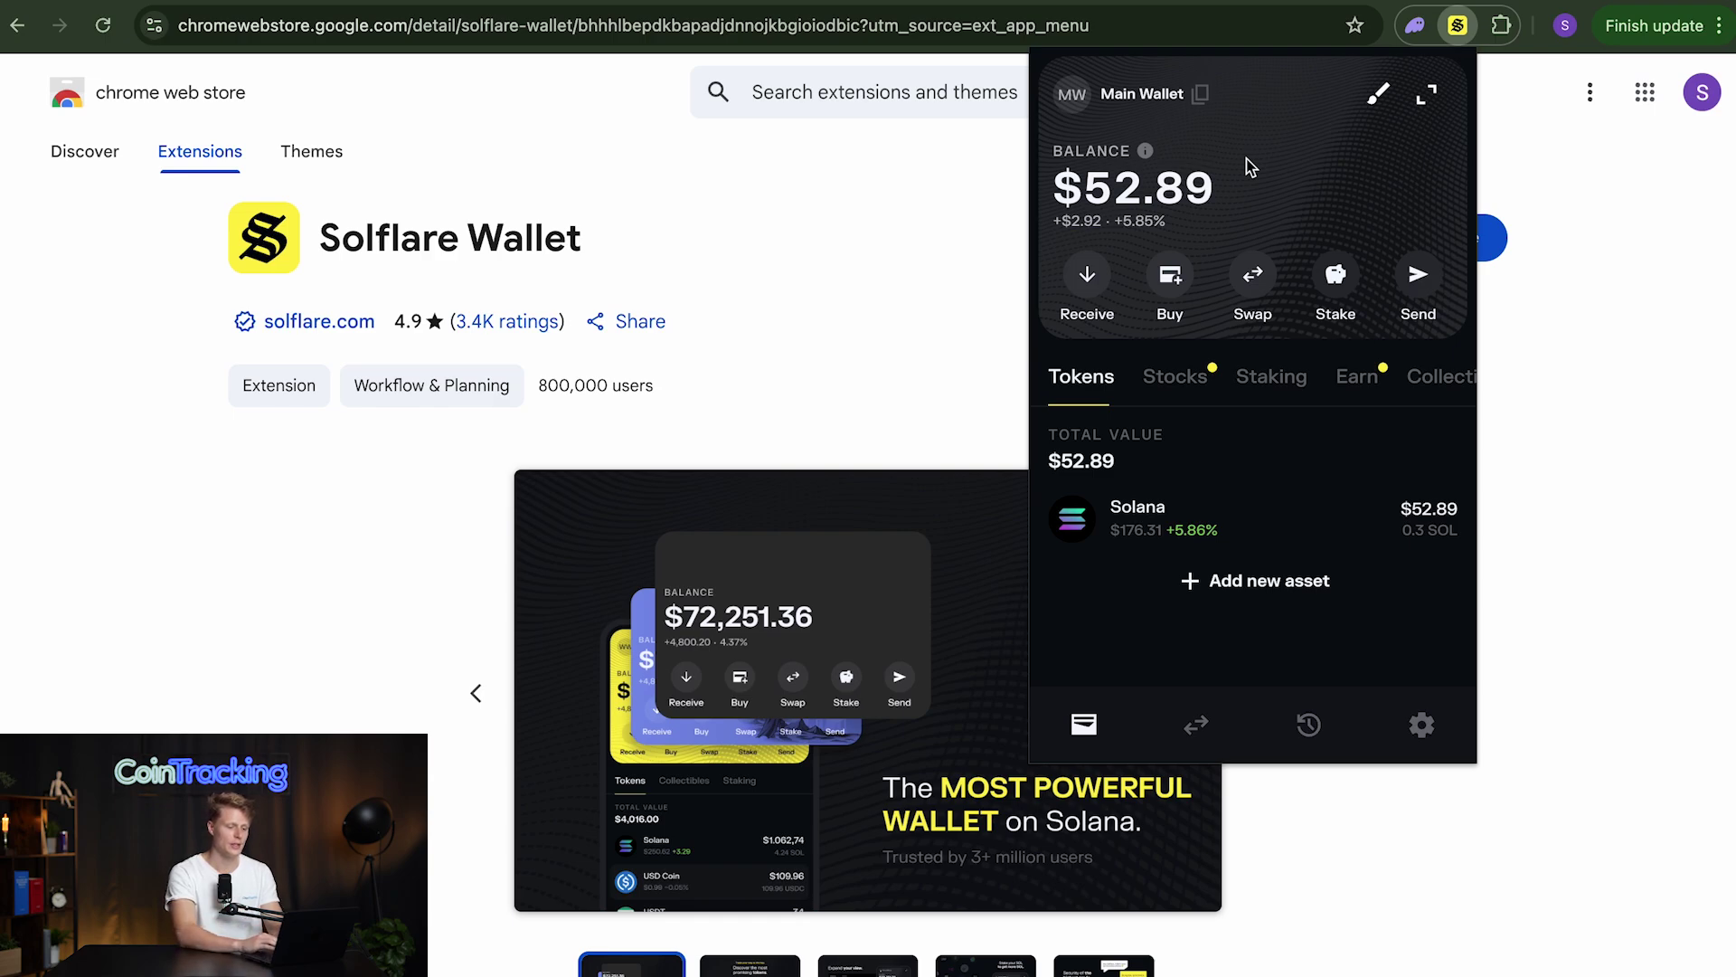
{"action": "left_click", "coordinate": [1249, 271]}
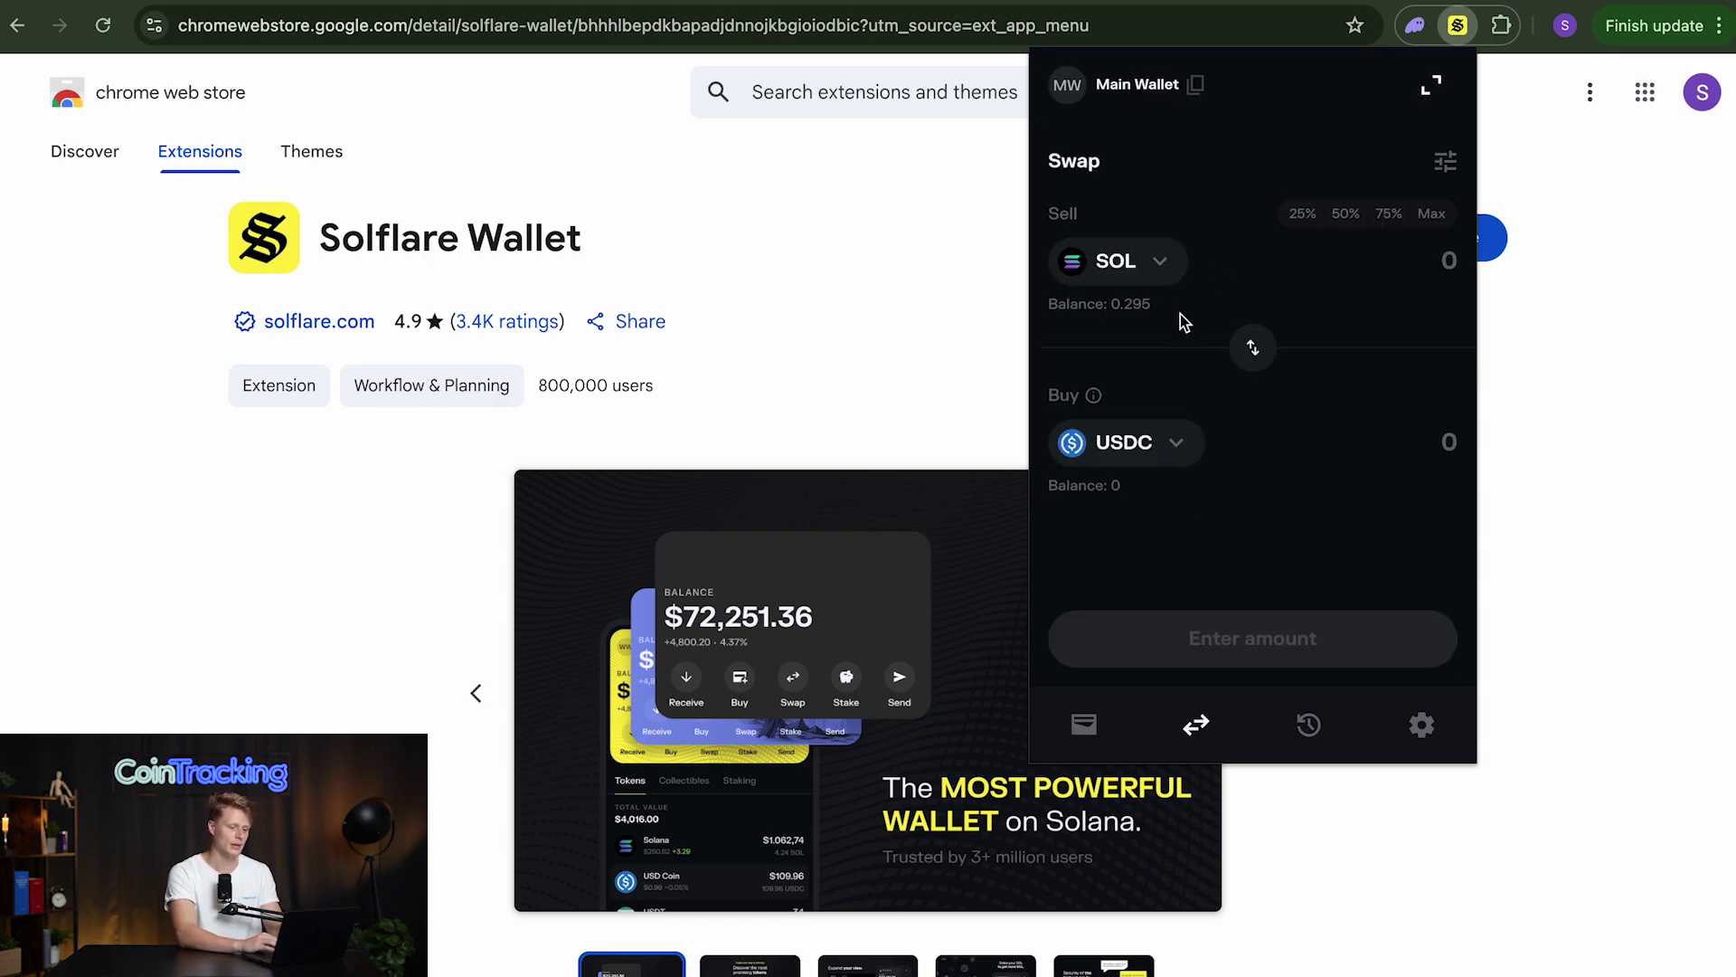
{"action": "left_click", "coordinate": [1173, 450]}
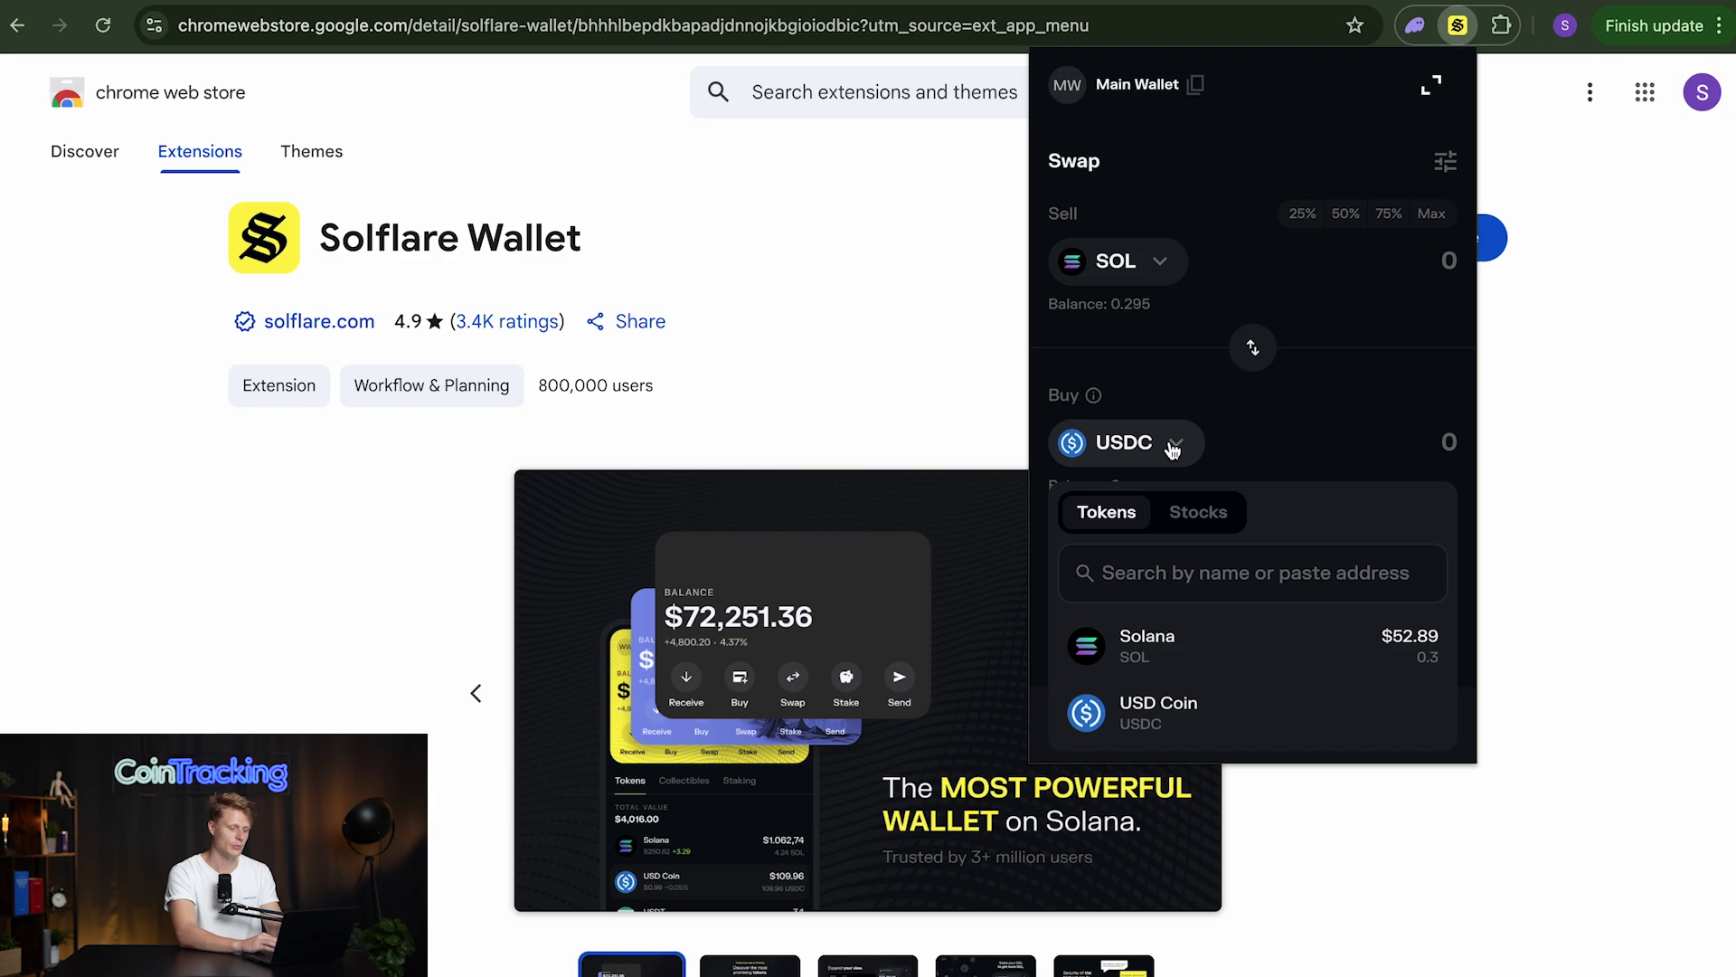
{"action": "scroll", "coordinate": [1180, 669], "scroll_direction": "down", "scroll_amount": 2}
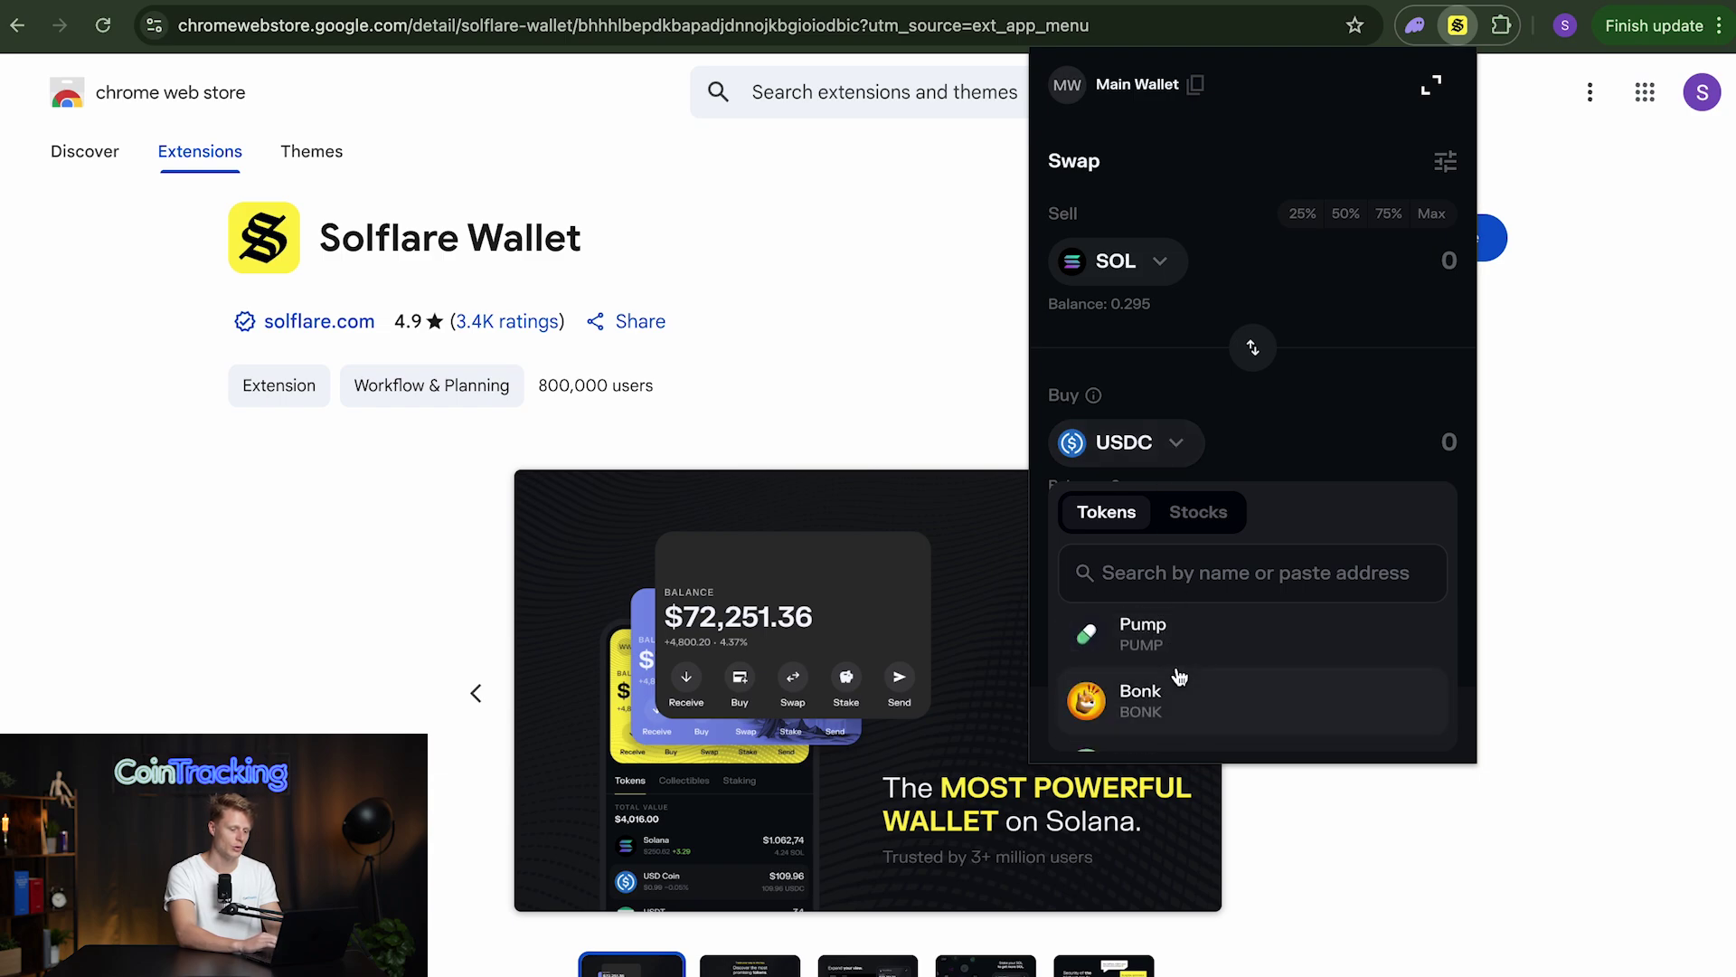
{"action": "left_click", "coordinate": [1203, 663]}
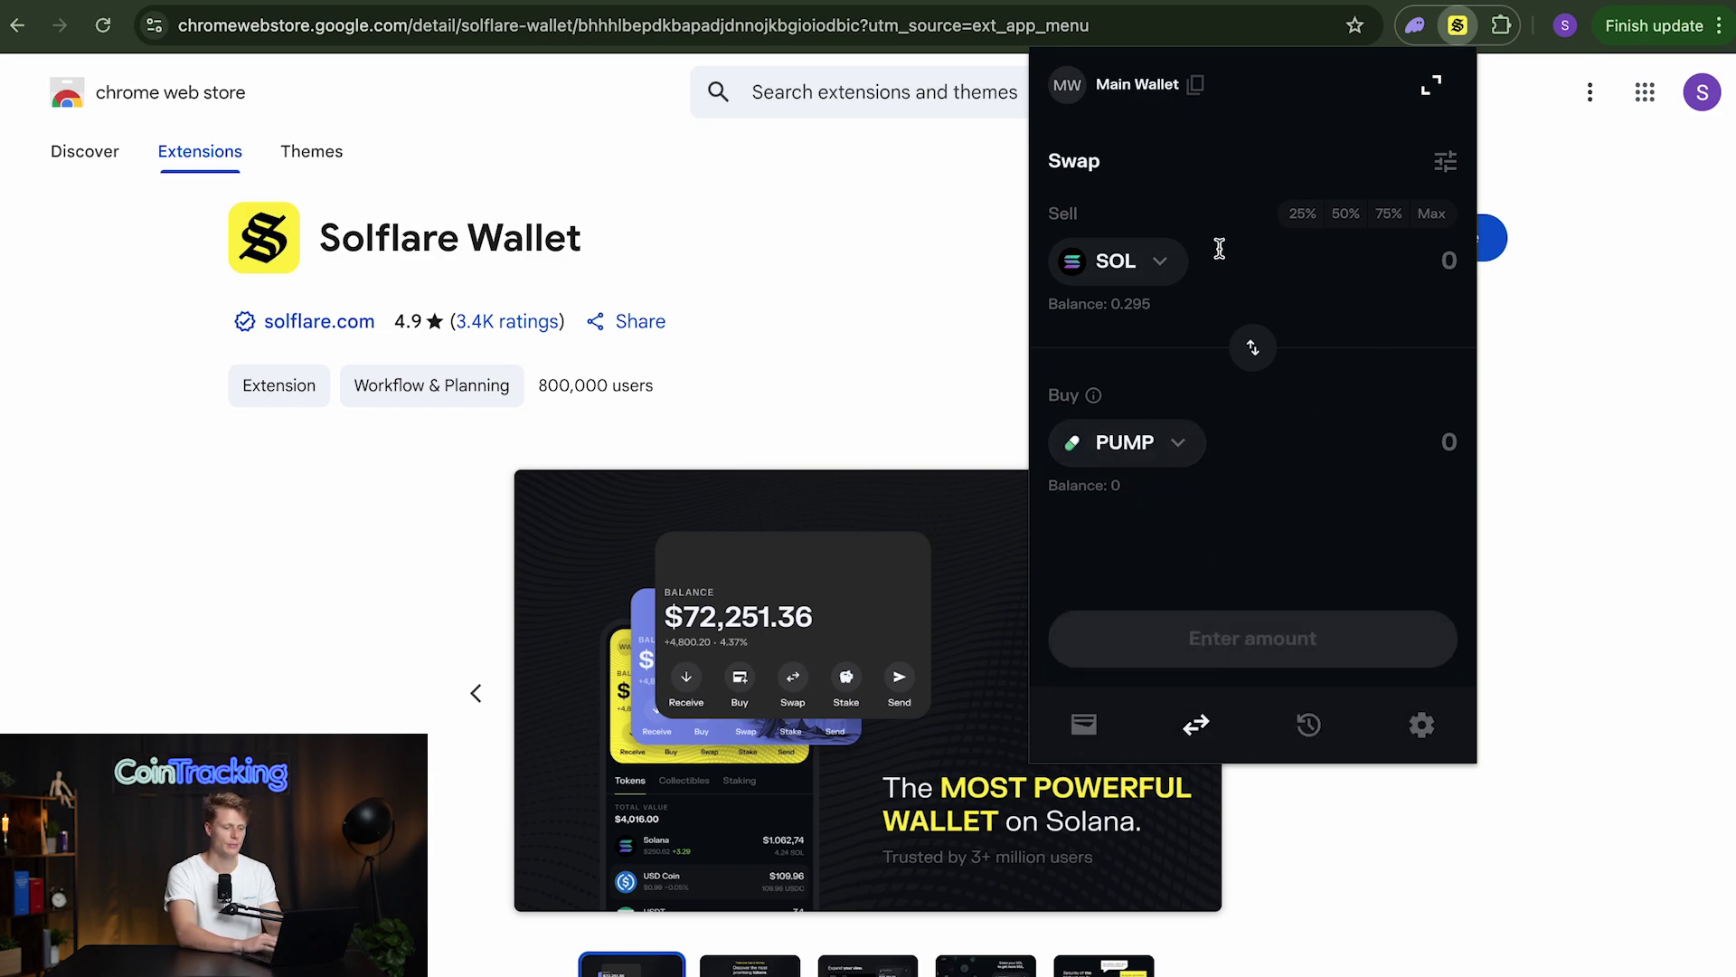
{"action": "left_click", "coordinate": [1436, 272]}
{"action": "type", "text": "0.1"}
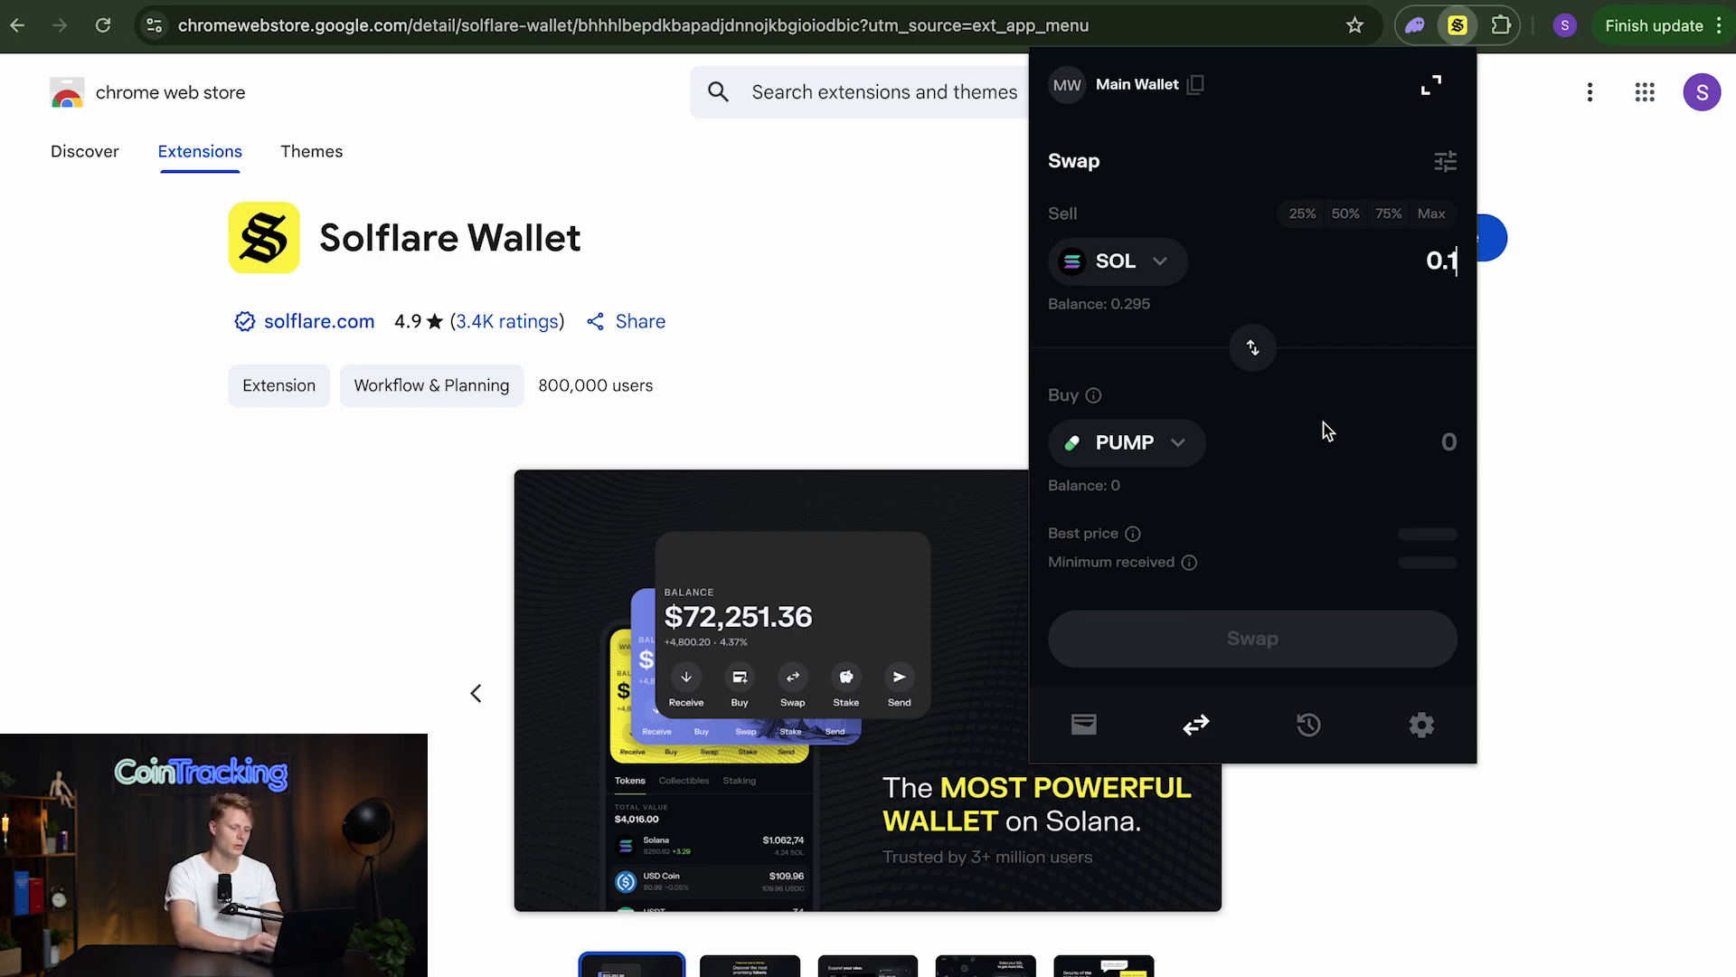
{"action": "left_click", "coordinate": [1246, 645]}
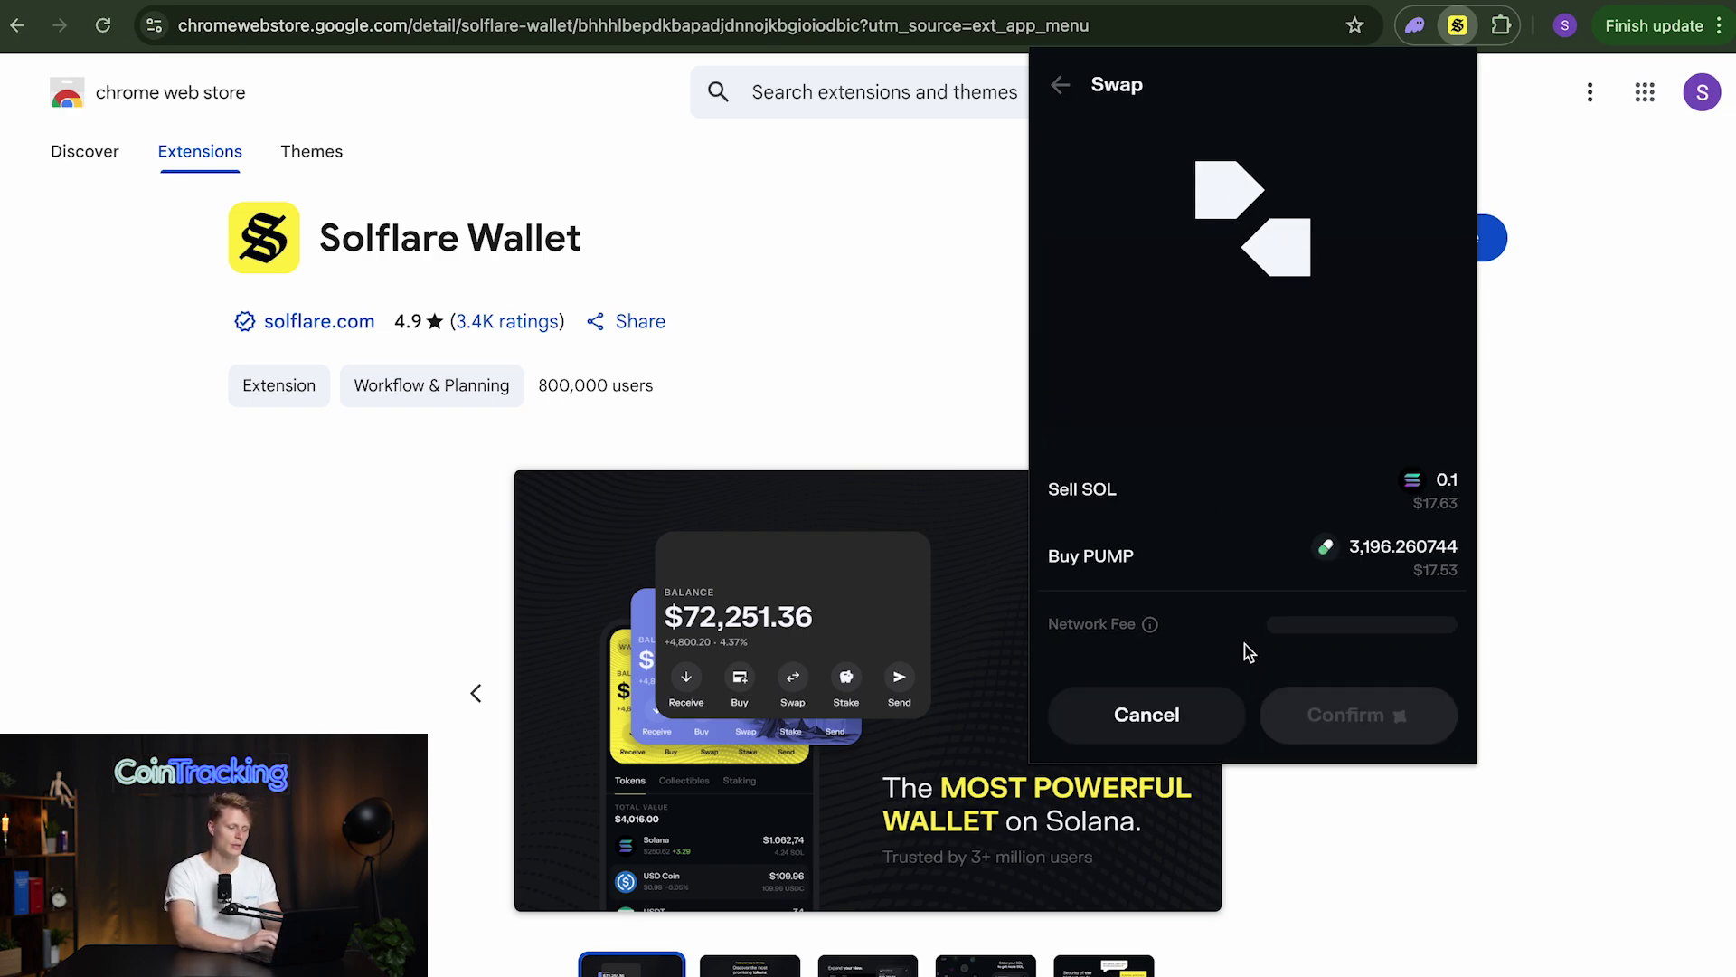
{"action": "left_click", "coordinate": [1320, 716]}
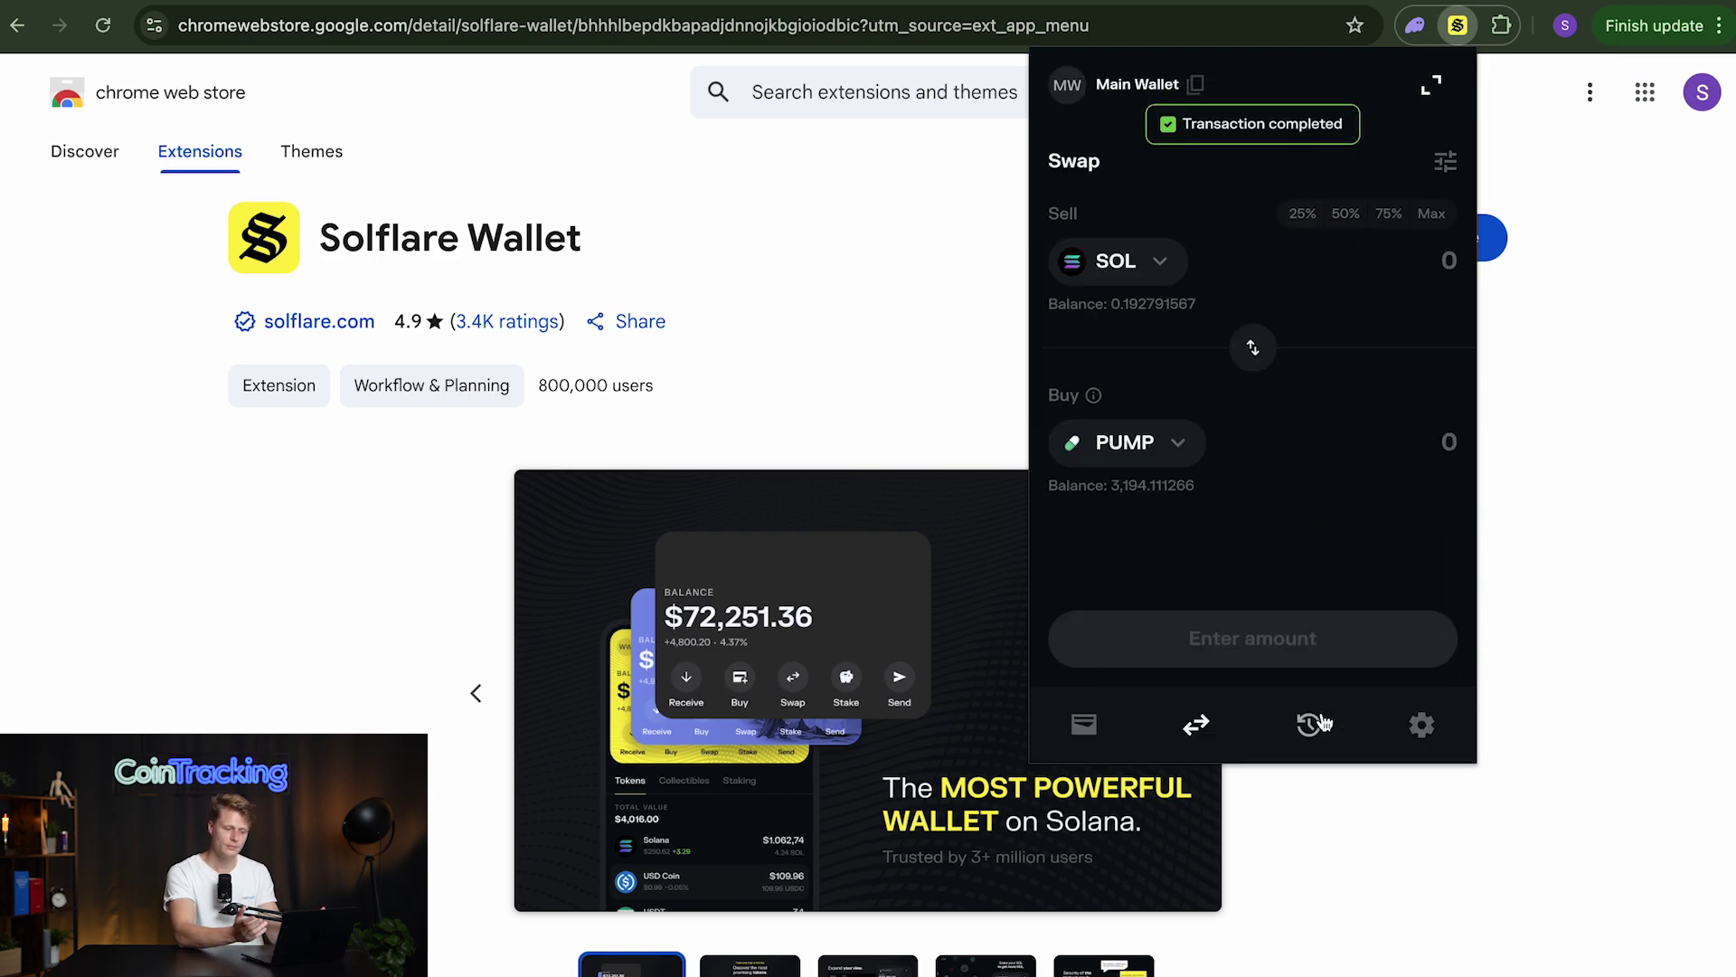
{"action": "left_click", "coordinate": [1085, 724]}
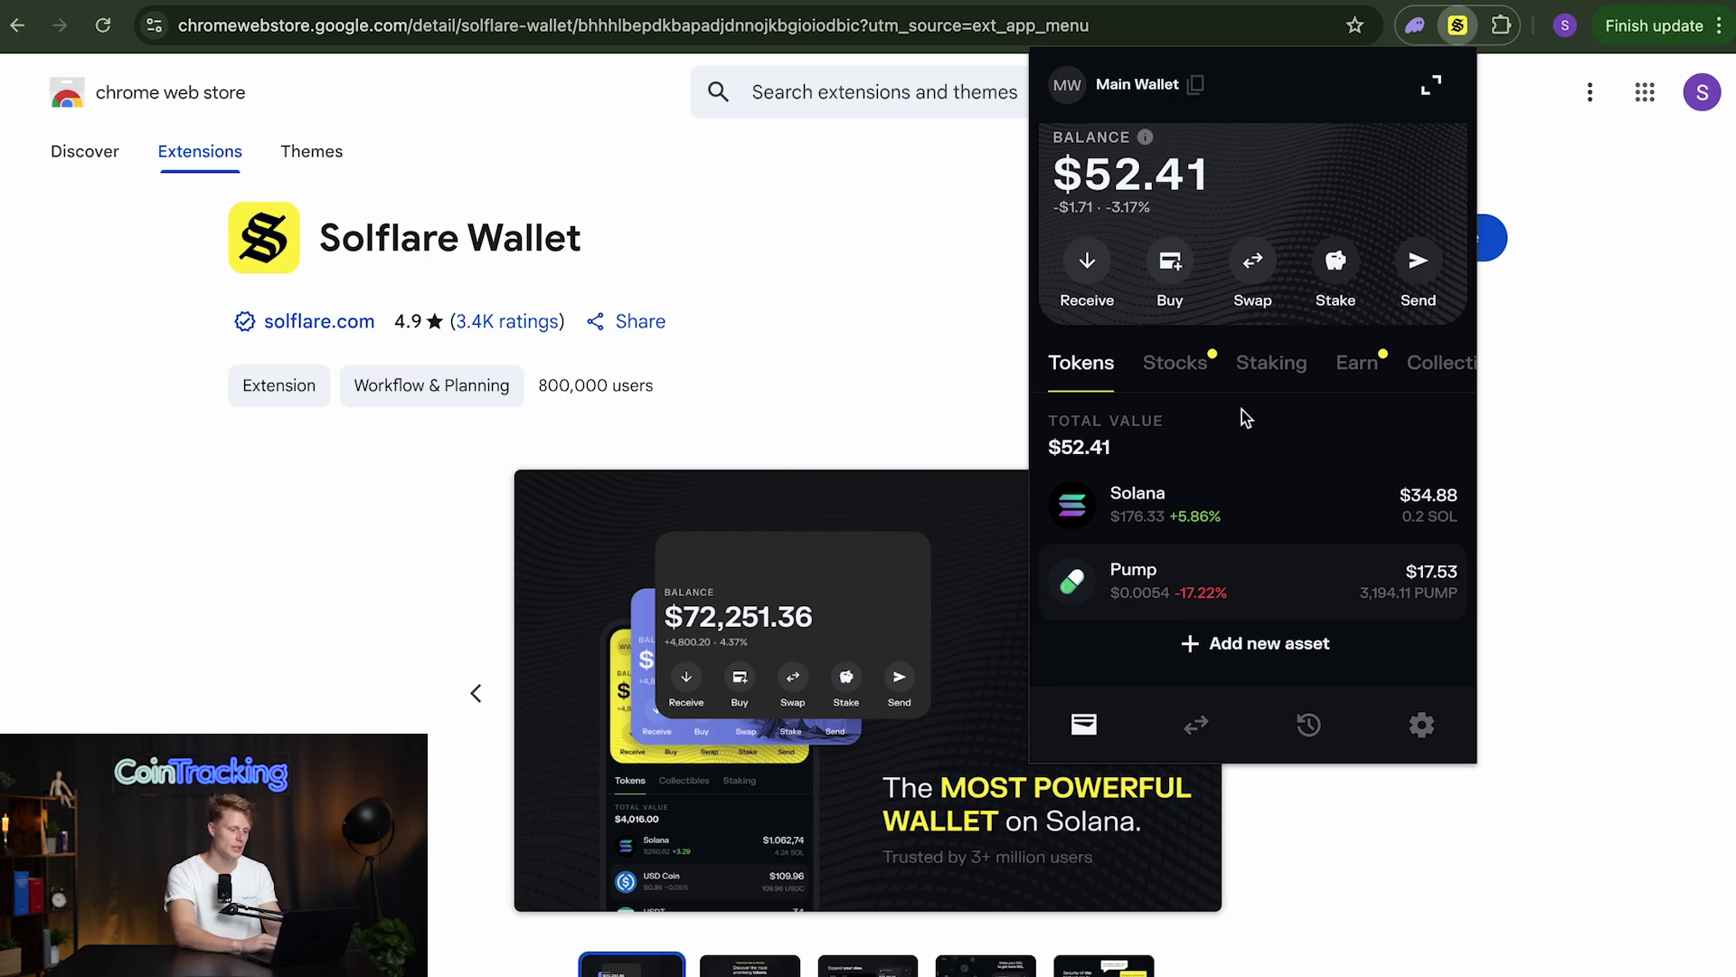
Step: Swap the full 3,194.11 PUMP balance to SOL, leaving 0.3 SOL and 0 PUMP
{"action": "left_click", "coordinate": [1241, 262]}
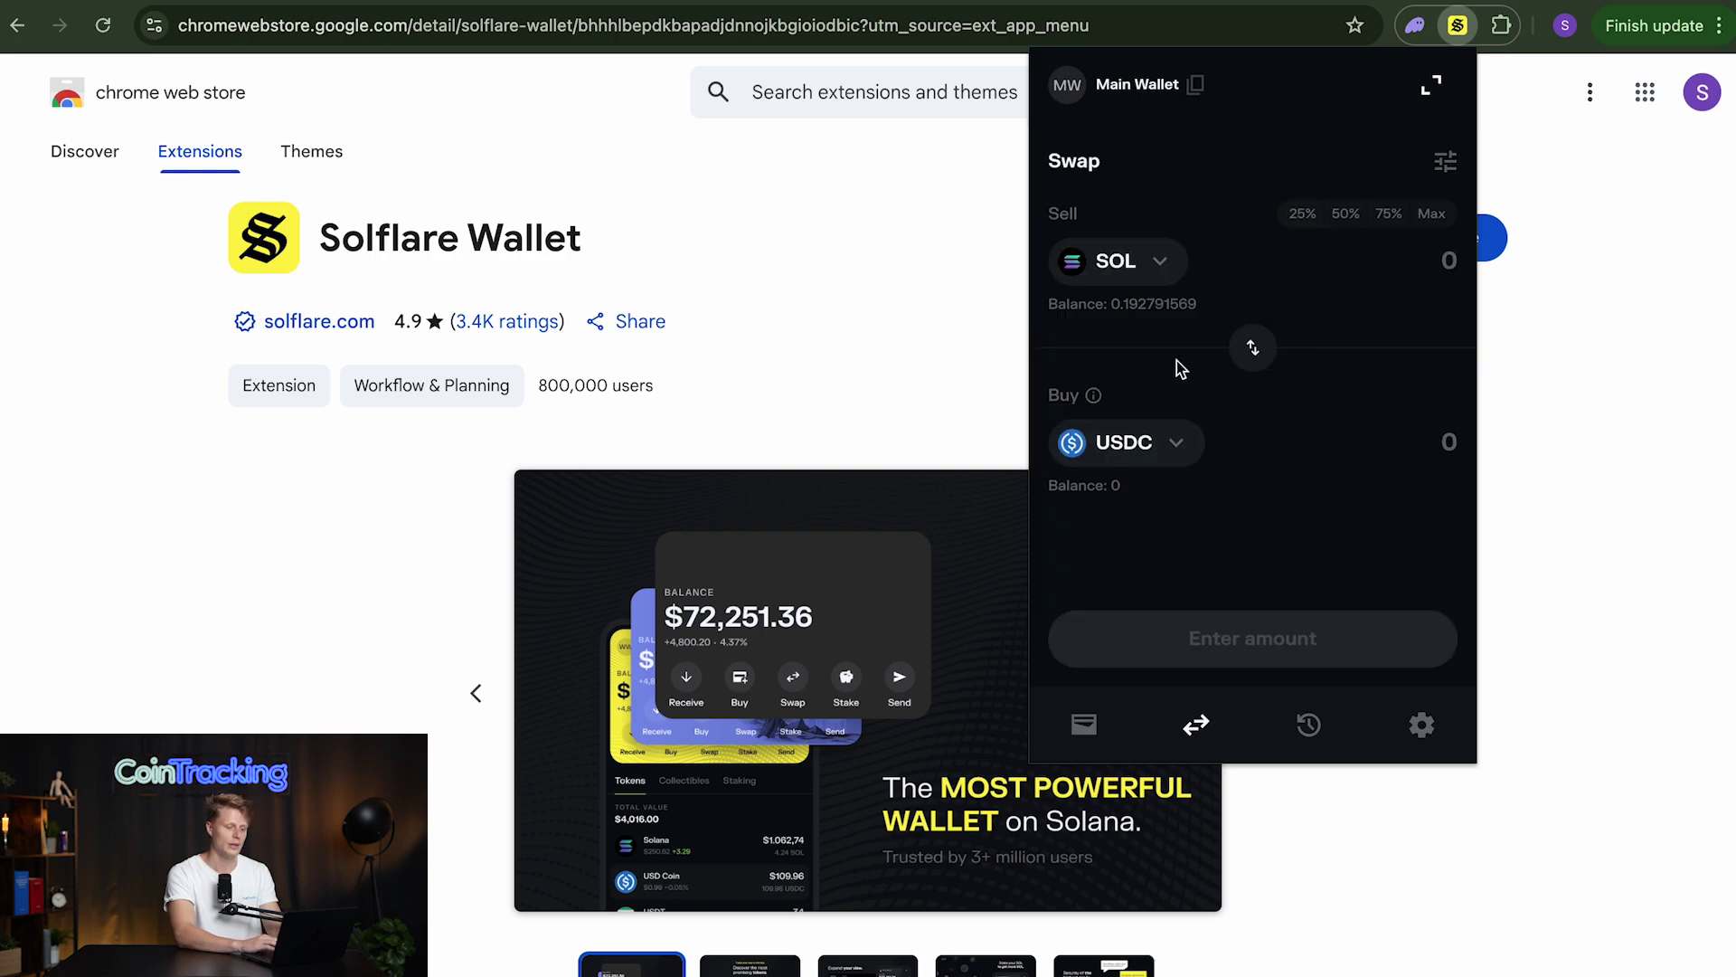
{"action": "left_click", "coordinate": [1261, 344]}
{"action": "left_click", "coordinate": [1135, 265]}
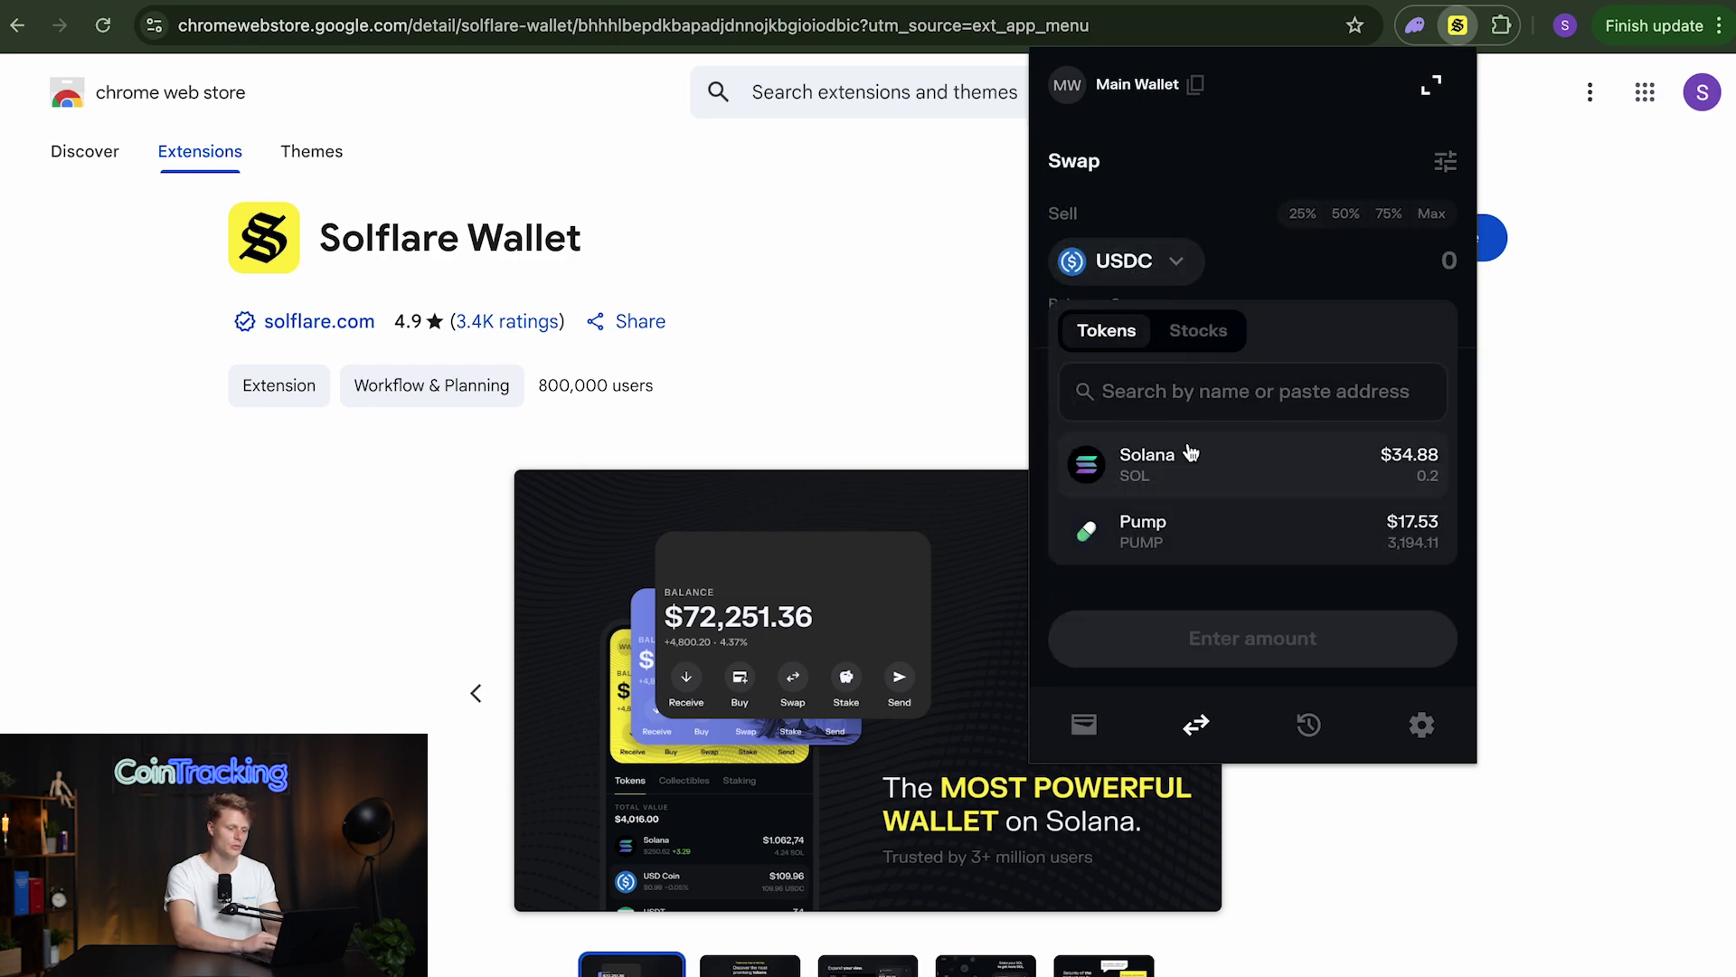
{"action": "left_click", "coordinate": [1212, 535]}
{"action": "left_click", "coordinate": [1433, 214]}
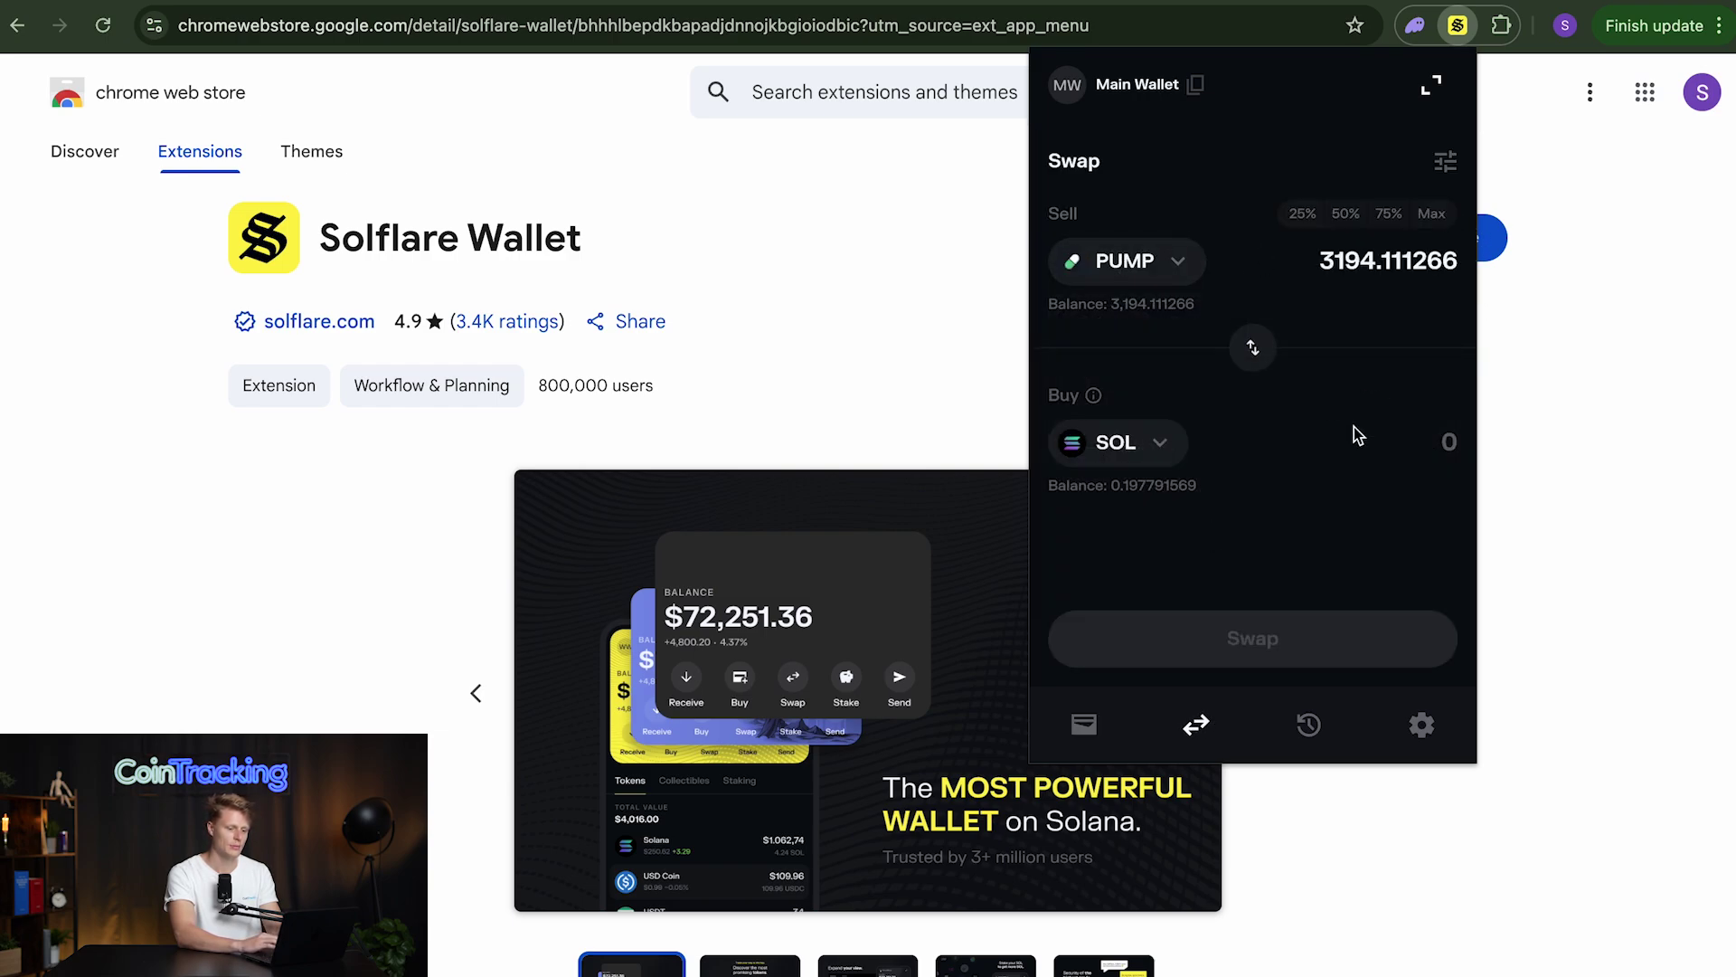
{"action": "left_click", "coordinate": [1297, 655]}
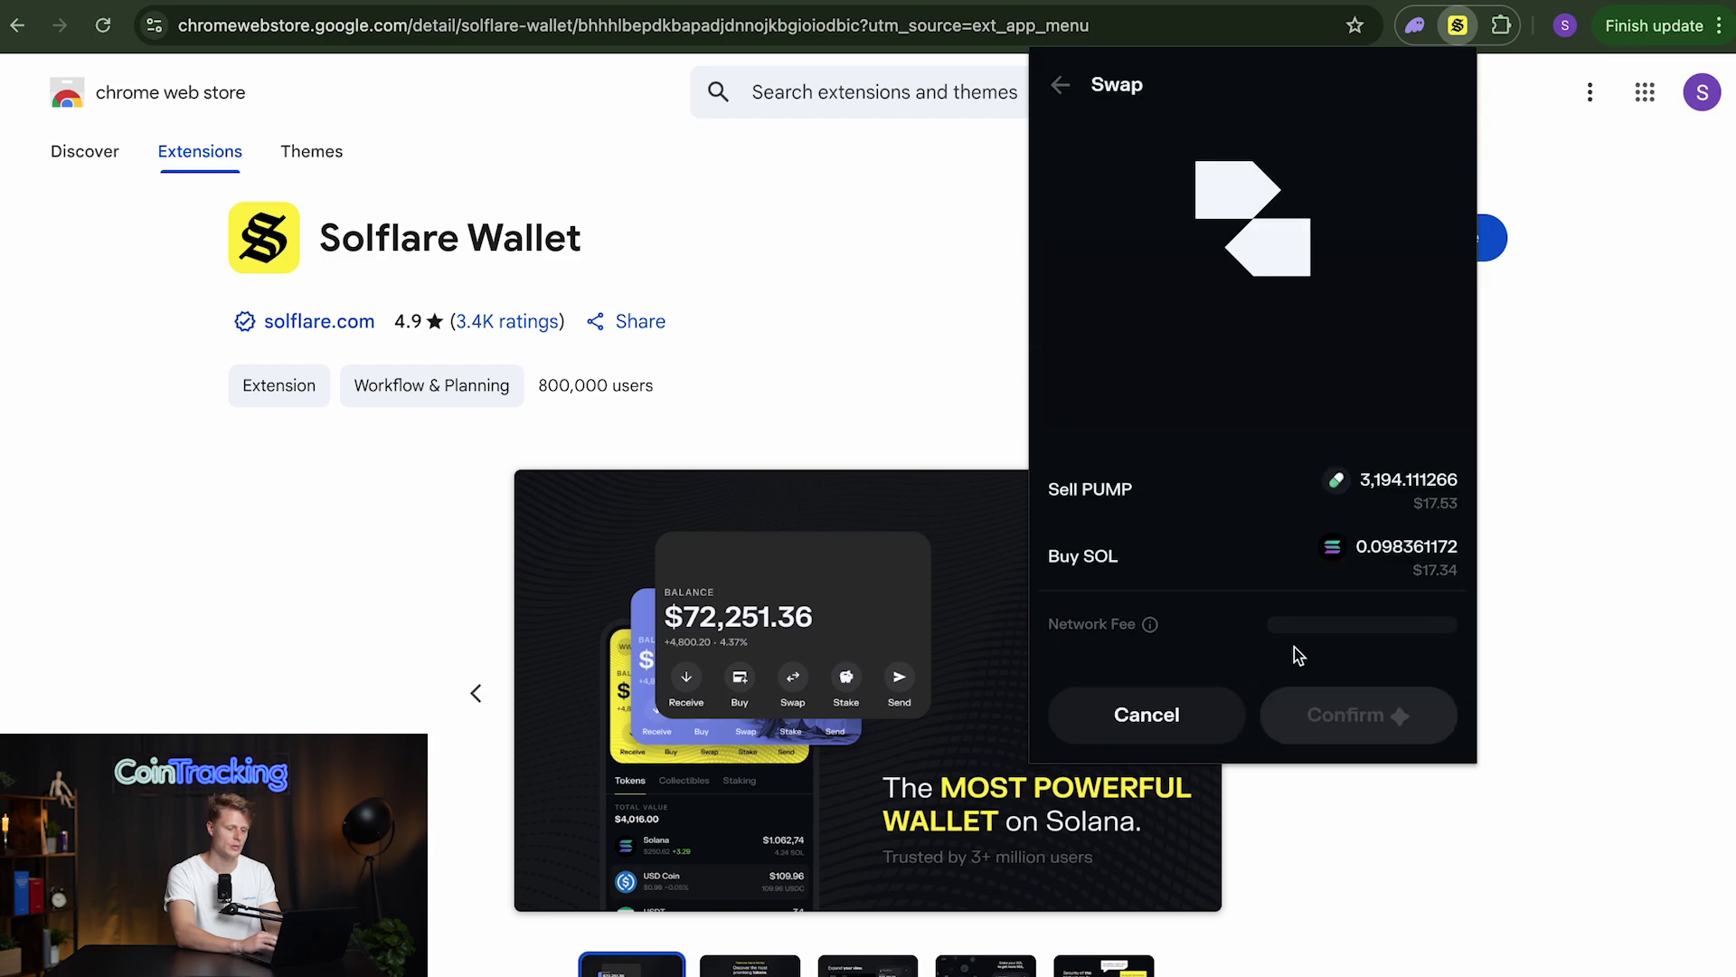
{"action": "left_click", "coordinate": [1338, 697]}
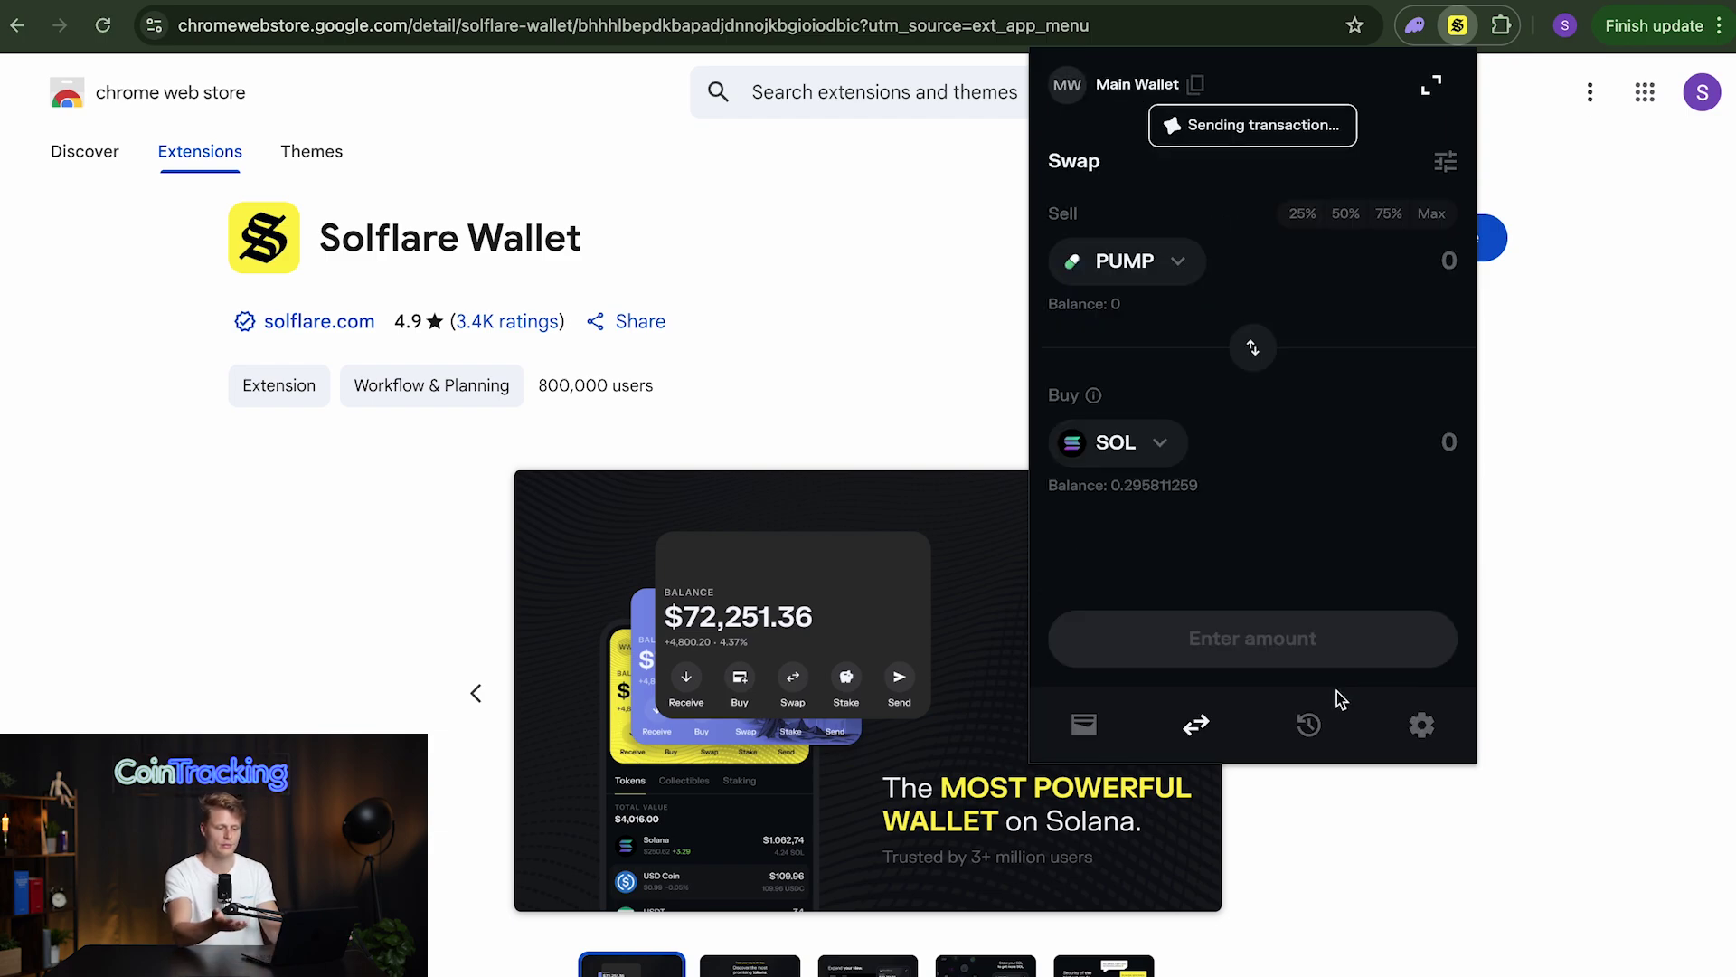
{"action": "left_click", "coordinate": [1084, 723]}
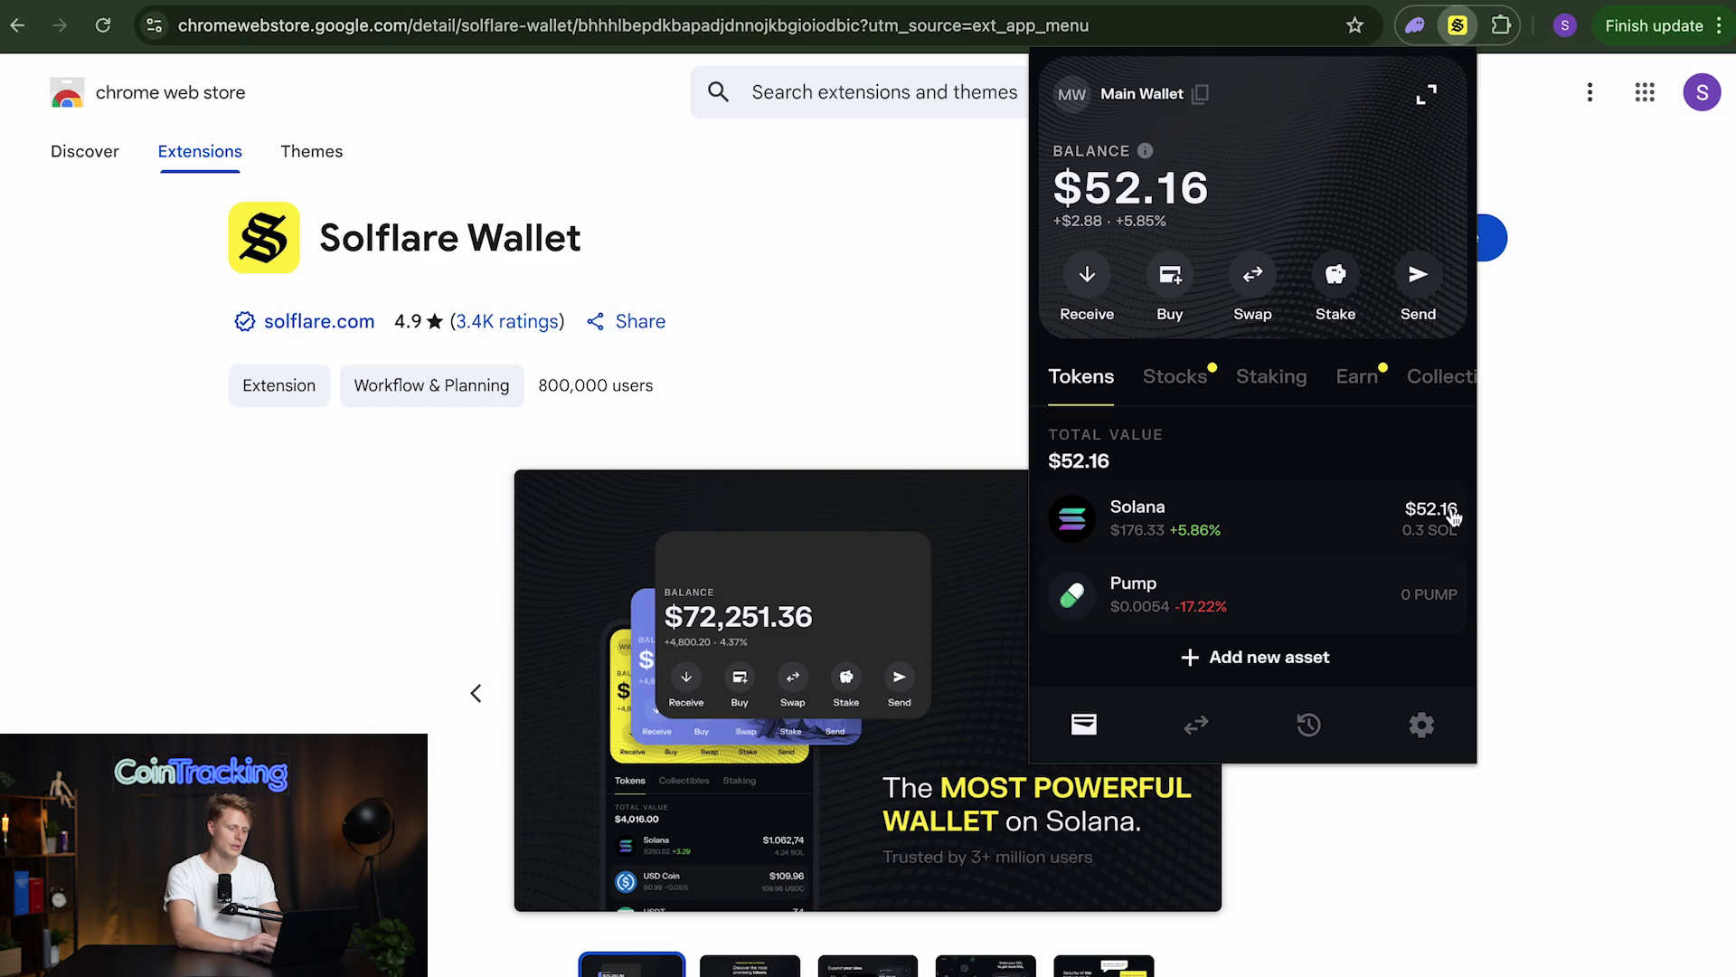
{"action": "left_click", "coordinate": [1335, 273]}
{"action": "left_click", "coordinate": [1397, 239]}
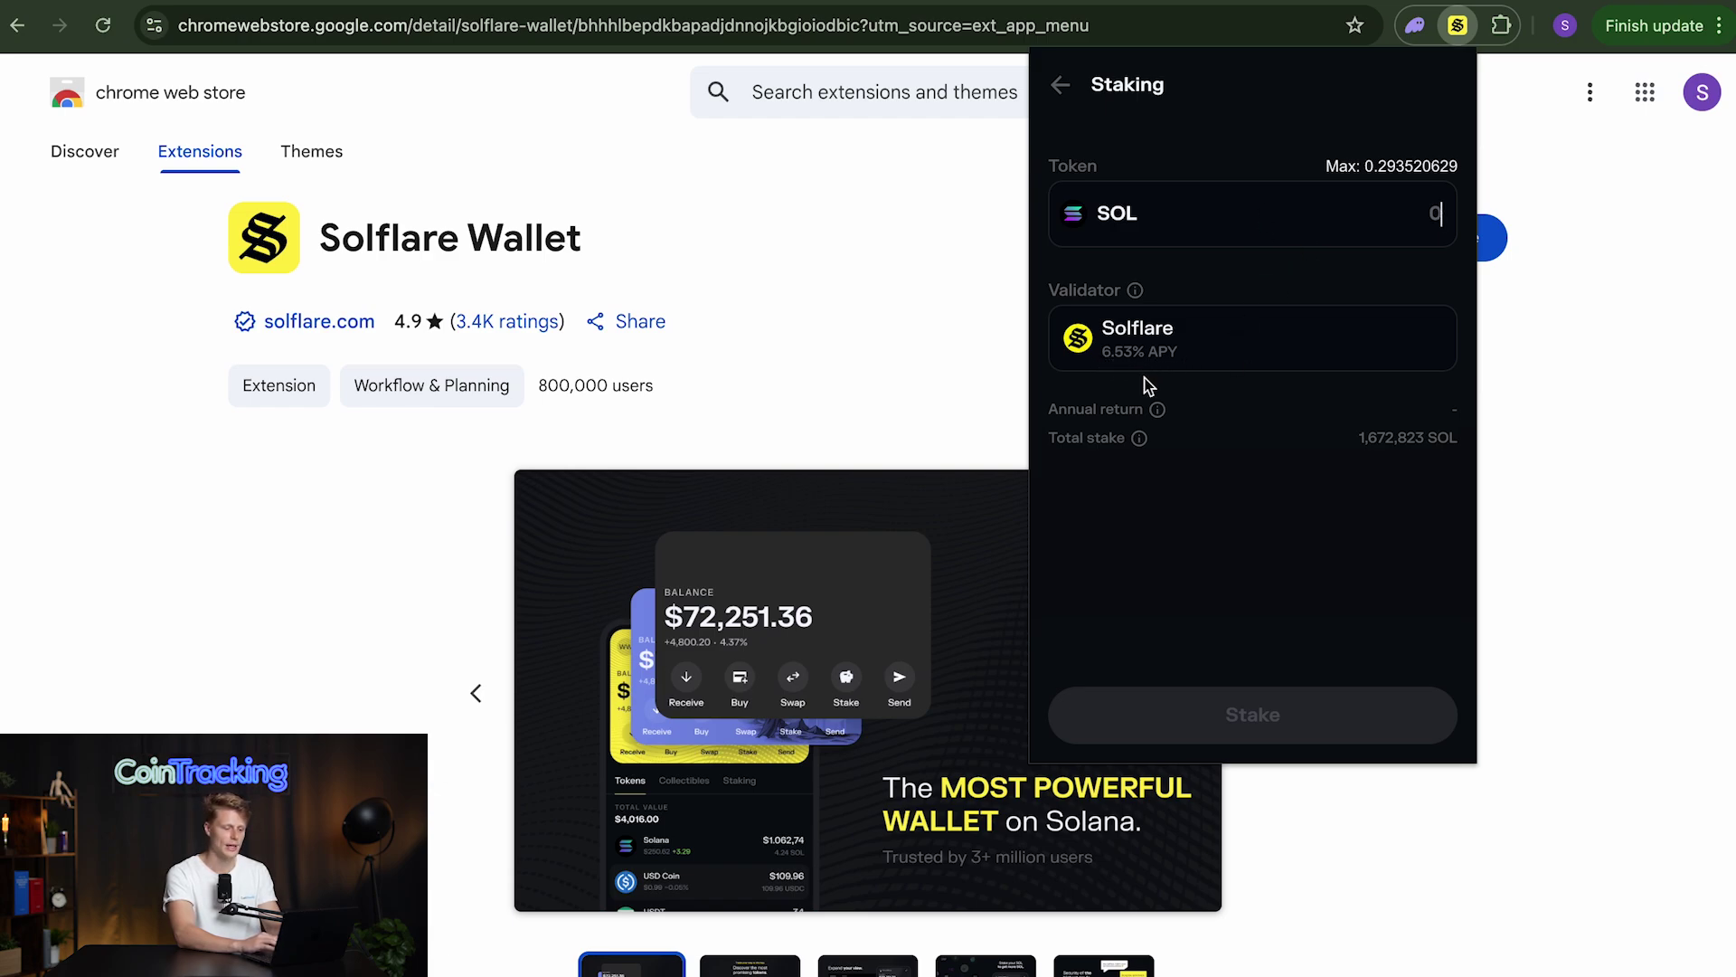
{"action": "mouse_move", "coordinate": [1157, 412]}
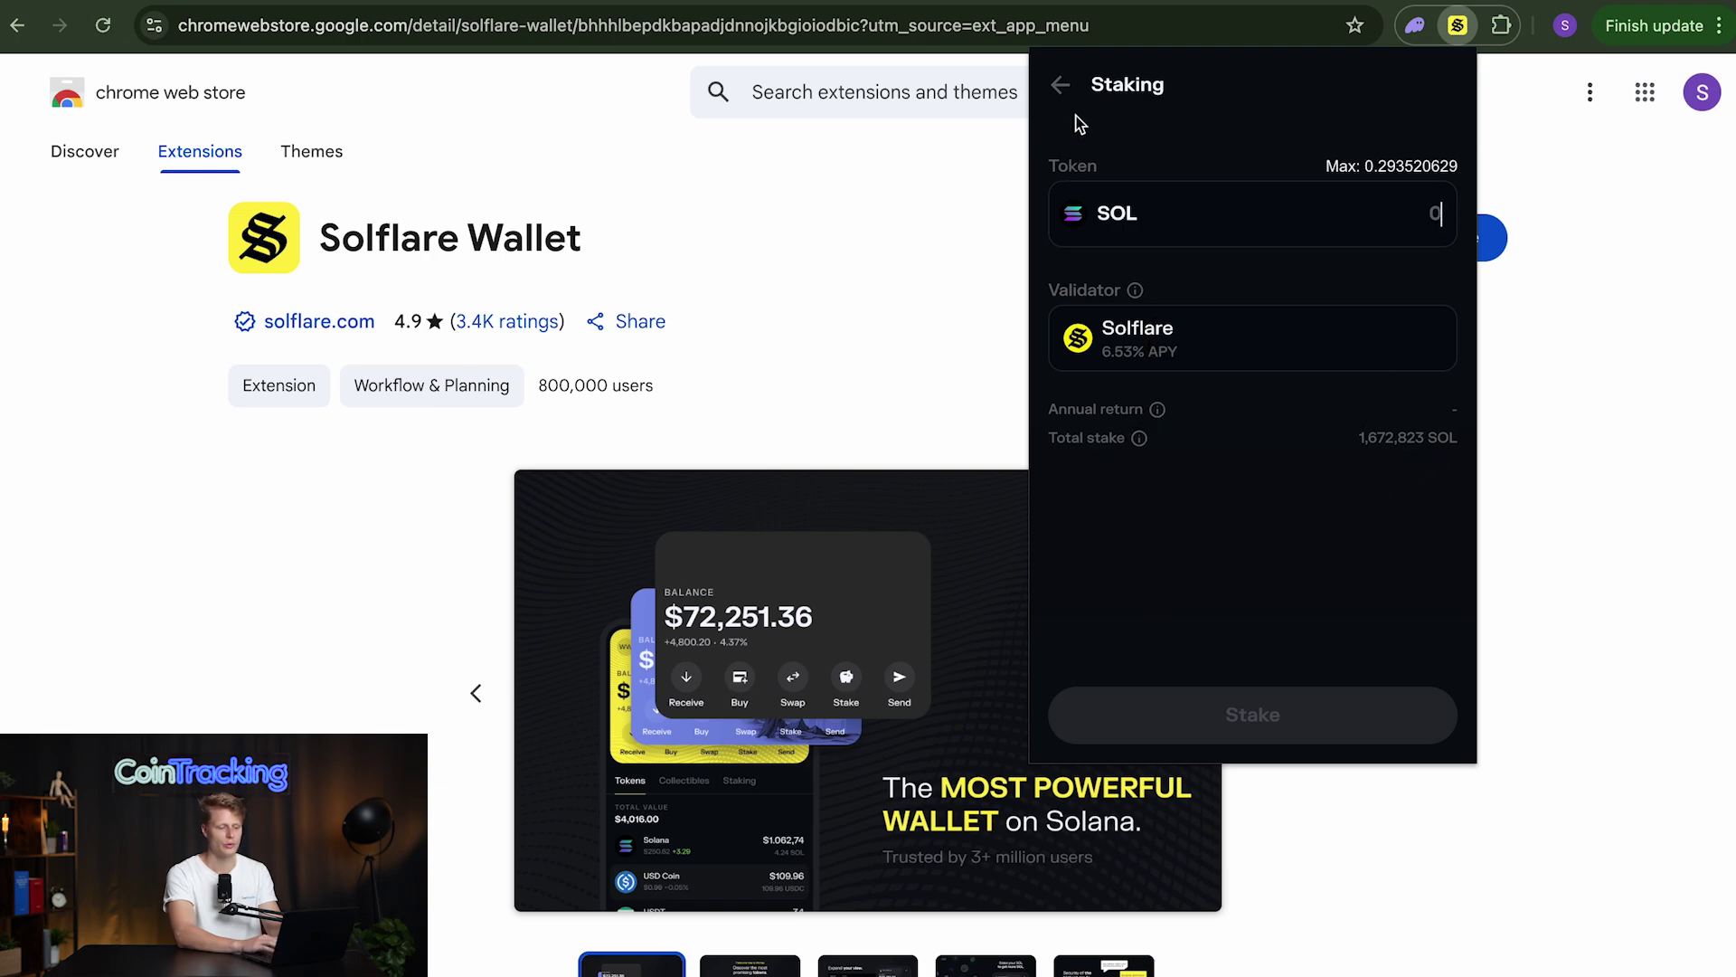
{"action": "left_click", "coordinate": [1061, 85]}
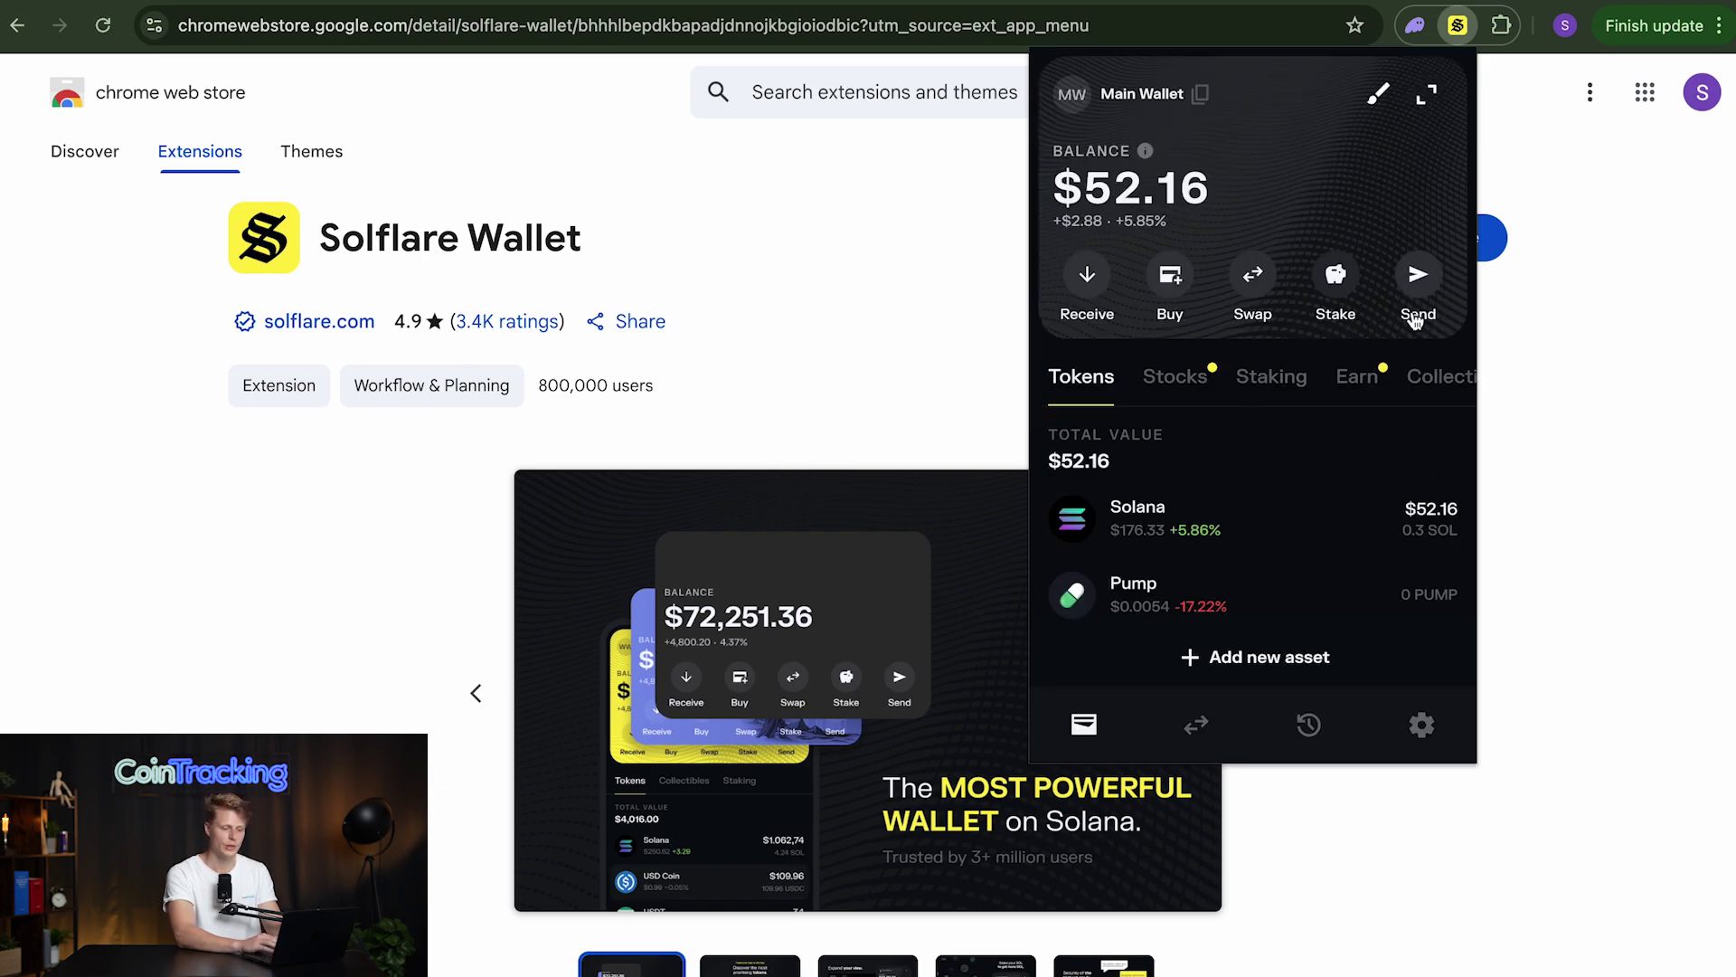
Step: Open the buy-crypto window, browse payment methods keeping Revolut Pay, then close it
{"action": "left_click", "coordinate": [1170, 290]}
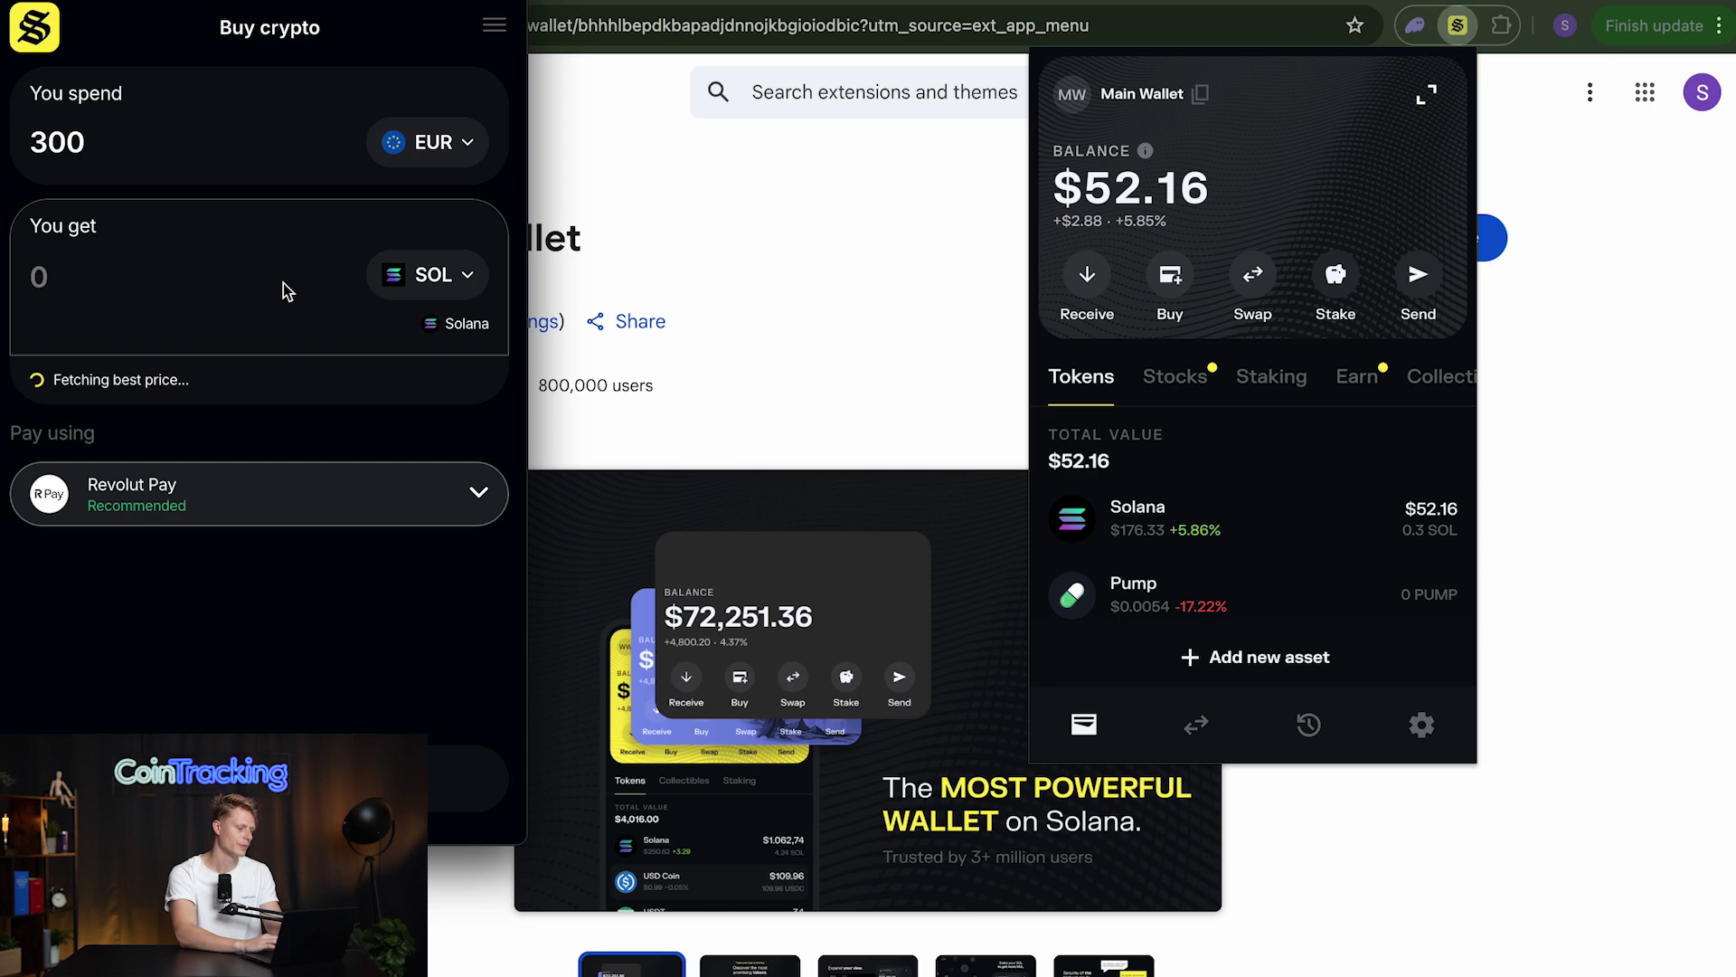
{"action": "left_click", "coordinate": [482, 493]}
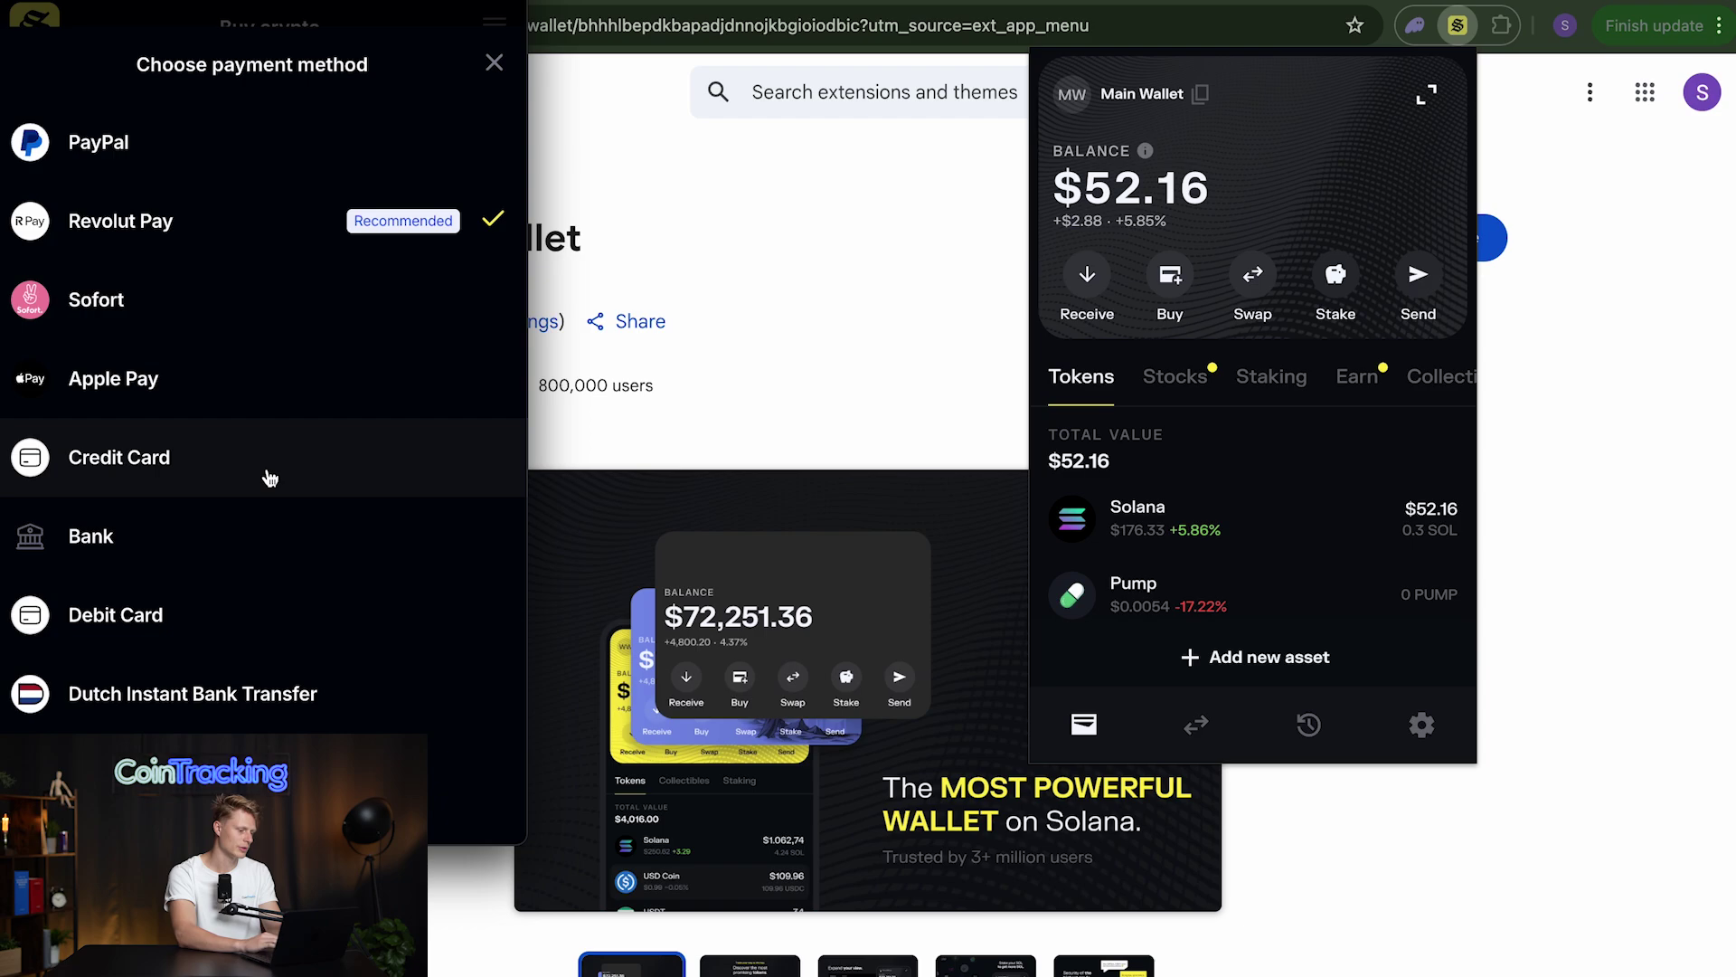
{"action": "scroll", "coordinate": [263, 477], "scroll_direction": "down", "scroll_amount": 1}
{"action": "scroll", "coordinate": [246, 542], "scroll_direction": "down", "scroll_amount": 1}
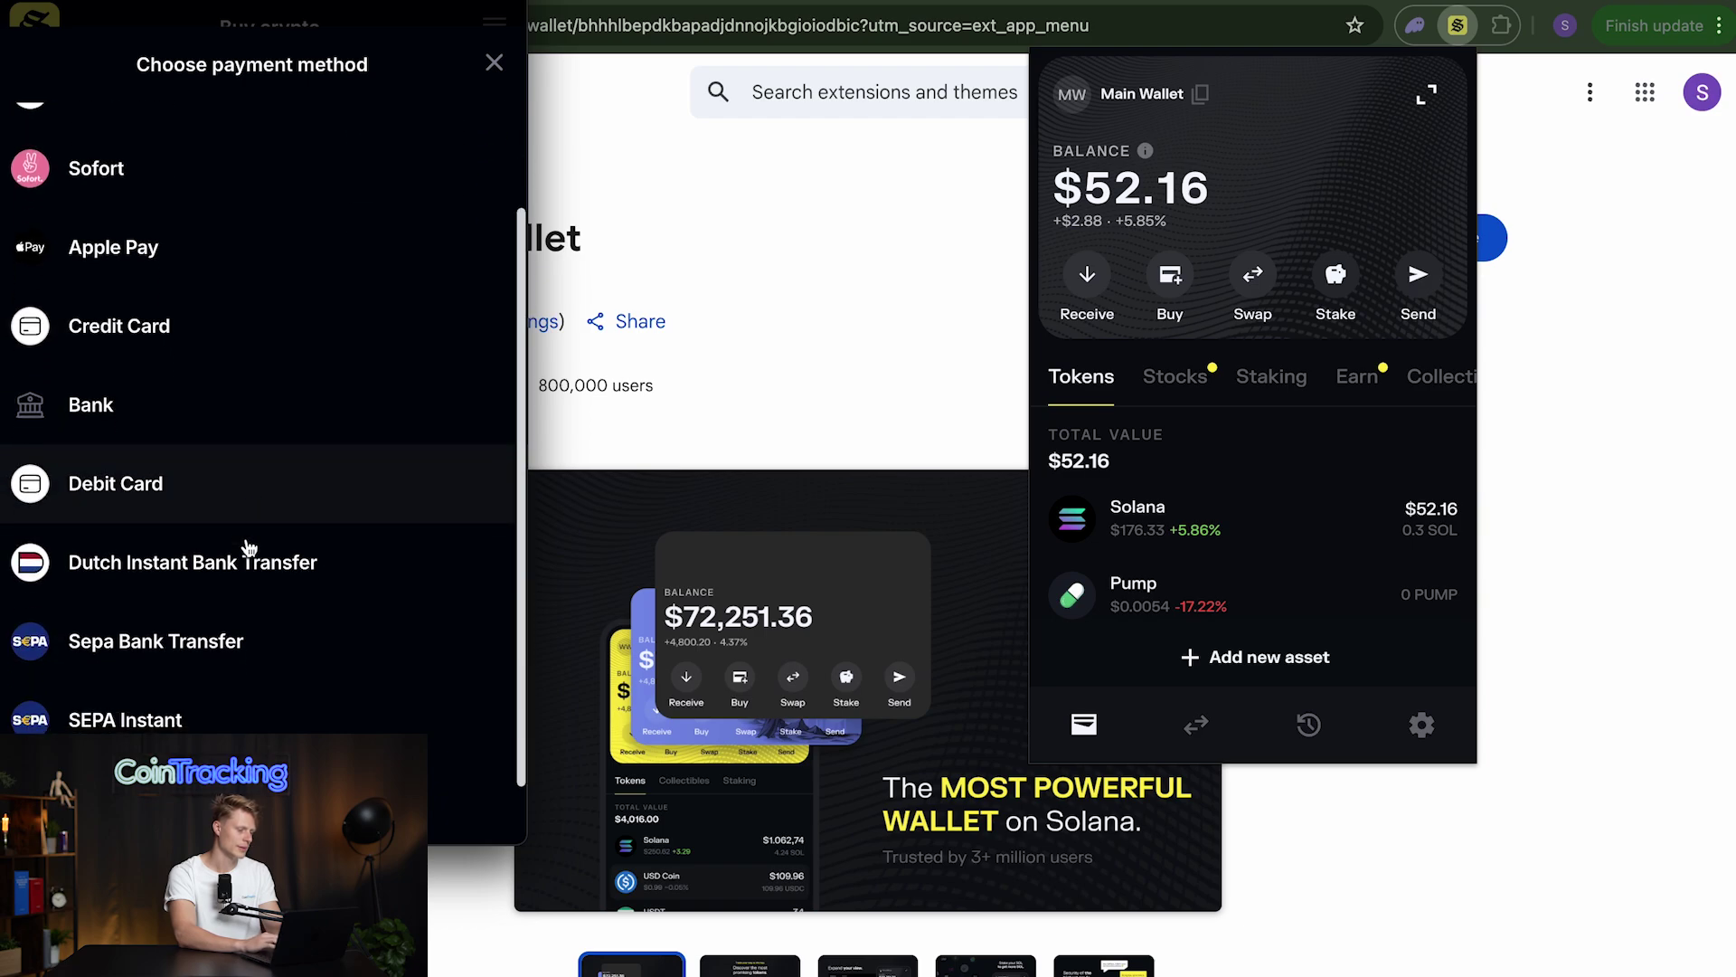
{"action": "scroll", "coordinate": [281, 498], "scroll_direction": "down", "scroll_amount": 1}
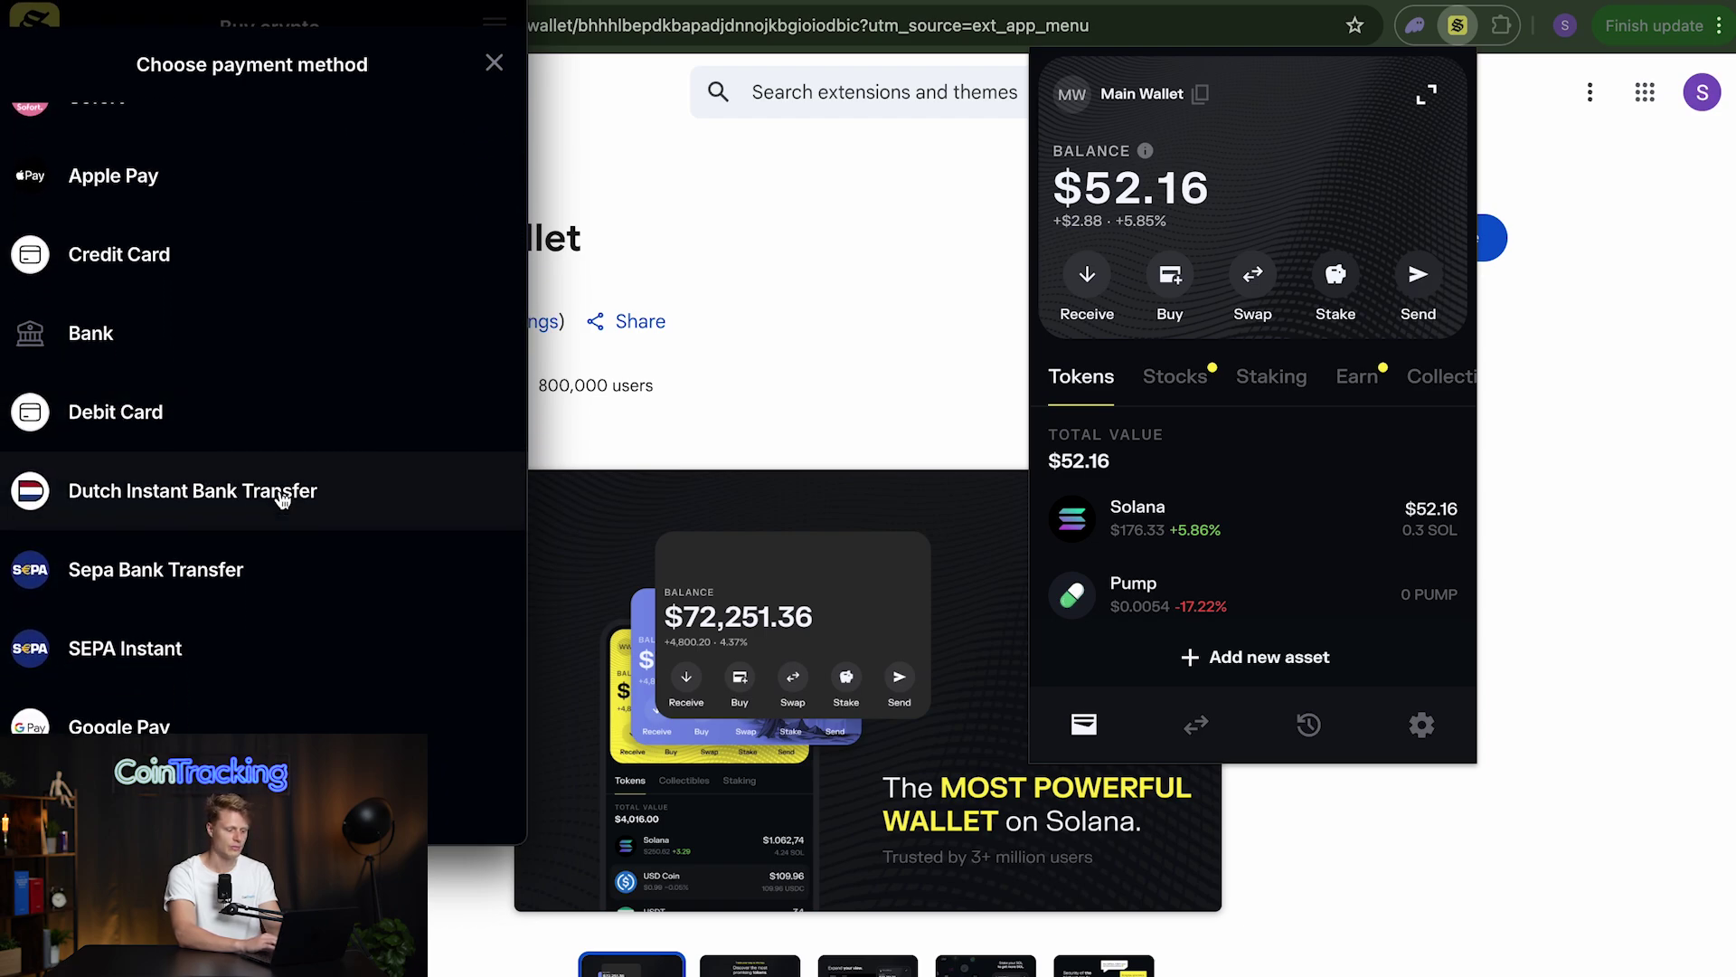
{"action": "scroll", "coordinate": [280, 498], "scroll_direction": "up", "scroll_amount": 5}
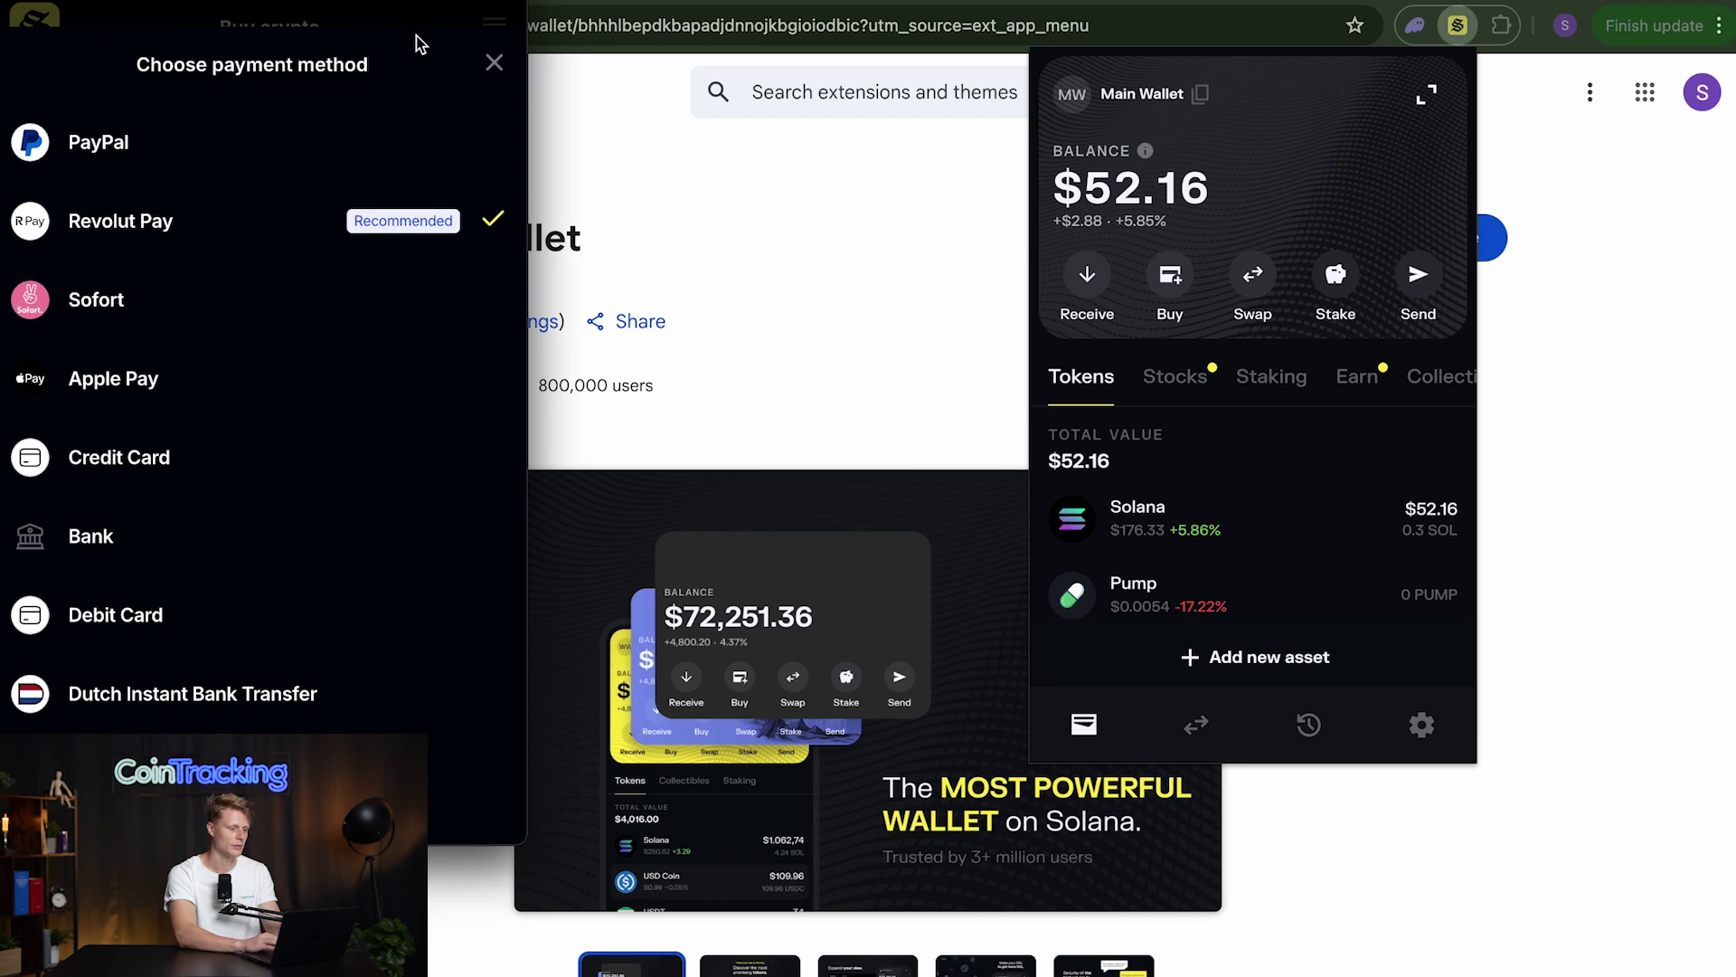
{"action": "left_click", "coordinate": [494, 63]}
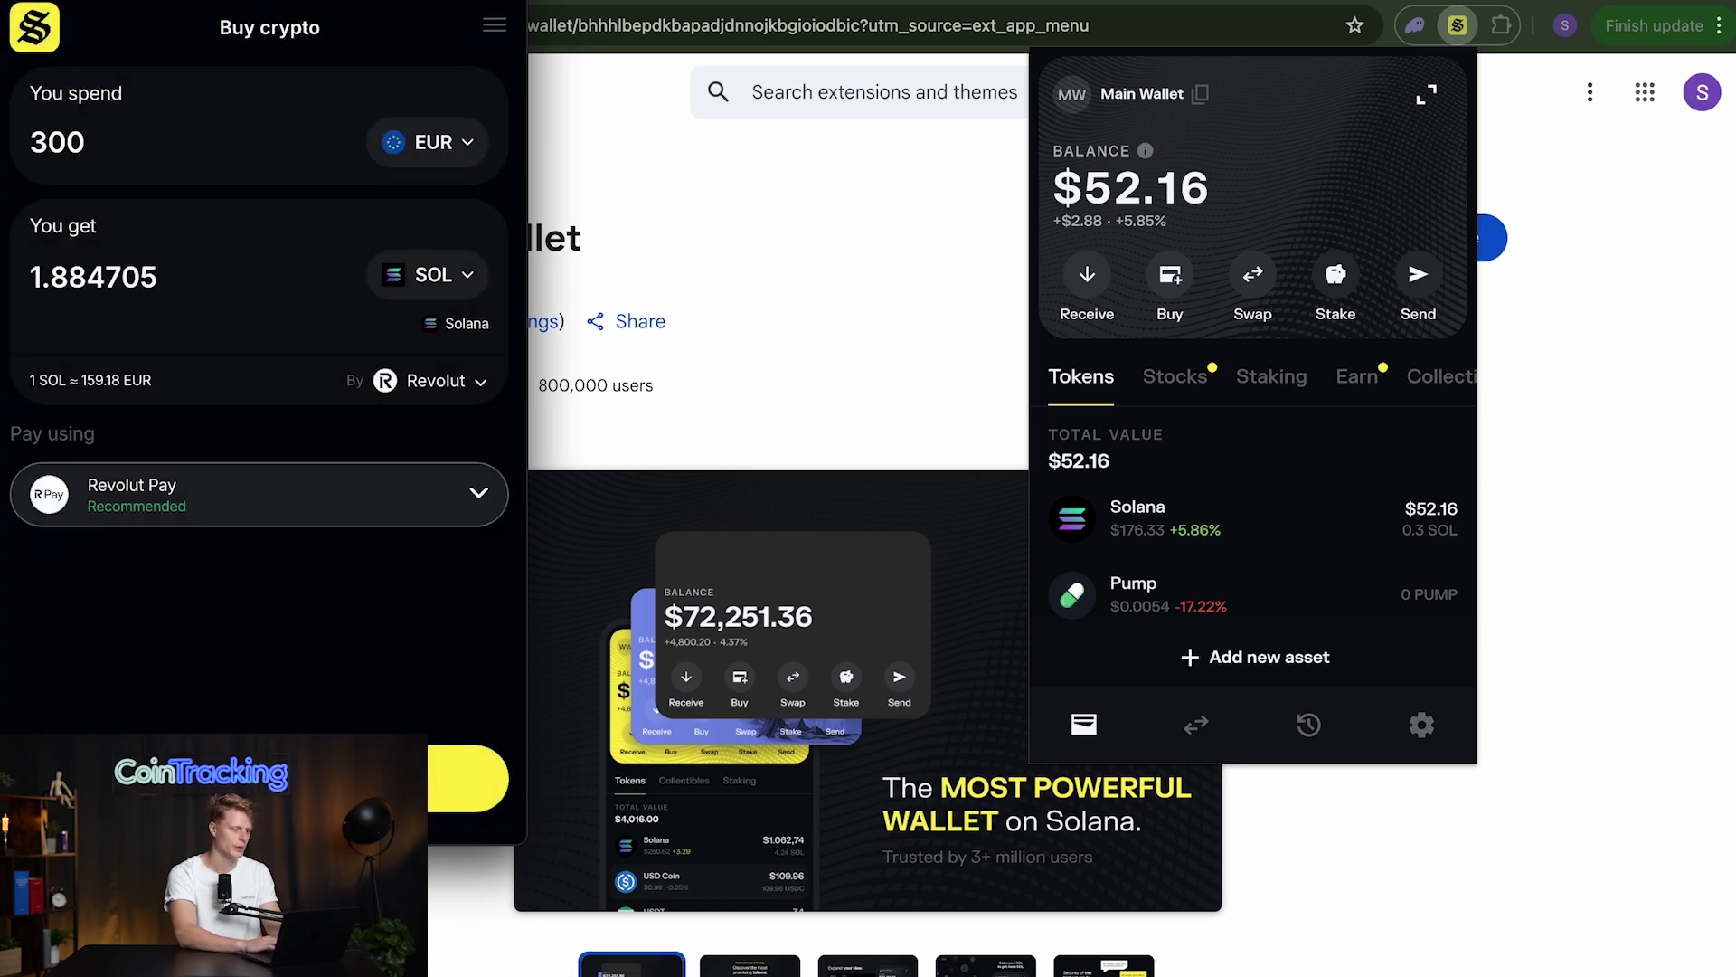
{"action": "left_click", "coordinate": [677, 283]}
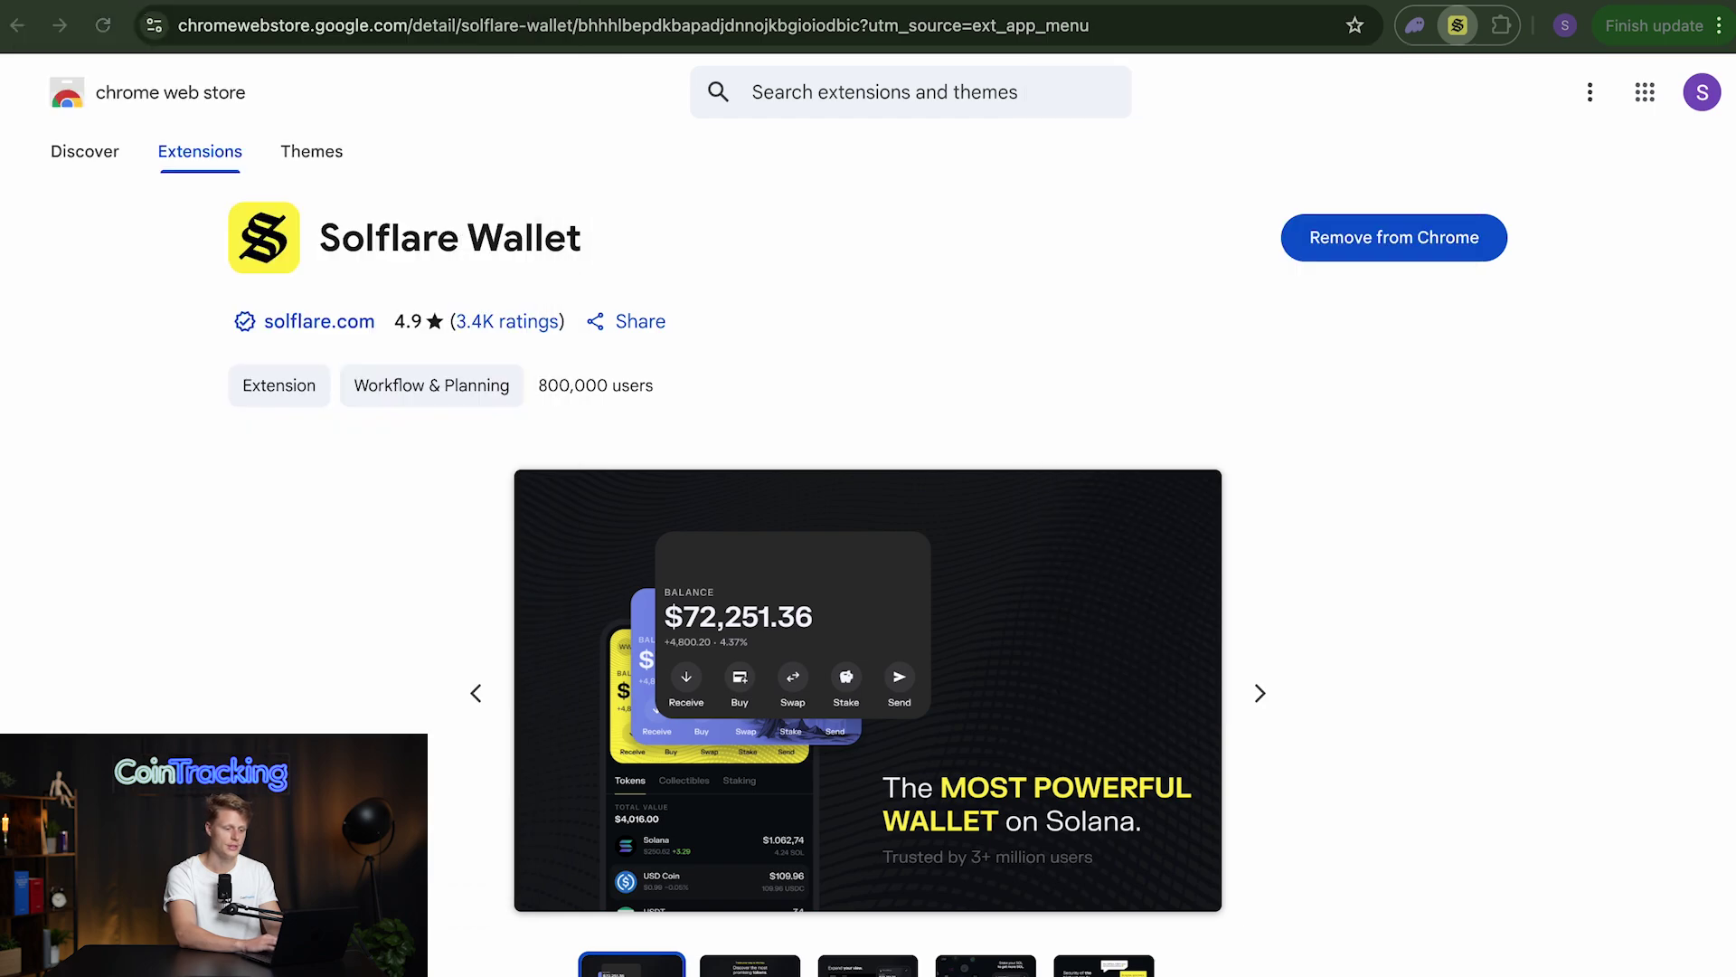
Step: Copy the Phantom account's Solana address to the clipboard
{"action": "left_click", "coordinate": [1457, 27]}
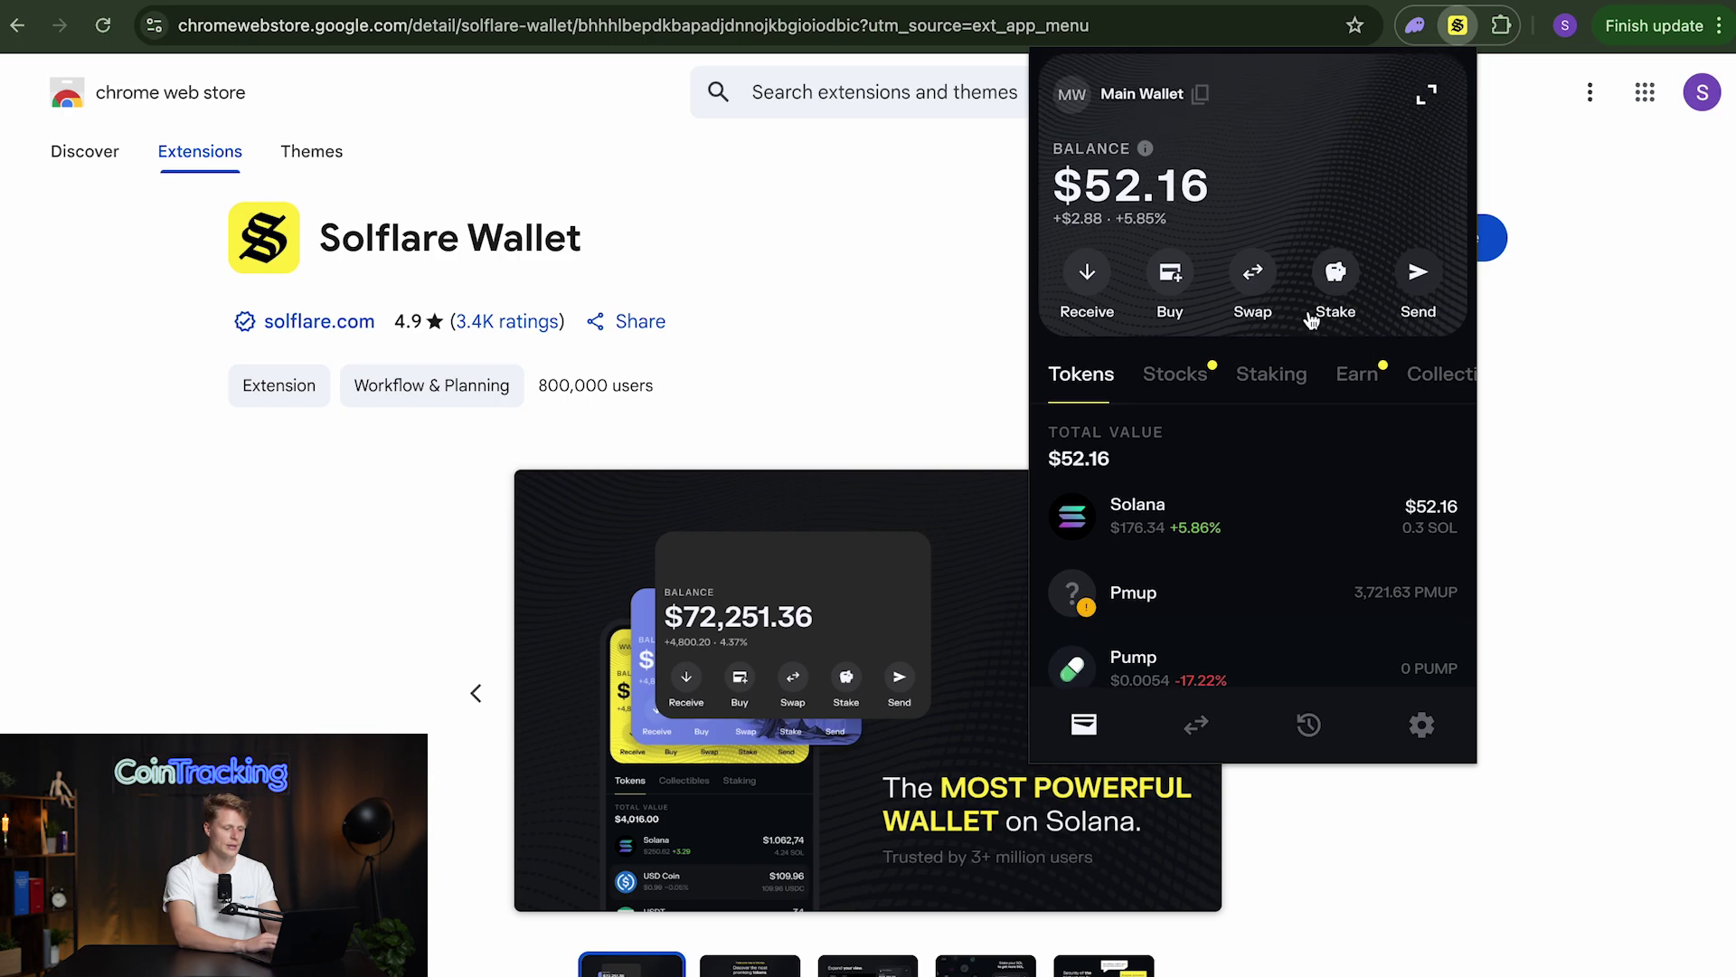
{"action": "left_click", "coordinate": [1415, 25]}
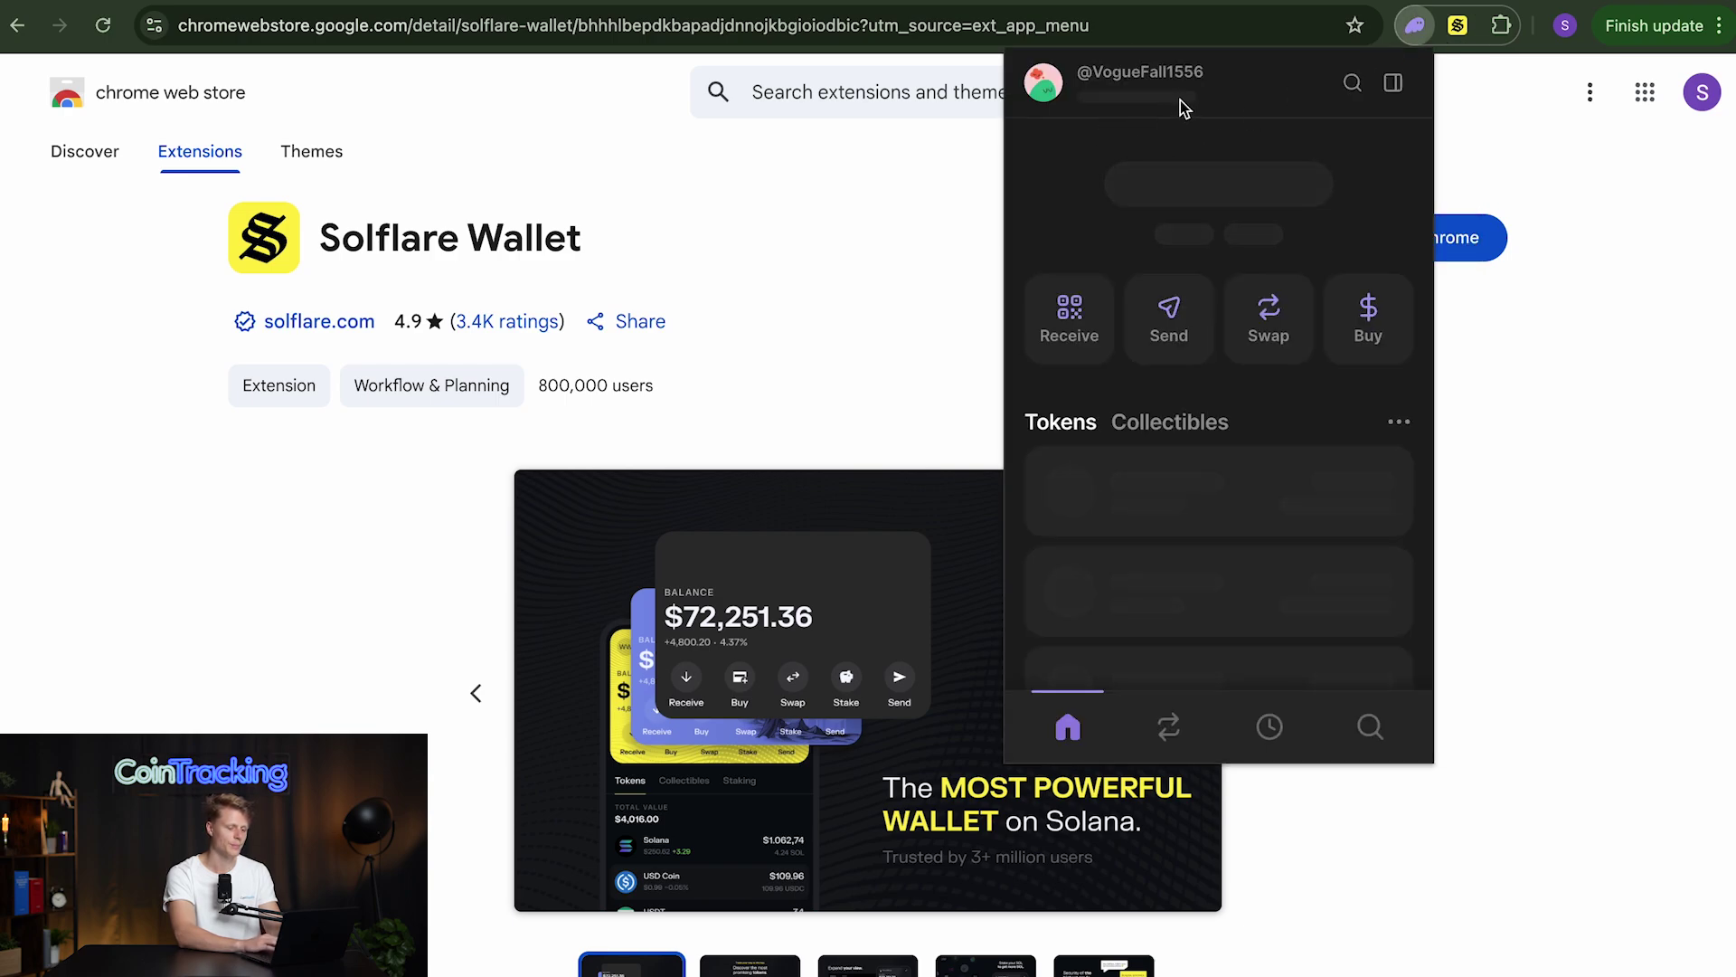
{"action": "mouse_move", "coordinate": [1175, 97]}
{"action": "left_click", "coordinate": [1210, 141]}
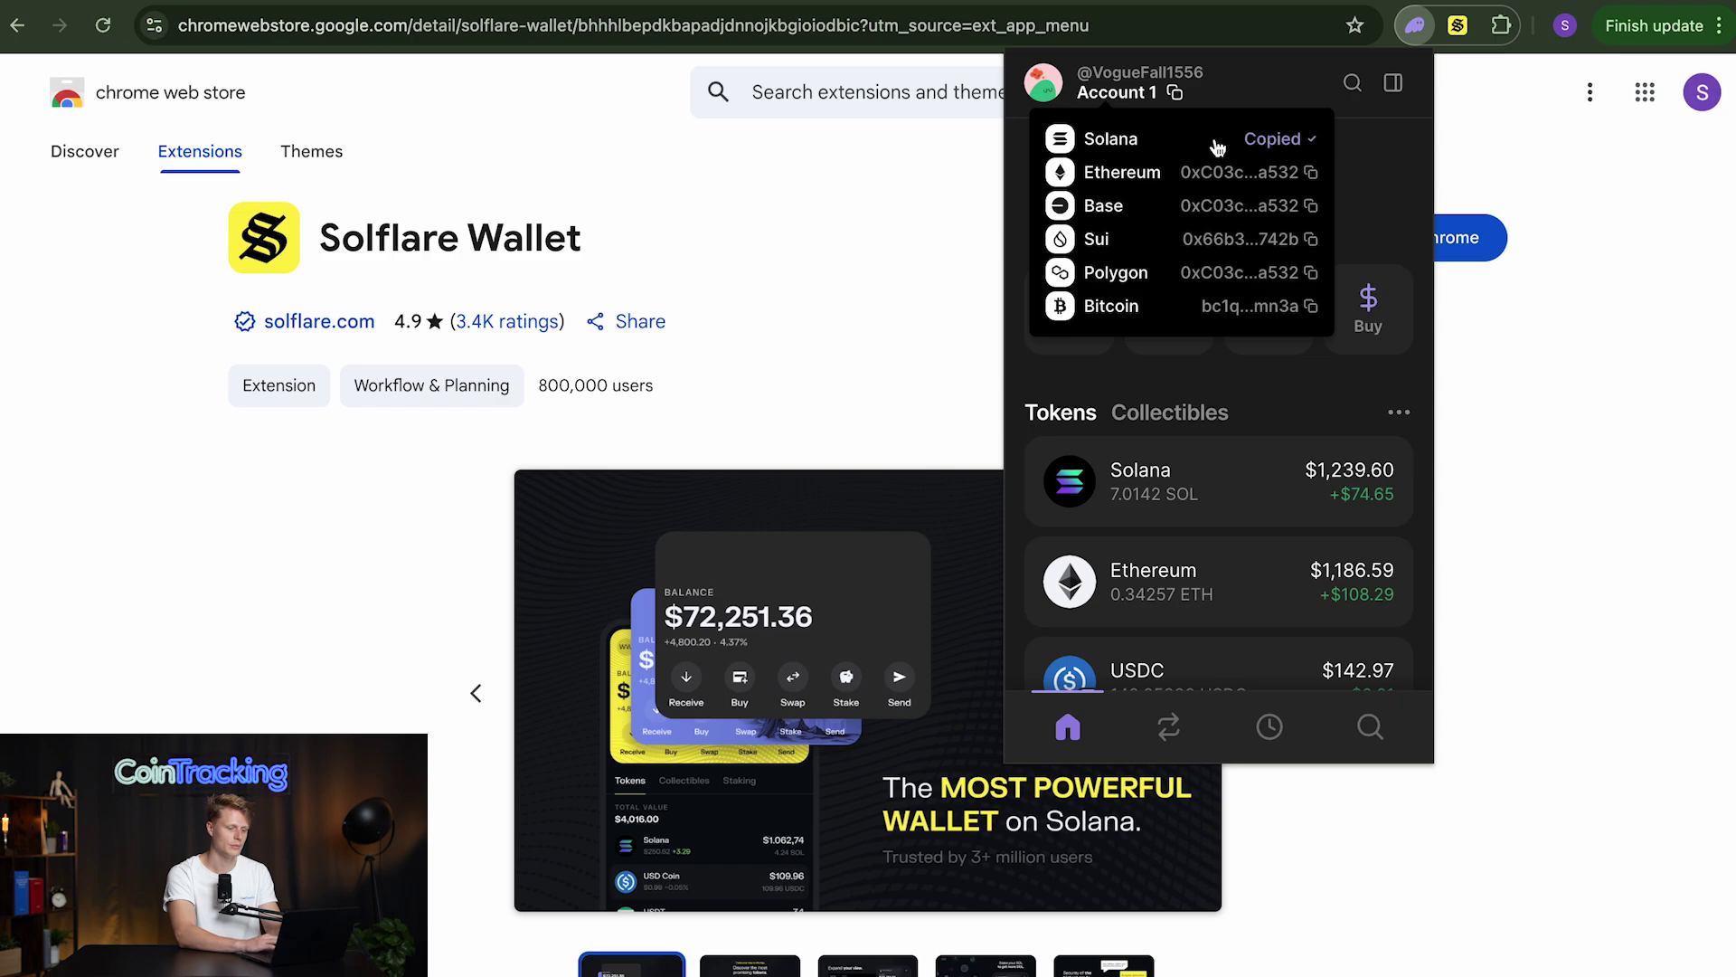
{"action": "left_click", "coordinate": [1459, 25]}
Step: Send the entire 0.295796359 SOL balance from Solflare to the pasted Phantom address
{"action": "left_click", "coordinate": [1419, 282]}
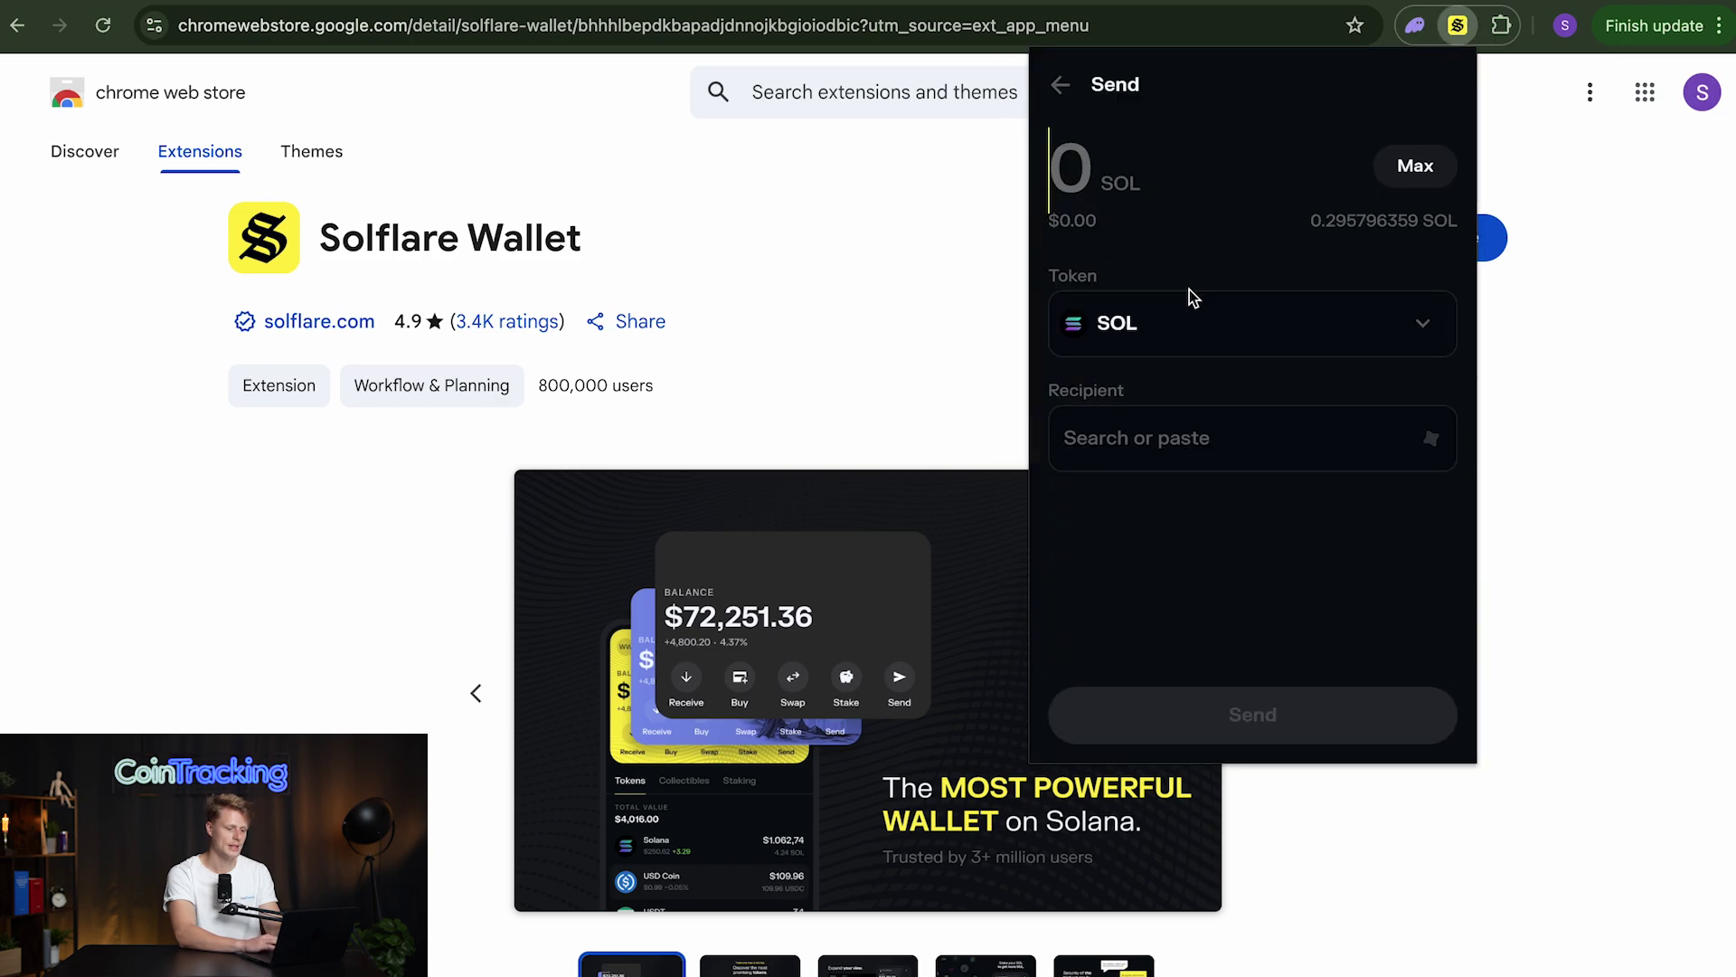
{"action": "left_click", "coordinate": [1170, 436]}
{"action": "key", "text": "super+v"}
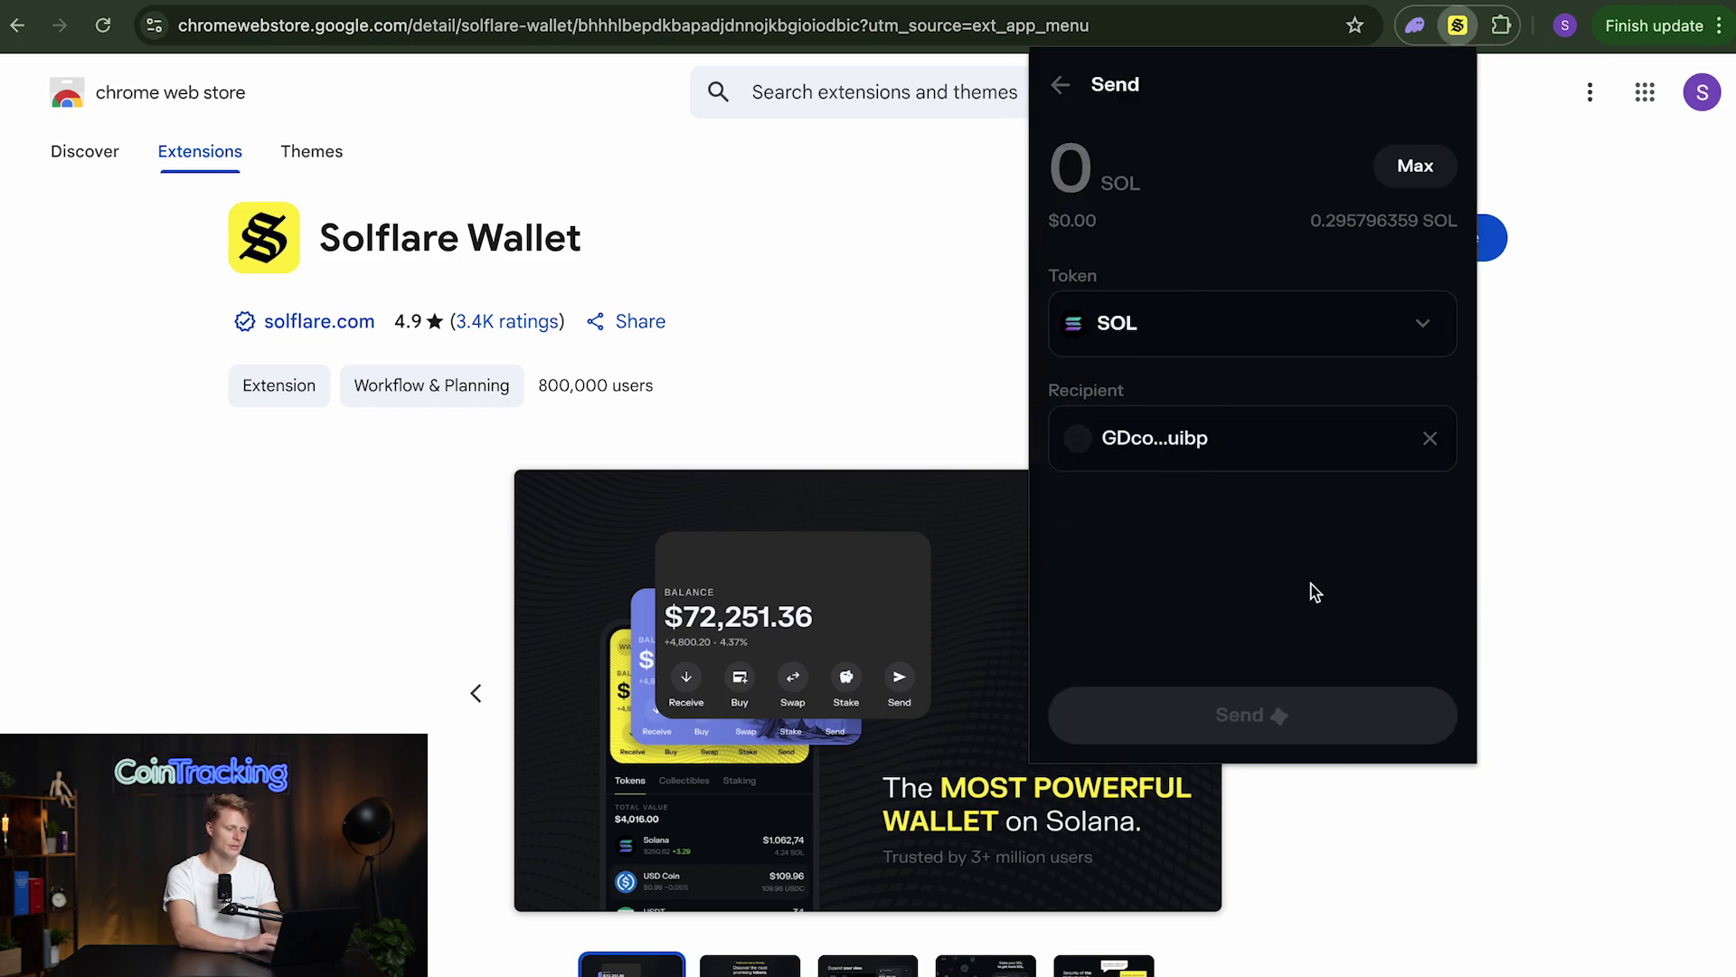
{"action": "left_click", "coordinate": [1419, 333]}
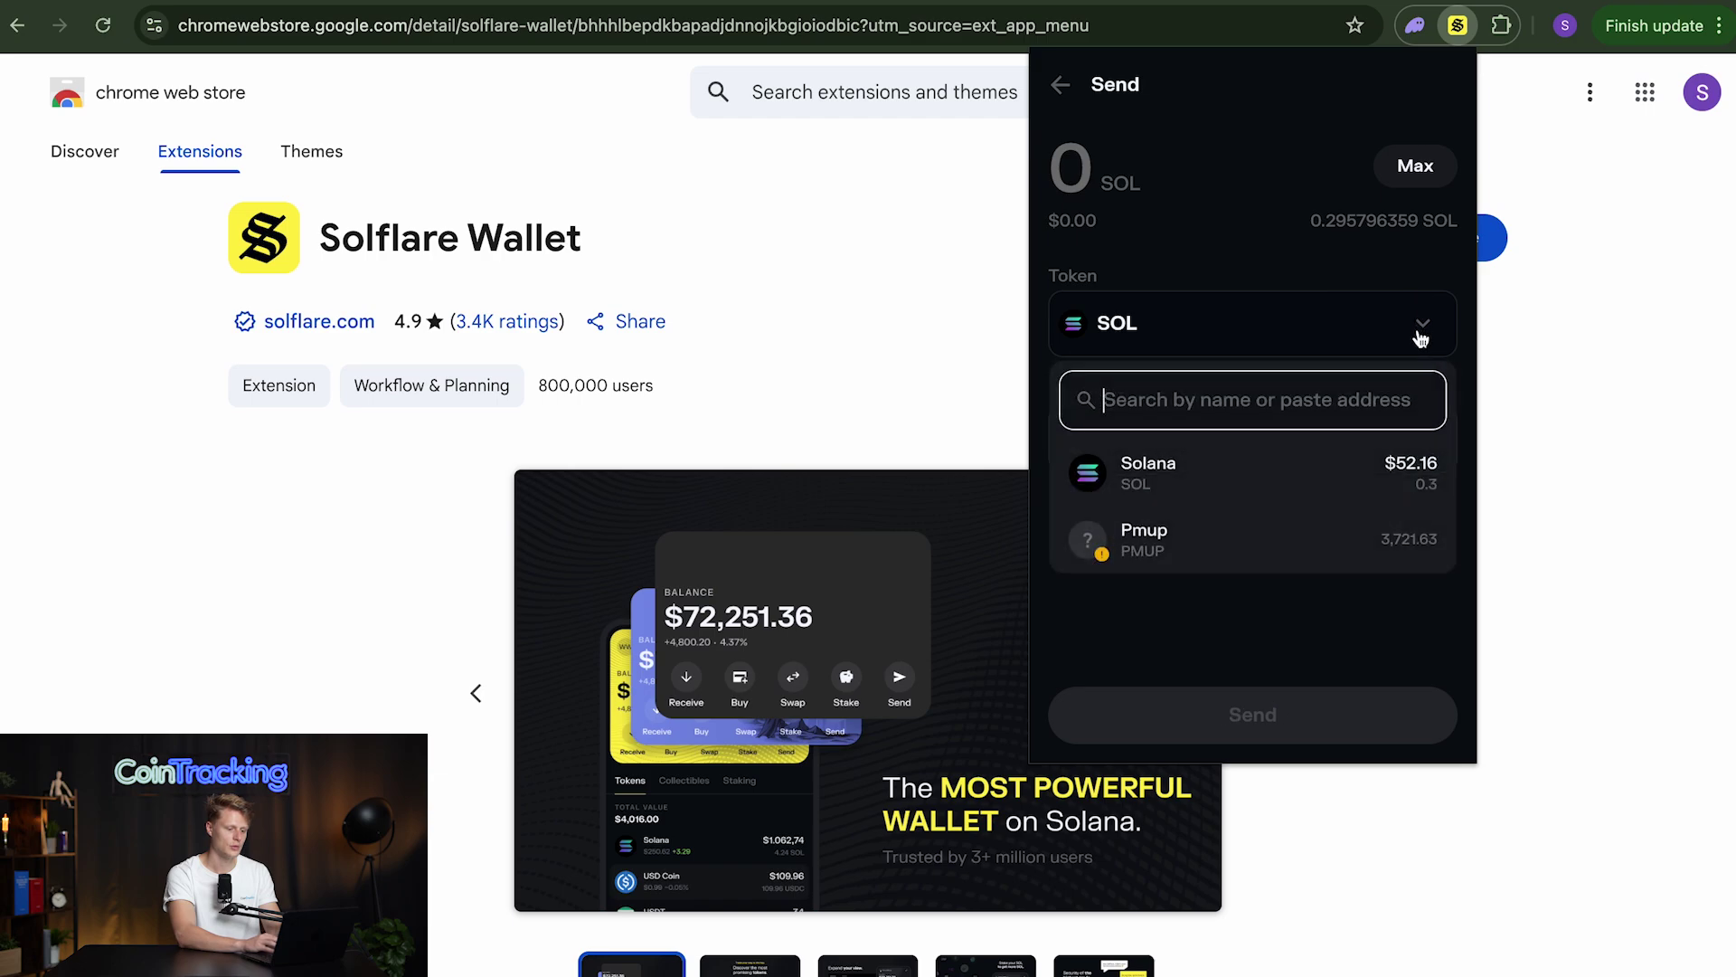
{"action": "left_click", "coordinate": [1226, 493]}
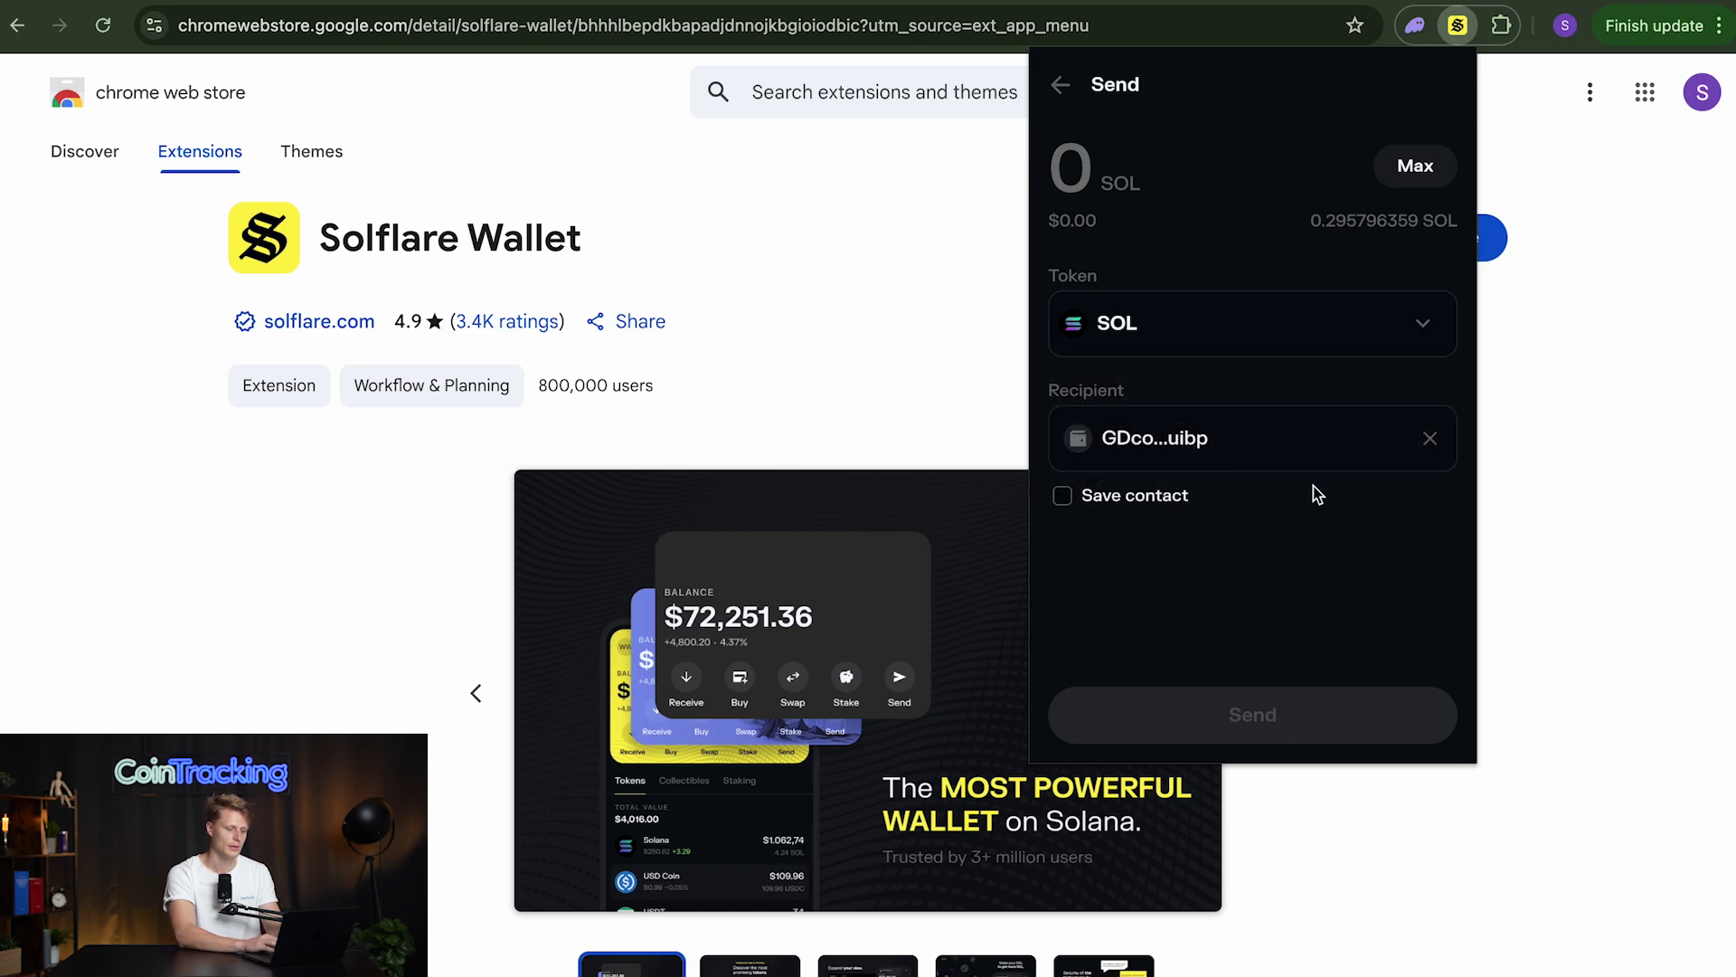
{"action": "left_click", "coordinate": [1415, 165]}
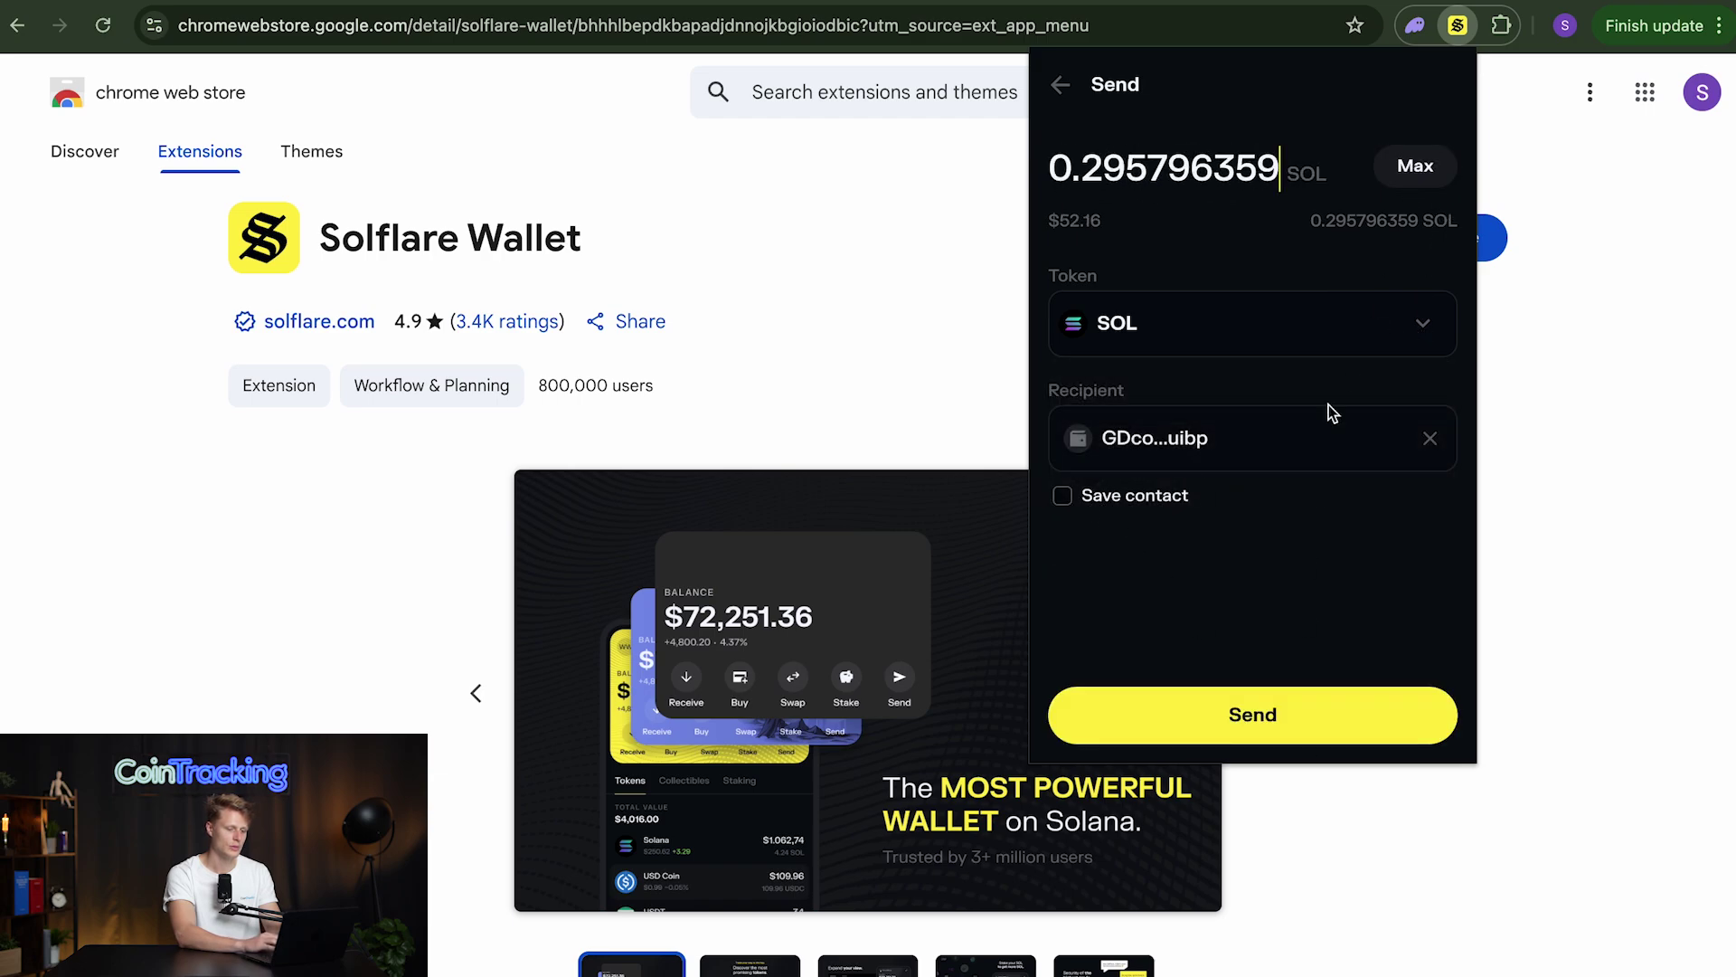
{"action": "left_click", "coordinate": [1292, 711]}
{"action": "left_click", "coordinate": [1336, 708]}
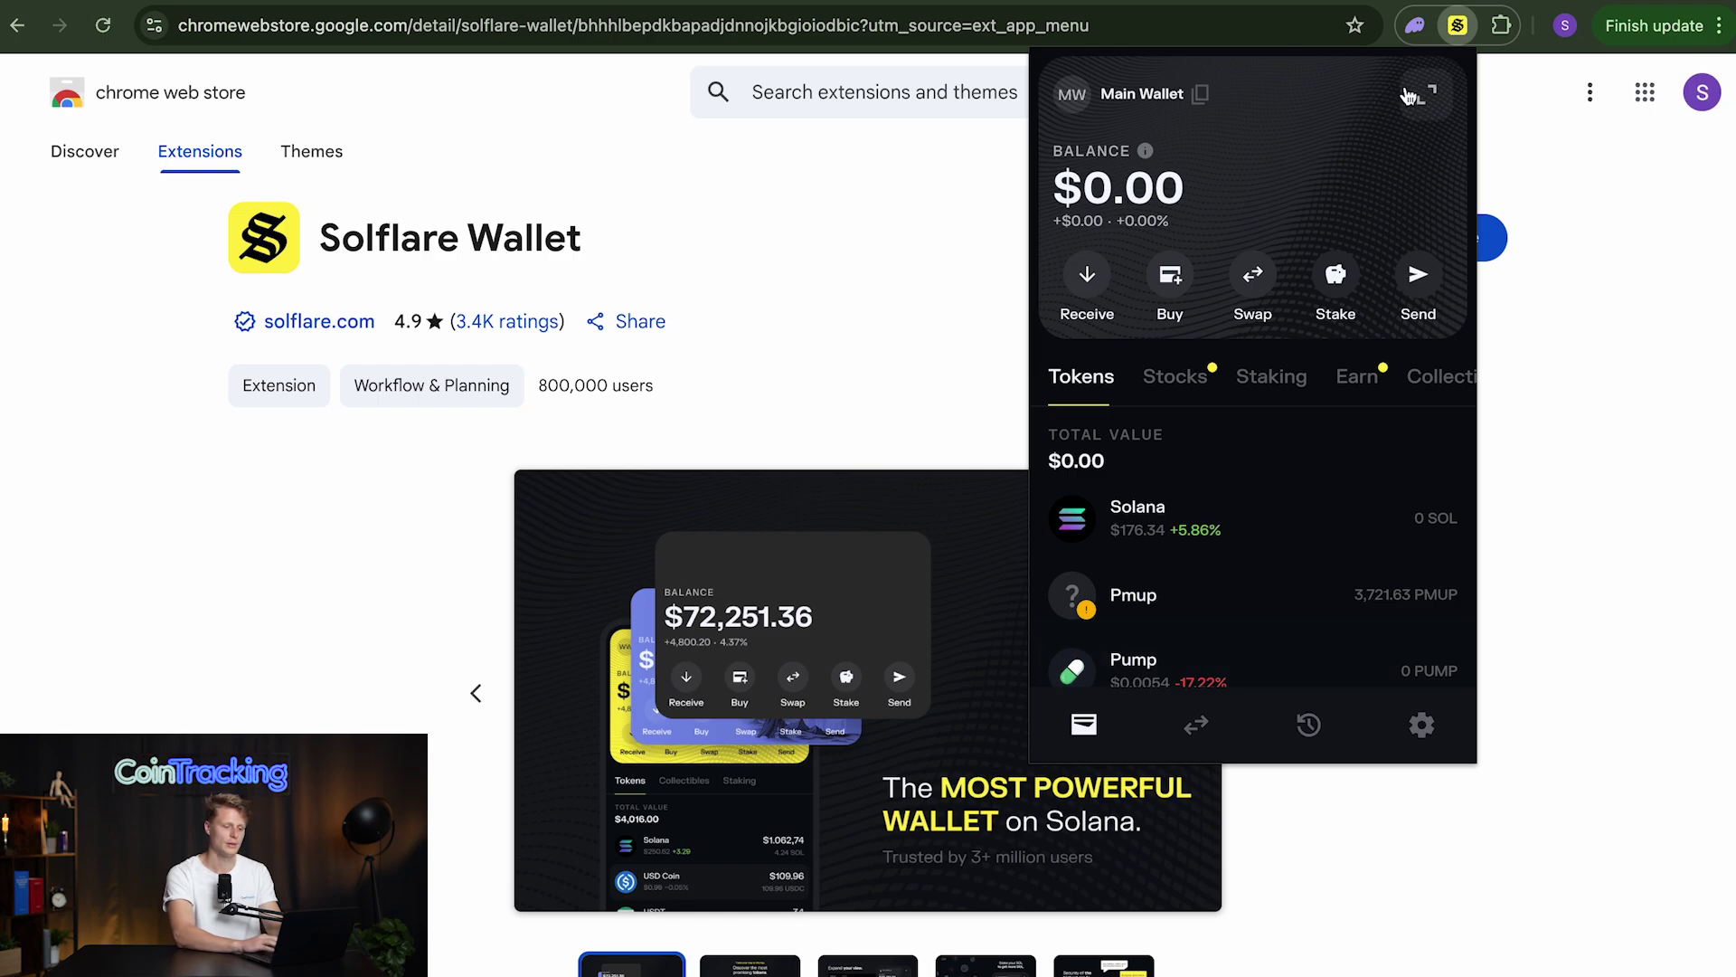
Step: Check Phantom's received SOL, then view Solflare's Activity history of today's transactions
{"action": "left_click", "coordinate": [1416, 28]}
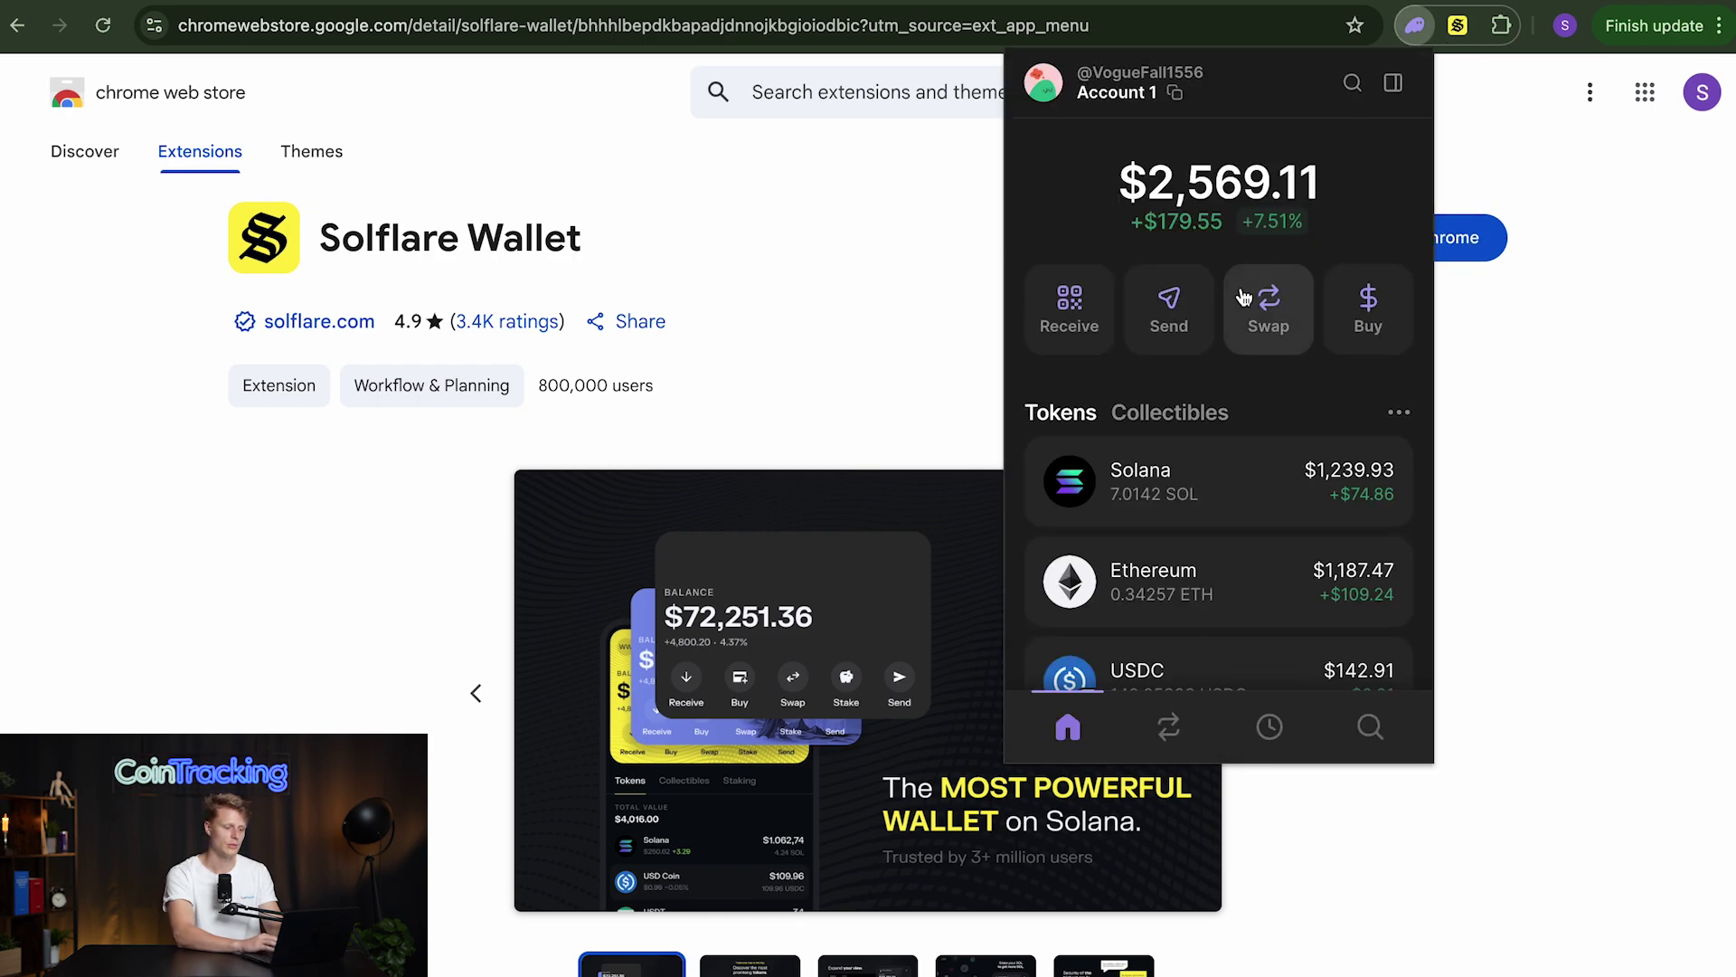
{"action": "left_click", "coordinate": [1271, 727]}
{"action": "left_click", "coordinate": [1457, 25]}
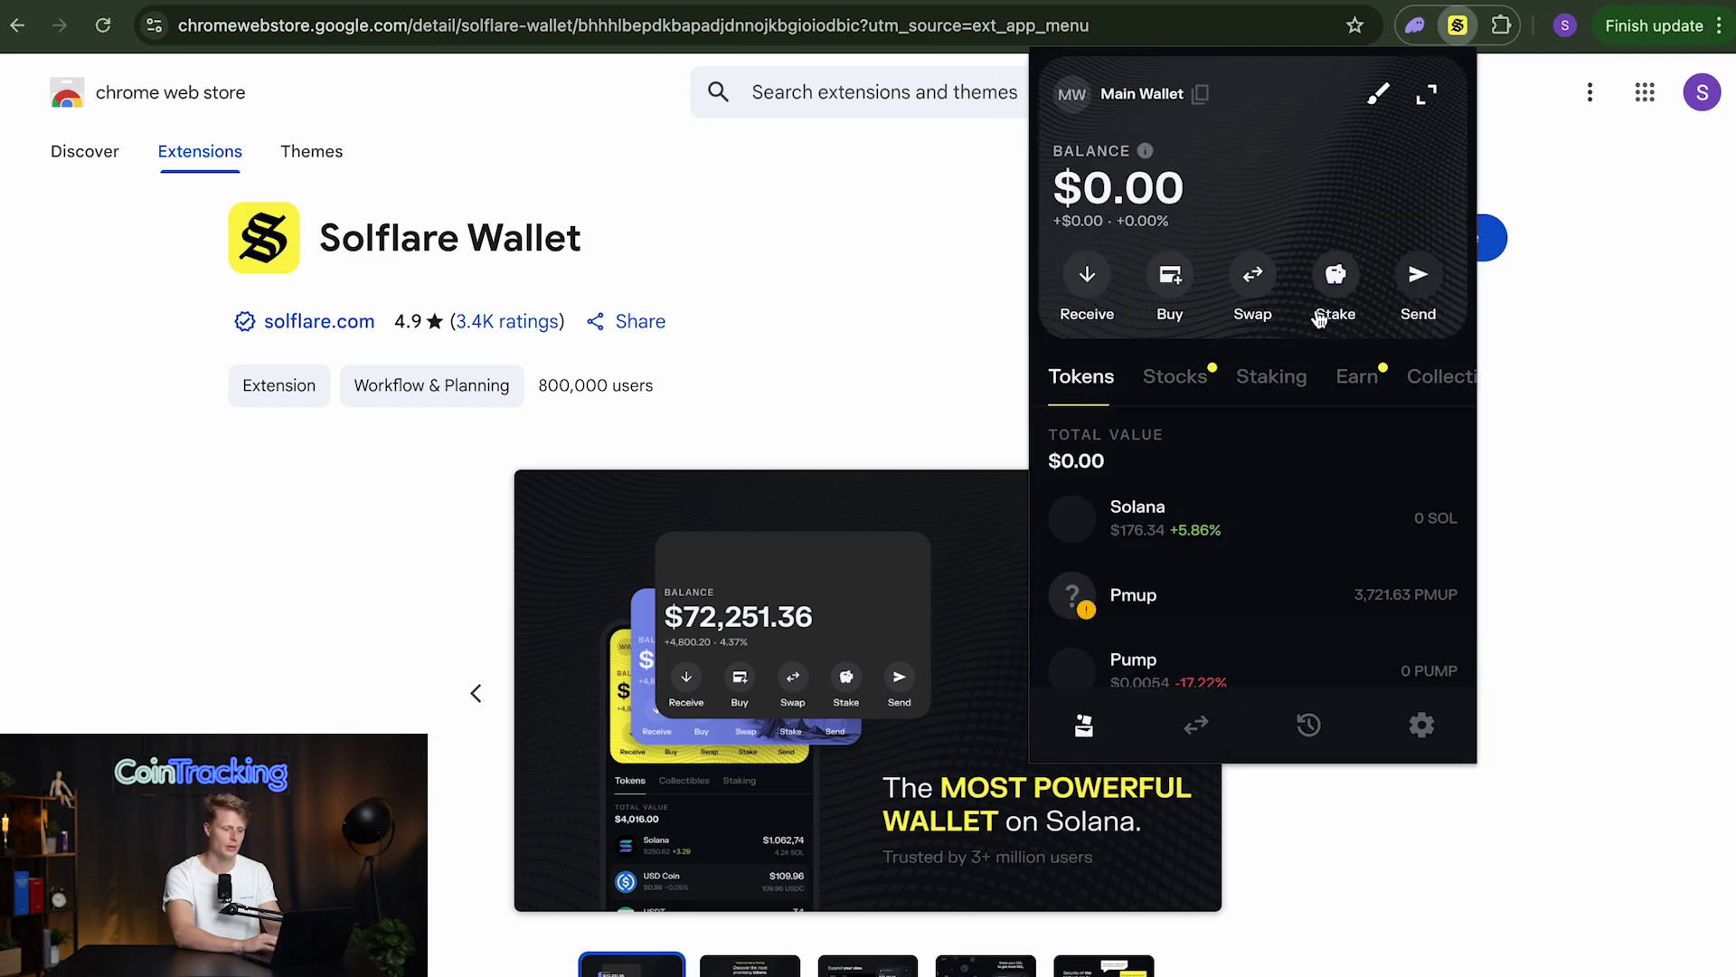
{"action": "left_click", "coordinate": [1309, 725]}
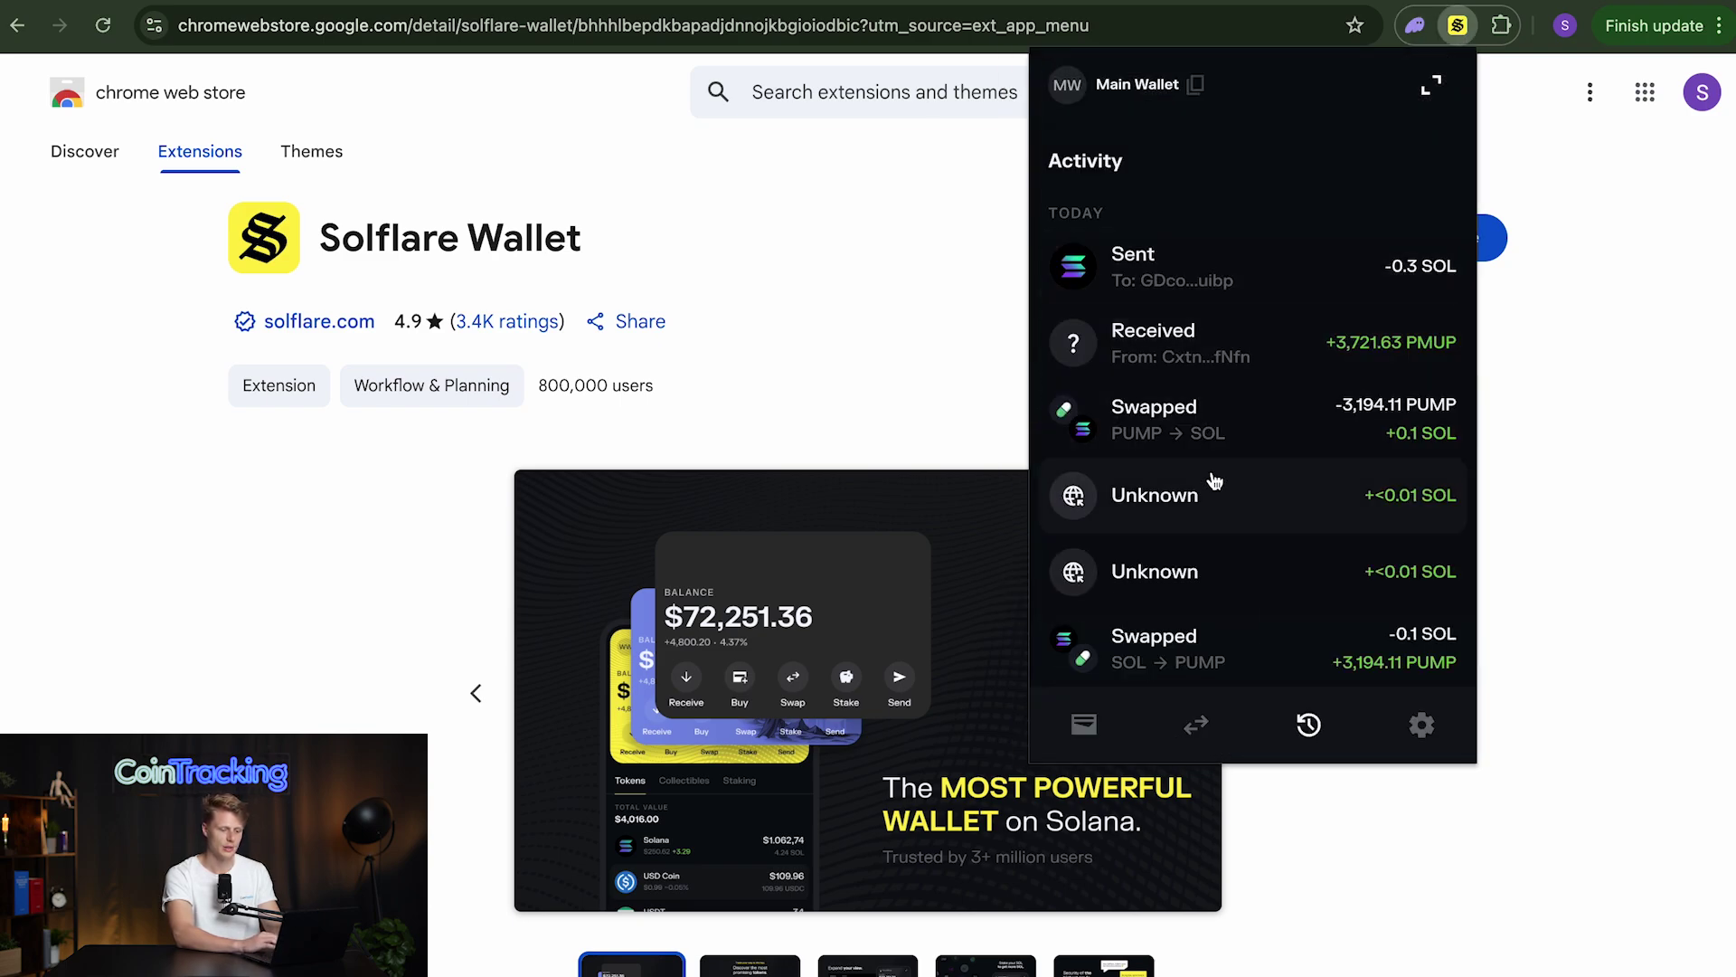
{"action": "scroll", "coordinate": [1214, 480], "scroll_direction": "down", "scroll_amount": 2}
{"action": "scroll", "coordinate": [1213, 480], "scroll_direction": "up", "scroll_amount": 2}
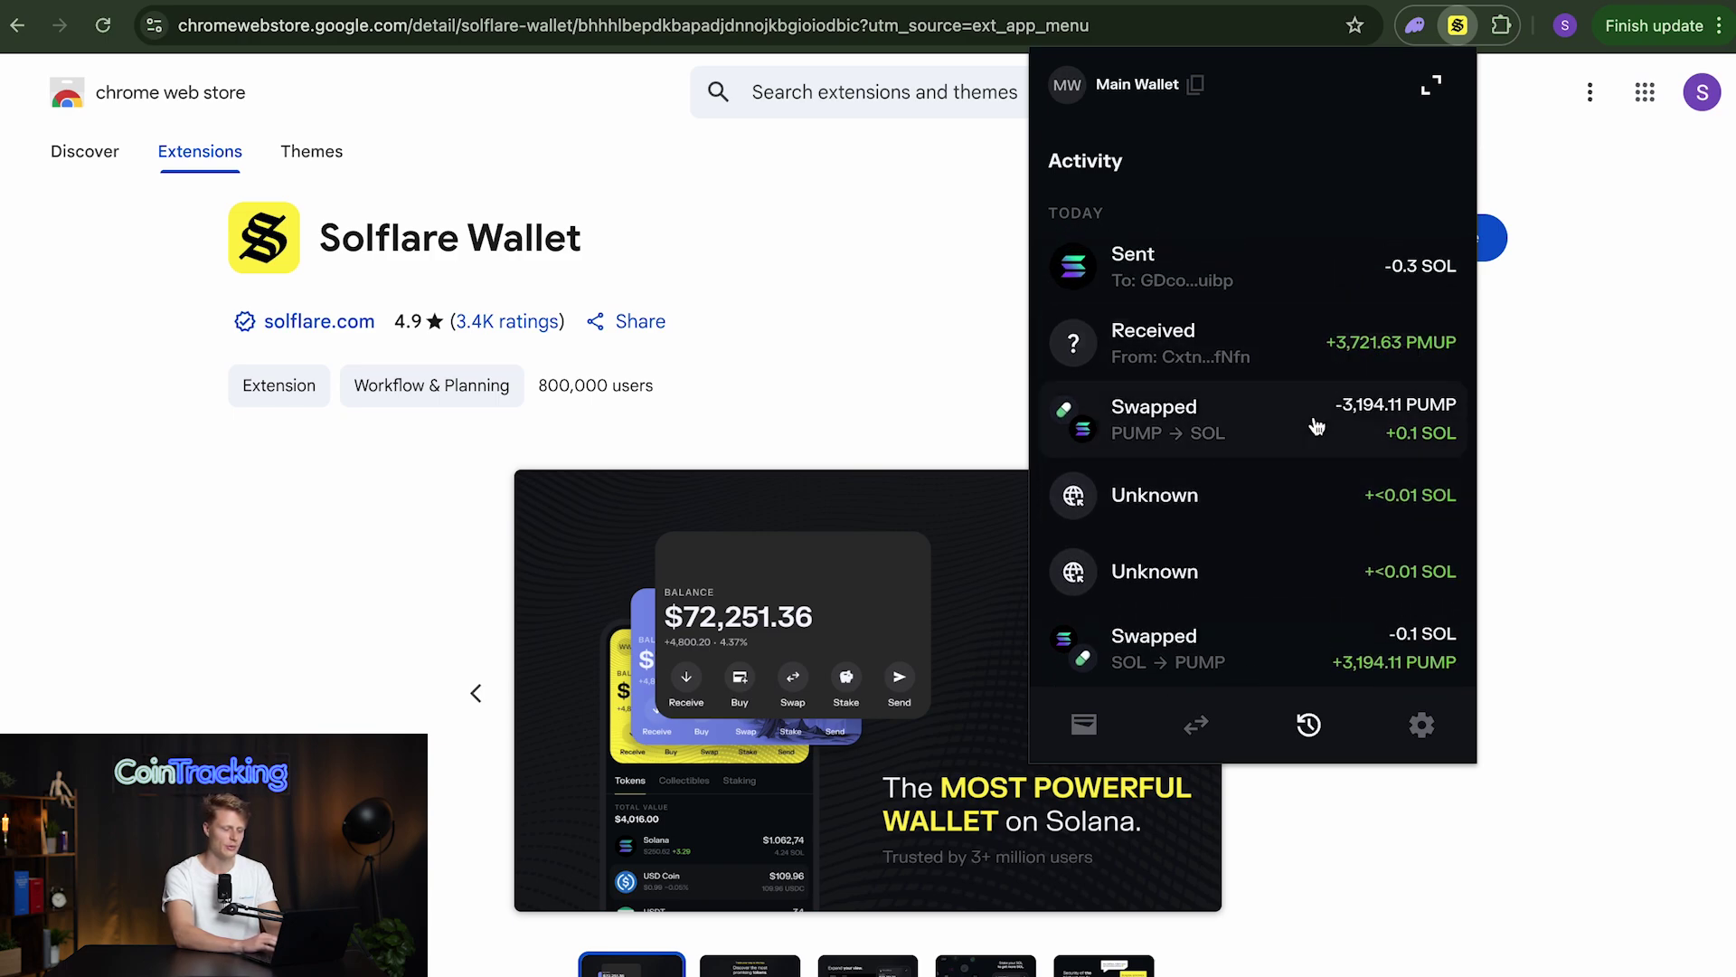
{"action": "left_click", "coordinate": [1216, 747]}
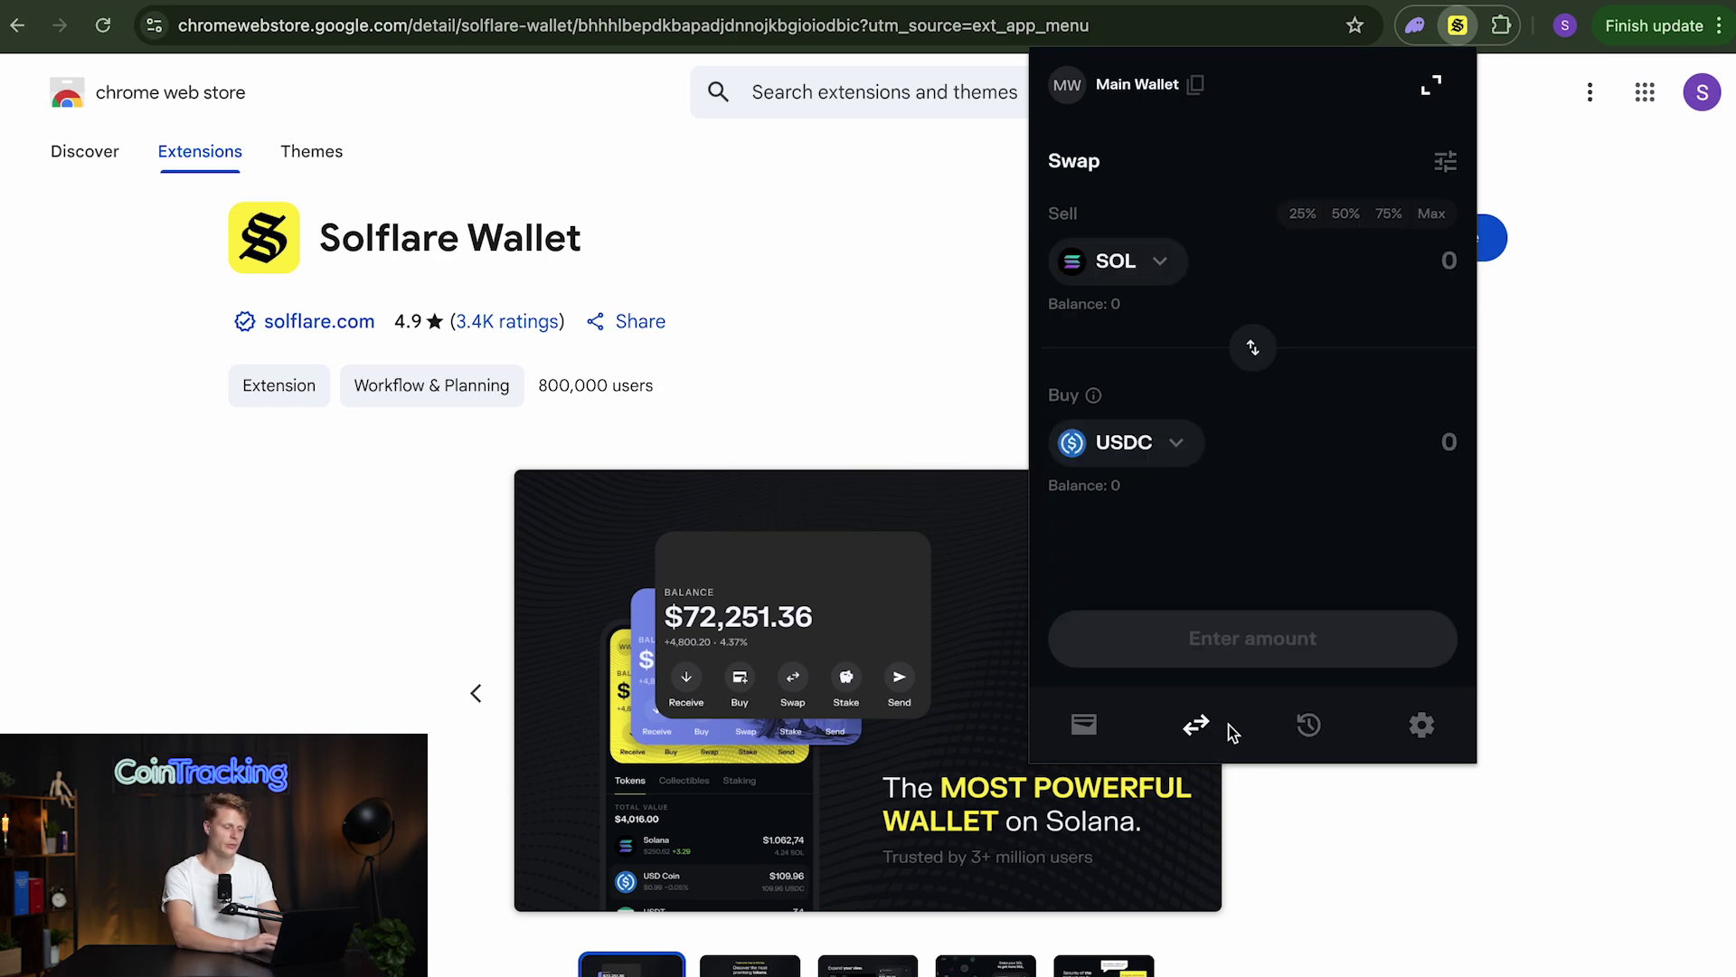
{"action": "left_click", "coordinate": [1313, 729]}
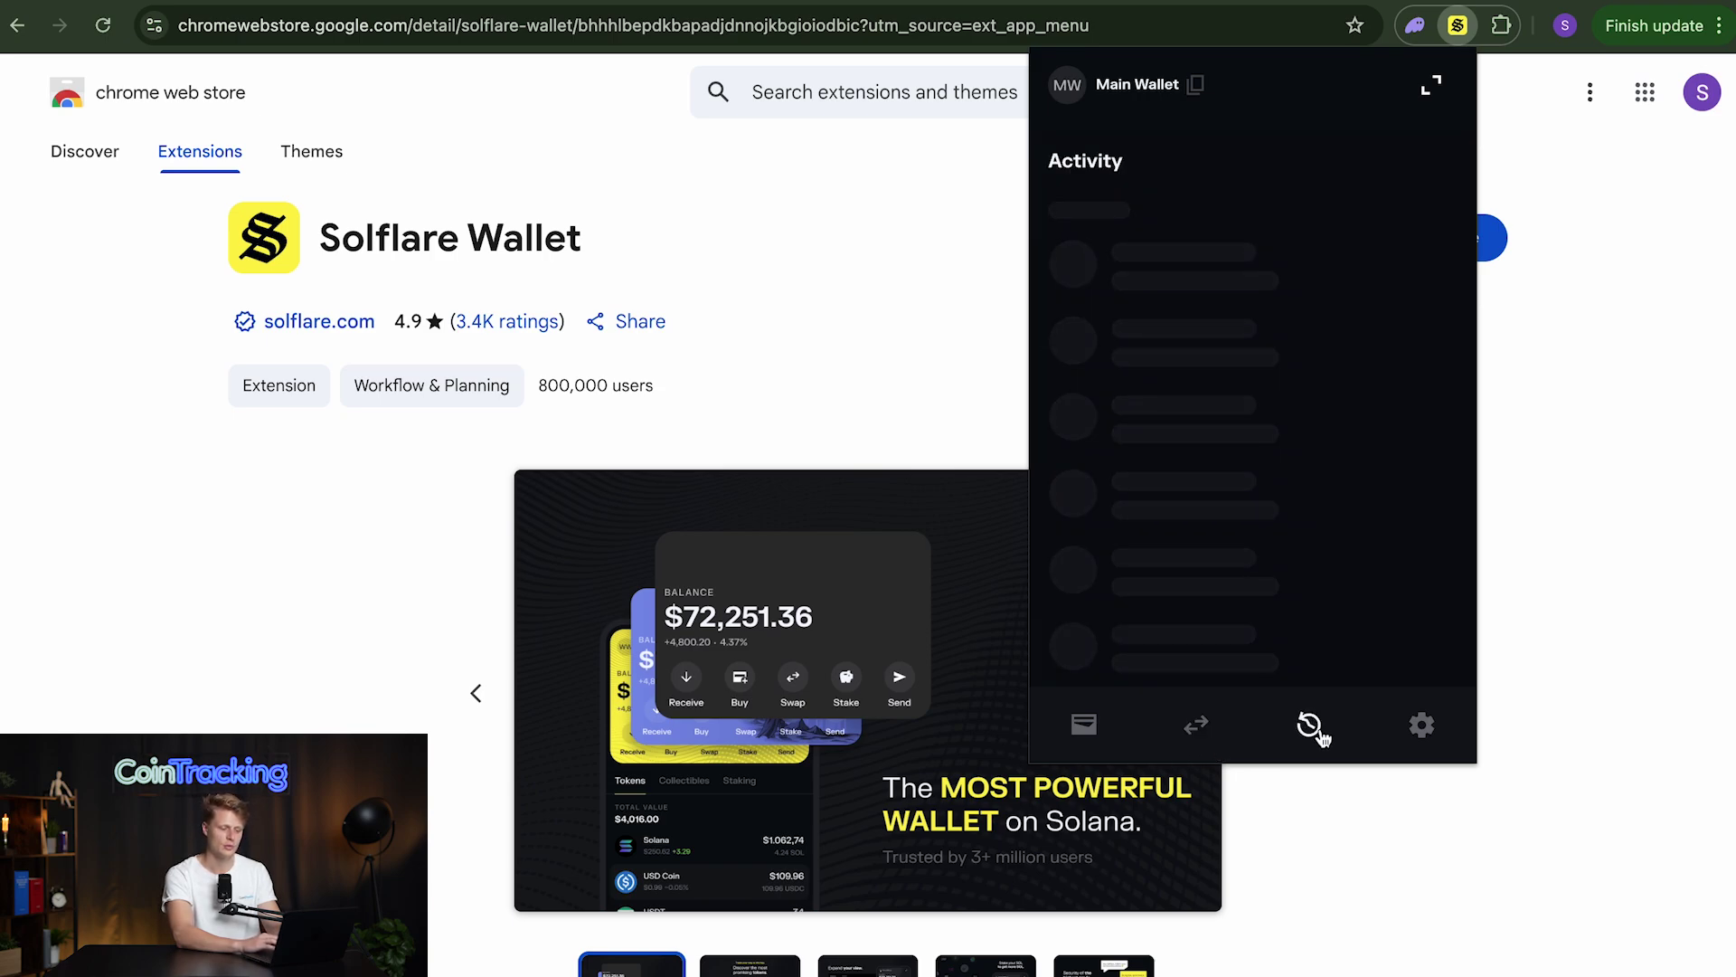
Step: Copy the Main Wallet address from Solflare's settings
{"action": "left_click", "coordinate": [1424, 733]}
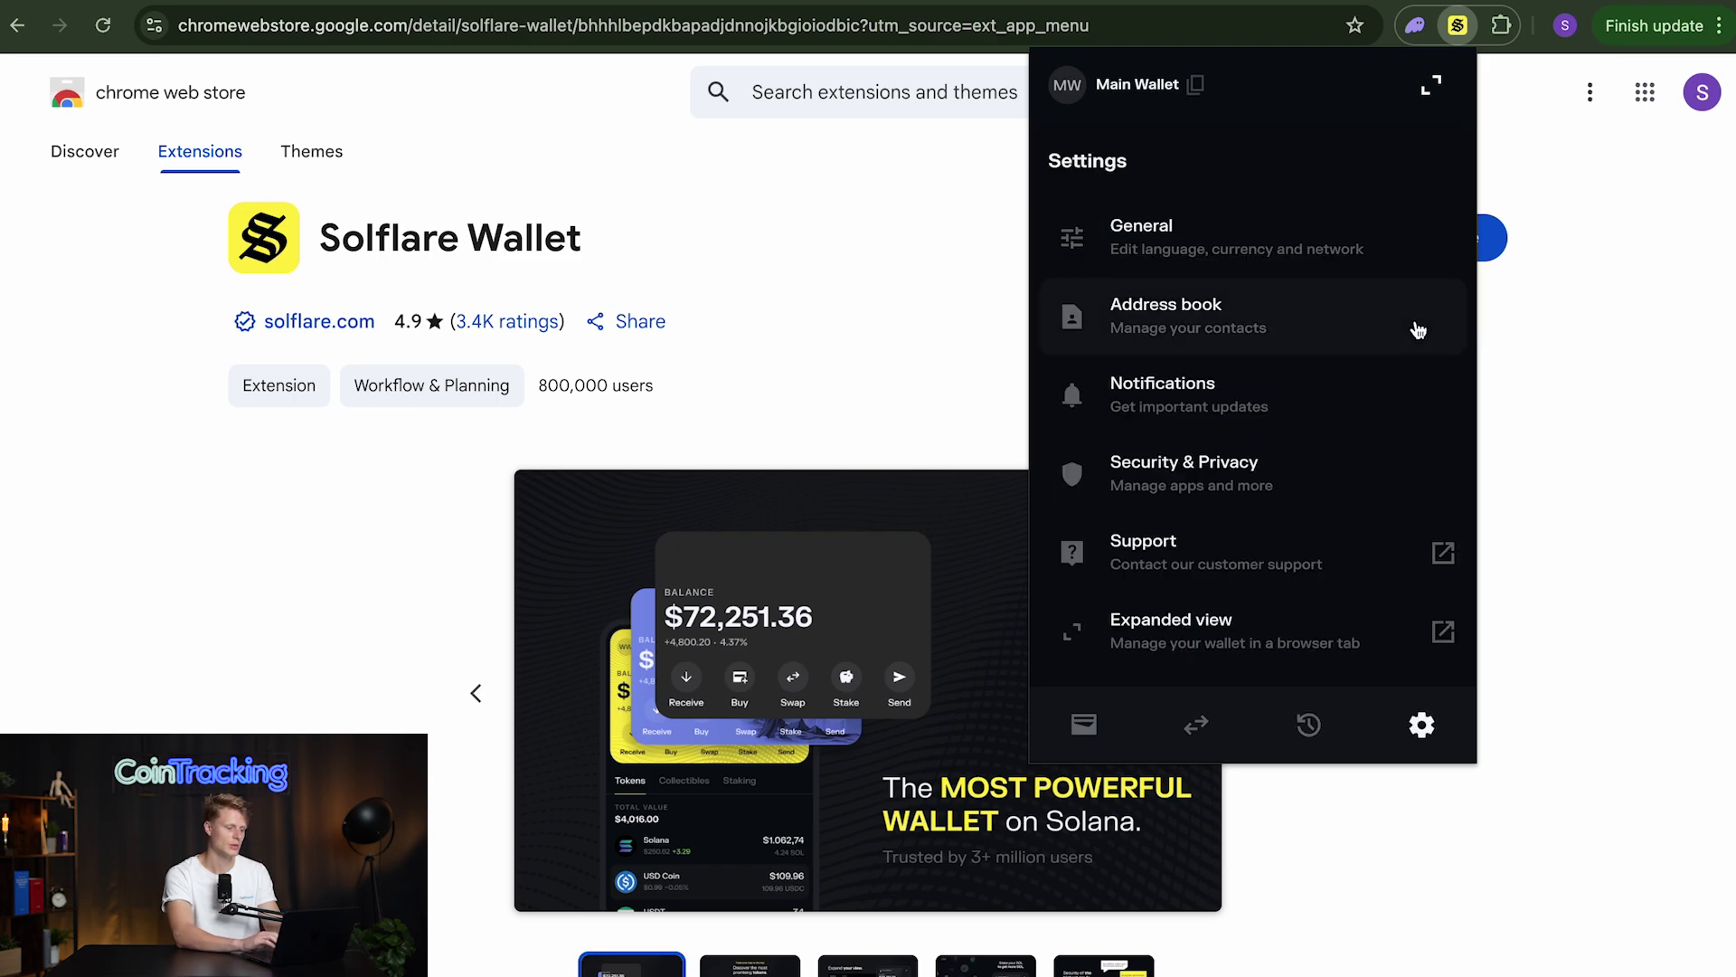
{"action": "scroll", "coordinate": [1293, 233], "scroll_direction": "down", "scroll_amount": 1}
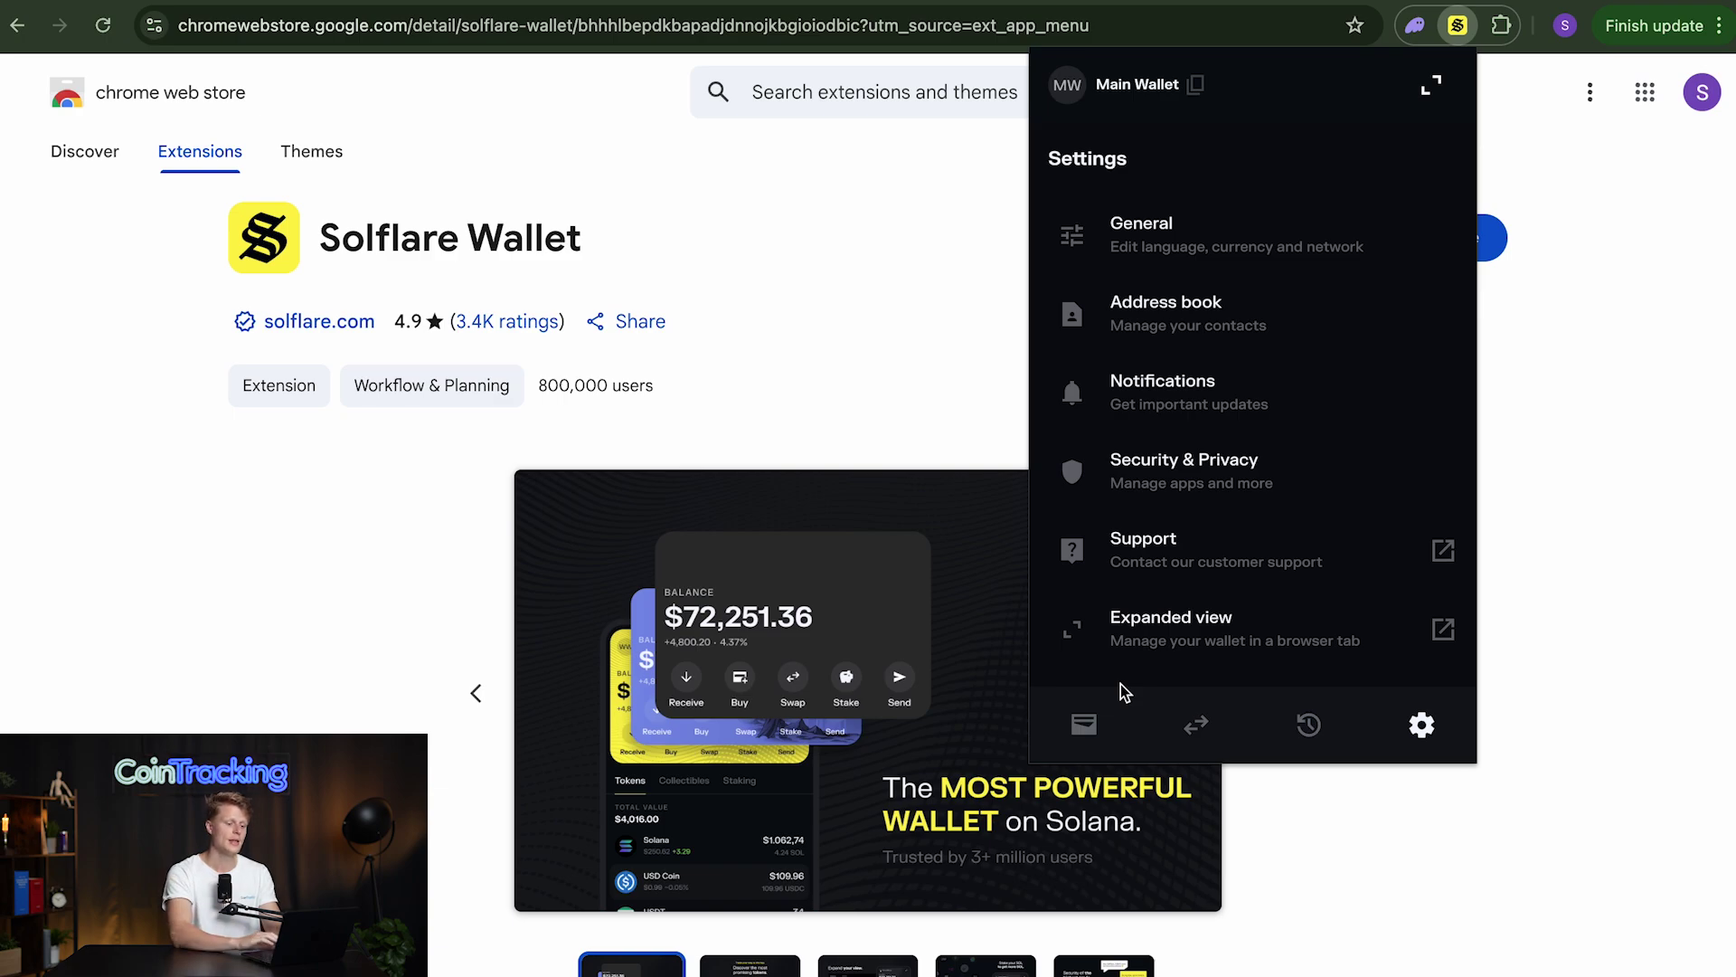
{"action": "left_click", "coordinate": [1195, 84]}
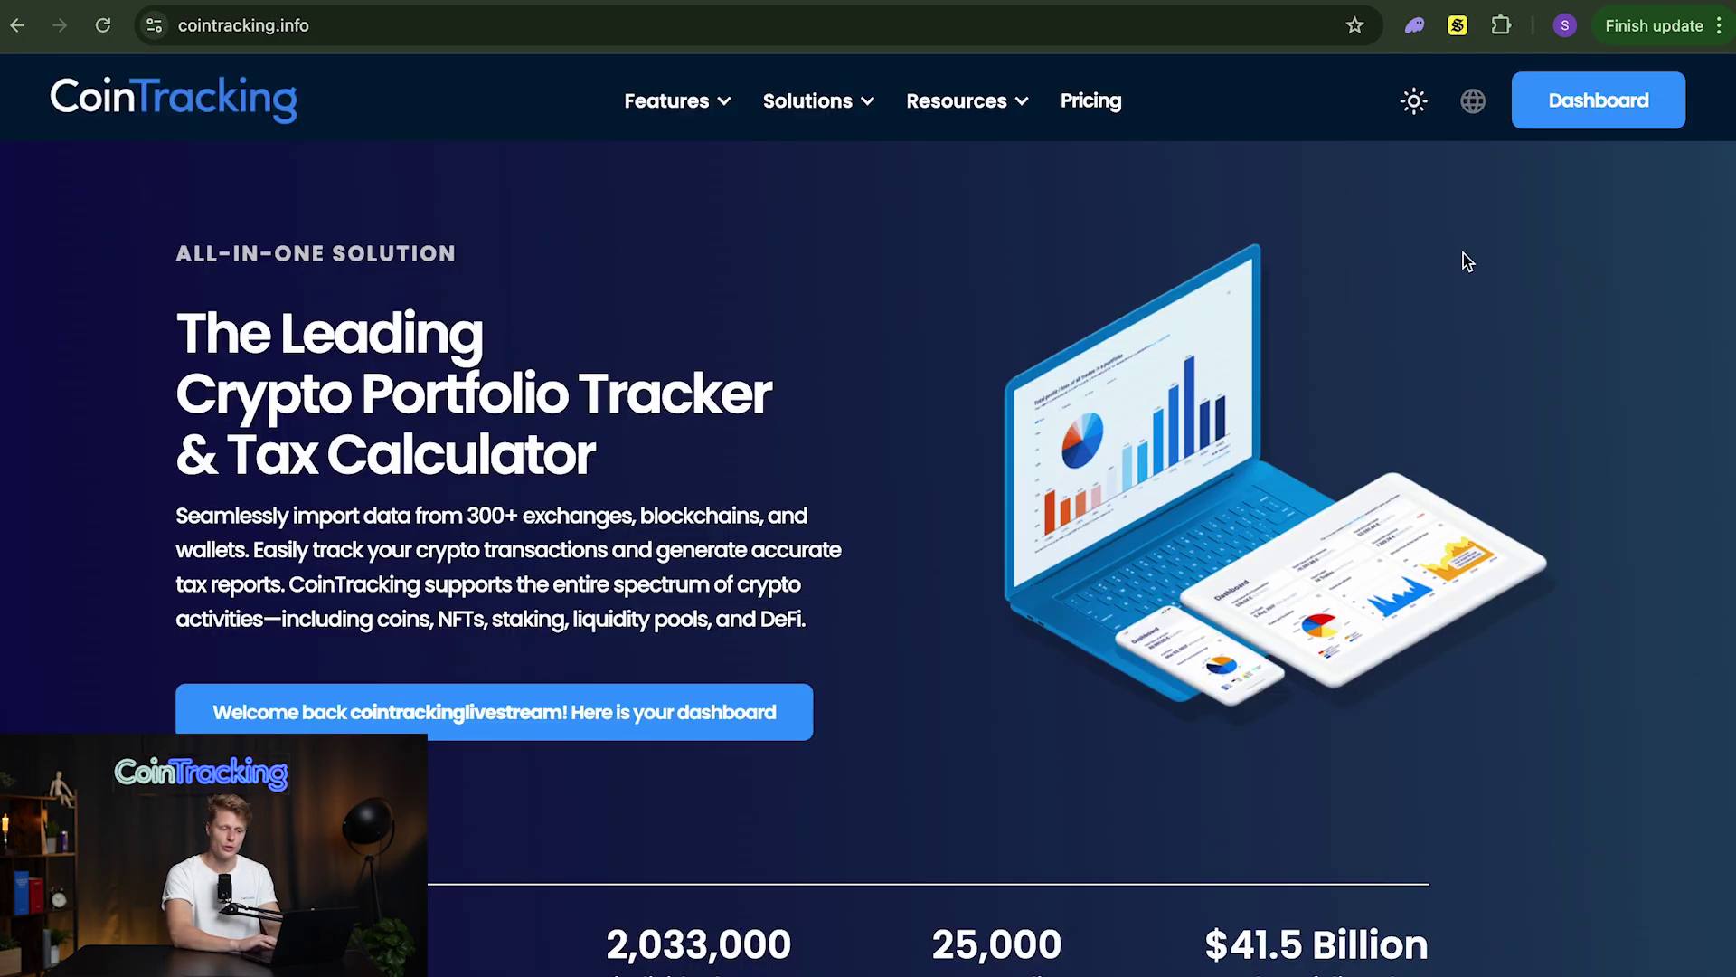
Step: Switch the CoinTracking site language to English
{"action": "left_click", "coordinate": [1598, 100]}
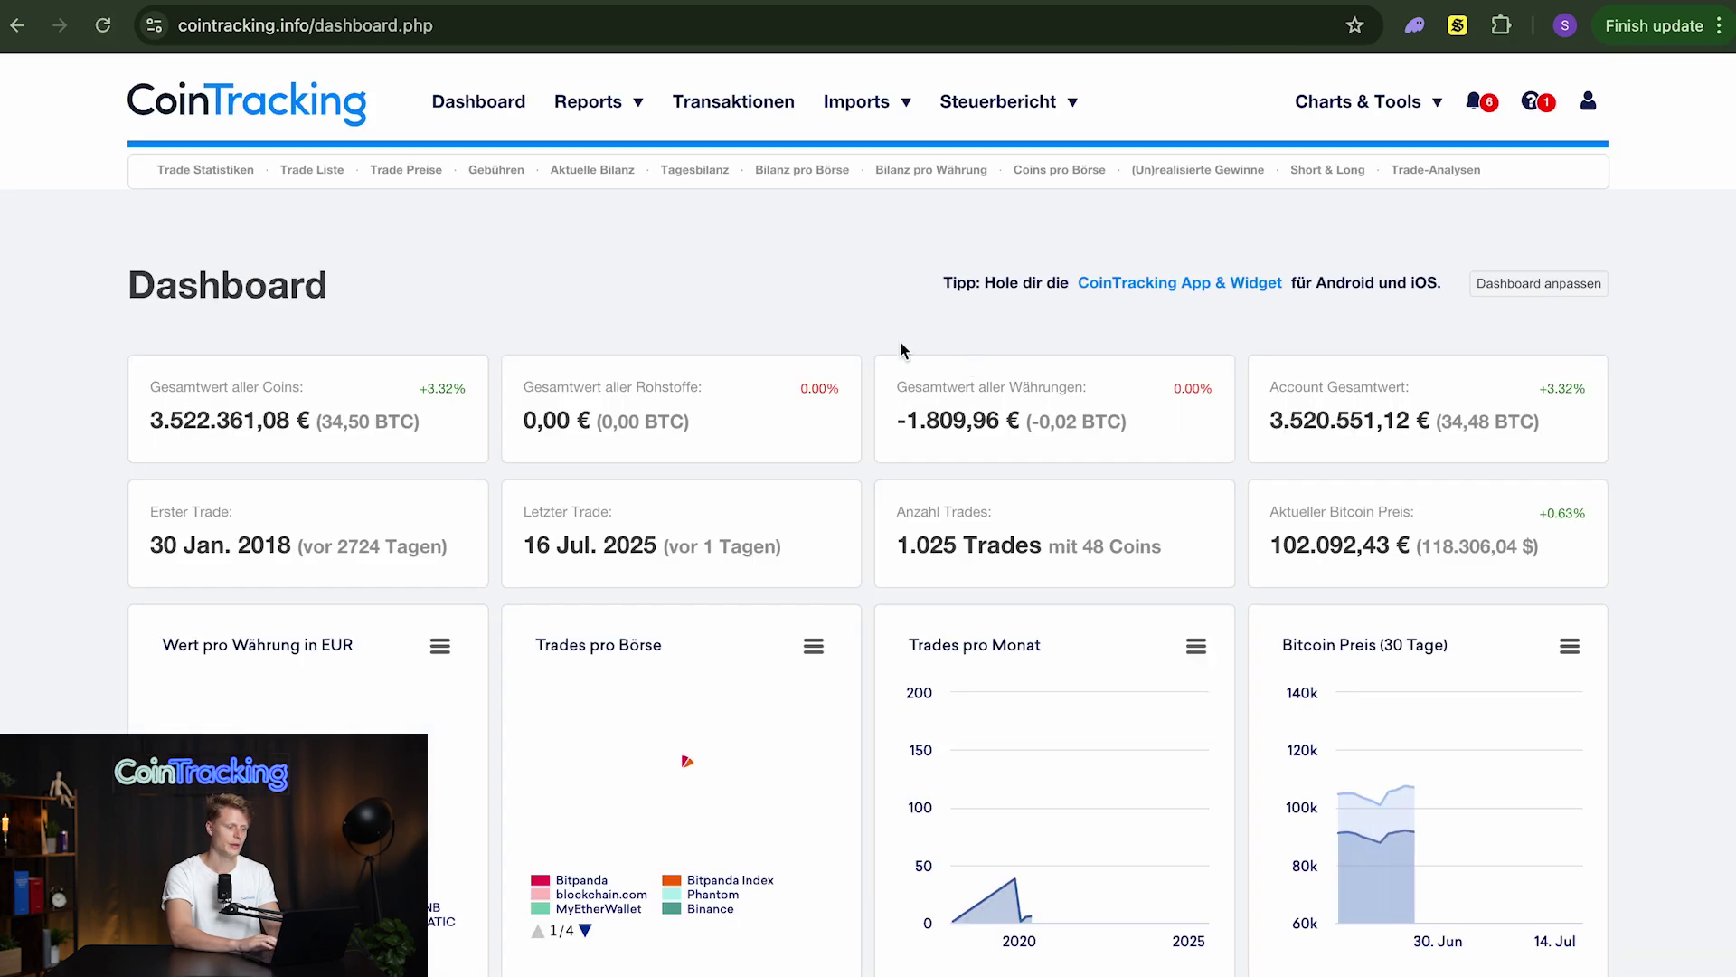
{"action": "mouse_move", "coordinate": [859, 101]}
{"action": "left_click", "coordinate": [868, 208]}
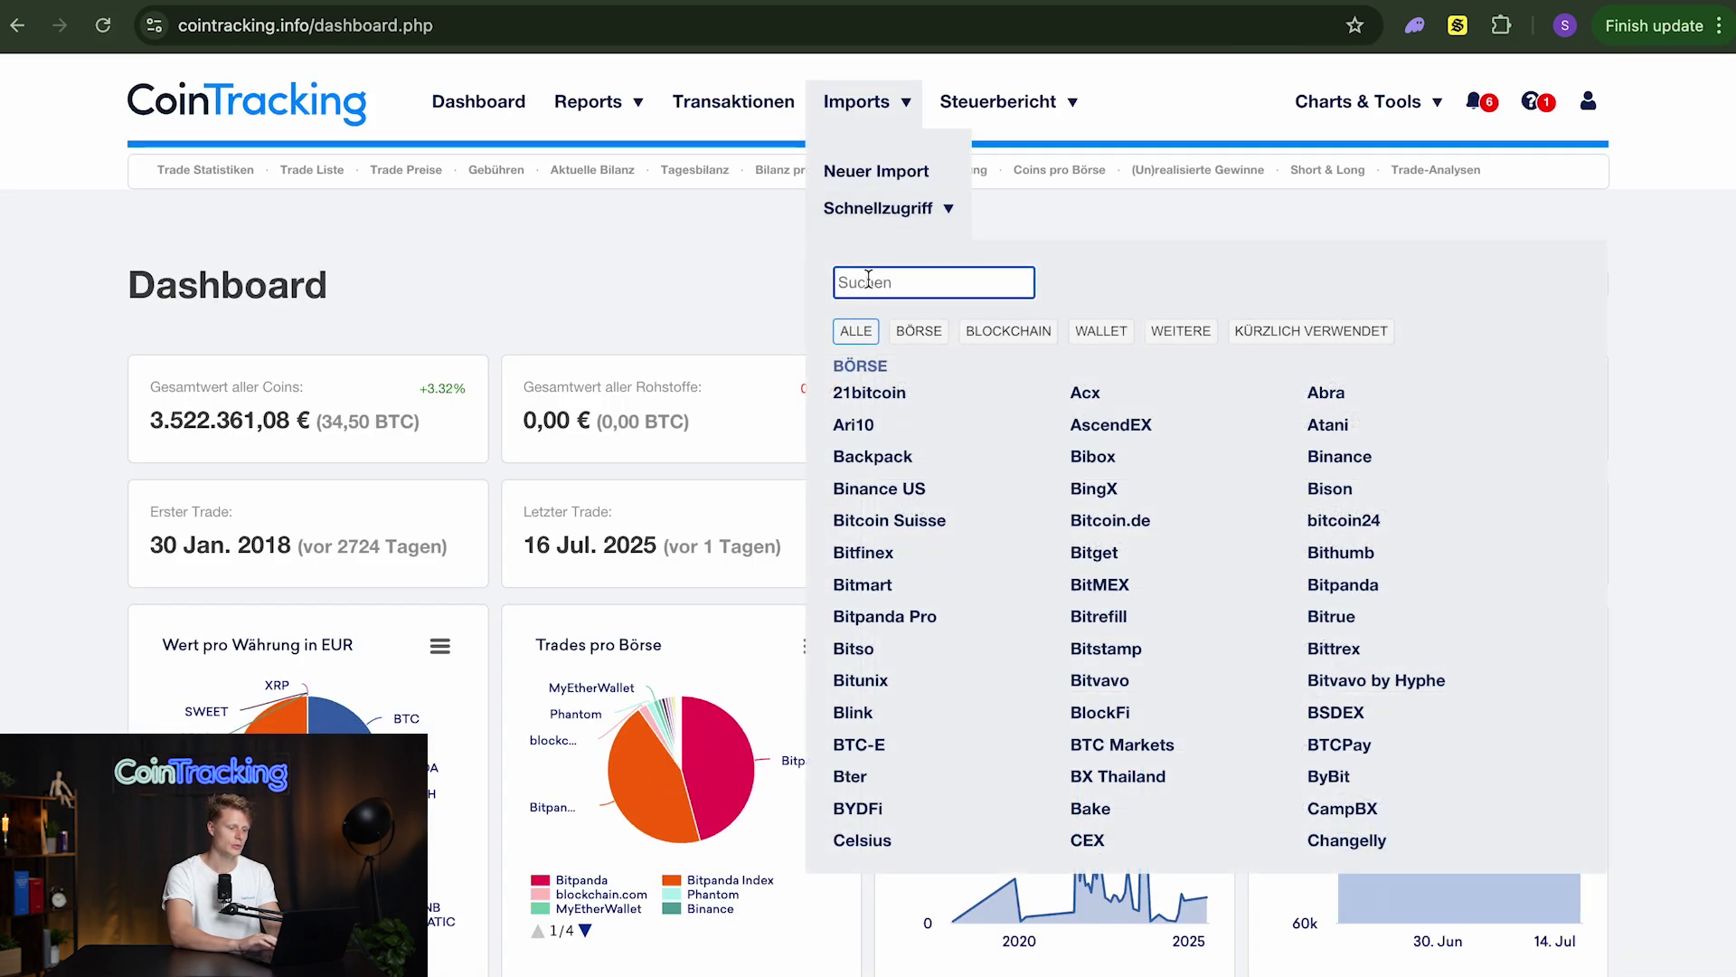
{"action": "mouse_move", "coordinate": [1588, 101]}
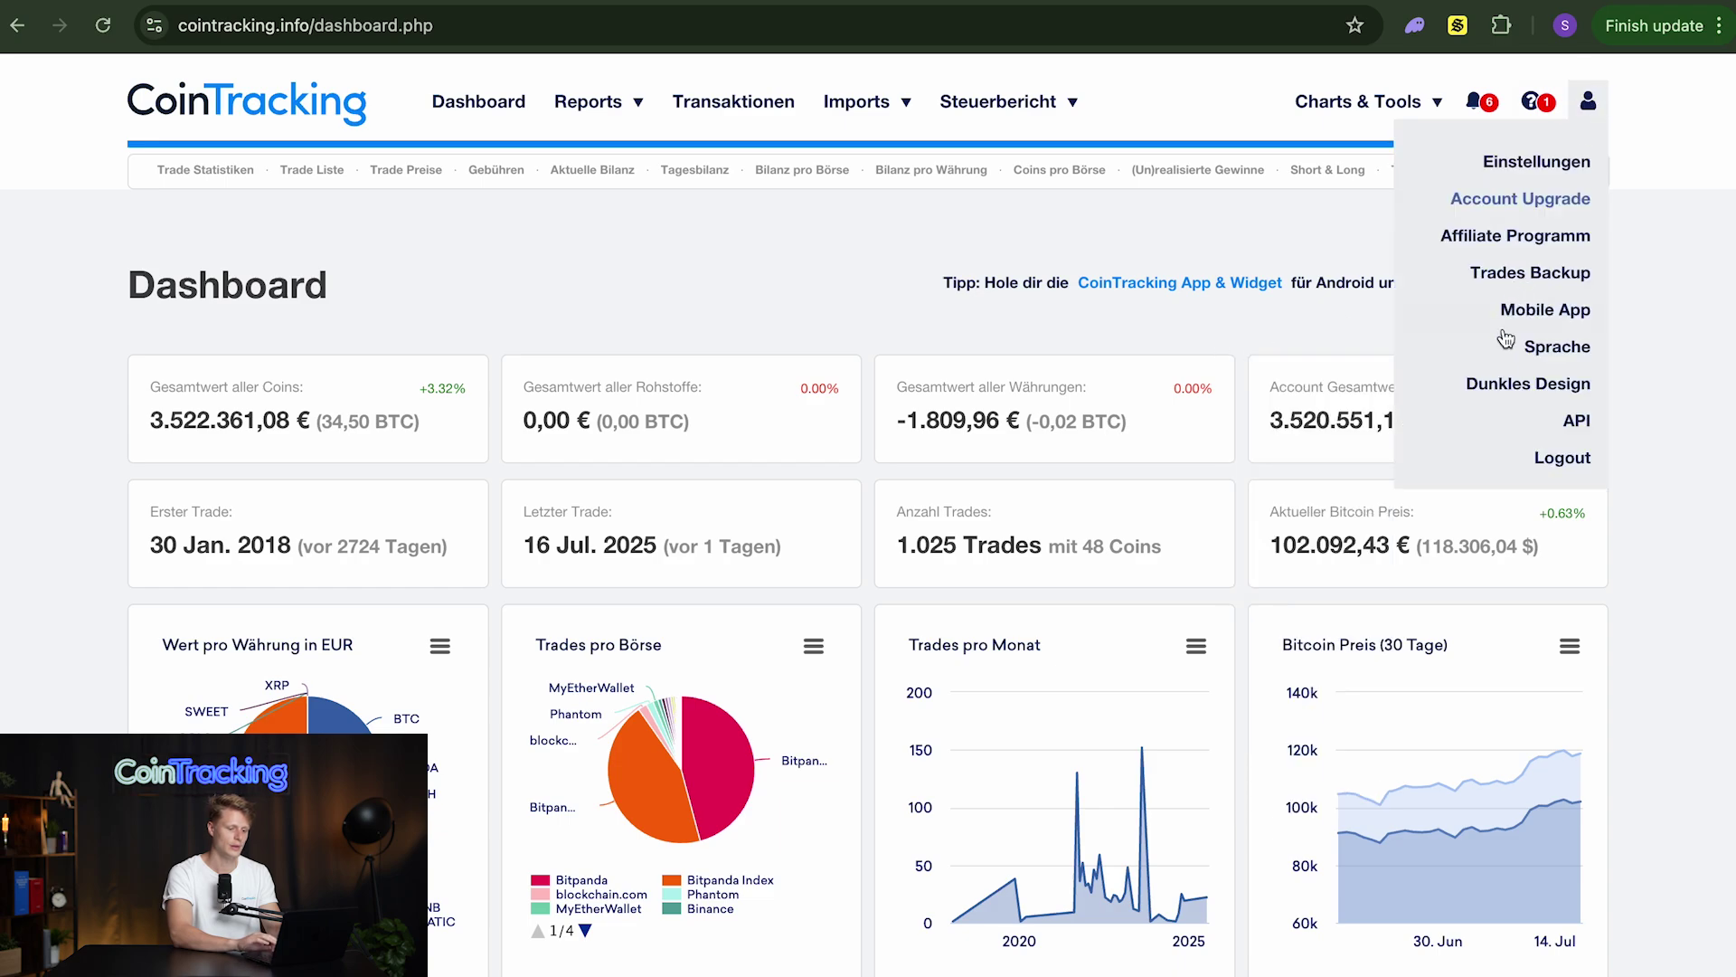
{"action": "mouse_move", "coordinate": [1504, 349]}
{"action": "left_click", "coordinate": [1351, 334]}
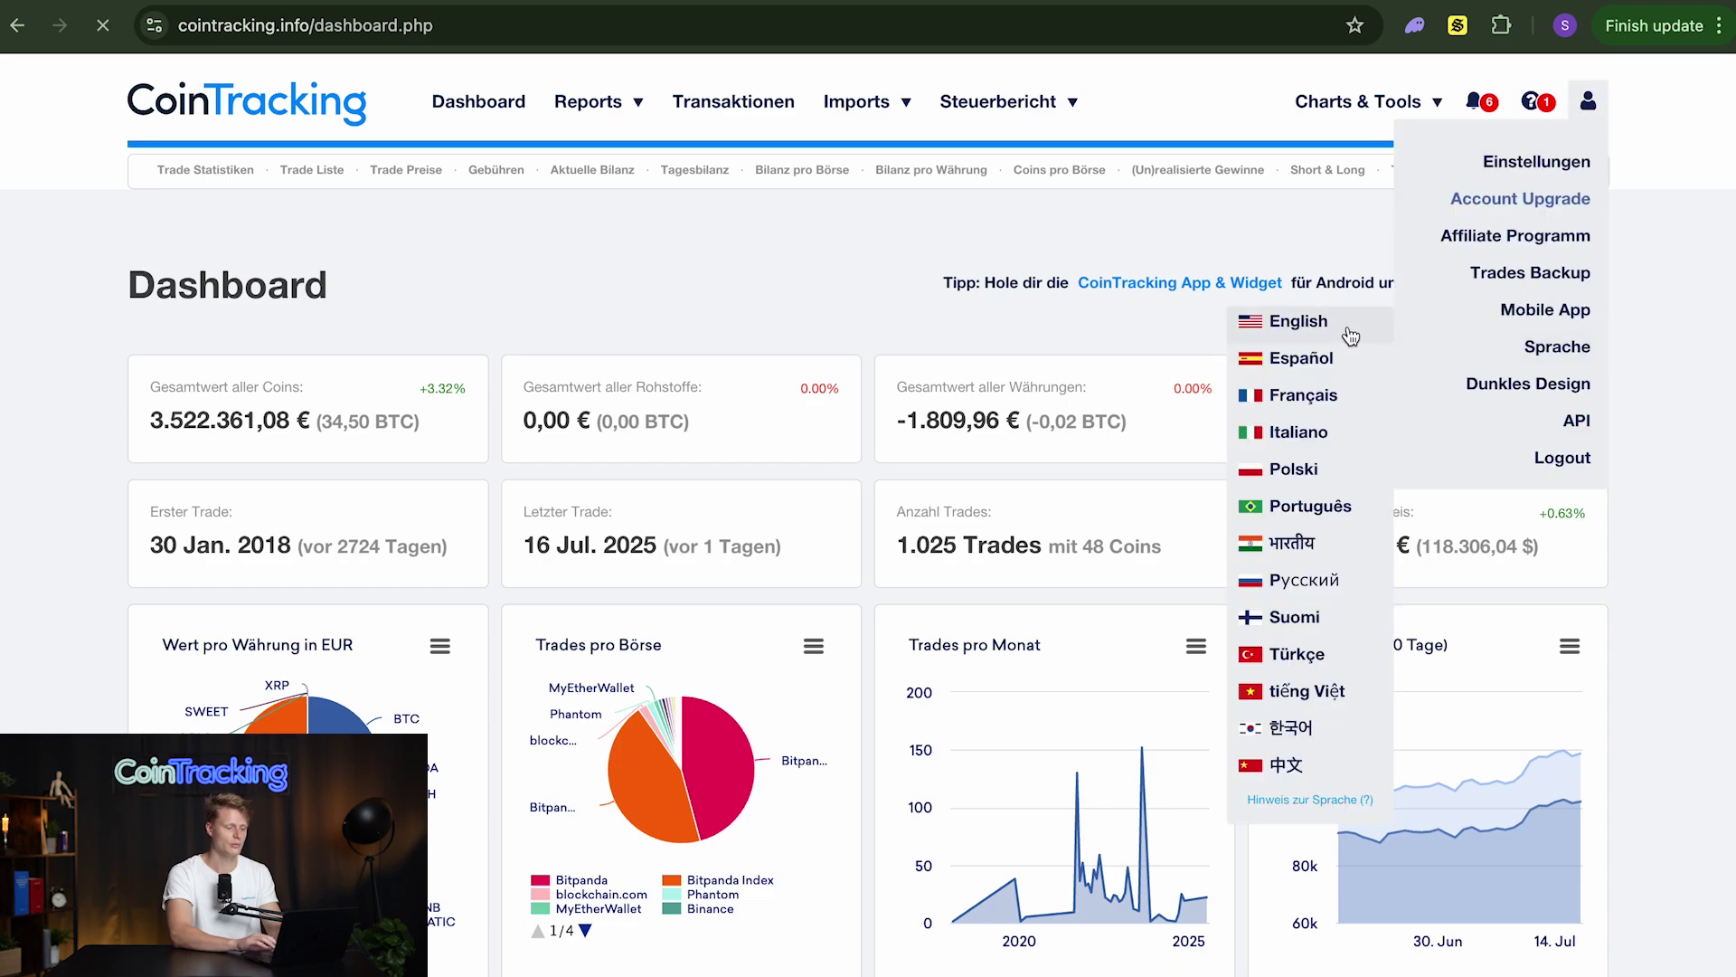
Step: Search the import sources for 'sol' and open the Solana (SOL) import
{"action": "mouse_move", "coordinate": [830, 109]}
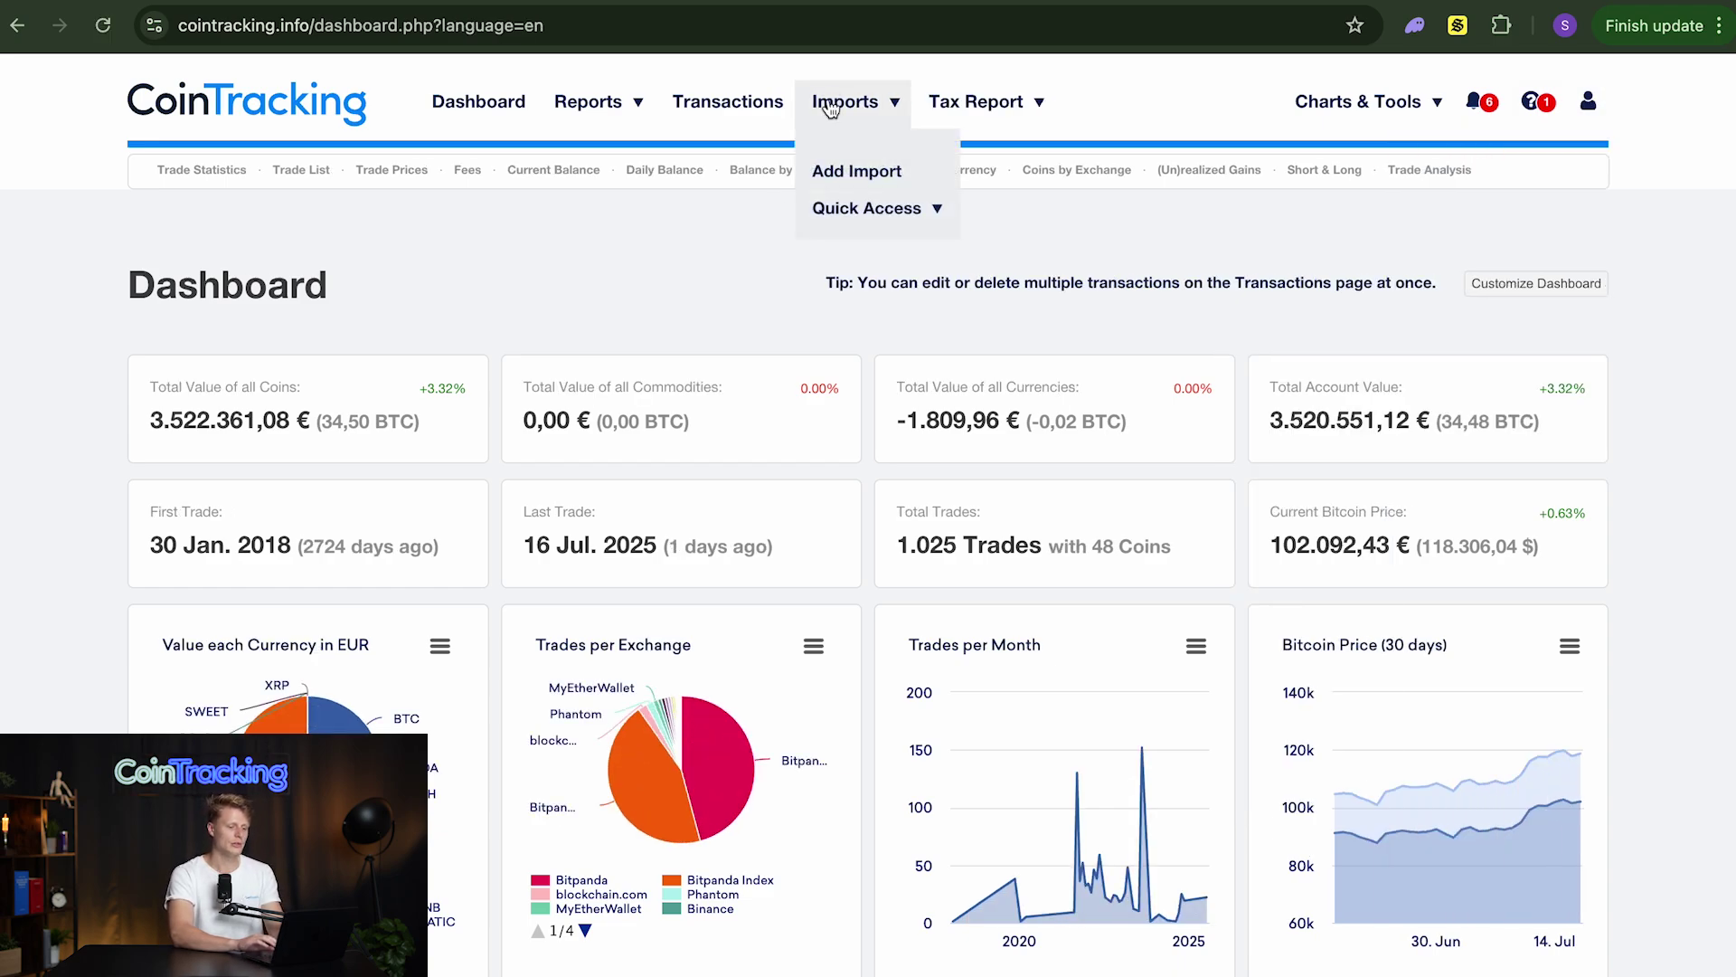
{"action": "left_click", "coordinate": [850, 206]}
{"action": "type", "text": "s"}
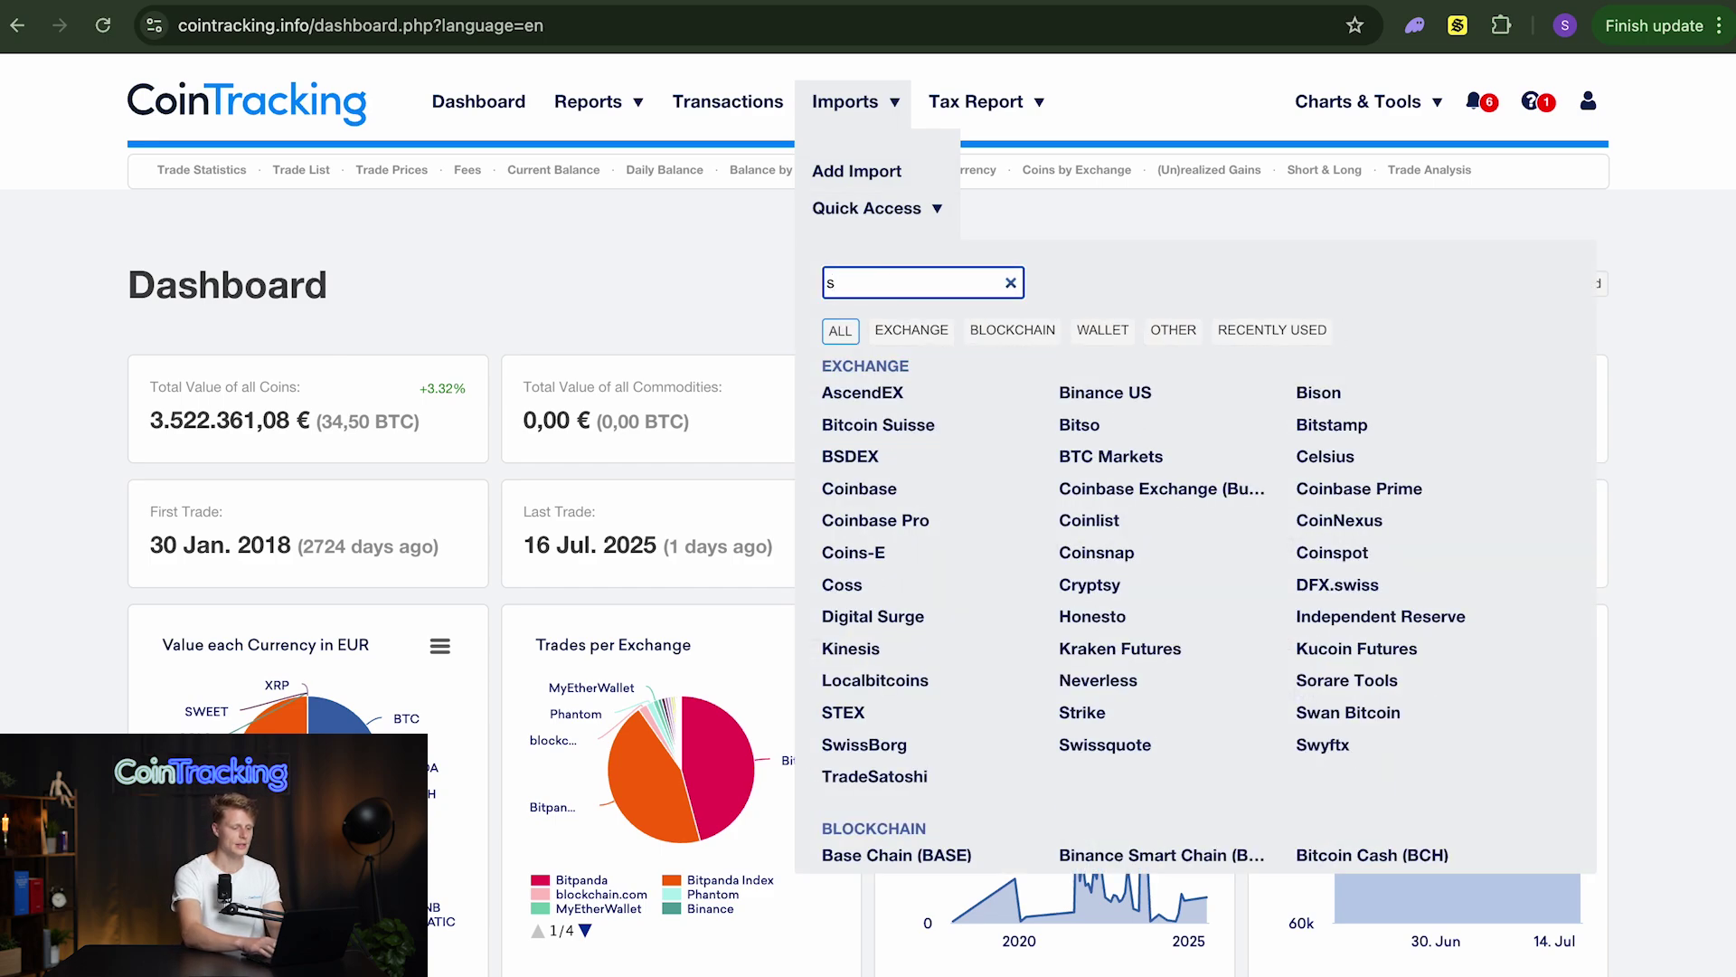
{"action": "type", "text": "ol"}
{"action": "left_click", "coordinate": [887, 480]}
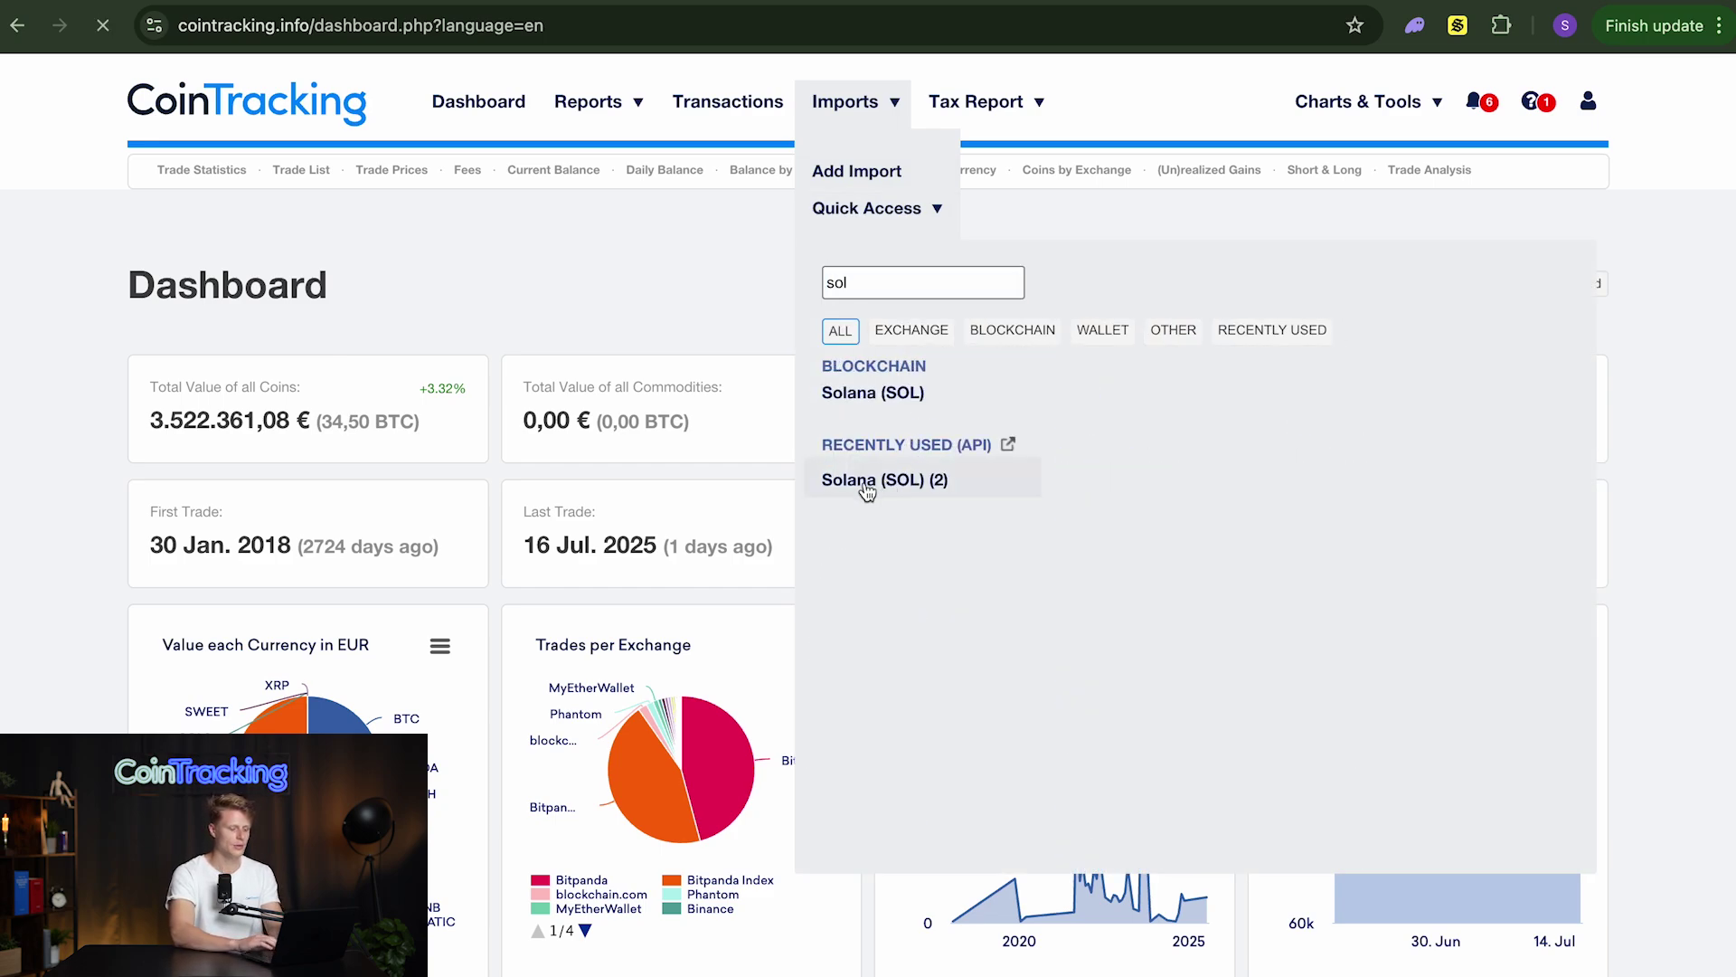
Step: Paste the Solflare address, label it SOL1 with exchange name Solflare, and activate the import
{"action": "scroll", "coordinate": [625, 493], "scroll_direction": "down", "scroll_amount": 3}
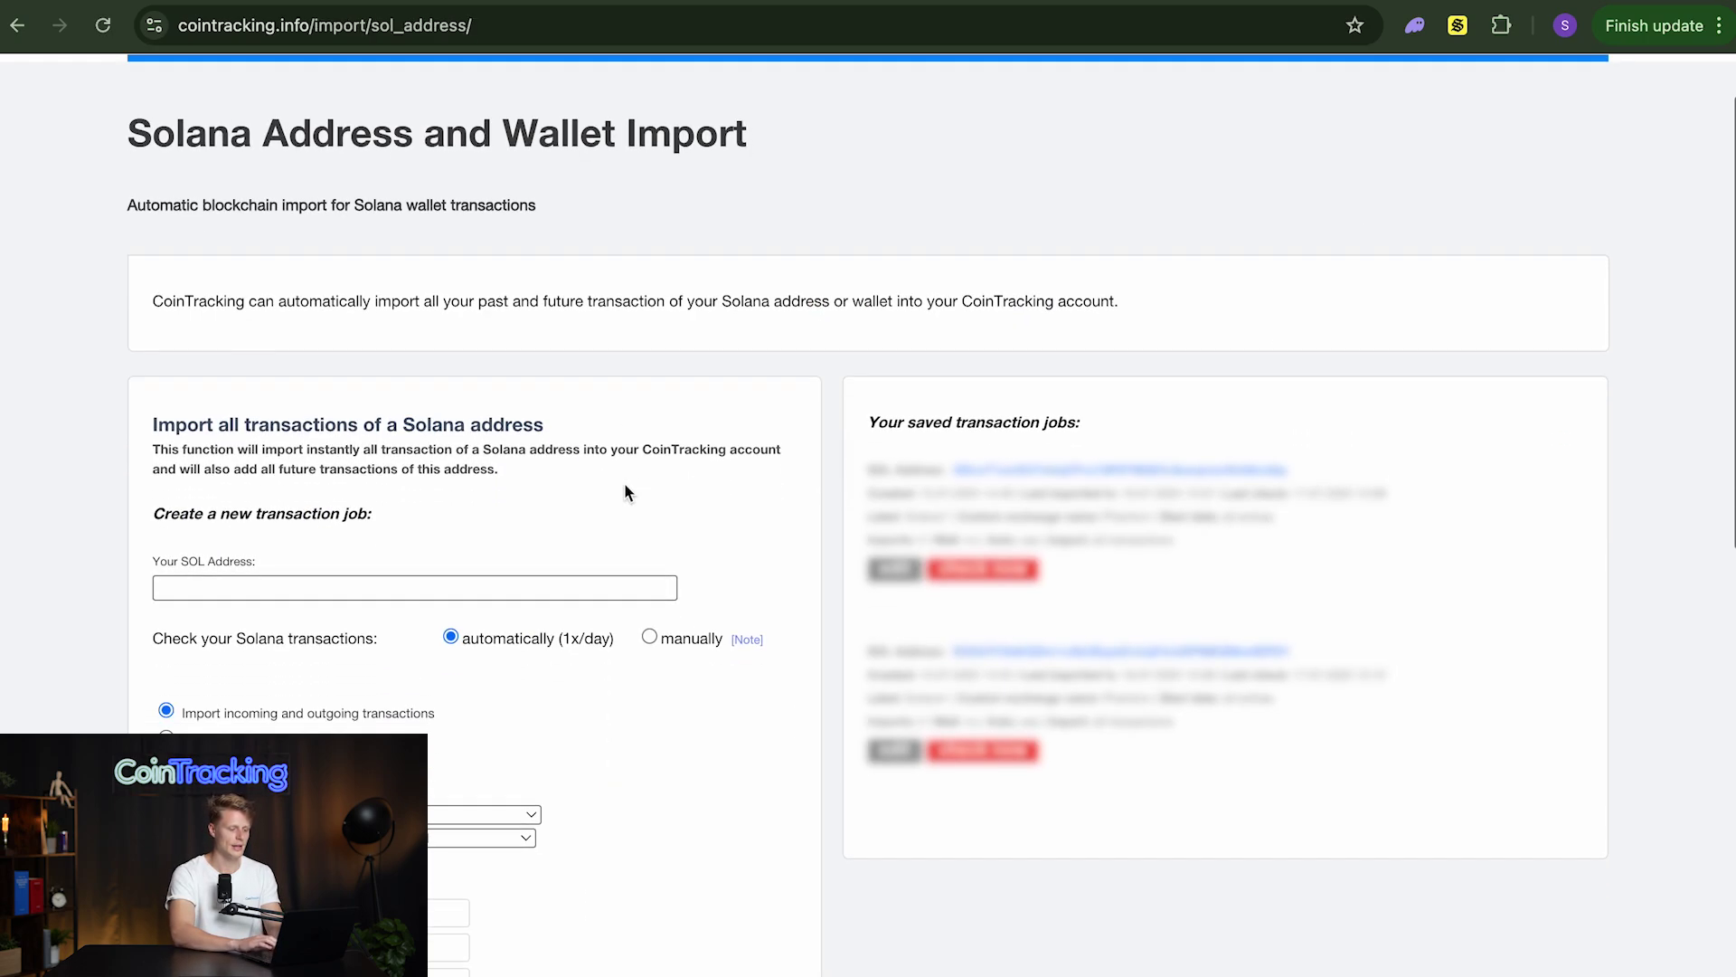
{"action": "scroll", "coordinate": [299, 507], "scroll_direction": "down", "scroll_amount": 3}
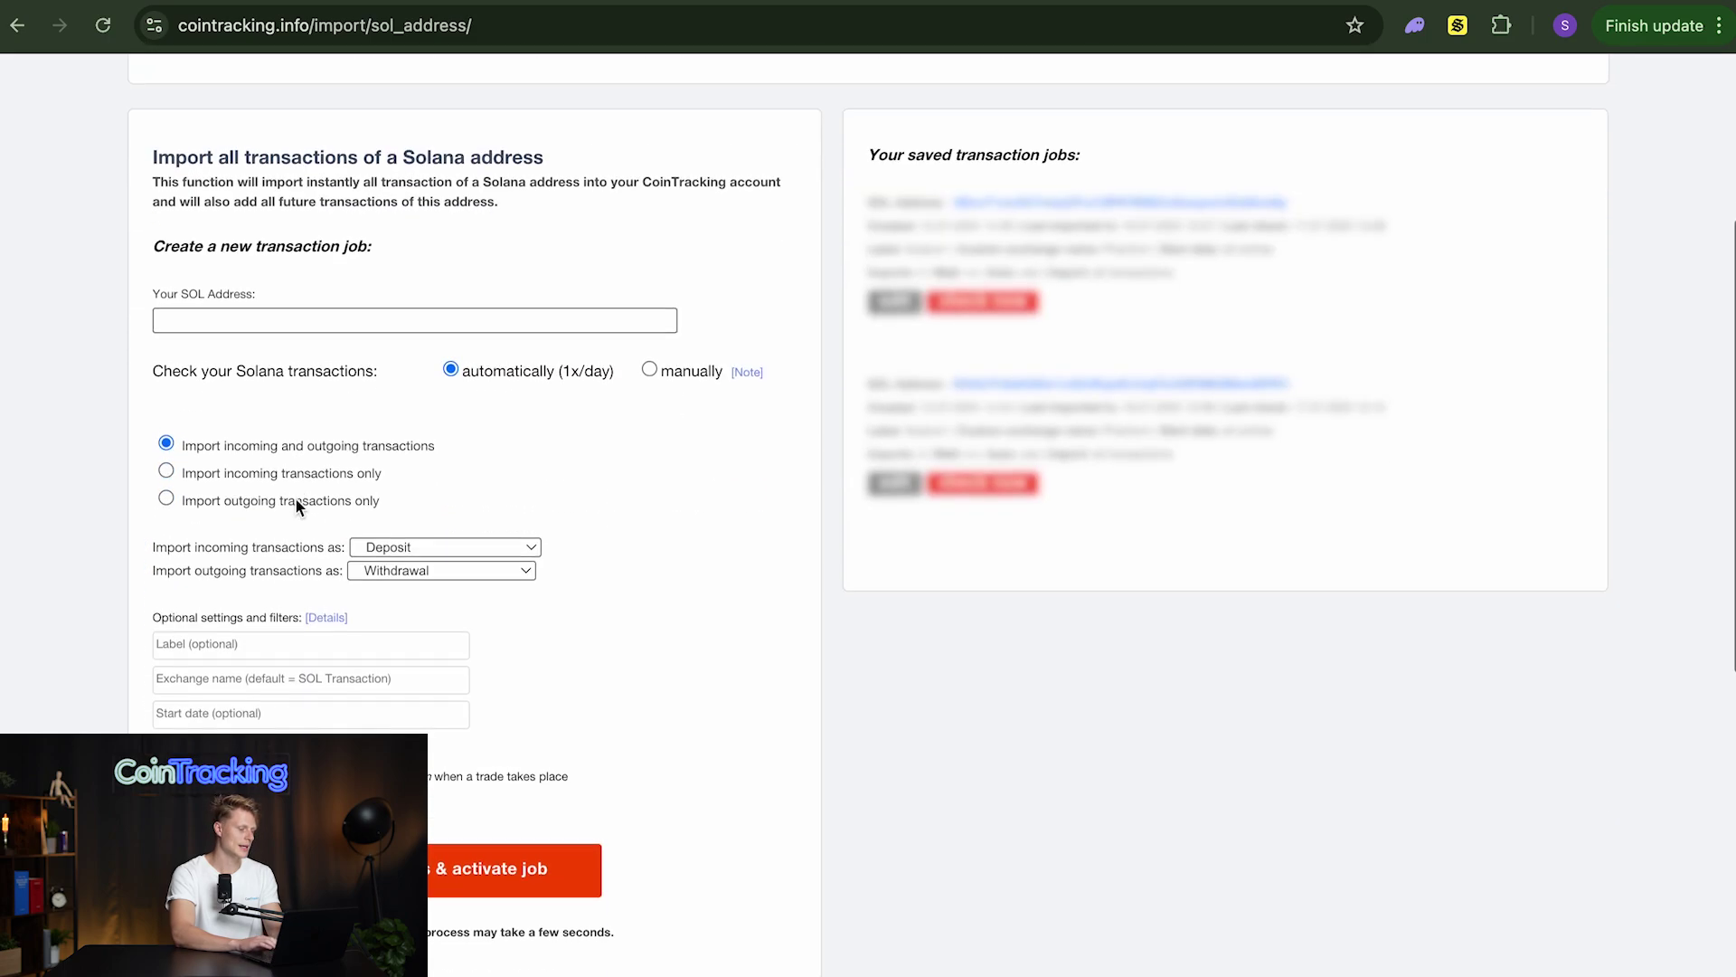
{"action": "left_click", "coordinate": [327, 316]}
{"action": "key", "text": "super+v"}
{"action": "scroll", "coordinate": [104, 427], "scroll_direction": "down", "scroll_amount": 2}
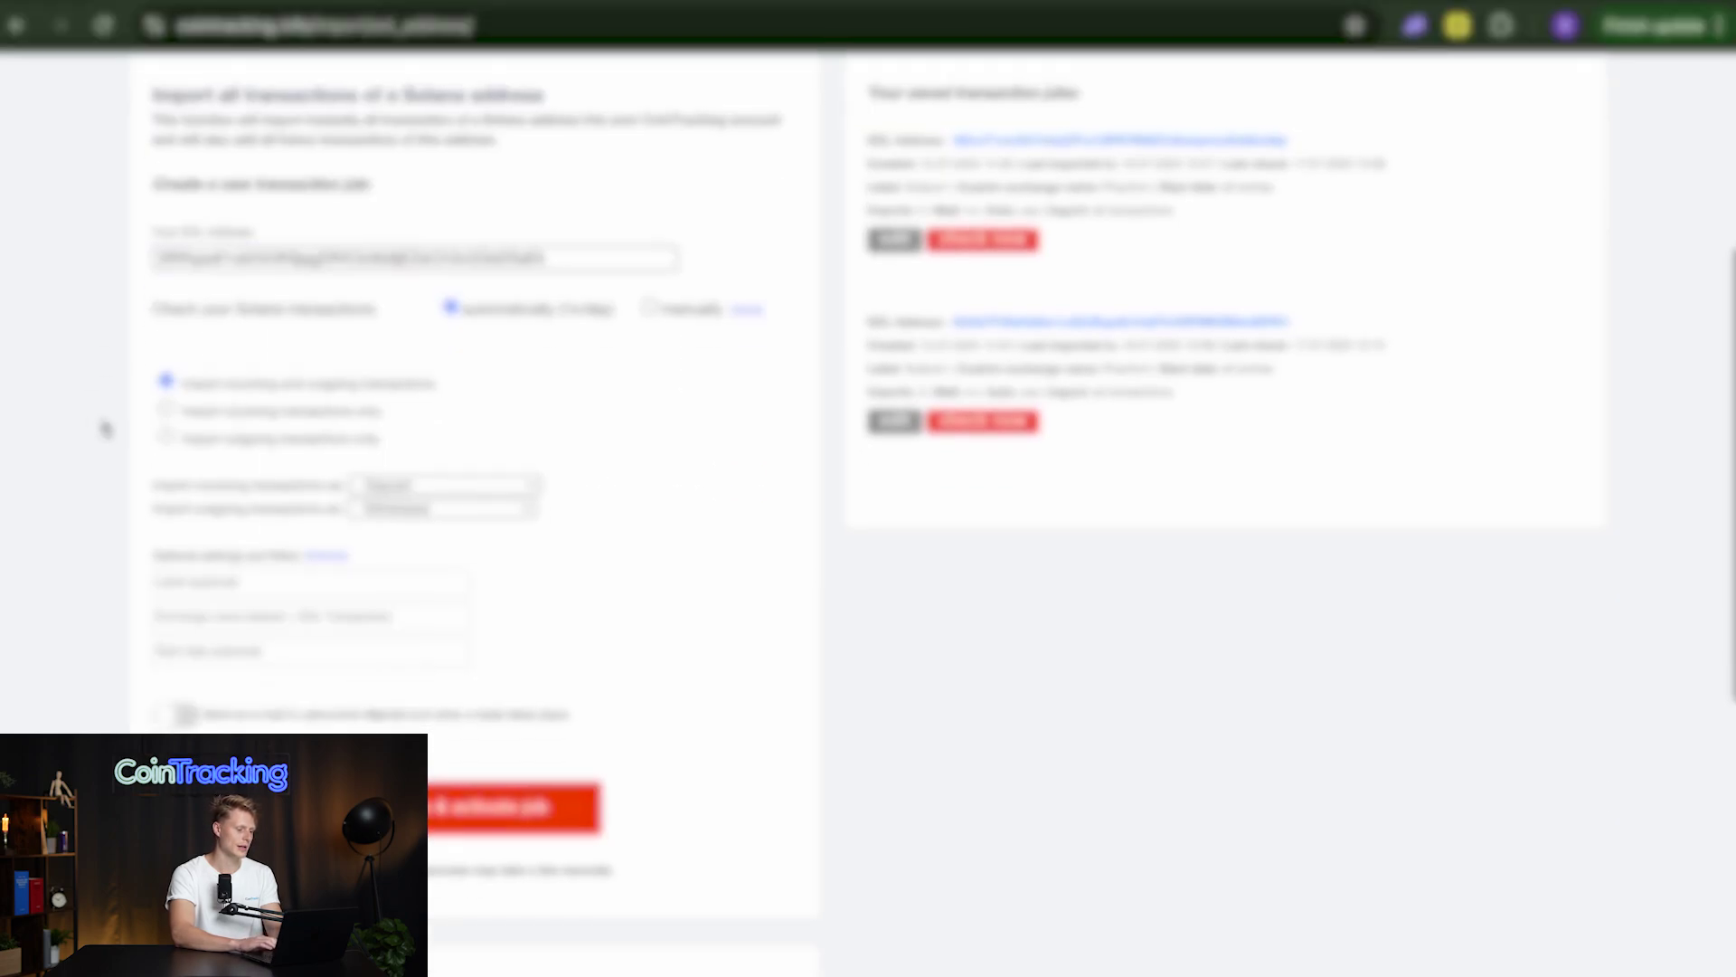
{"action": "scroll", "coordinate": [103, 427], "scroll_direction": "down", "scroll_amount": 2}
{"action": "left_click", "coordinate": [262, 347]}
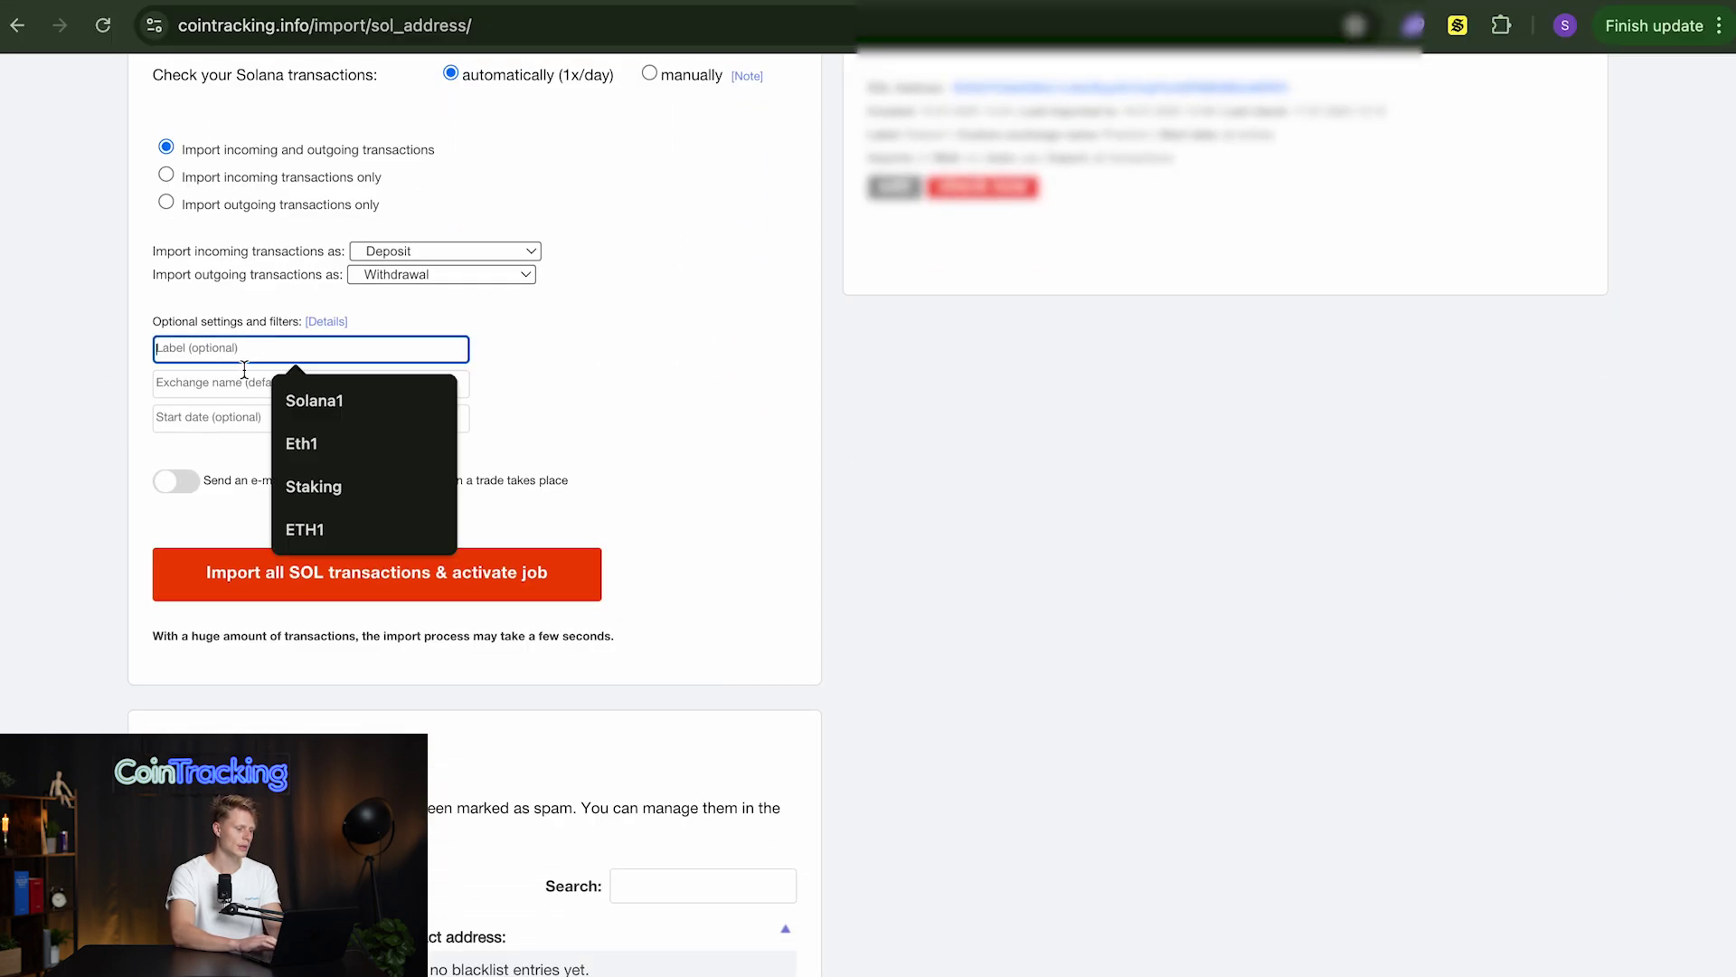
{"action": "type", "text": "SOL1"}
{"action": "left_click", "coordinate": [200, 386]}
{"action": "type", "text": "Solflare"}
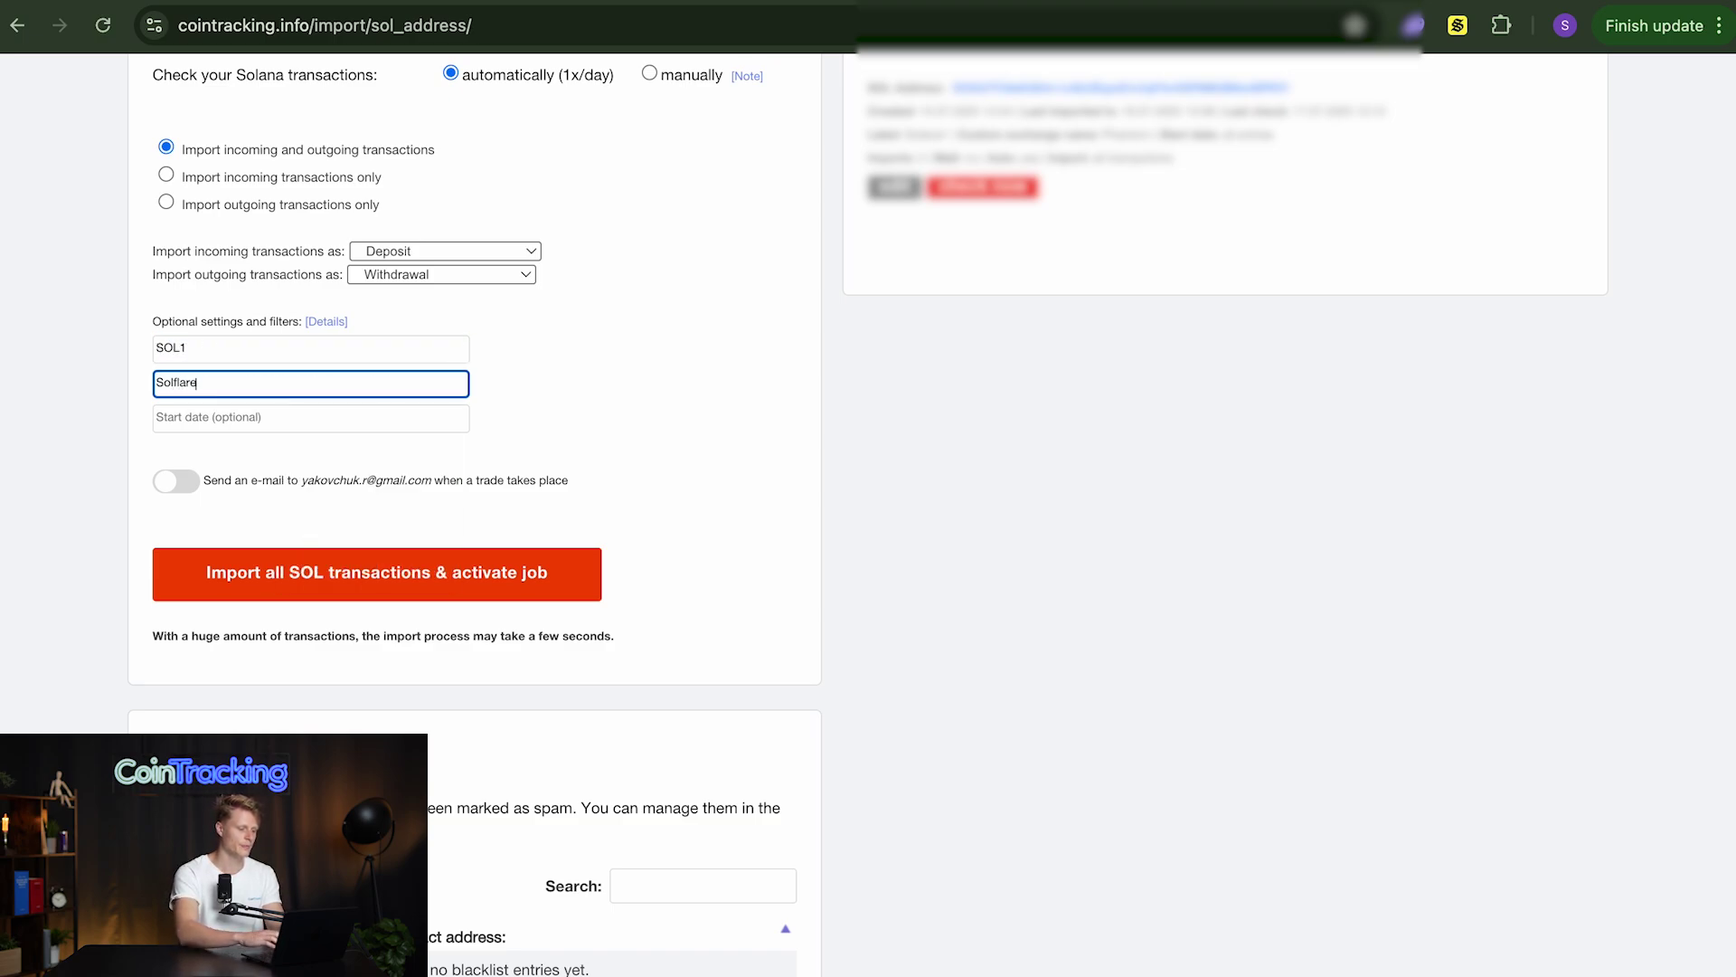
{"action": "left_click", "coordinate": [246, 599]}
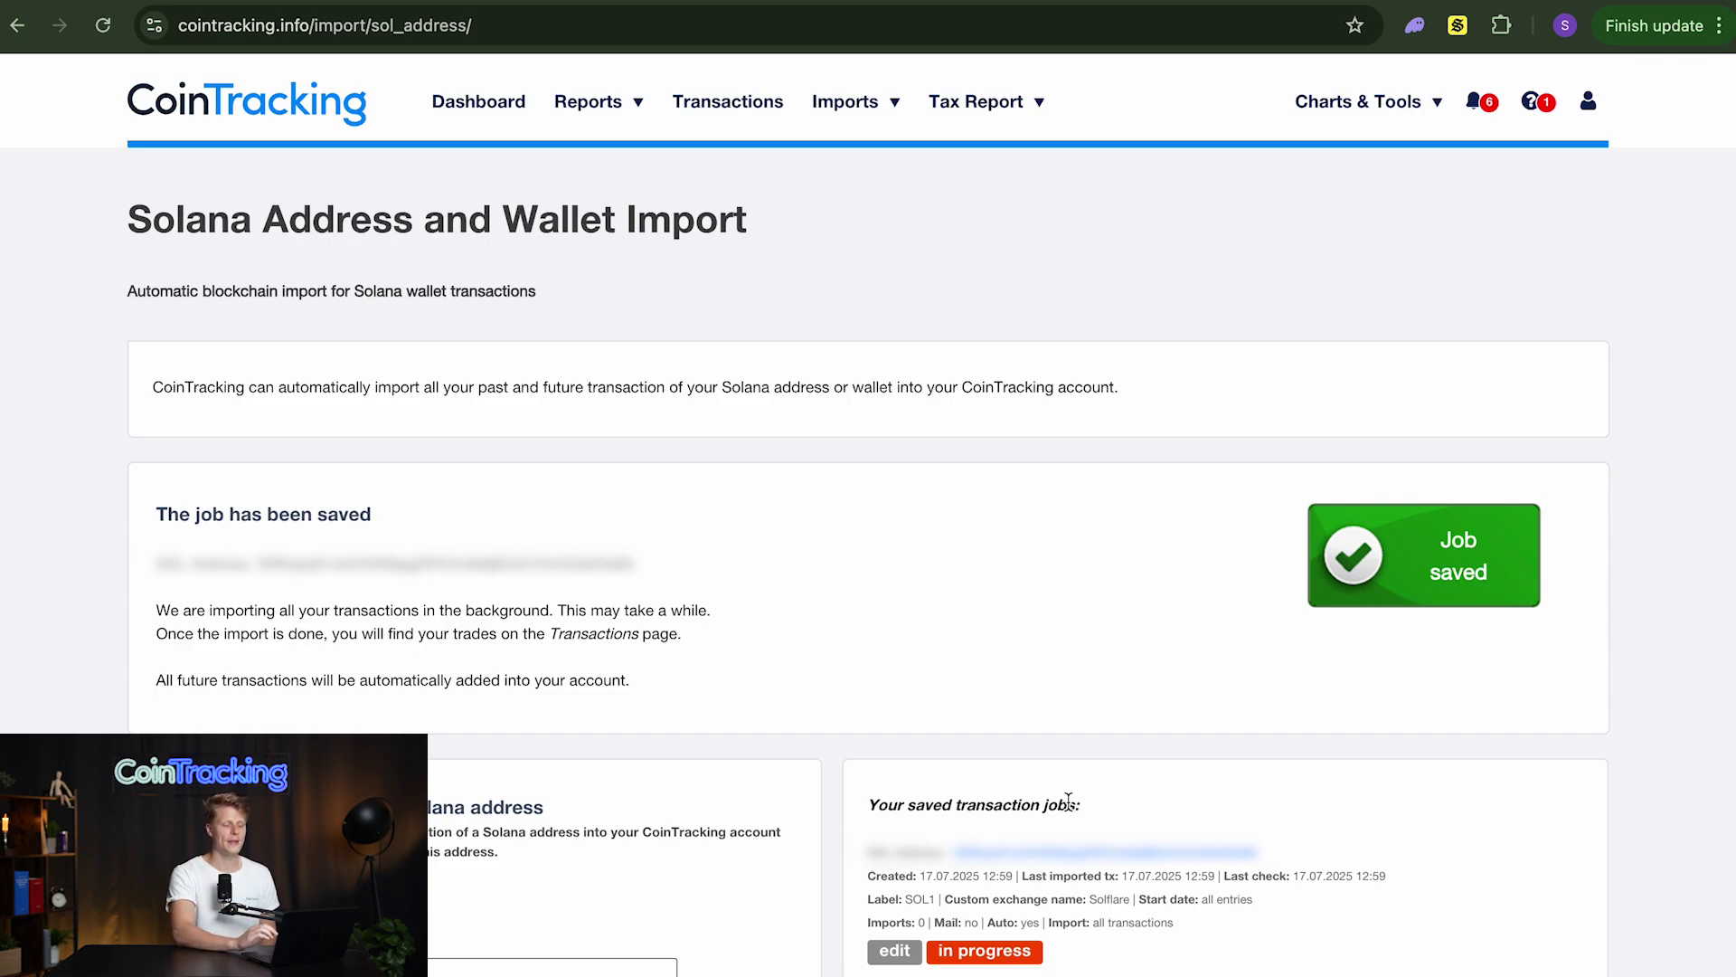
Step: Open the Crypto Tax Report page from CoinTracking's Reports menu
{"action": "left_click", "coordinate": [479, 102]}
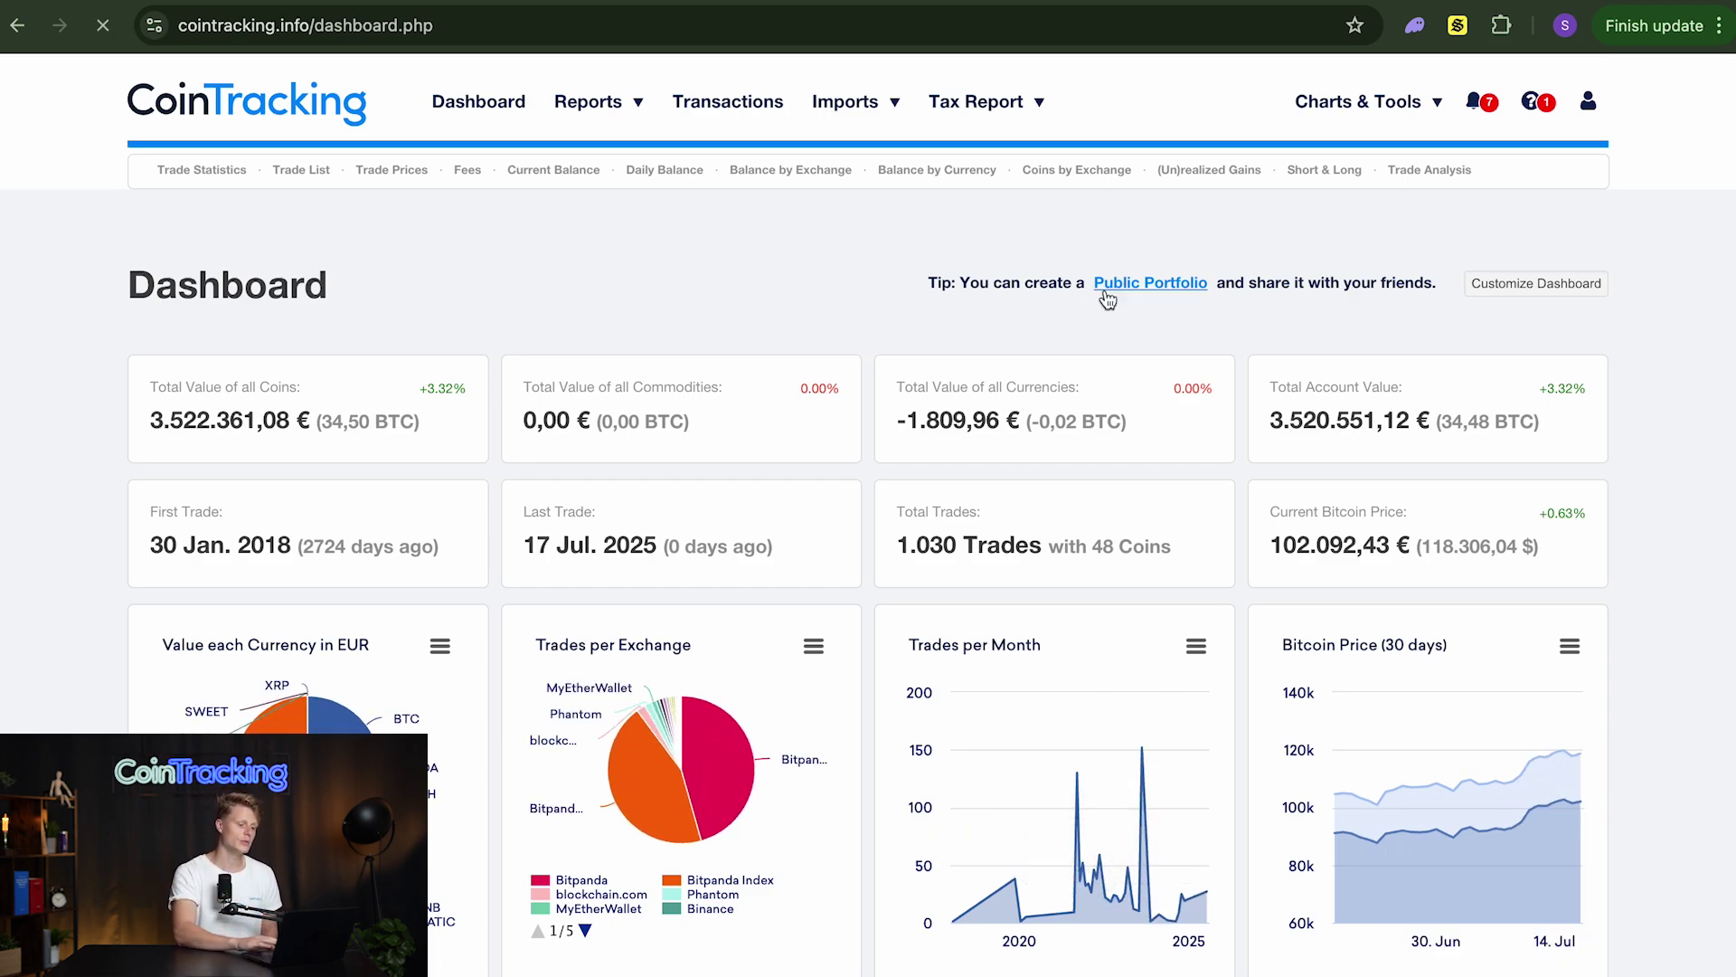
{"action": "mouse_move", "coordinate": [578, 136]}
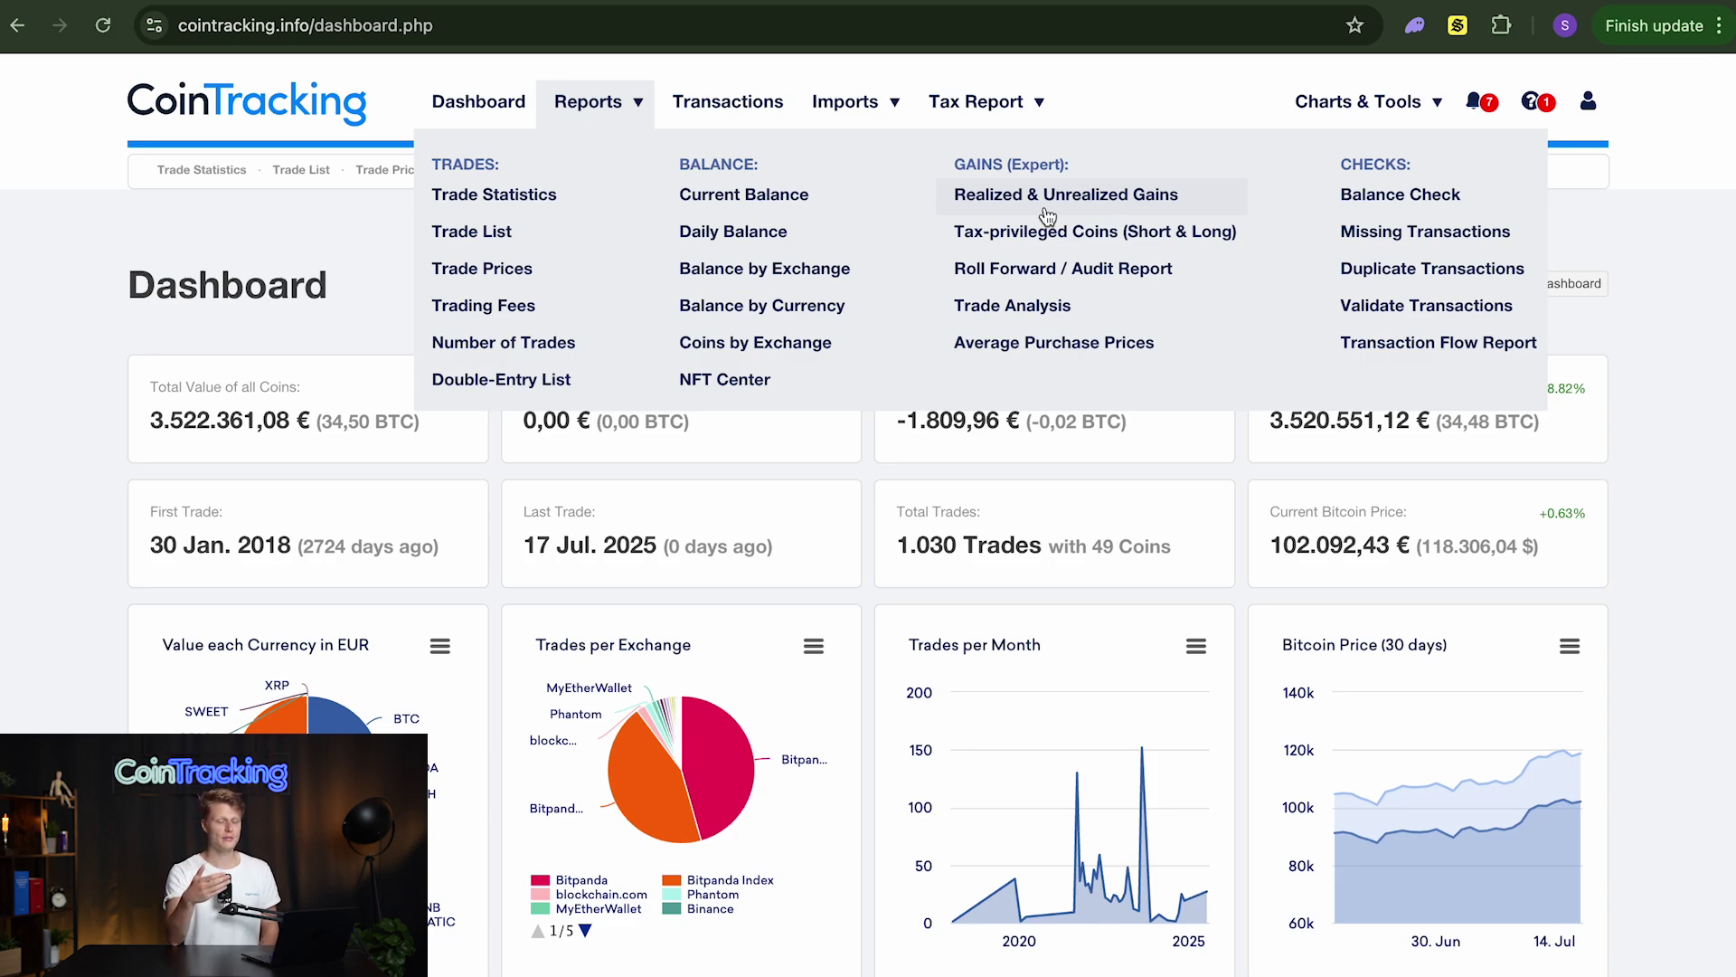
{"action": "mouse_move", "coordinate": [995, 90]}
{"action": "left_click", "coordinate": [981, 175]}
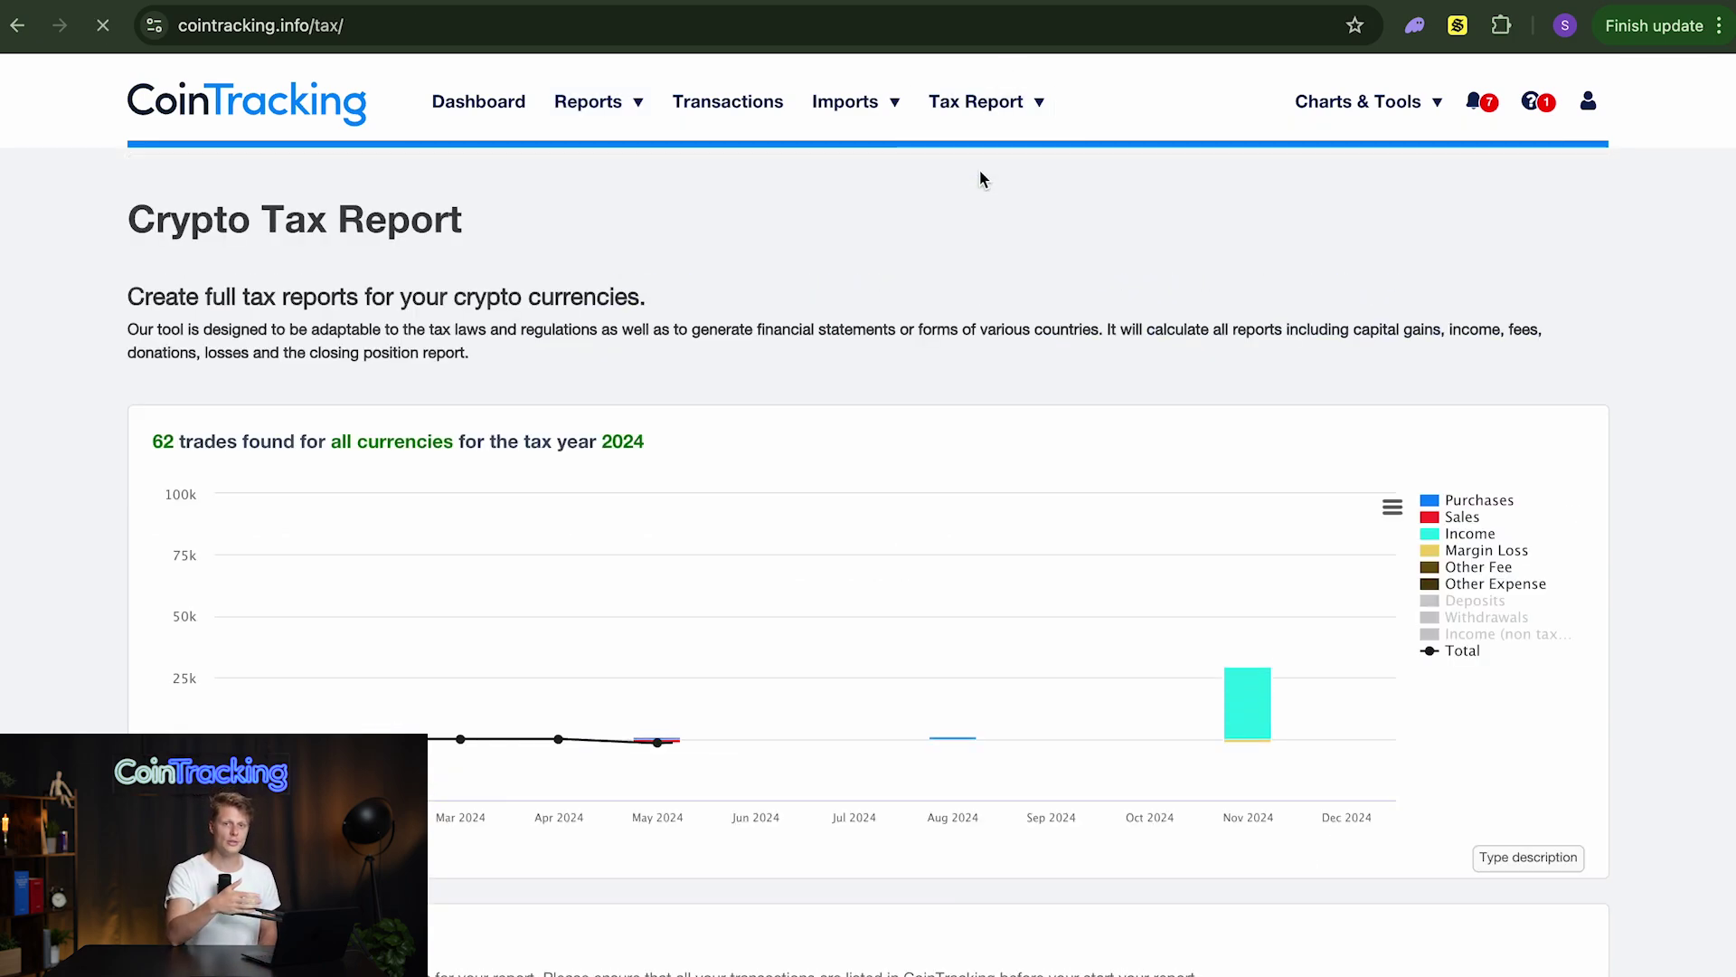
Step: Generate a new 2024 tax report with United States as the country
{"action": "scroll", "coordinate": [982, 178], "scroll_direction": "down", "scroll_amount": 10}
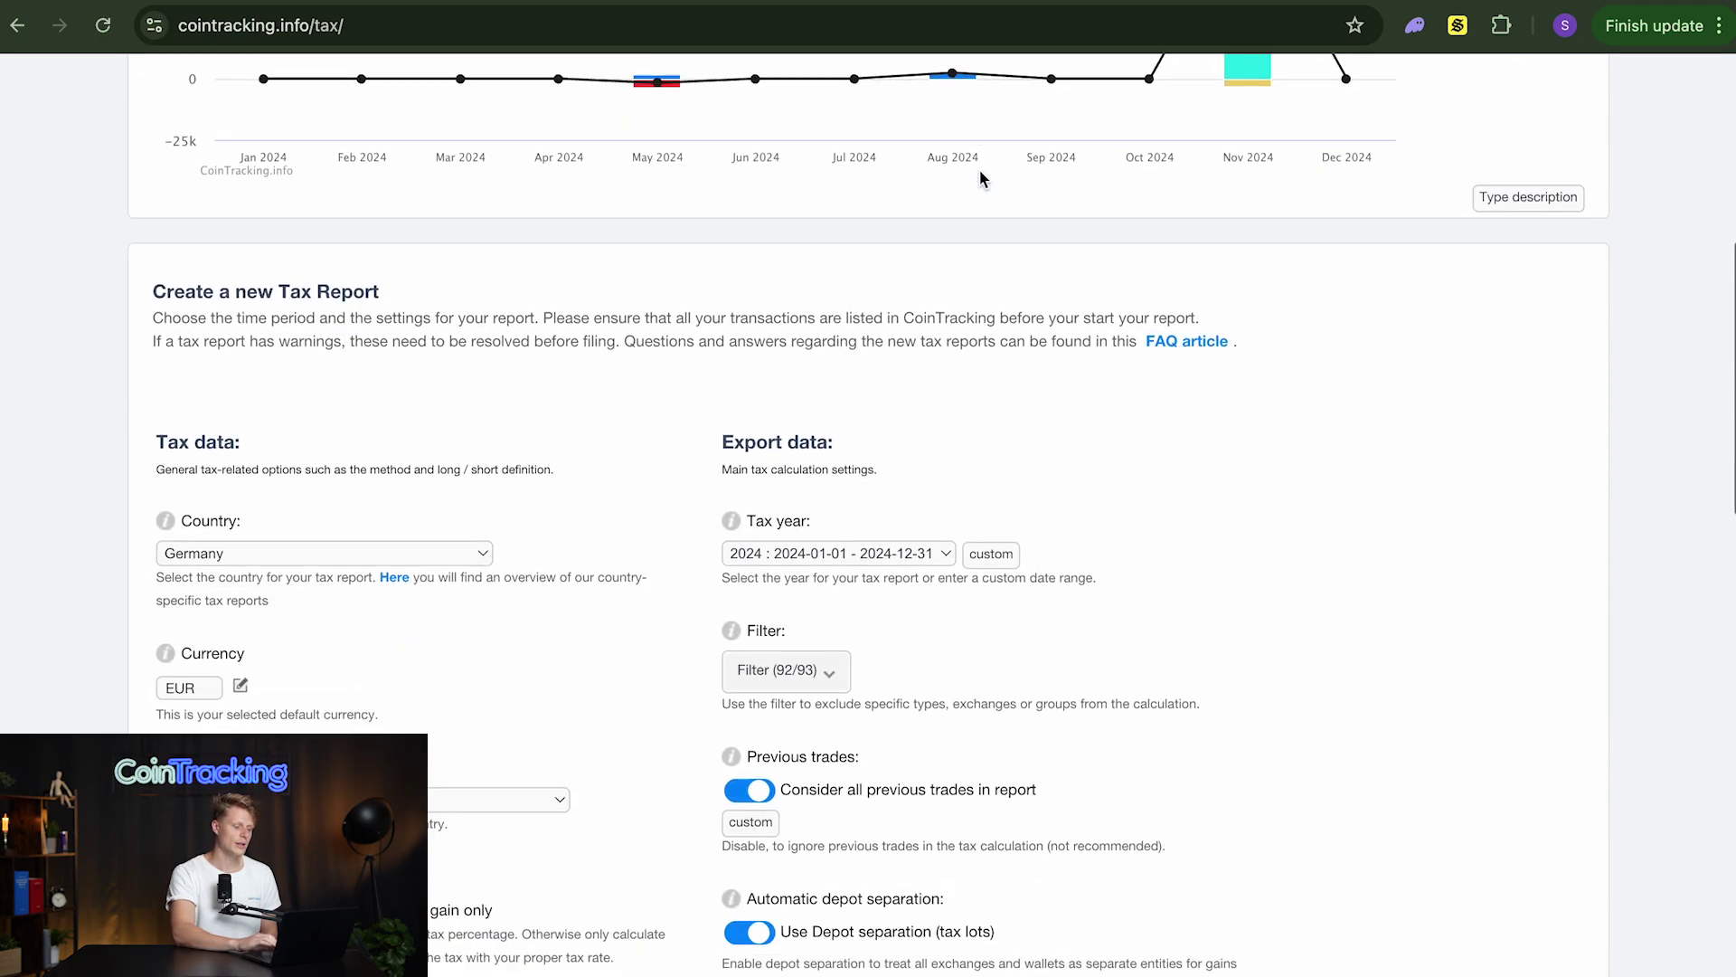
{"action": "left_click", "coordinate": [409, 369]}
{"action": "scroll", "coordinate": [410, 369], "scroll_direction": "down", "scroll_amount": 15}
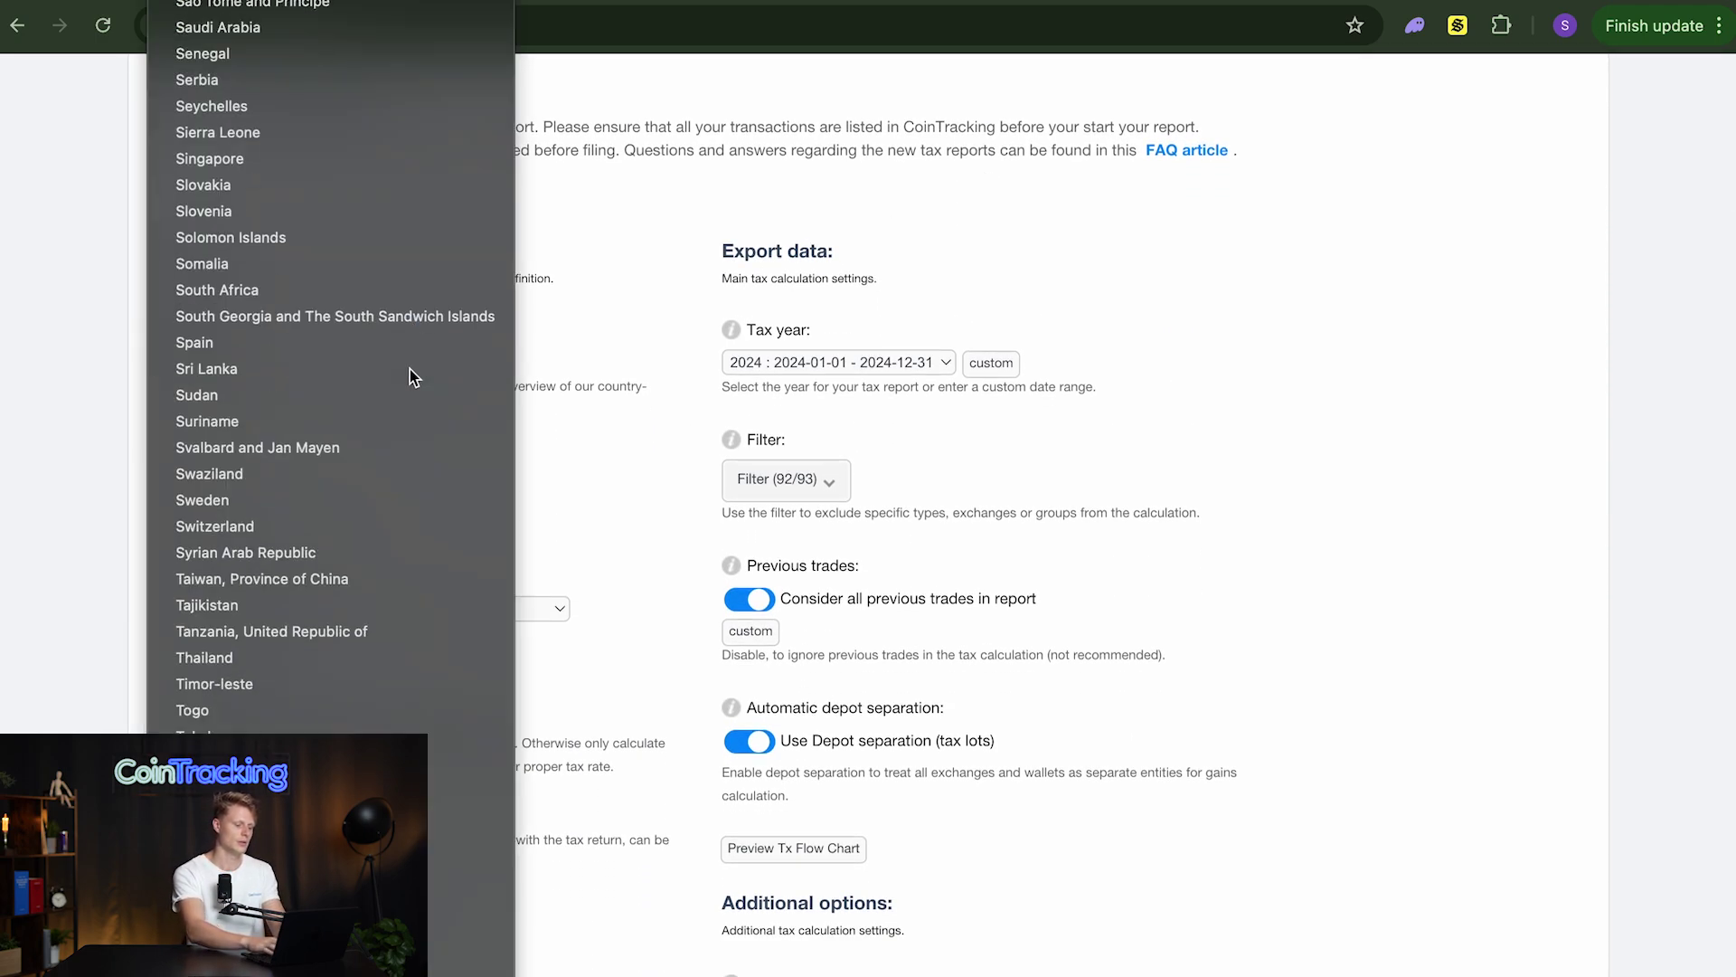
{"action": "scroll", "coordinate": [310, 678], "scroll_direction": "down", "scroll_amount": 5}
{"action": "left_click", "coordinate": [361, 841]}
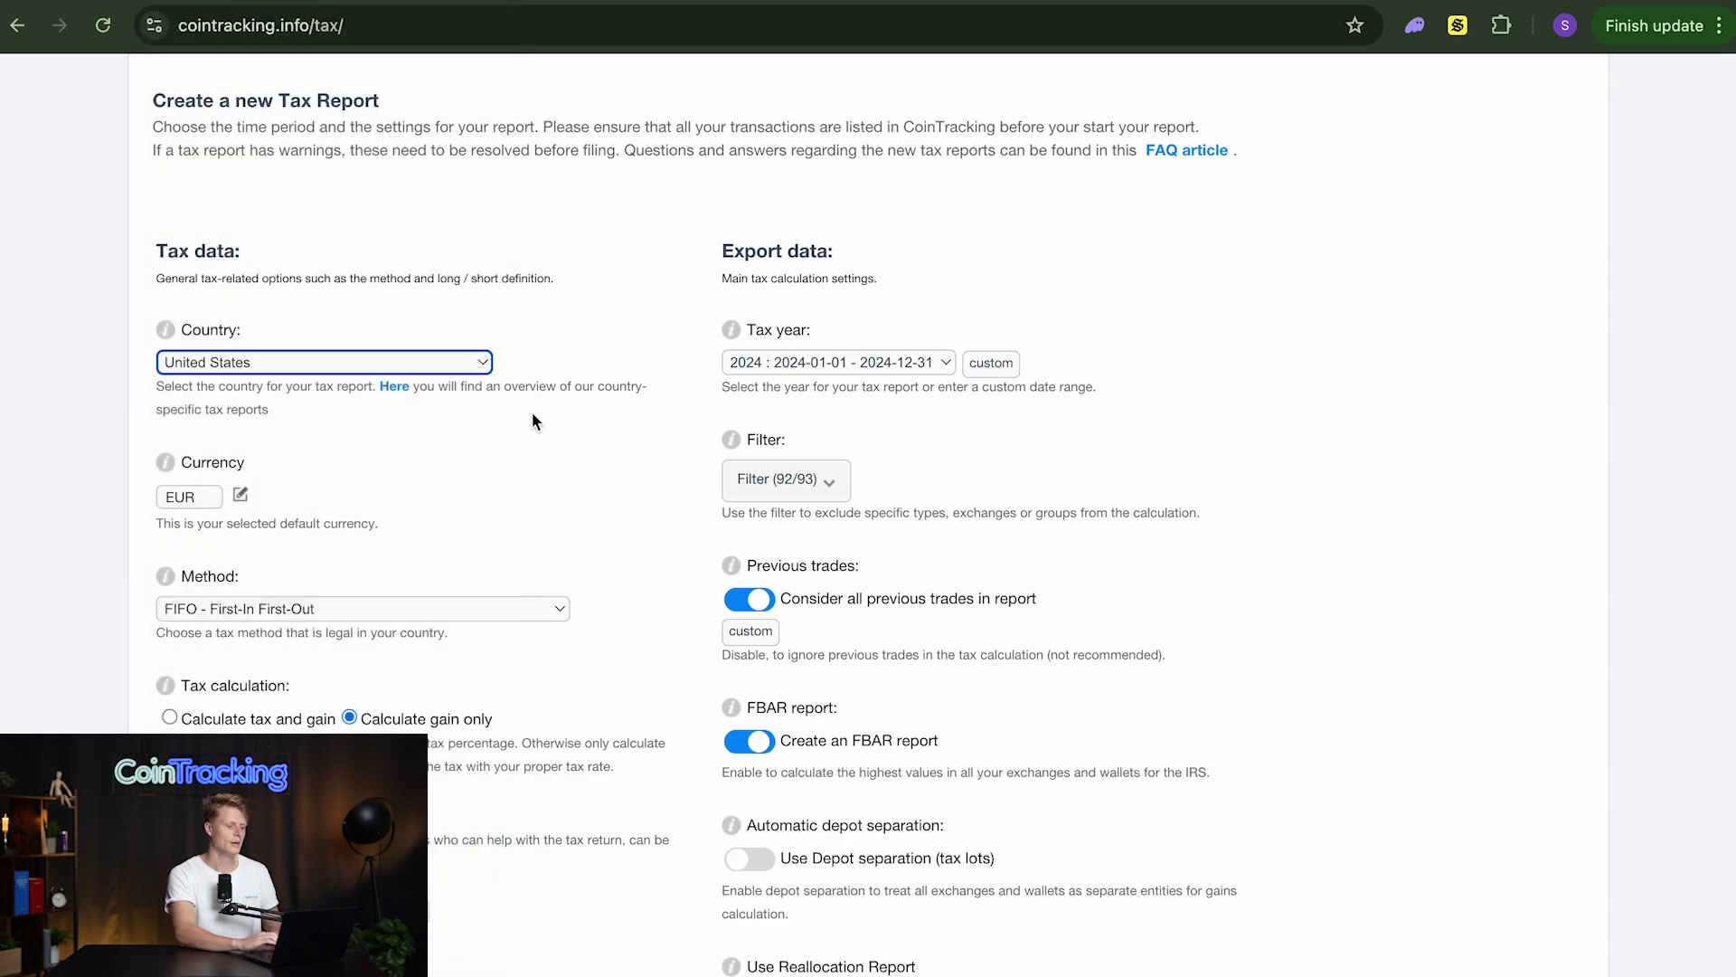
{"action": "scroll", "coordinate": [530, 410], "scroll_direction": "down", "scroll_amount": 3}
{"action": "scroll", "coordinate": [530, 411], "scroll_direction": "up", "scroll_amount": 1}
{"action": "scroll", "coordinate": [532, 419], "scroll_direction": "up", "scroll_amount": 1}
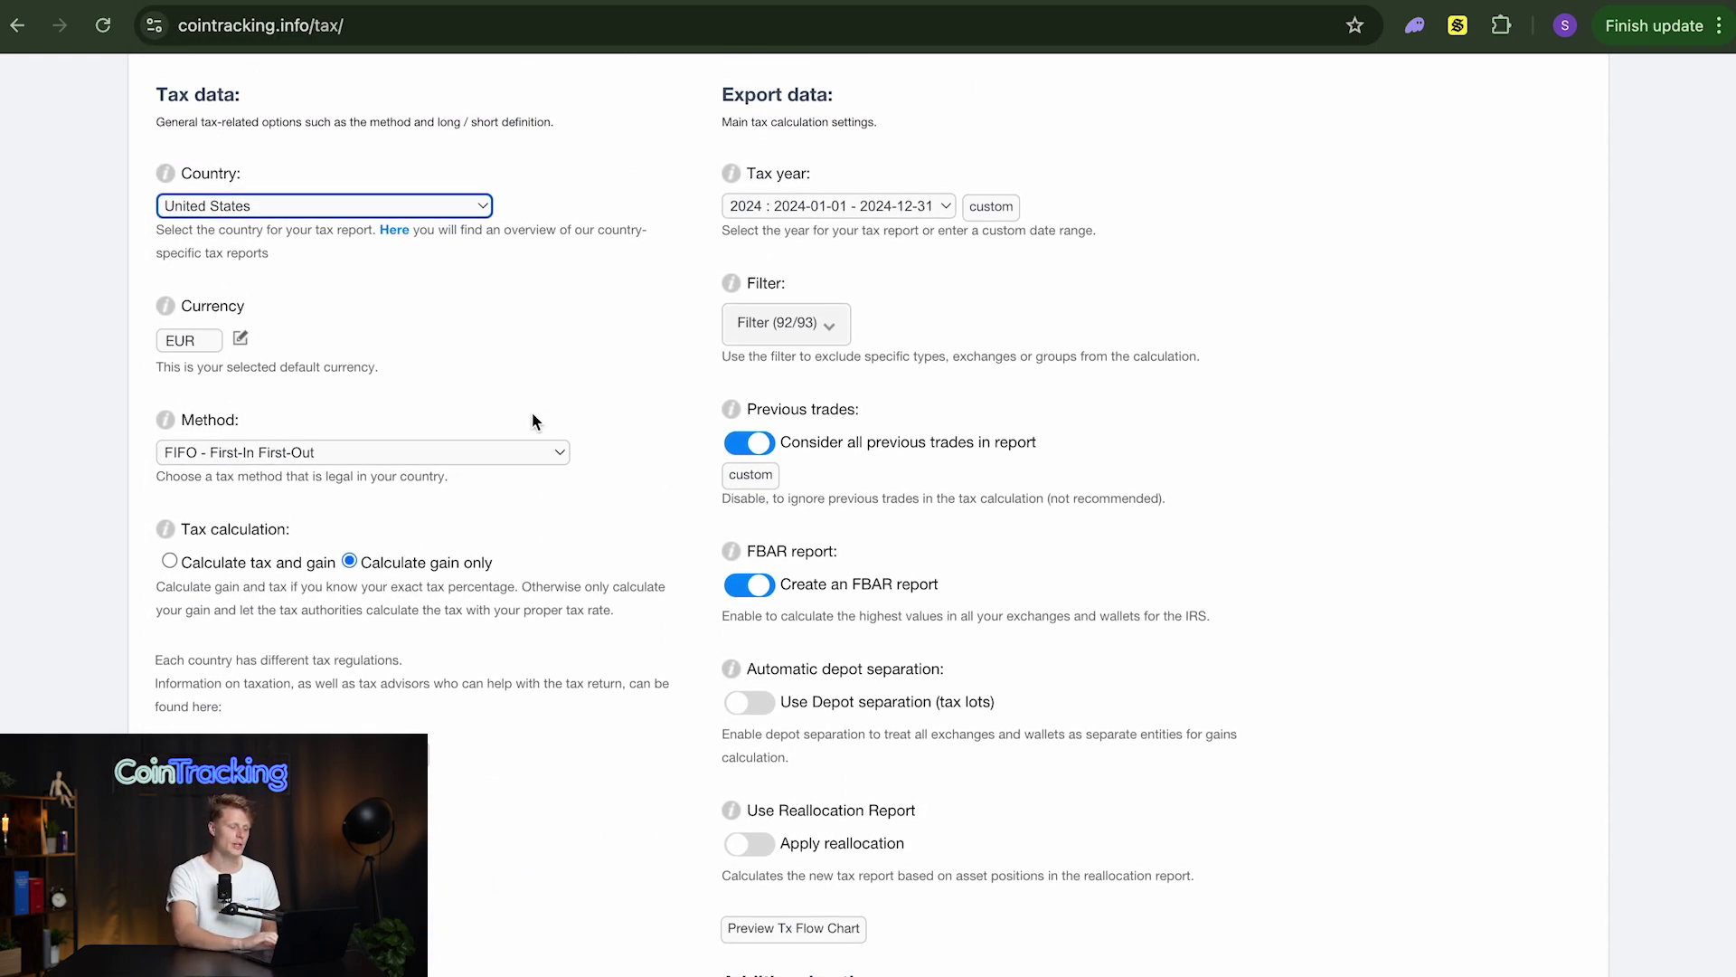
{"action": "scroll", "coordinate": [532, 419], "scroll_direction": "down", "scroll_amount": 8}
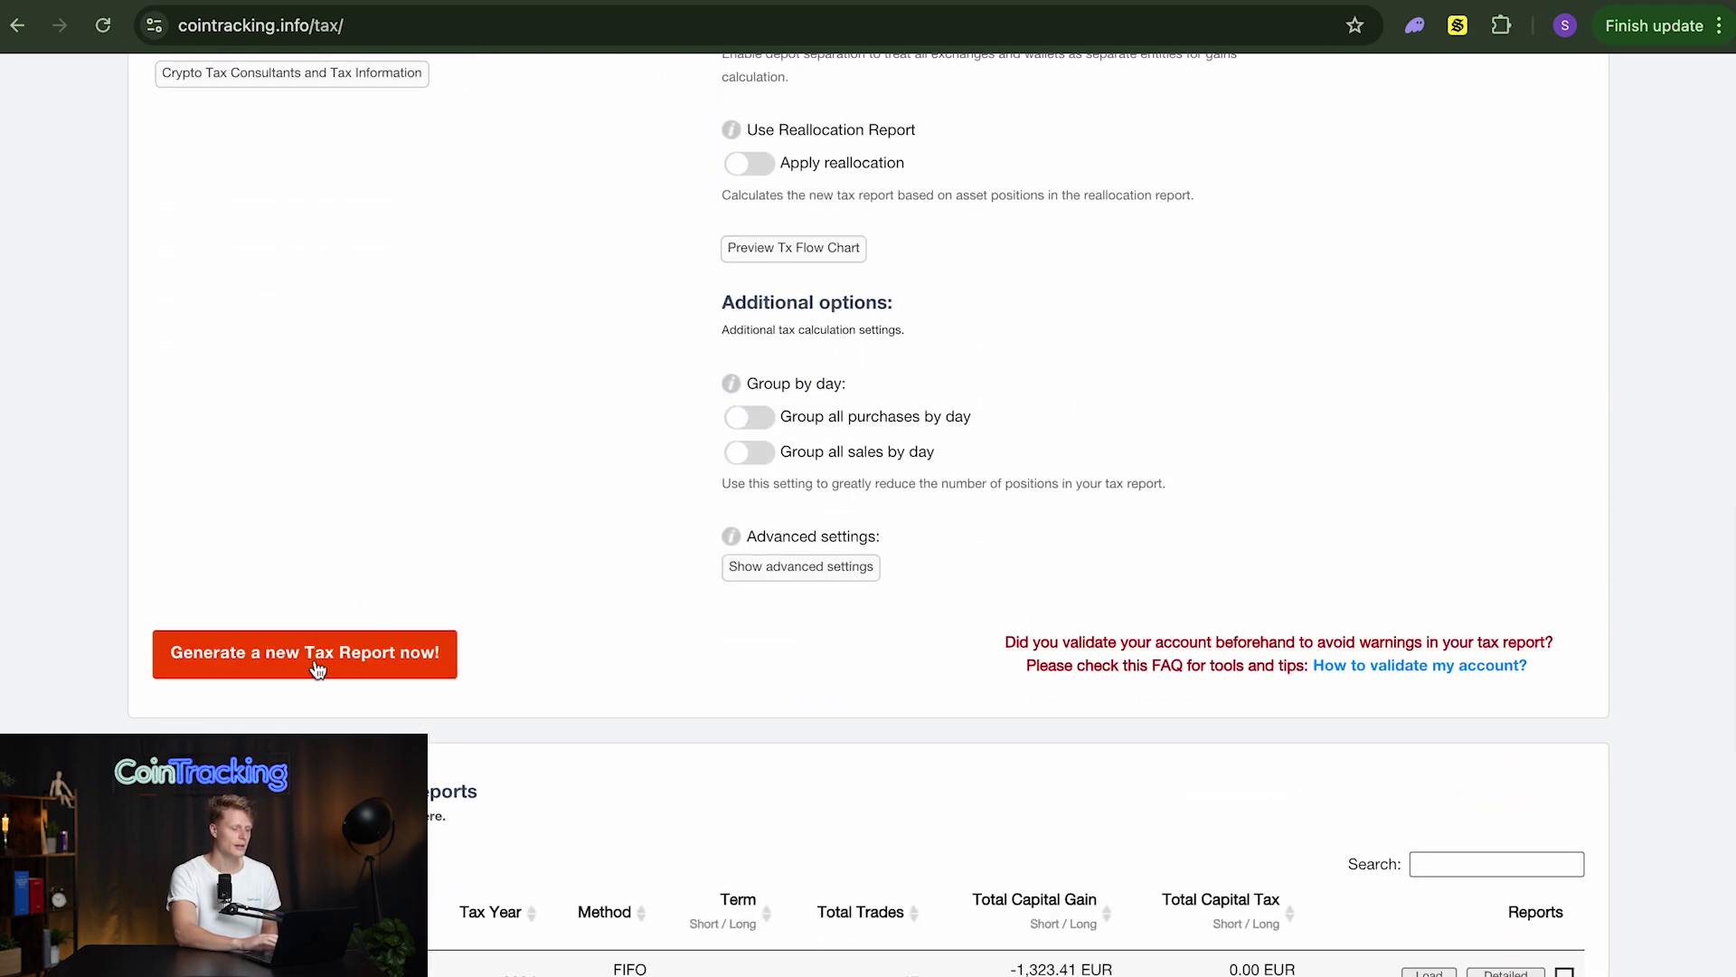
{"action": "left_click", "coordinate": [317, 654]}
Step: Load the newest 2024 tax report to view its gains and income summary
{"action": "scroll", "coordinate": [606, 554], "scroll_direction": "down", "scroll_amount": 2}
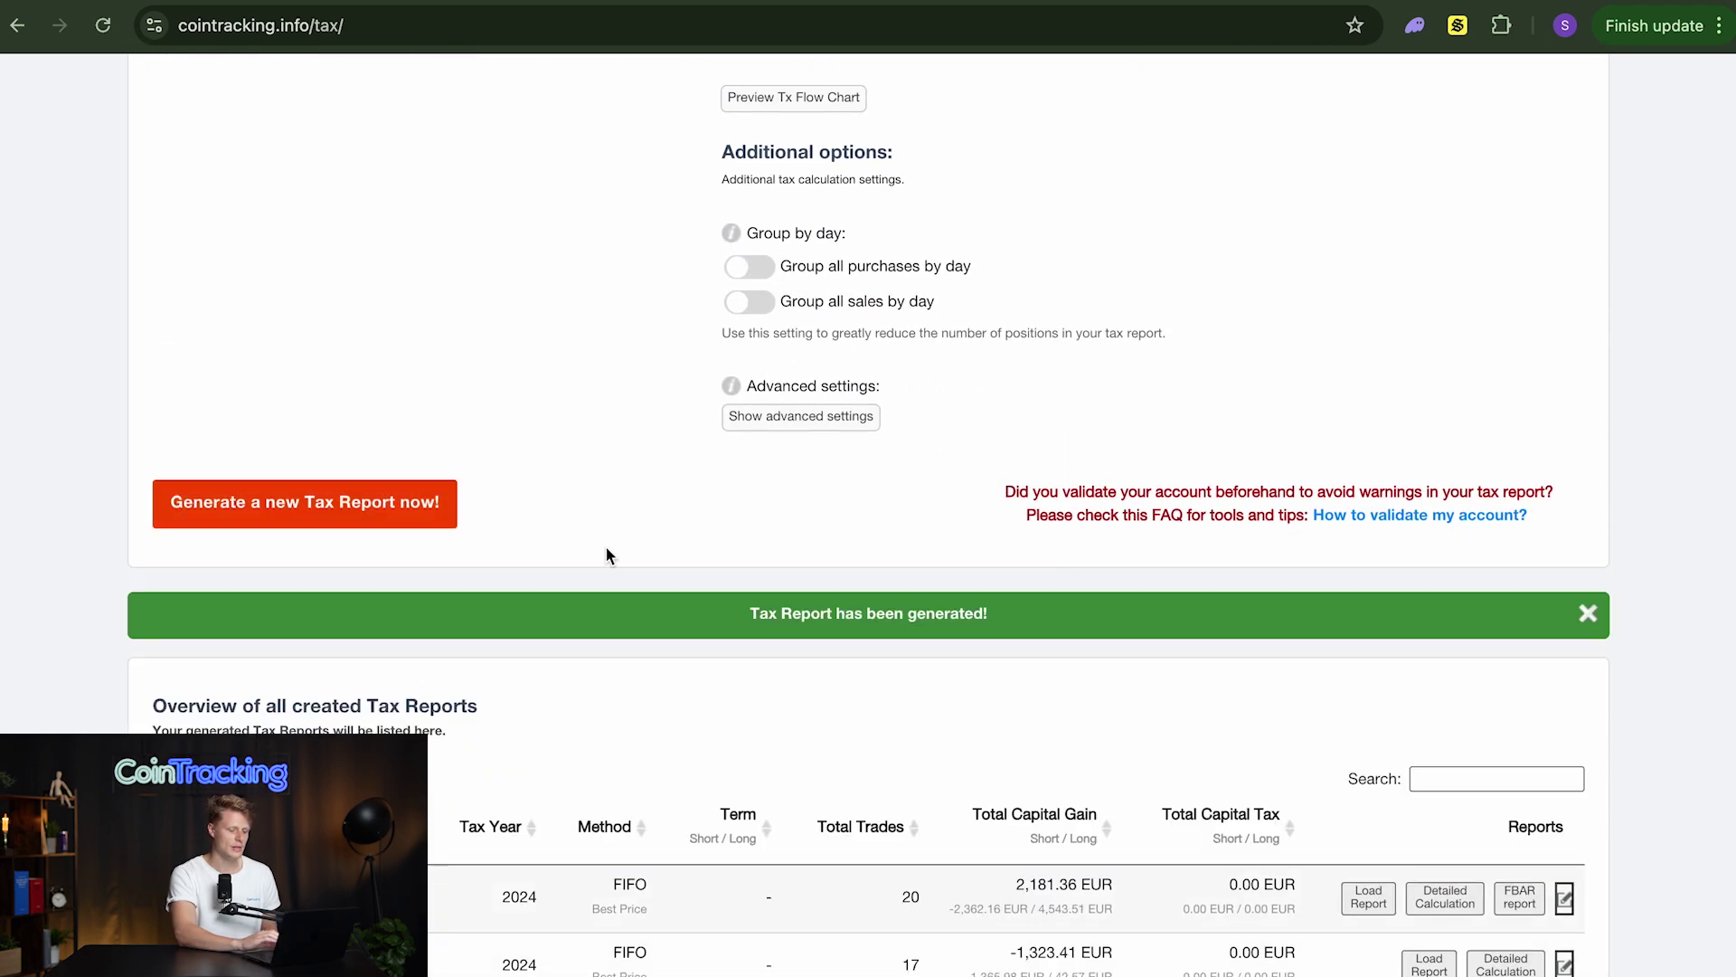
{"action": "scroll", "coordinate": [606, 553], "scroll_direction": "down", "scroll_amount": 1}
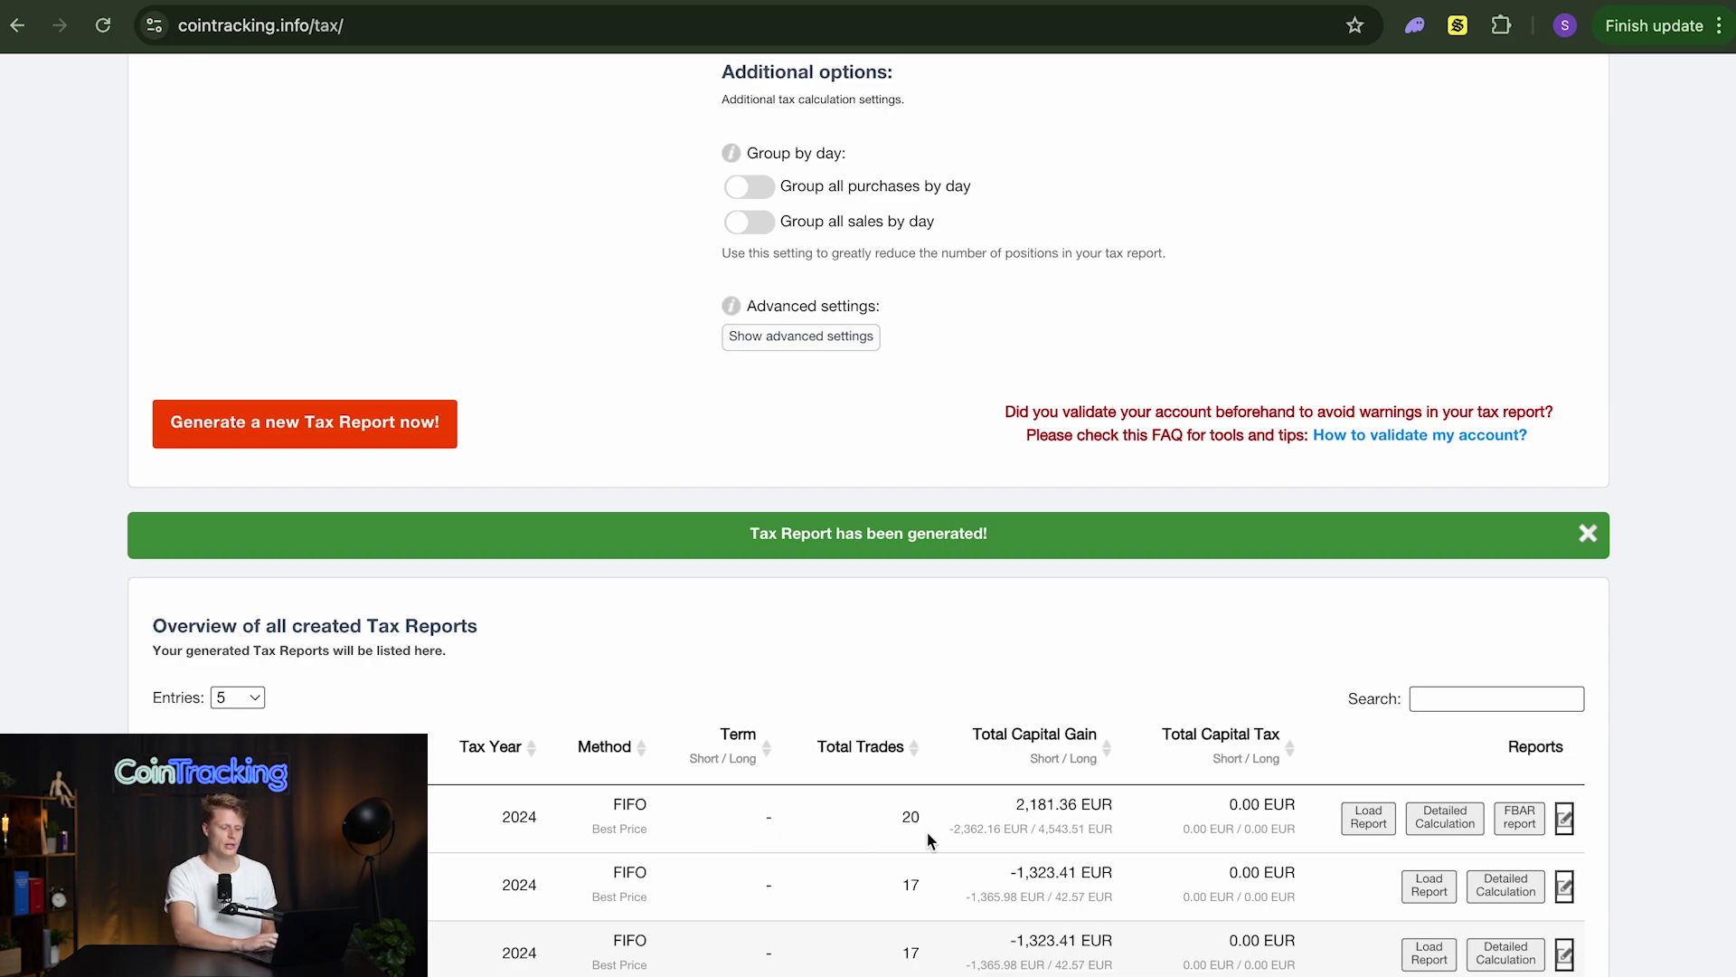
{"action": "left_click", "coordinate": [1362, 819]}
{"action": "scroll", "coordinate": [601, 749], "scroll_direction": "down", "scroll_amount": 7}
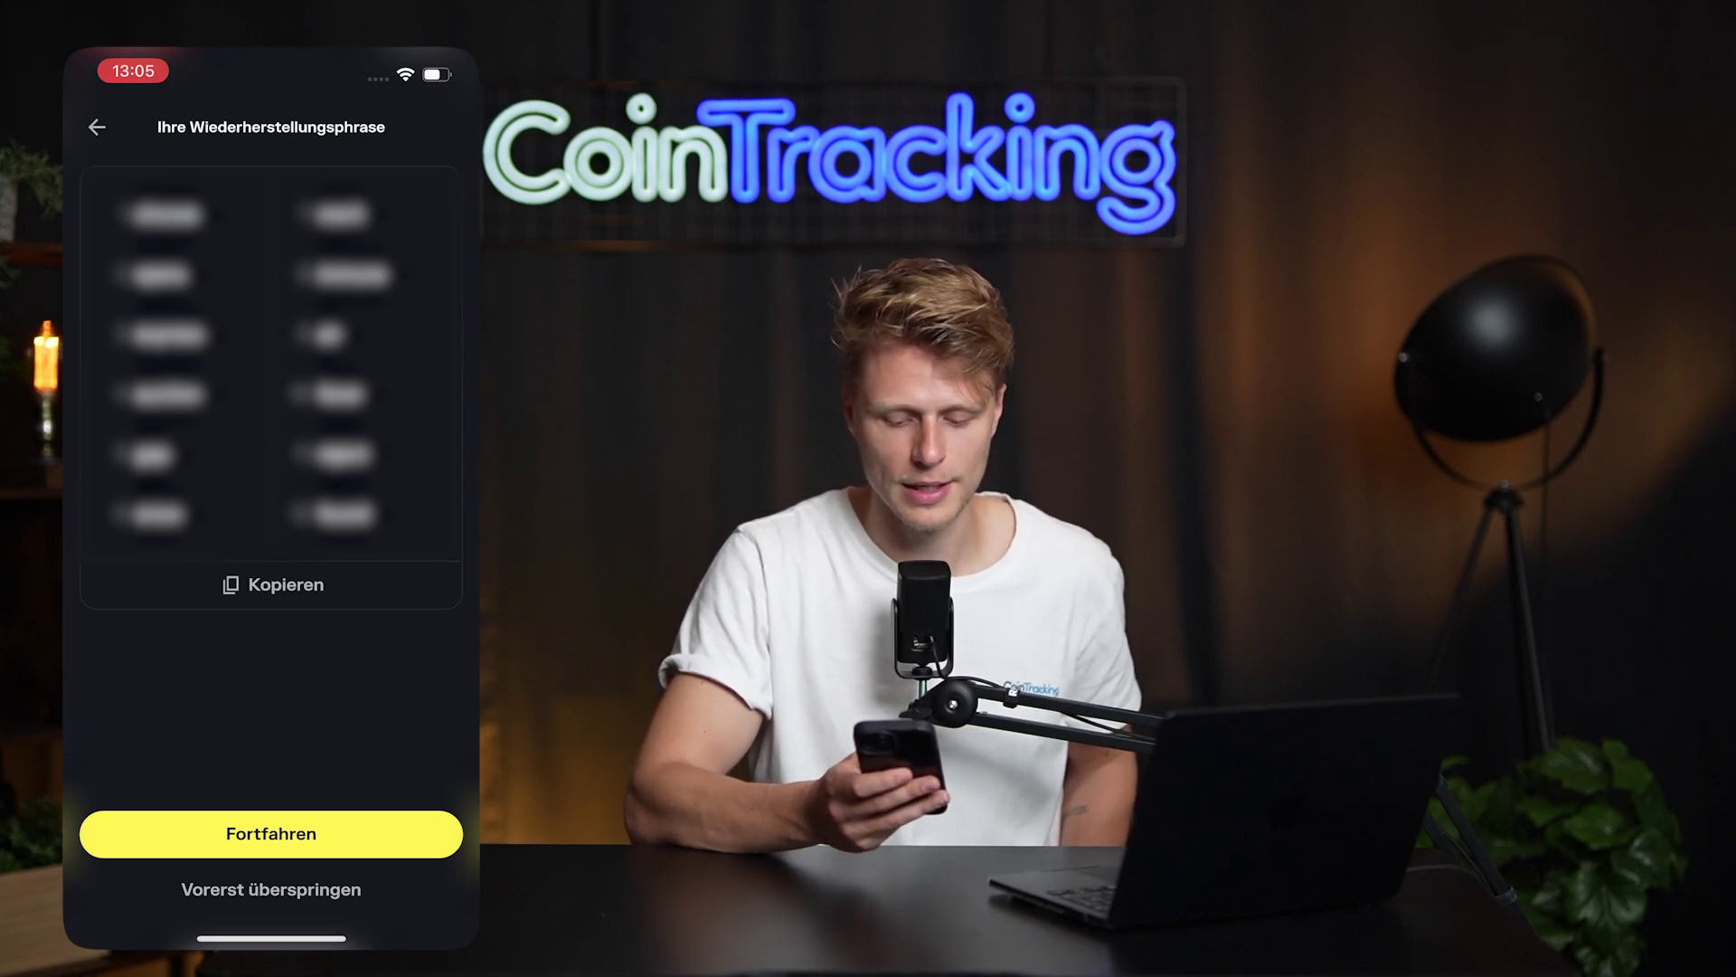
Step: Recheck the recovery phrase, then select the requested word to confirm it
{"action": "left_click", "coordinate": [270, 832]}
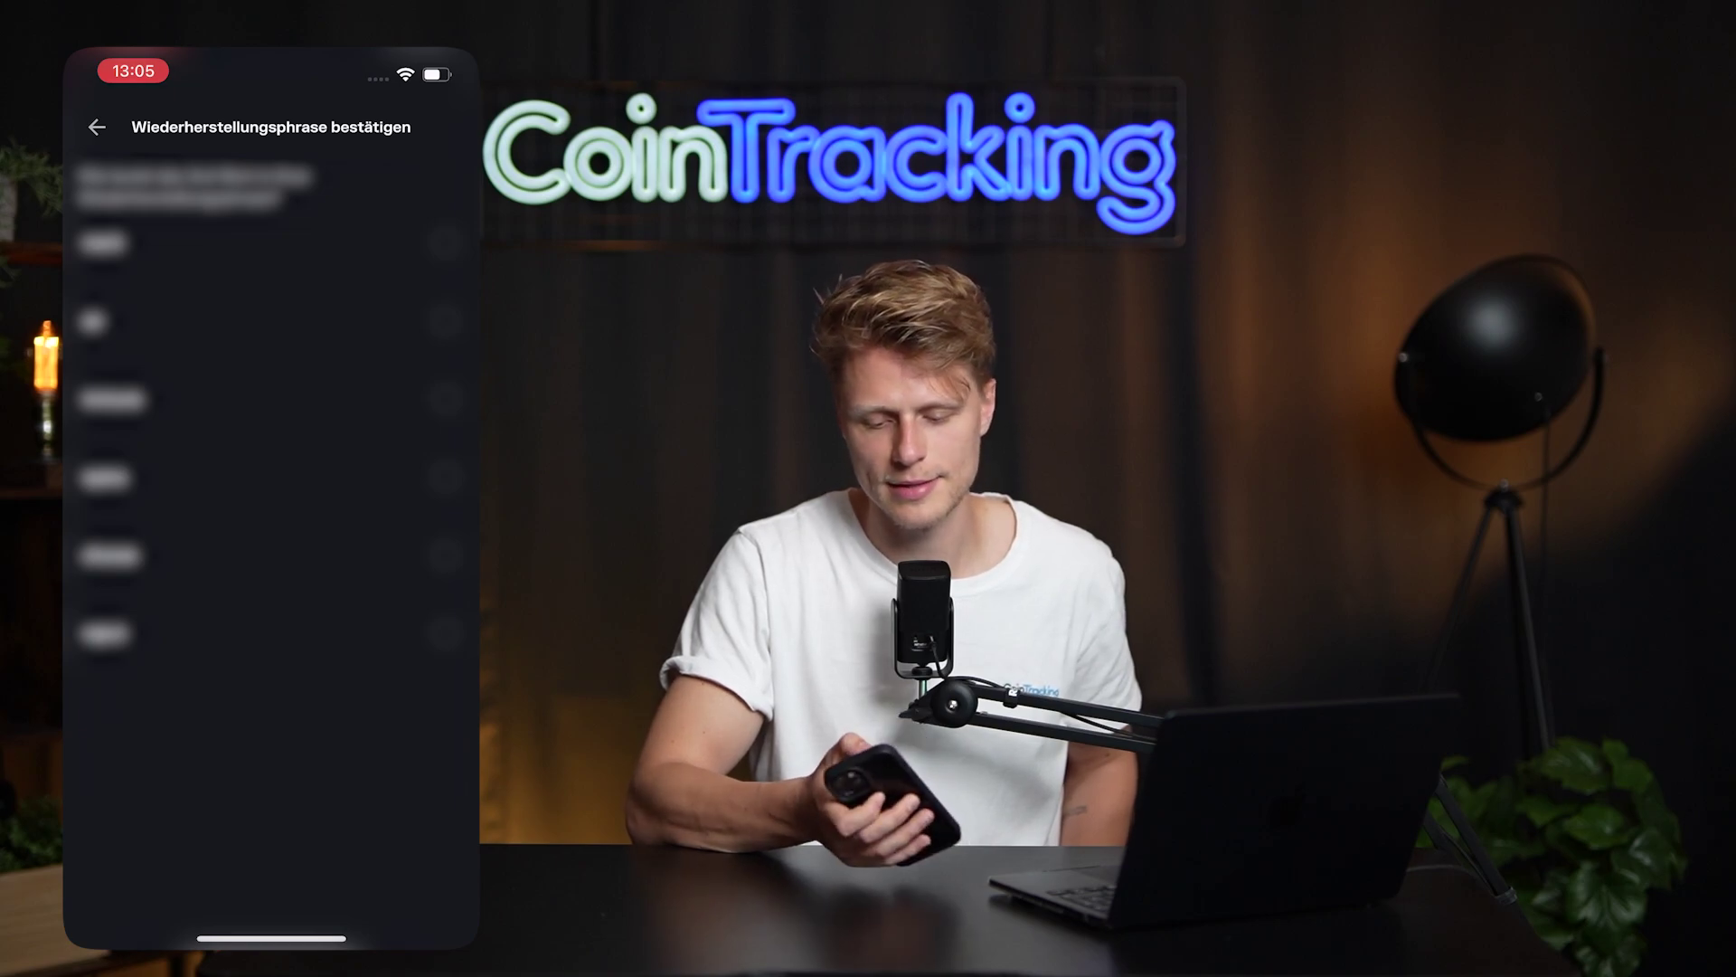
{"action": "left_click", "coordinate": [97, 126]}
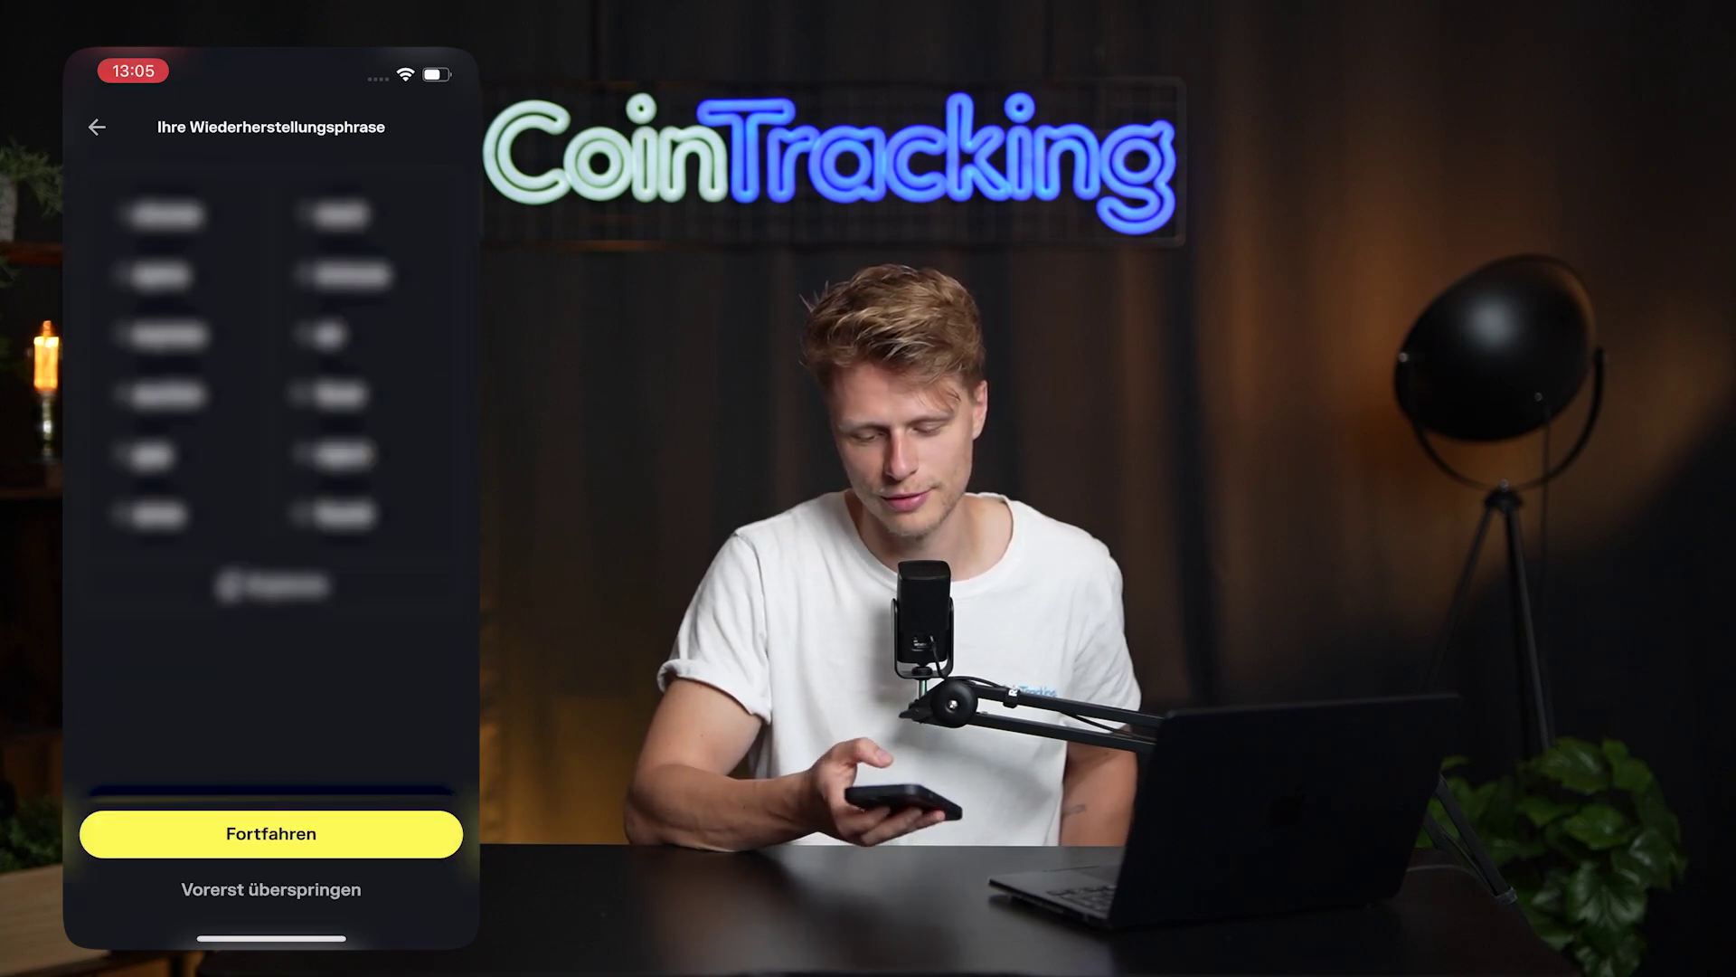
{"action": "left_click", "coordinate": [271, 833]}
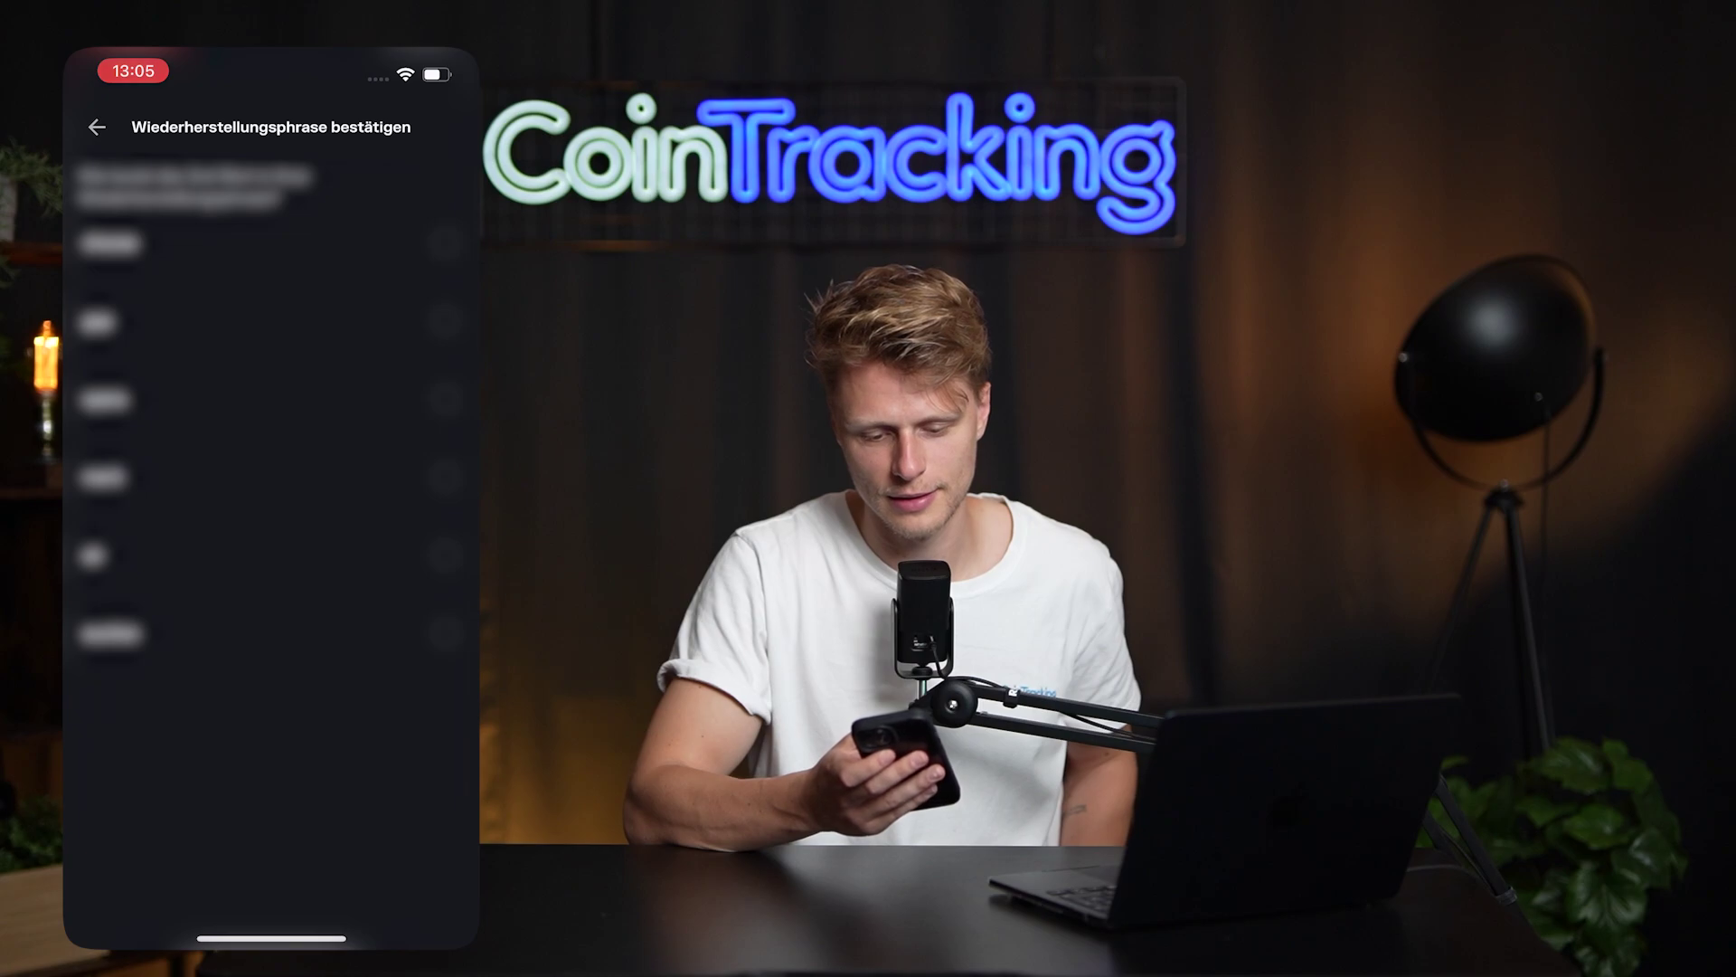
{"action": "left_click", "coordinate": [444, 399]}
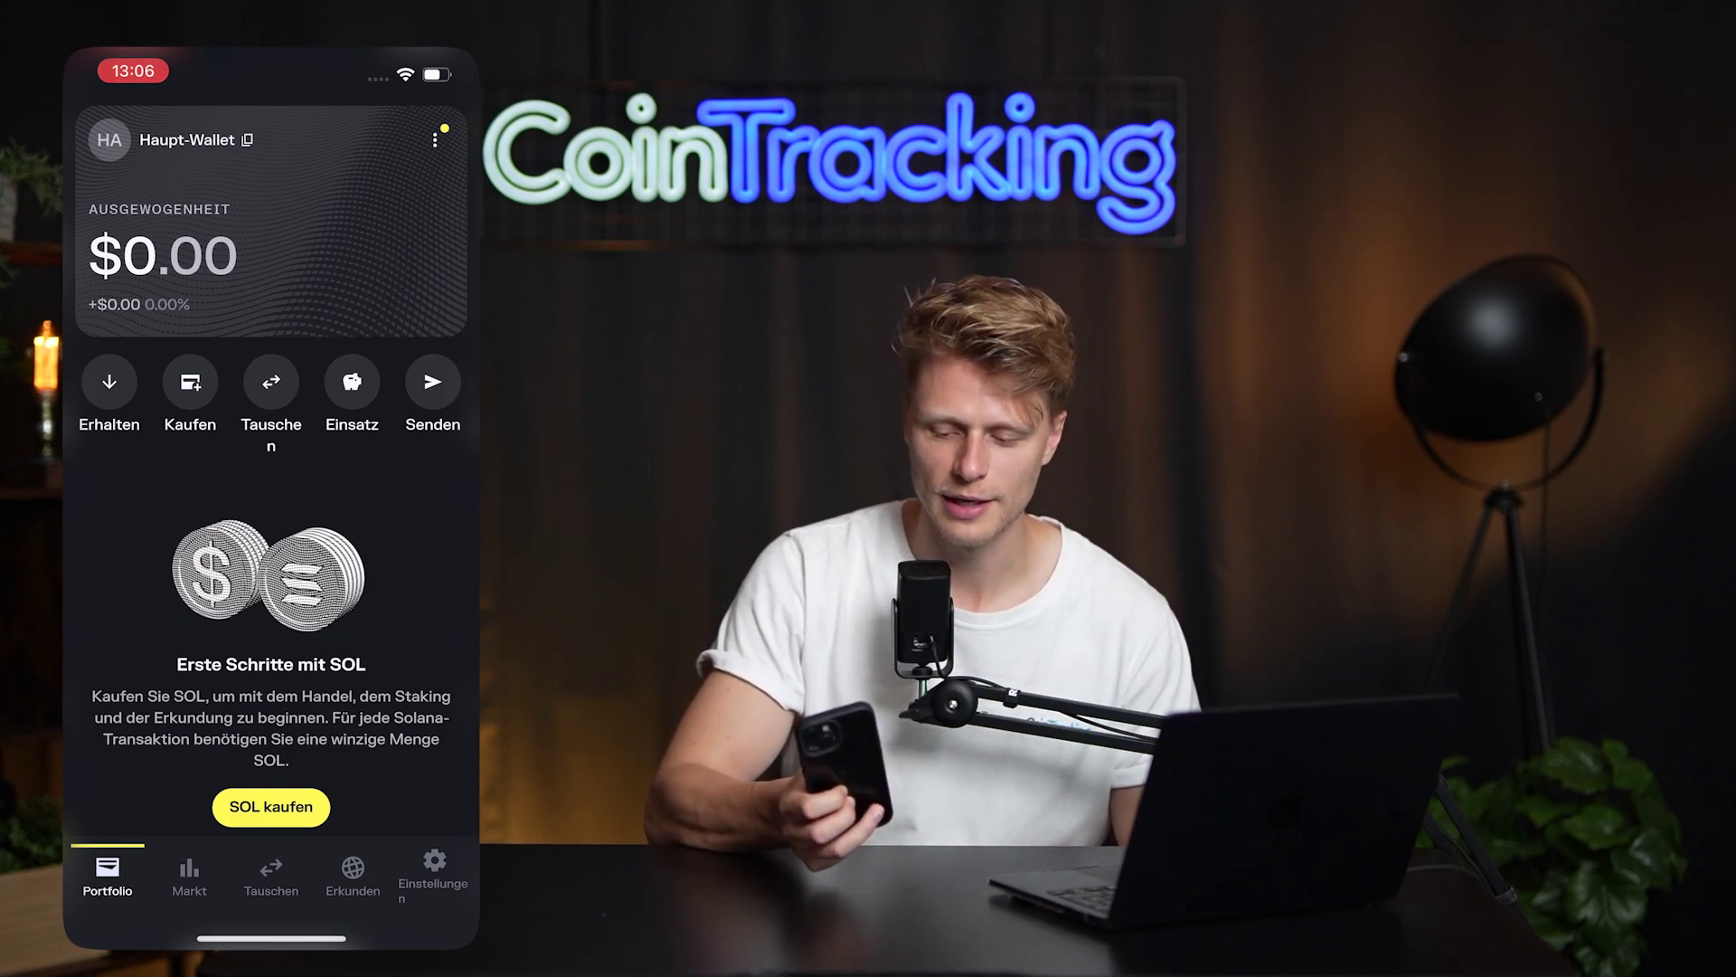
{"action": "left_click", "coordinate": [109, 382]}
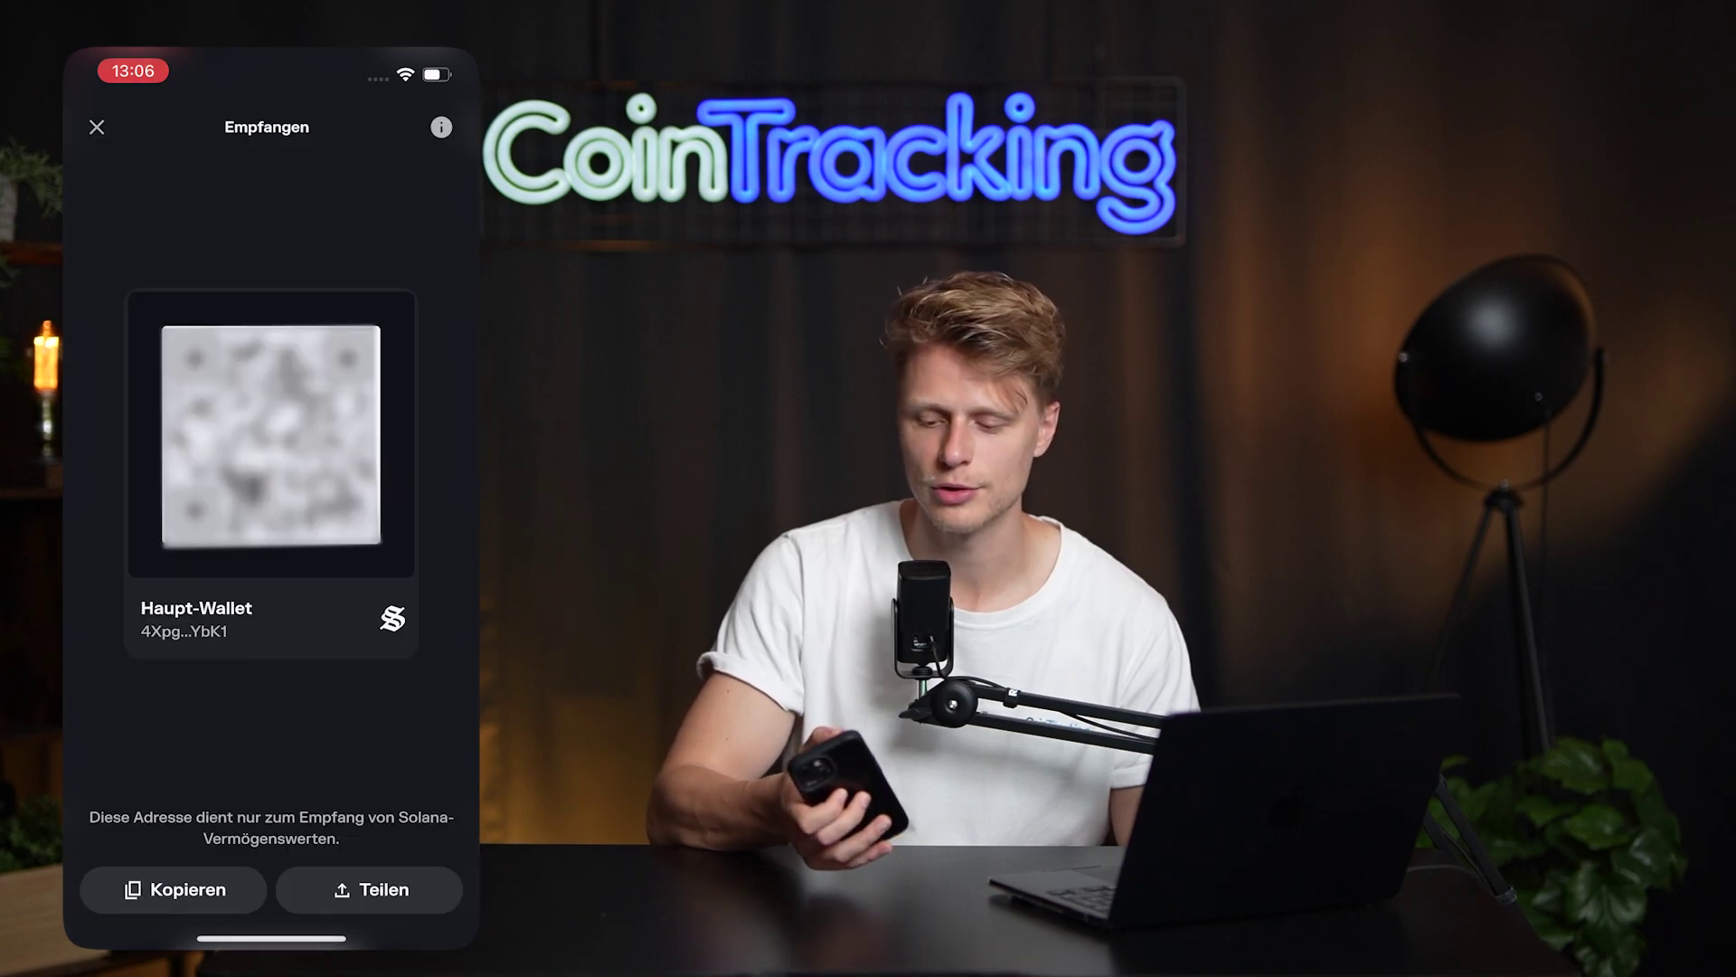
{"action": "left_click", "coordinate": [97, 126]}
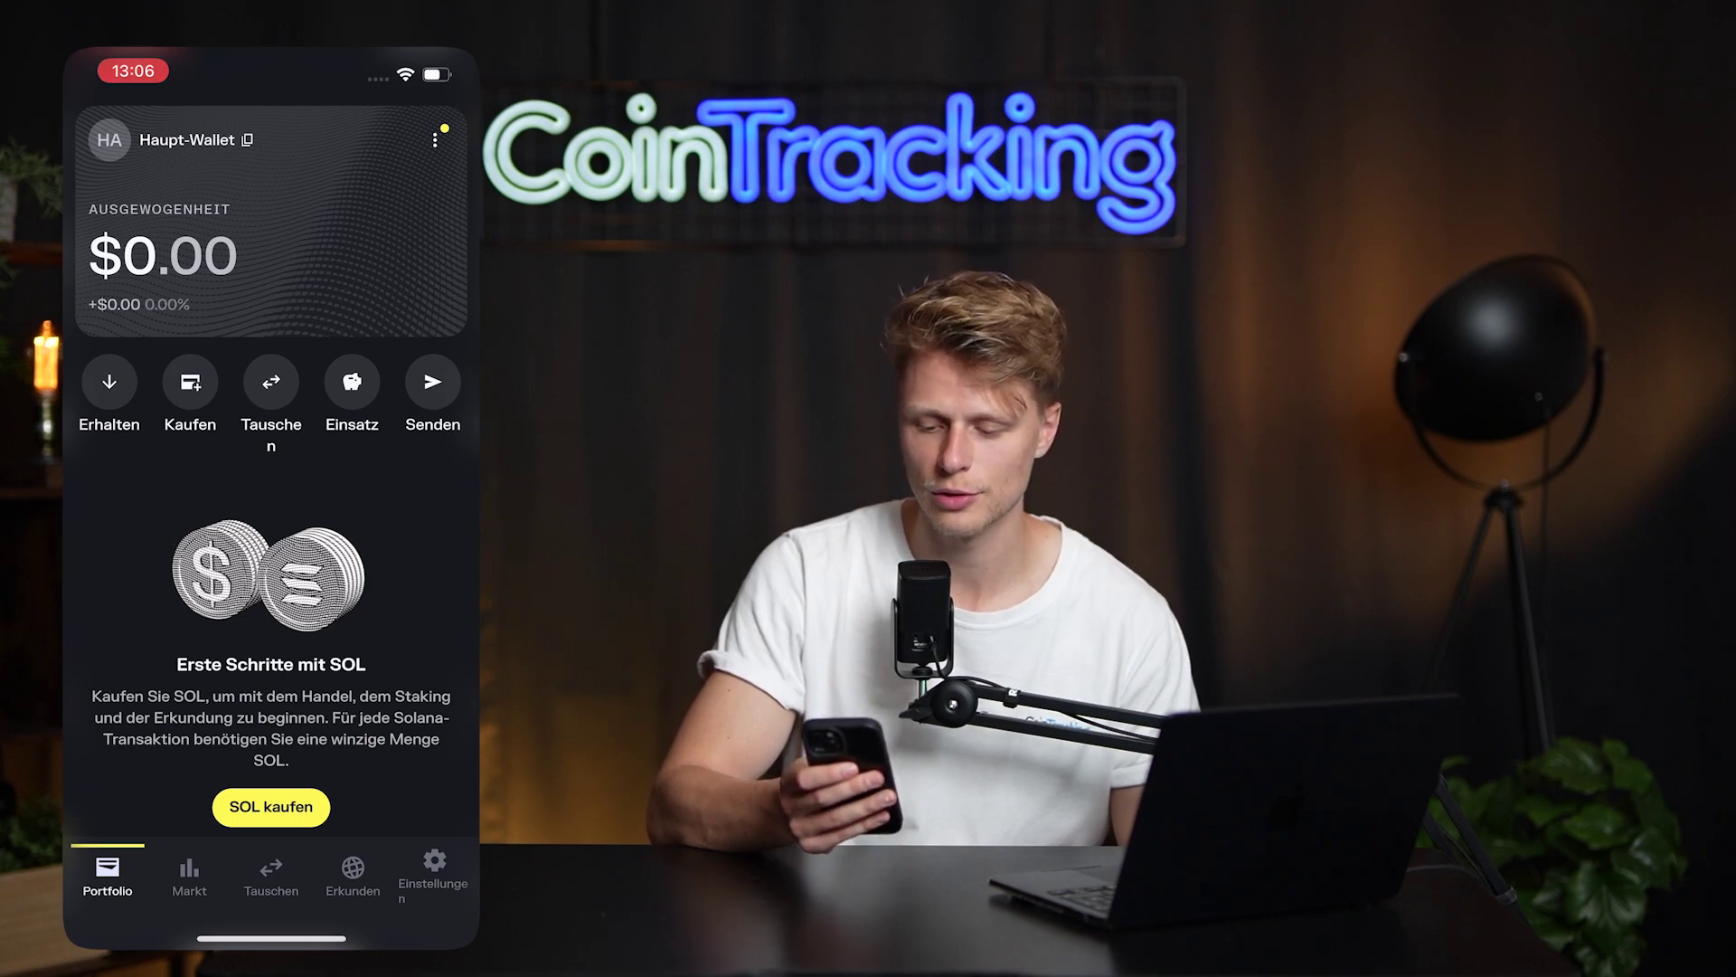
{"action": "left_click", "coordinate": [272, 876]}
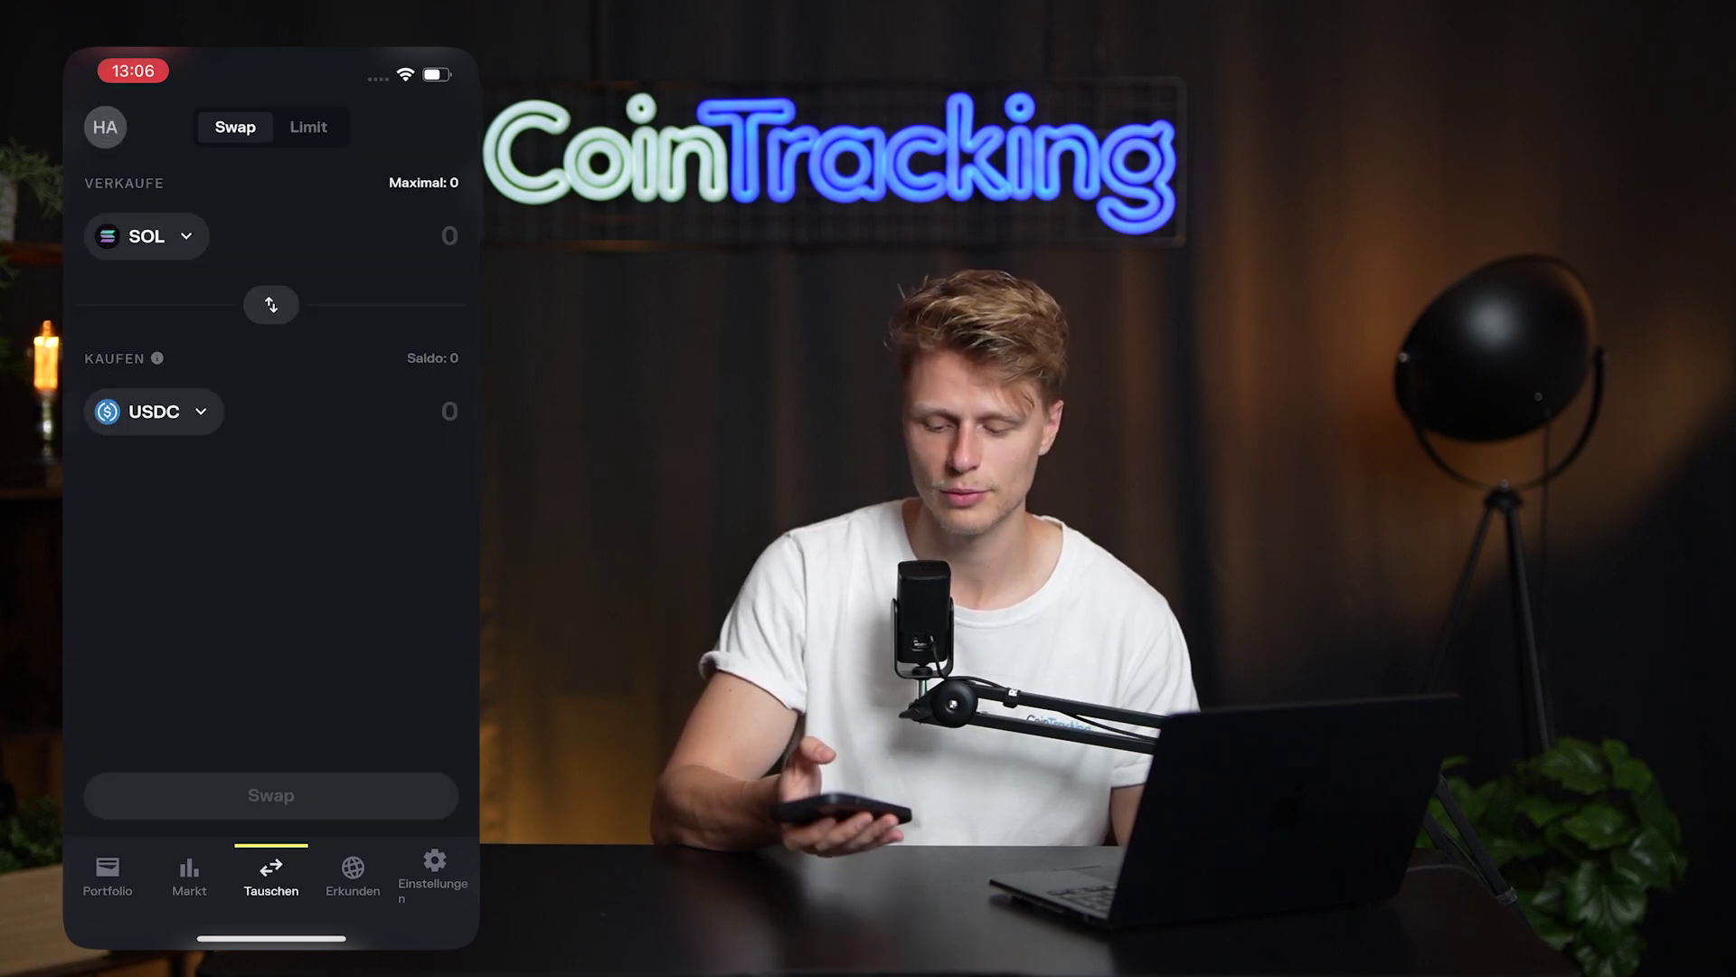
{"action": "left_click", "coordinate": [108, 875]}
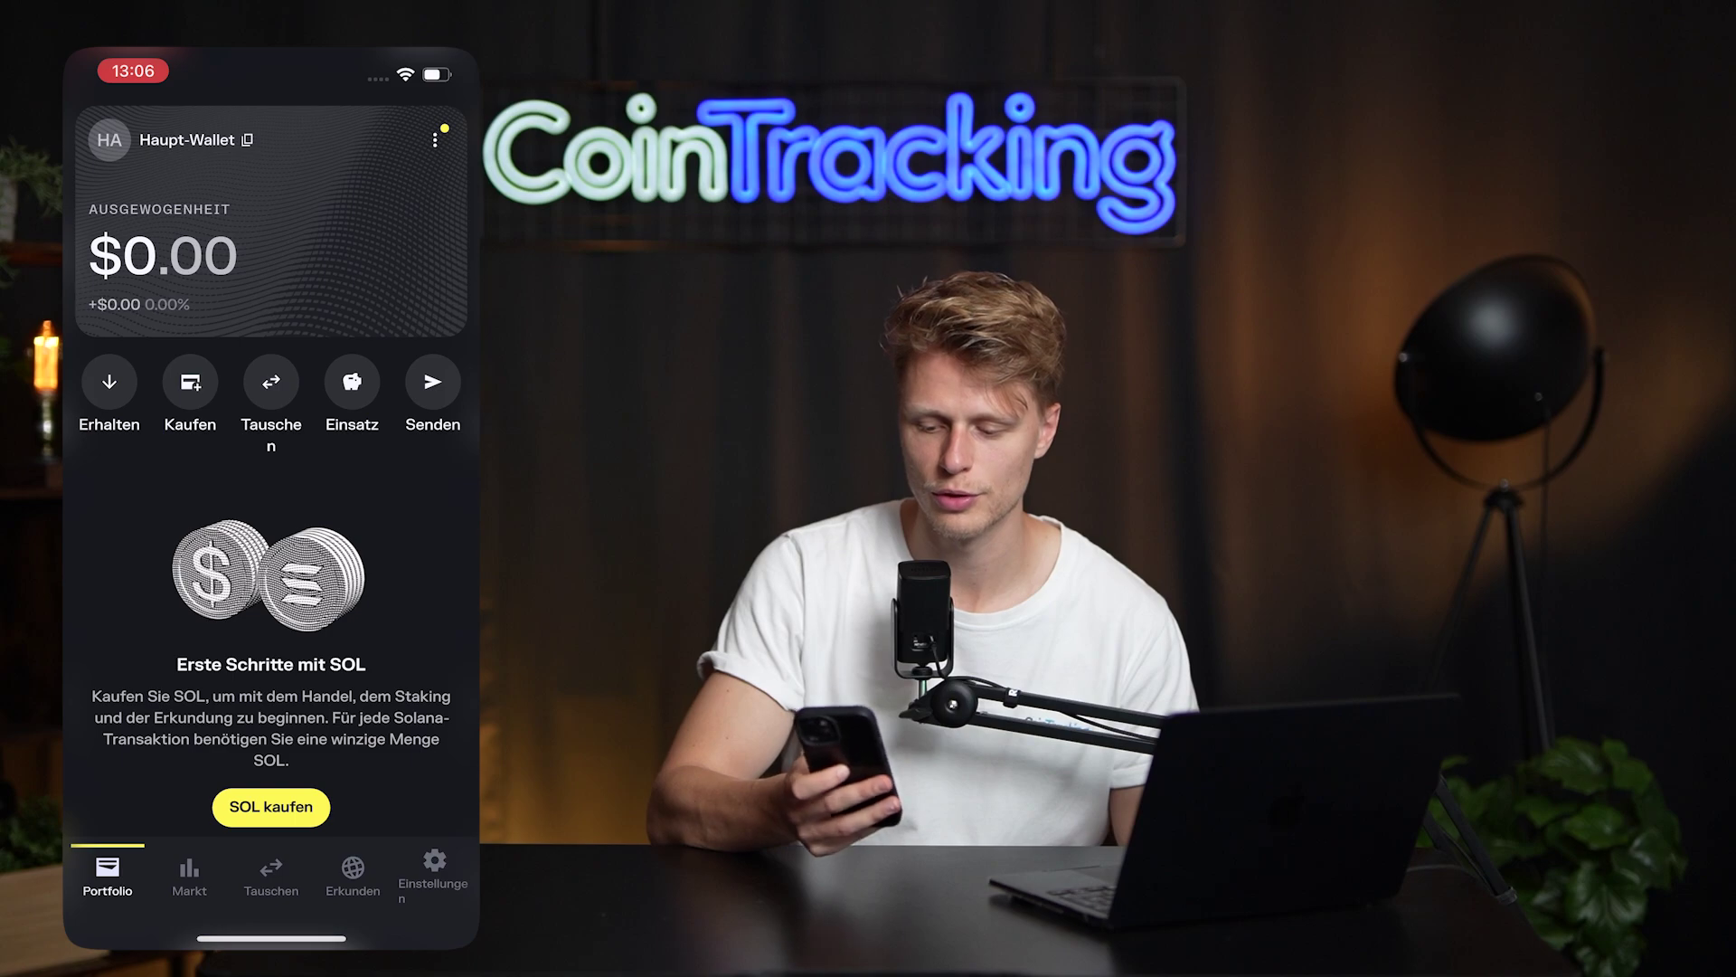
{"action": "left_click", "coordinate": [351, 382]}
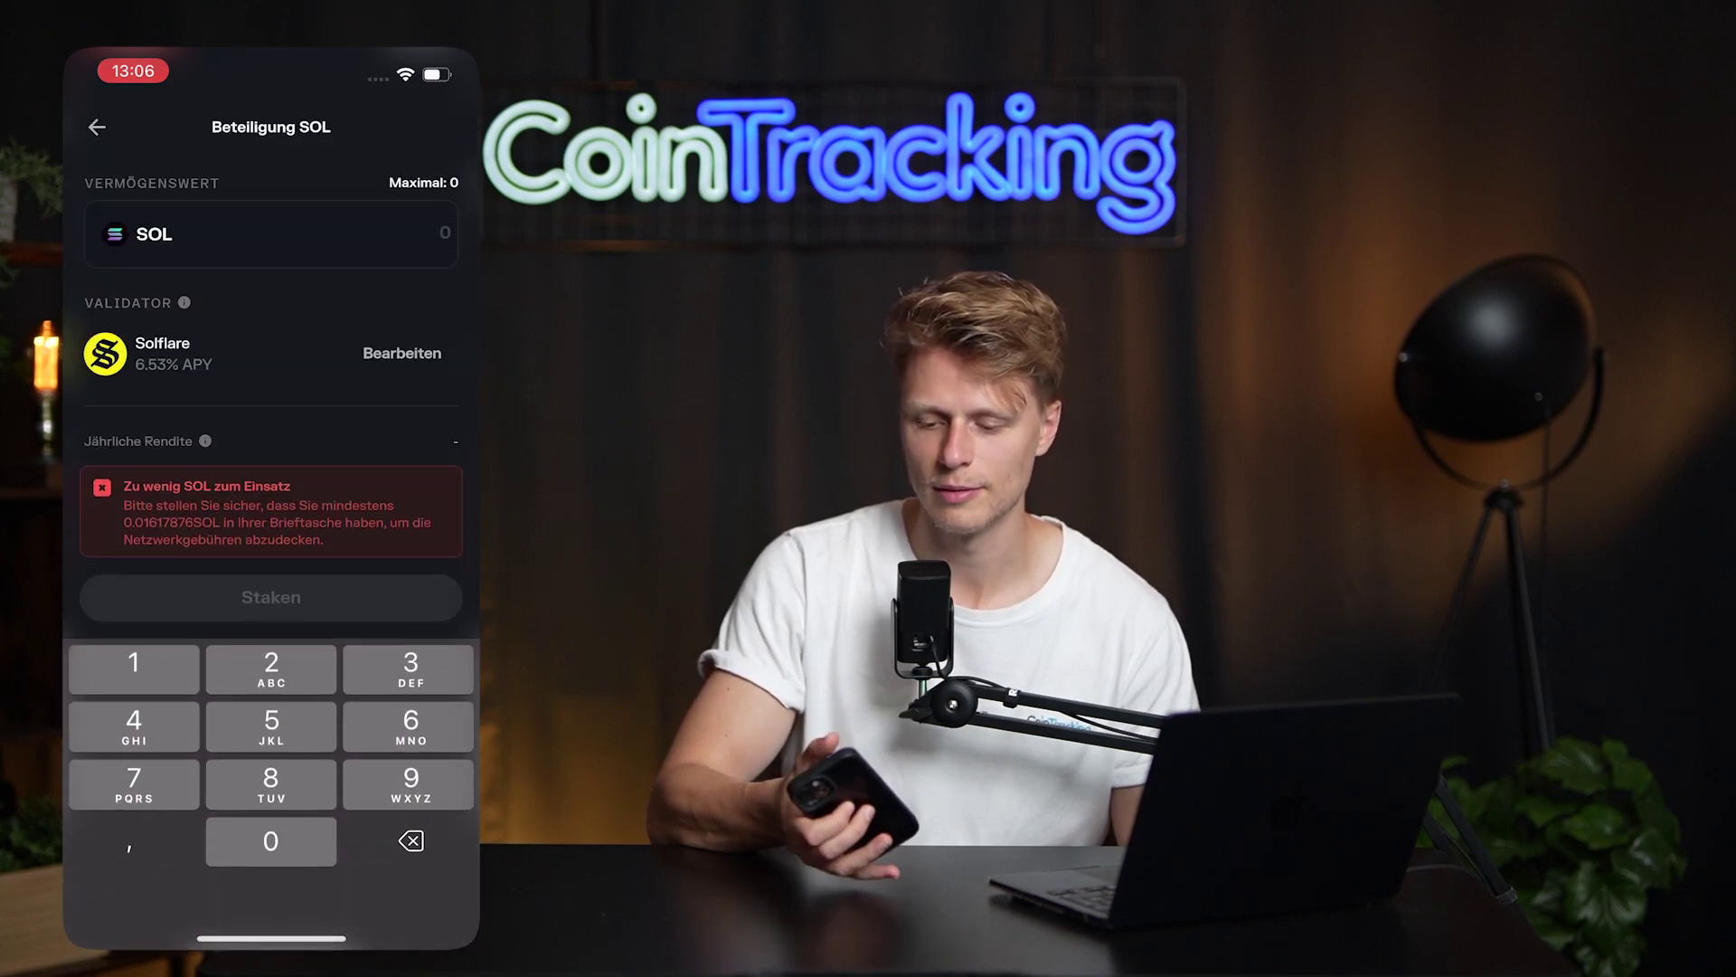
{"action": "left_click", "coordinate": [97, 127]}
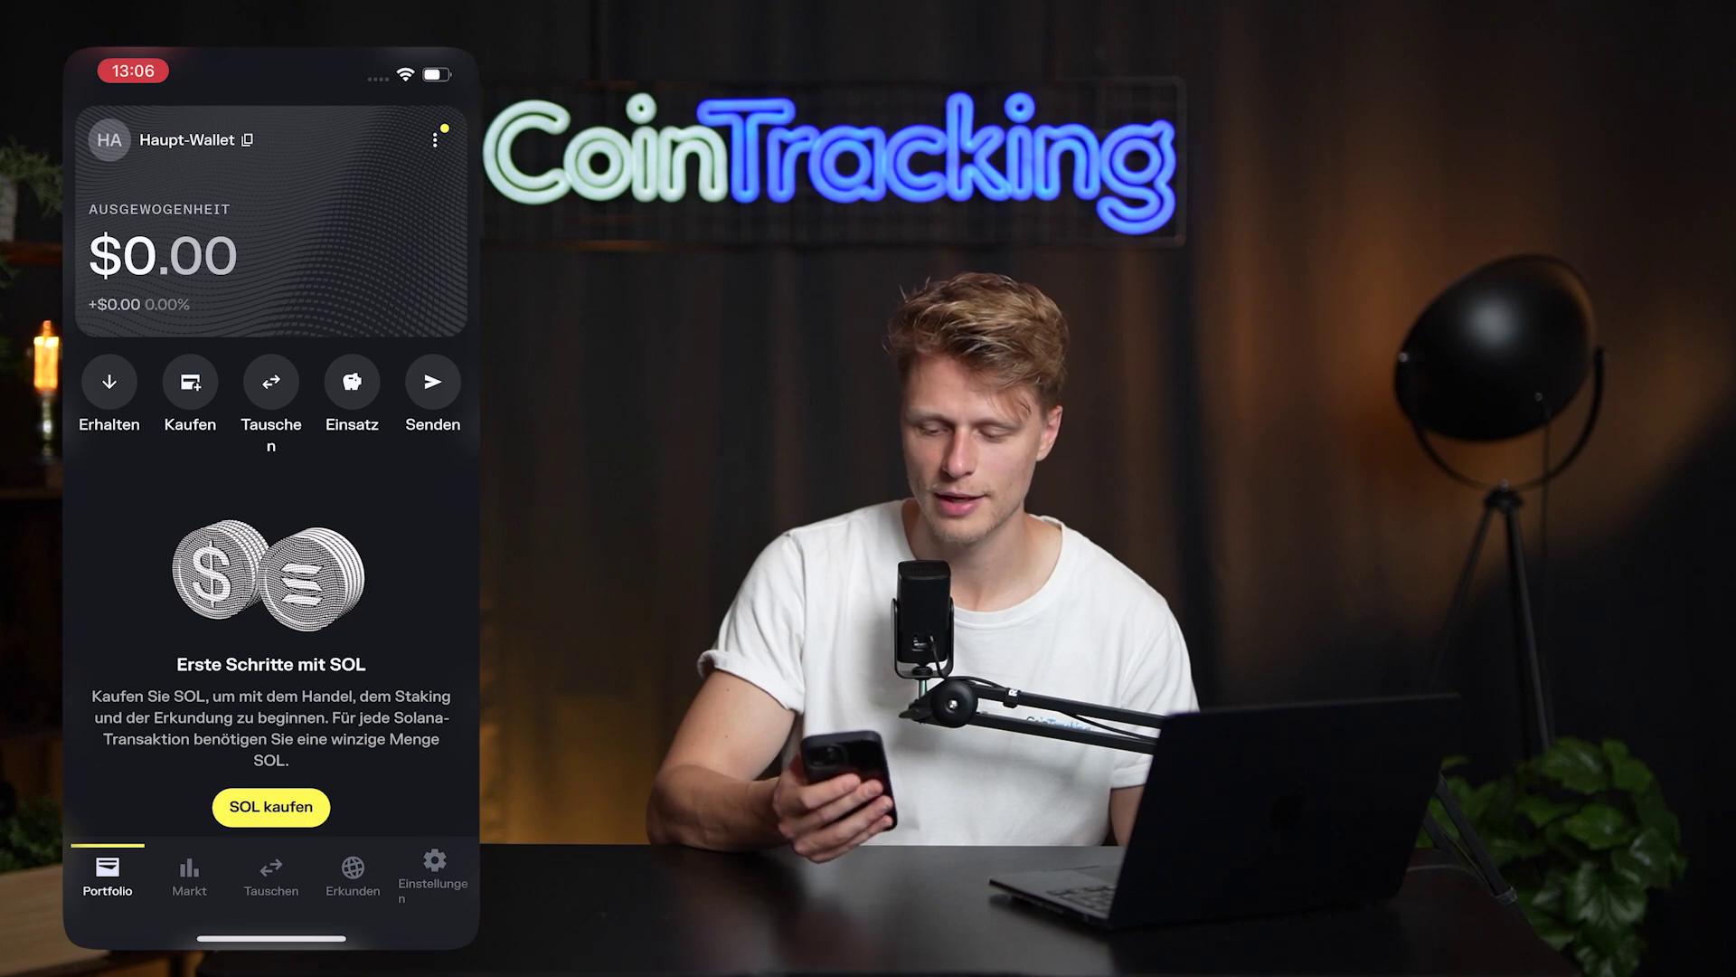
{"action": "left_click", "coordinate": [432, 381]}
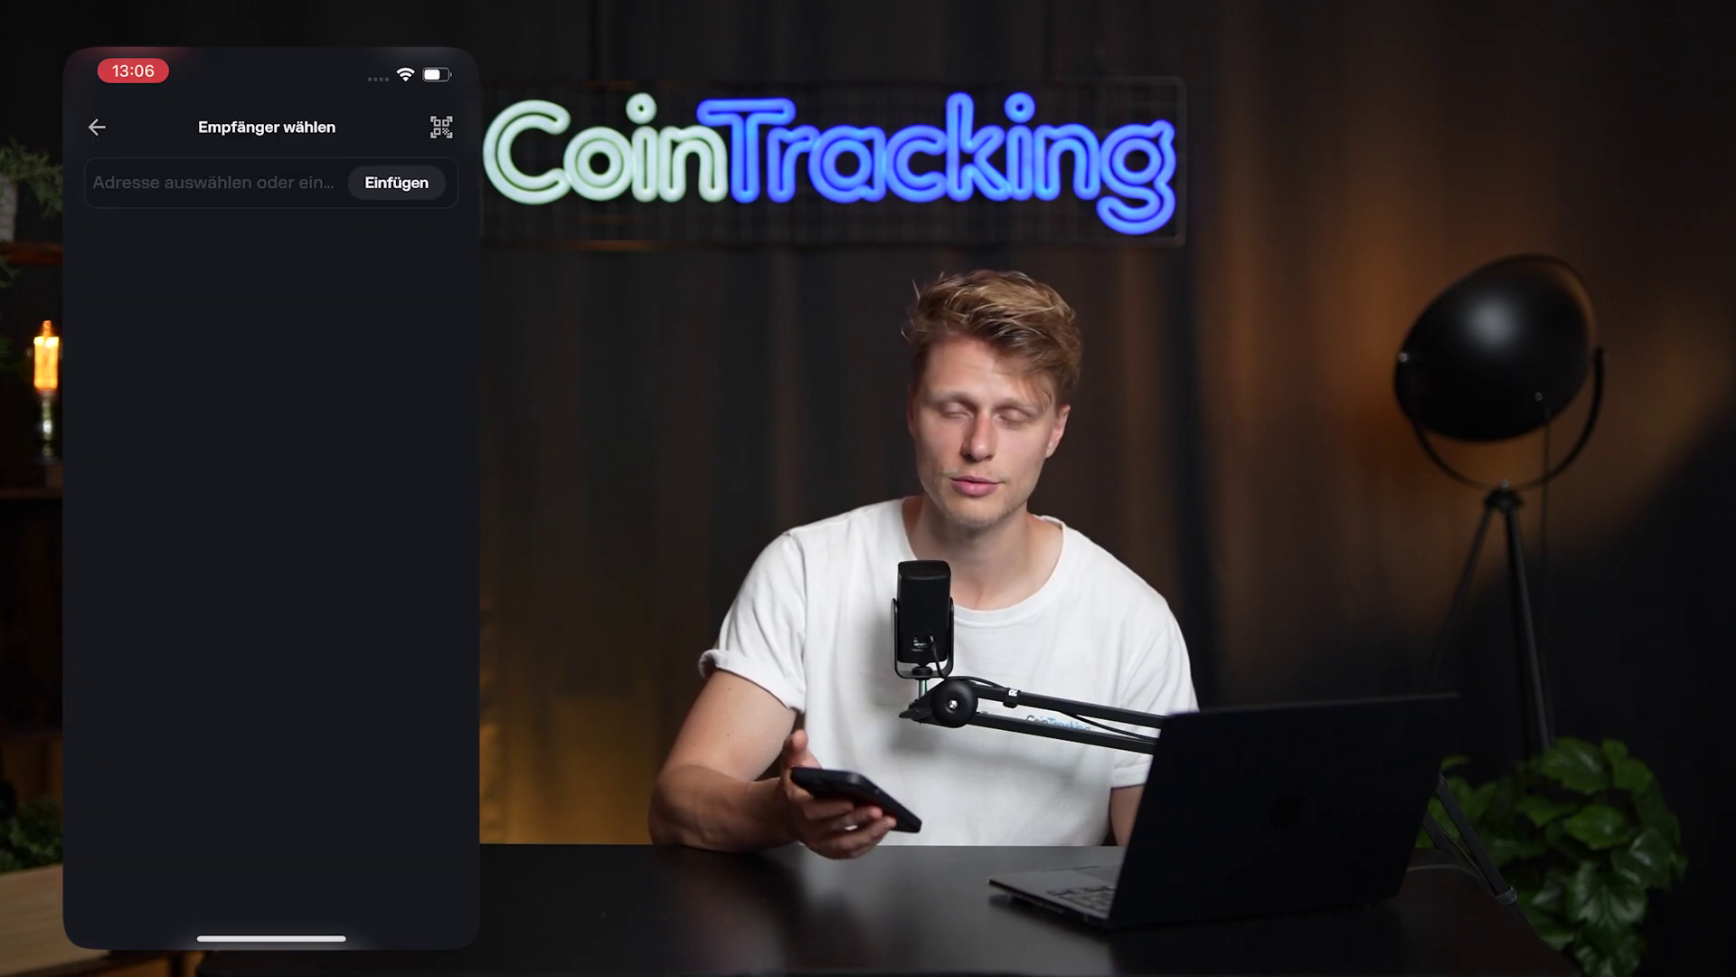
{"action": "left_click", "coordinate": [97, 127]}
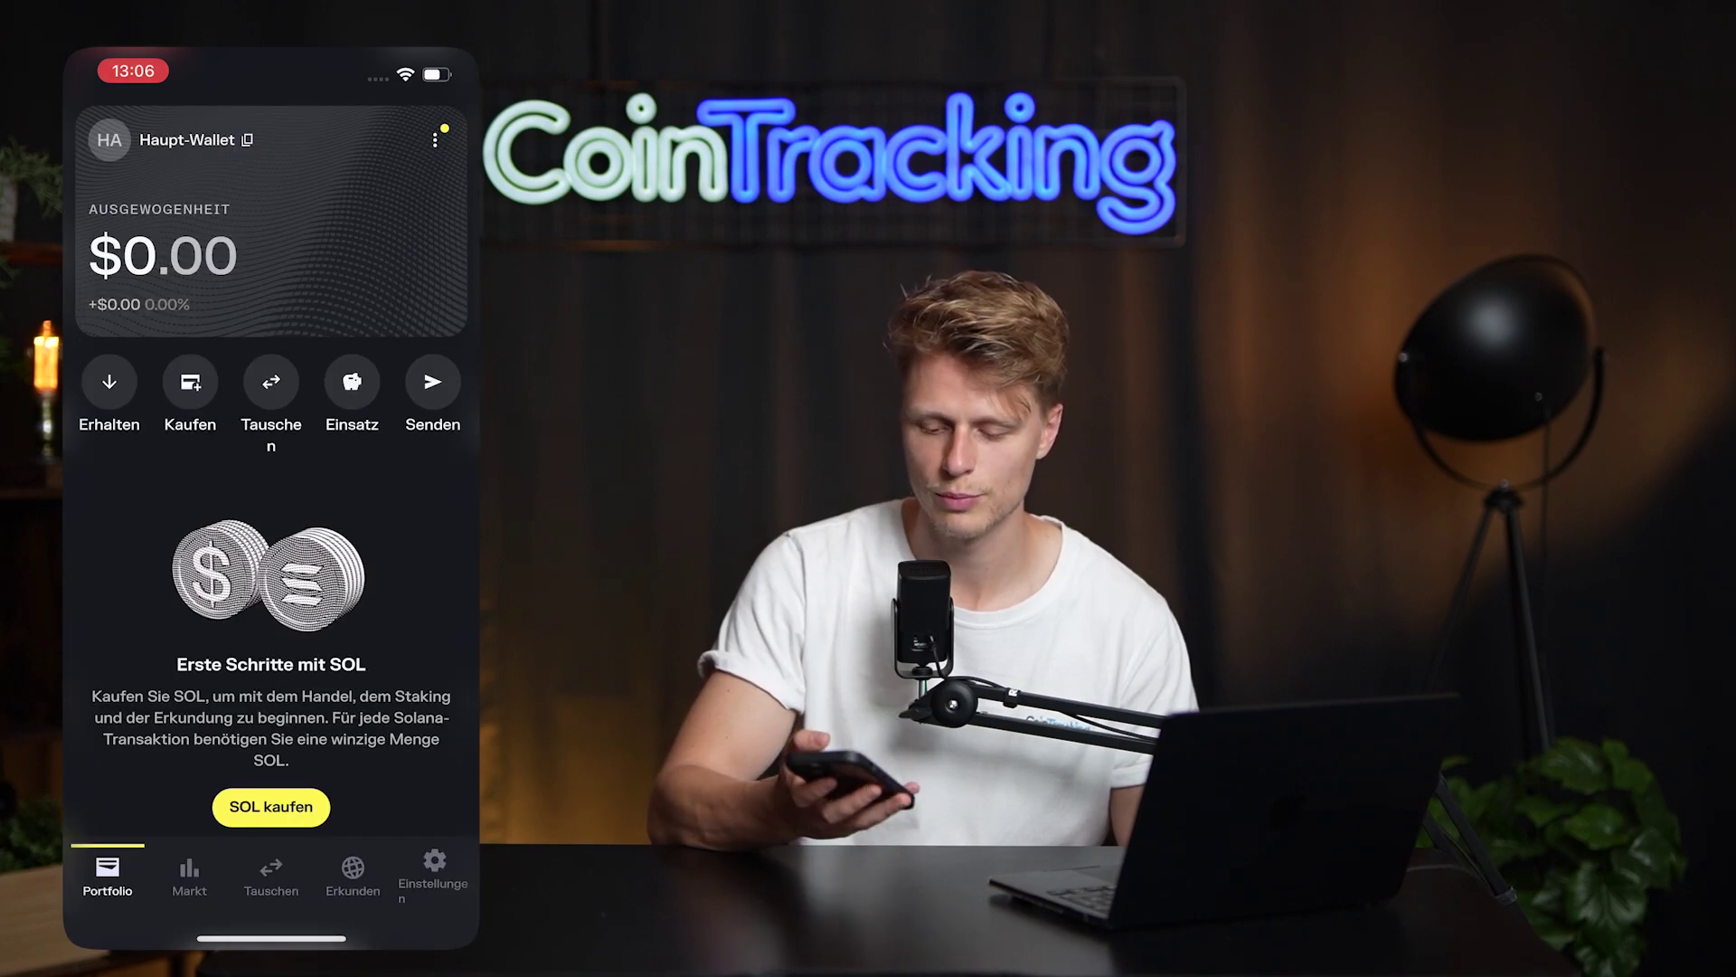
{"action": "scroll", "coordinate": [271, 453], "scroll_direction": "down", "scroll_amount": 1}
{"action": "left_click", "coordinate": [189, 875]}
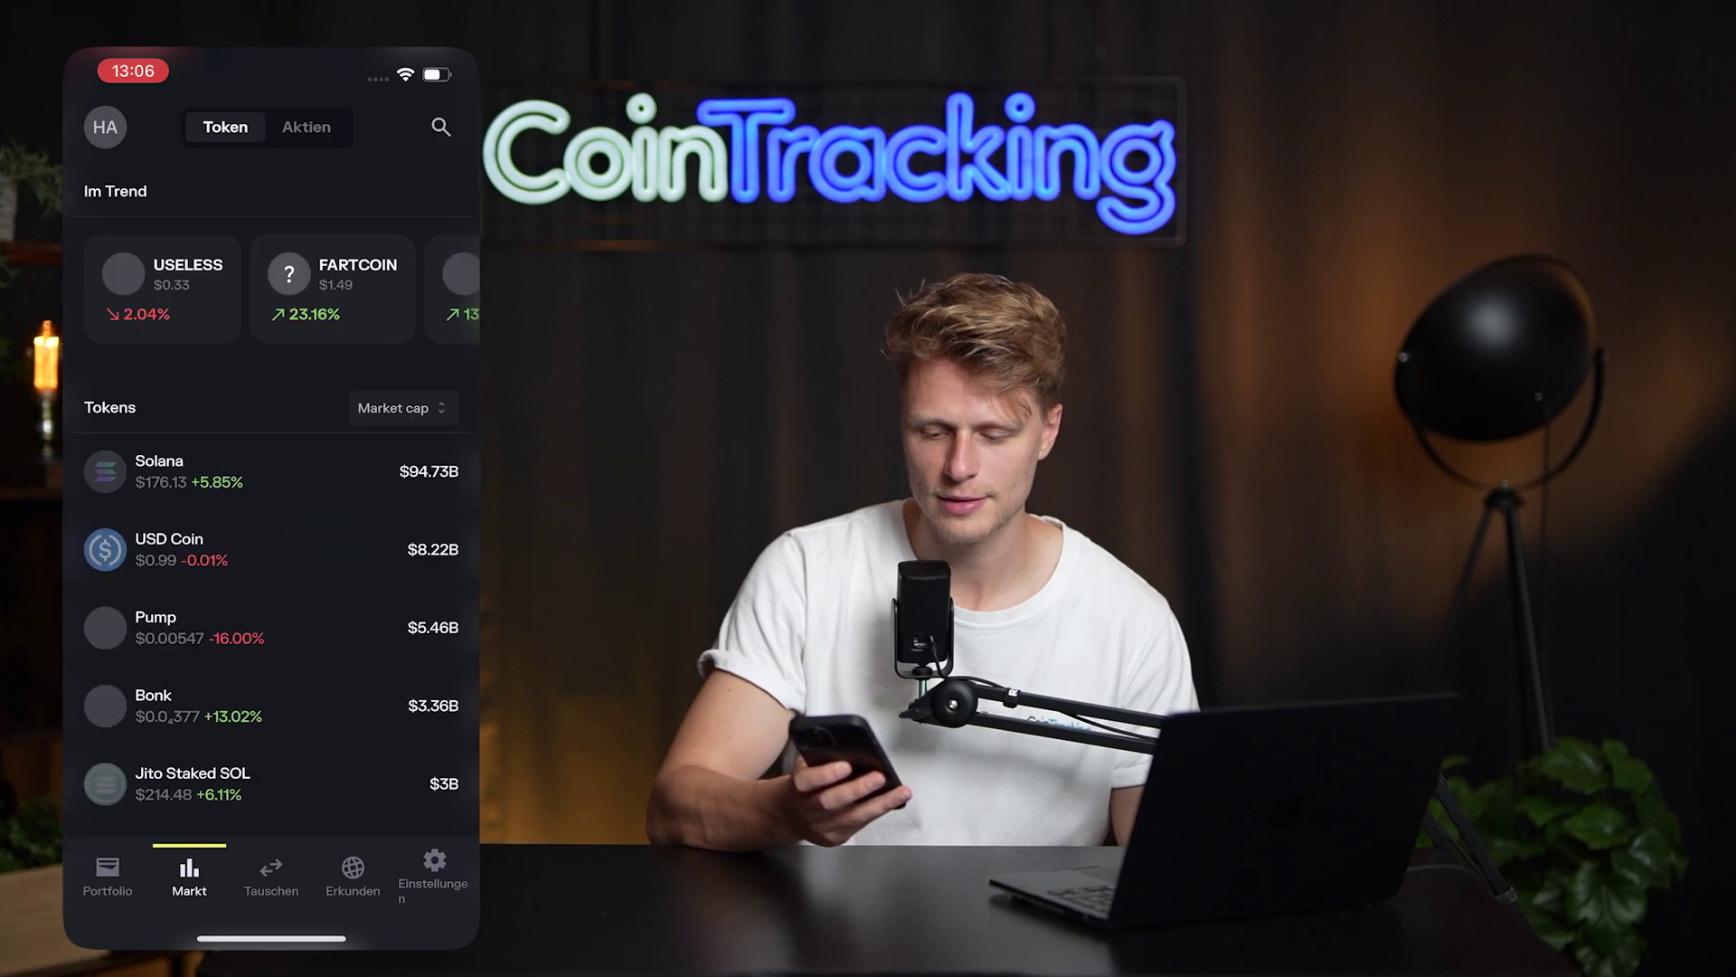
{"action": "scroll", "coordinate": [271, 497], "scroll_direction": "down", "scroll_amount": 3}
{"action": "scroll", "coordinate": [271, 497], "scroll_direction": "down", "scroll_amount": 3}
{"action": "scroll", "coordinate": [271, 497], "scroll_direction": "up", "scroll_amount": 5}
{"action": "scroll", "coordinate": [271, 497], "scroll_direction": "up", "scroll_amount": 2}
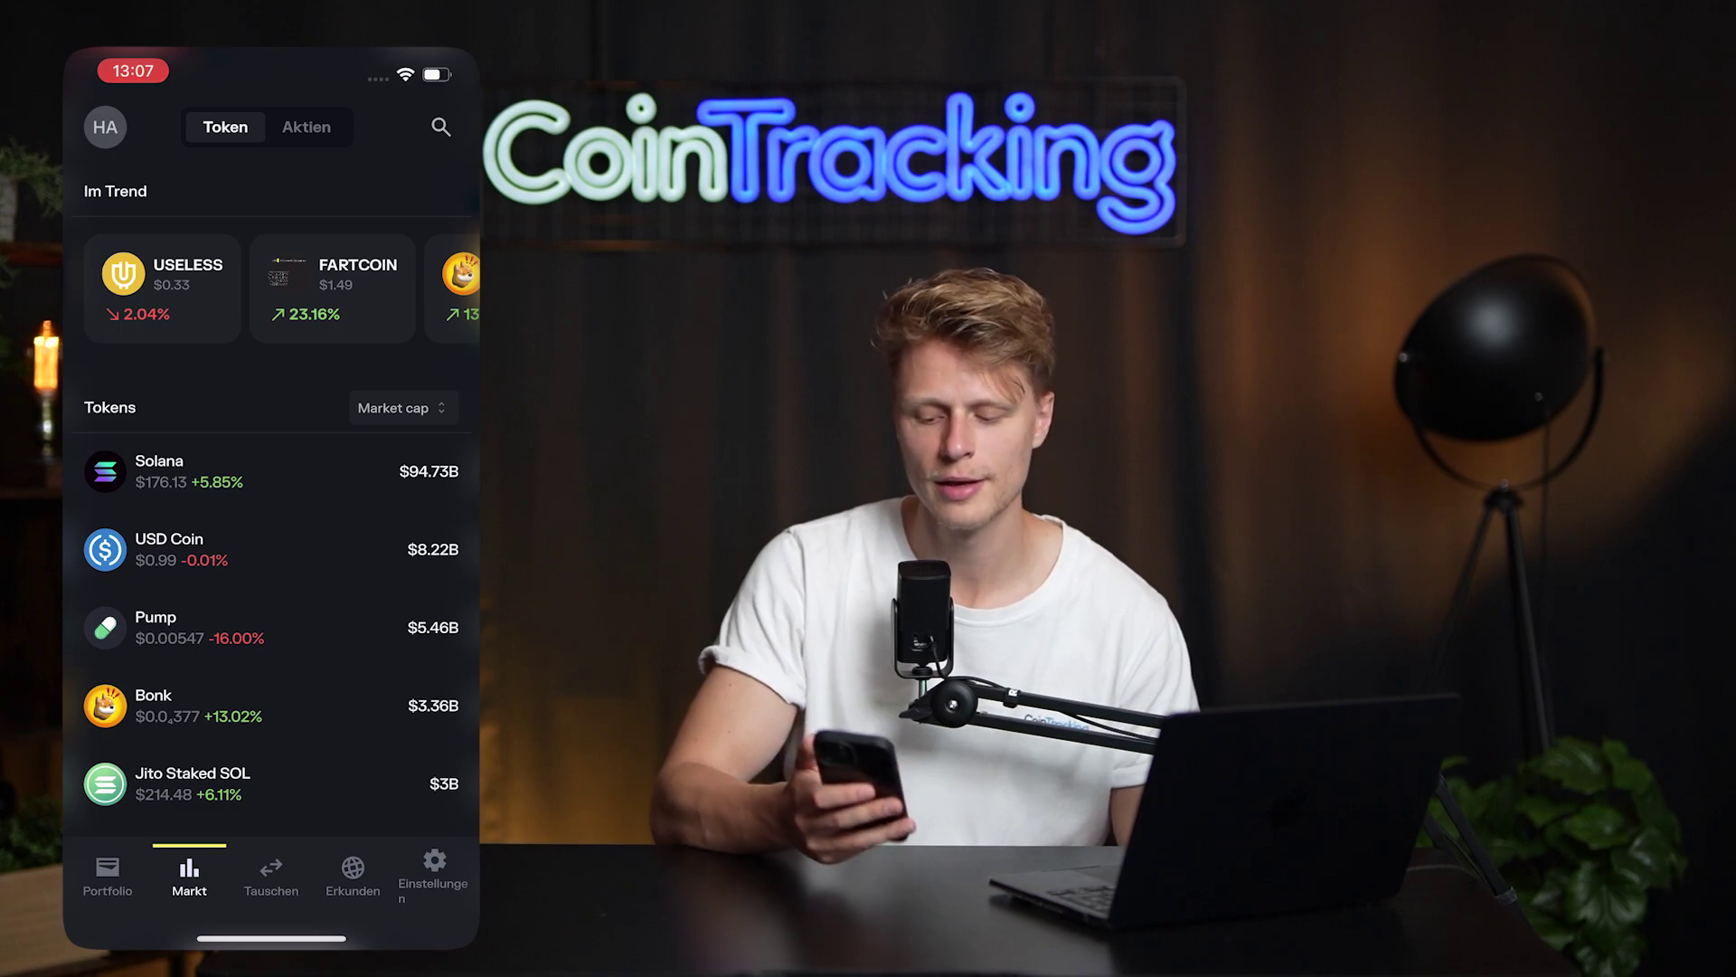
{"action": "left_click", "coordinate": [272, 873]}
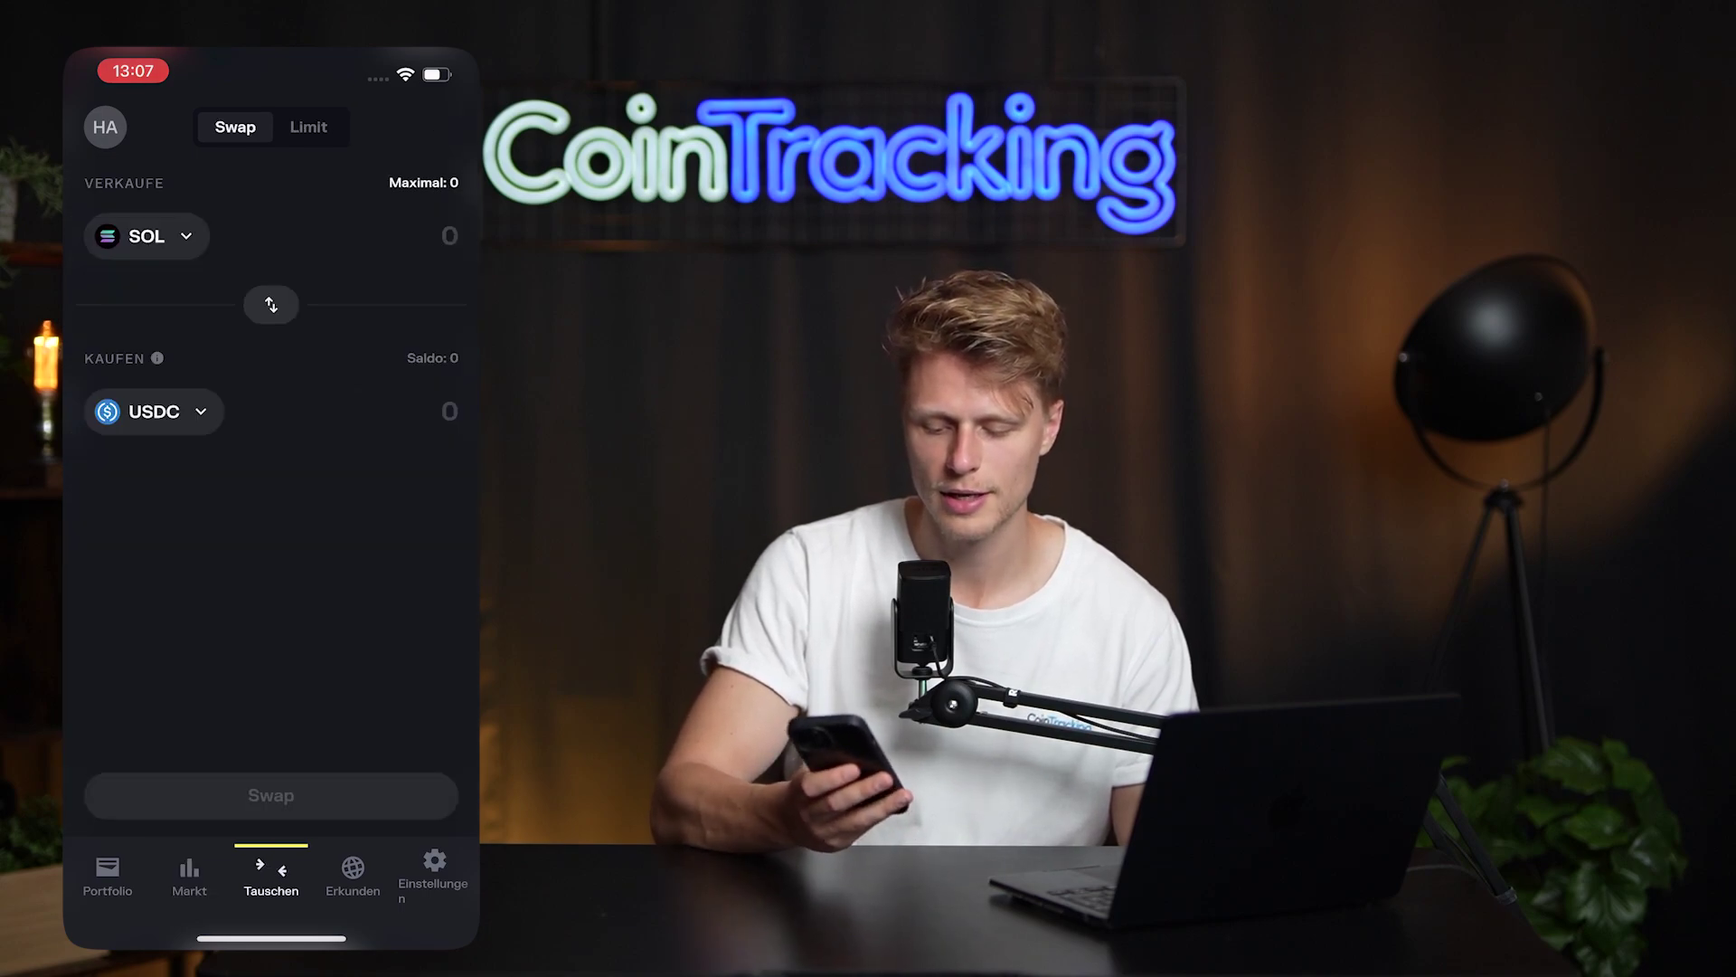
{"action": "left_click", "coordinate": [352, 872]}
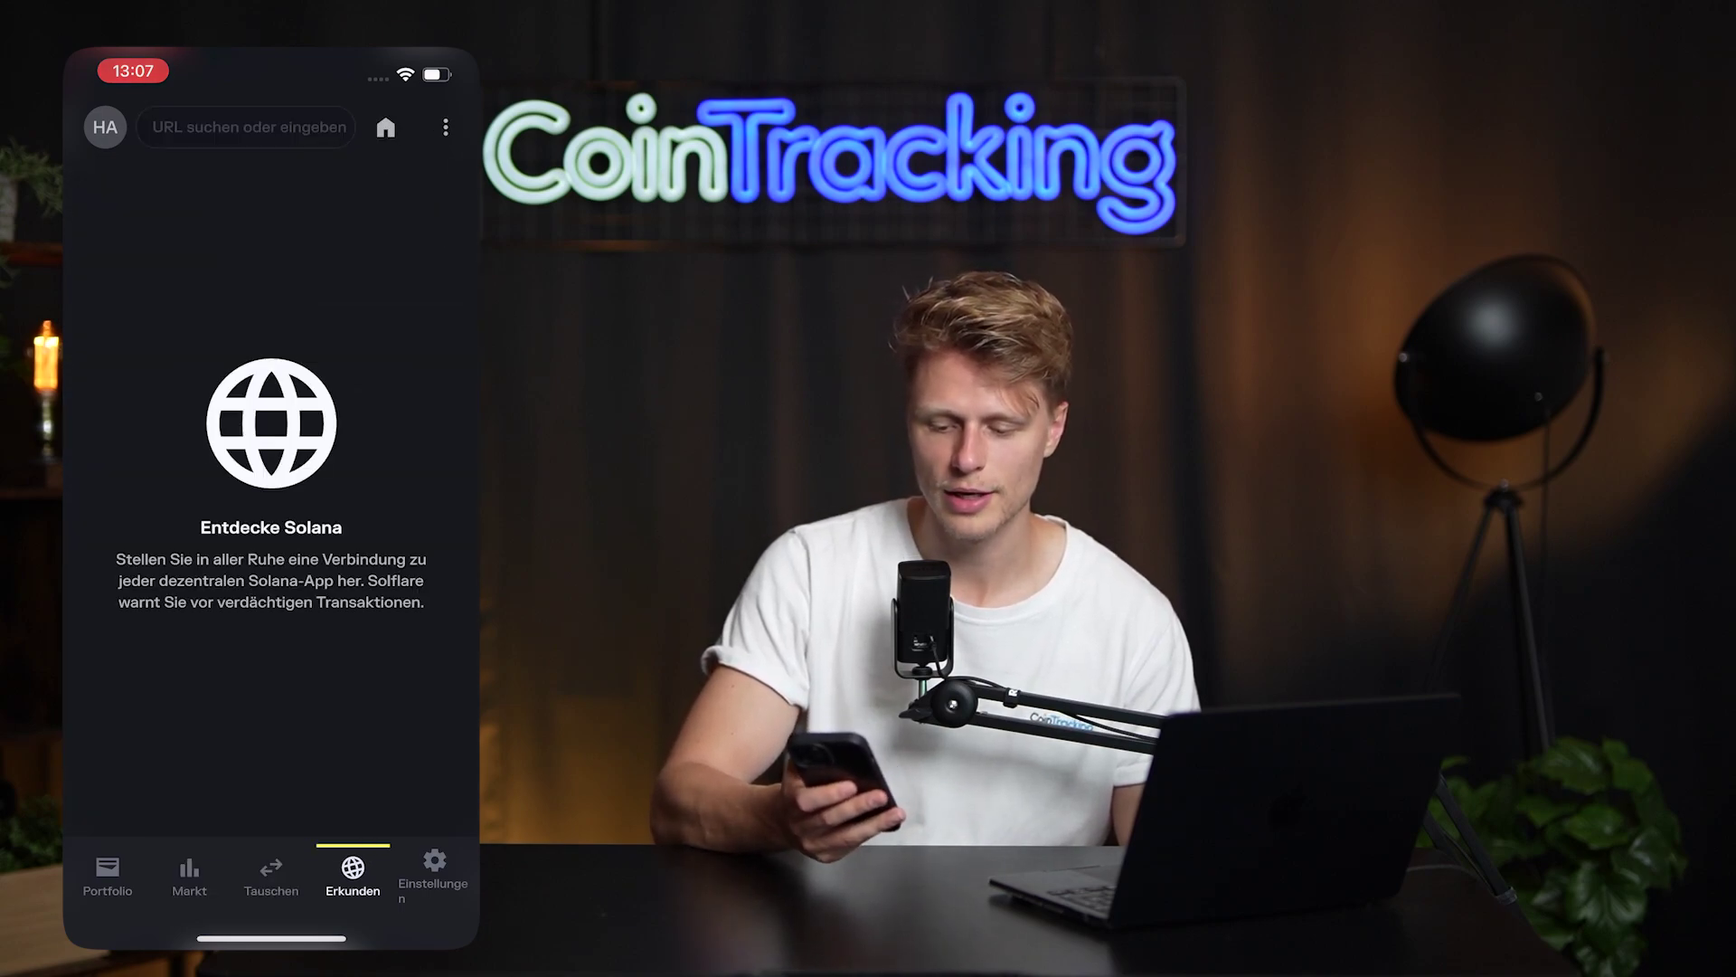
{"action": "scroll", "coordinate": [272, 461], "scroll_direction": "down", "scroll_amount": 1}
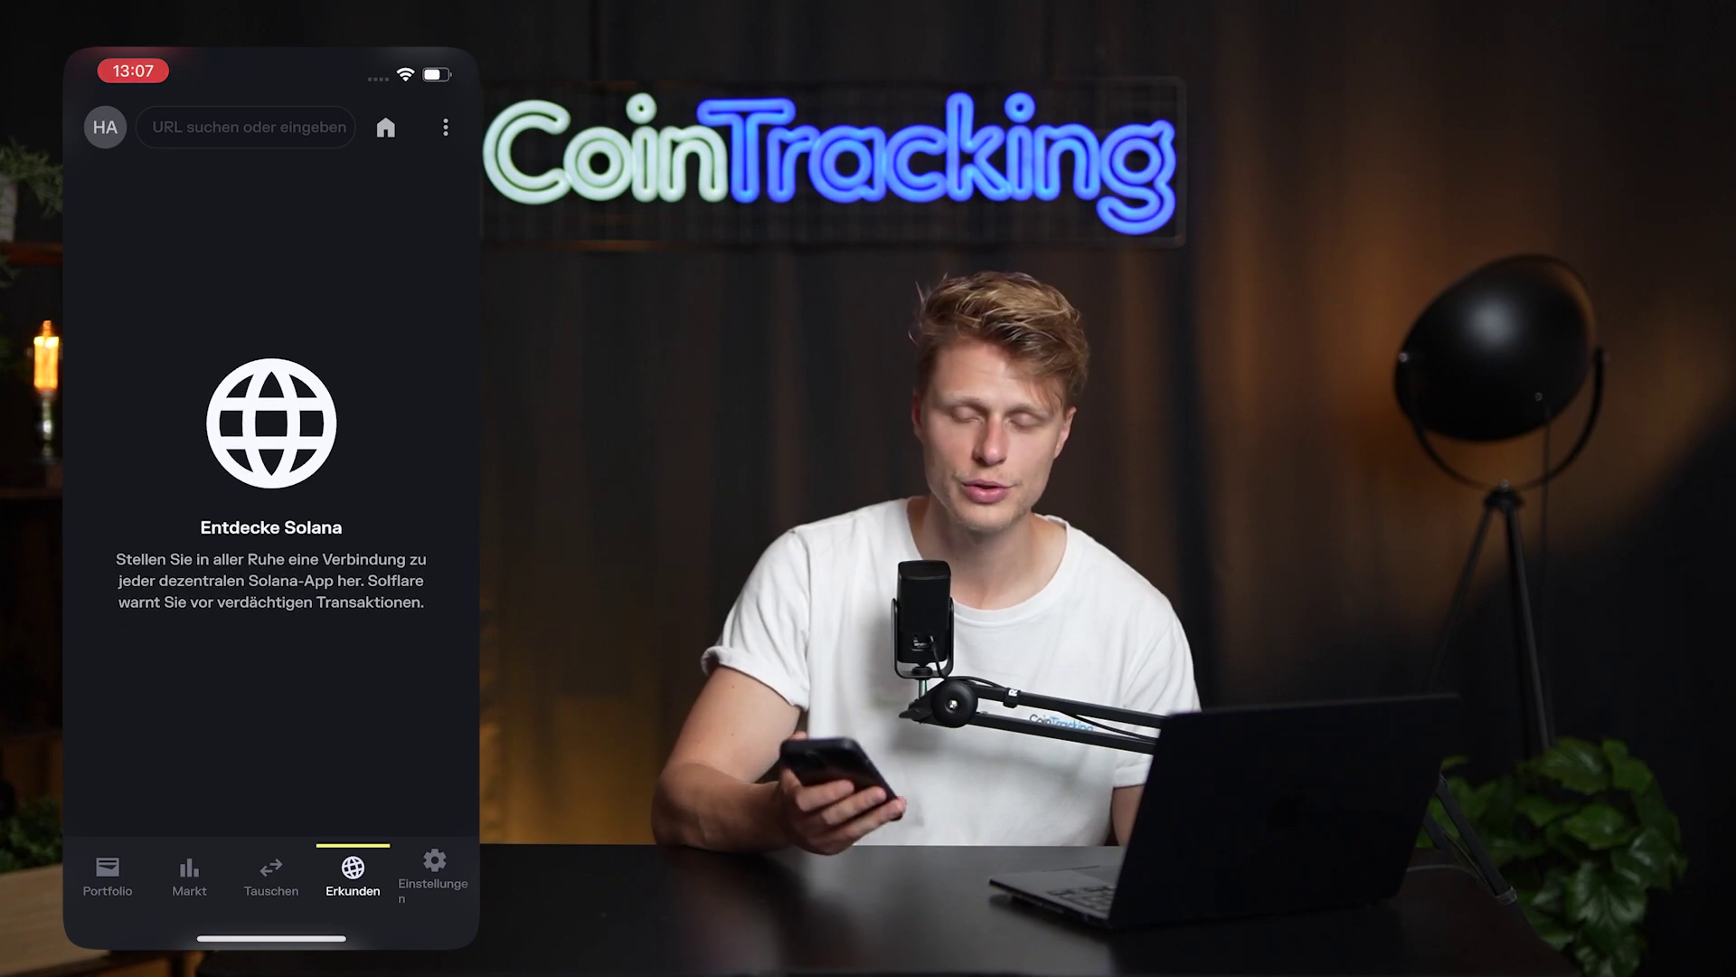
{"action": "left_click", "coordinate": [434, 873]}
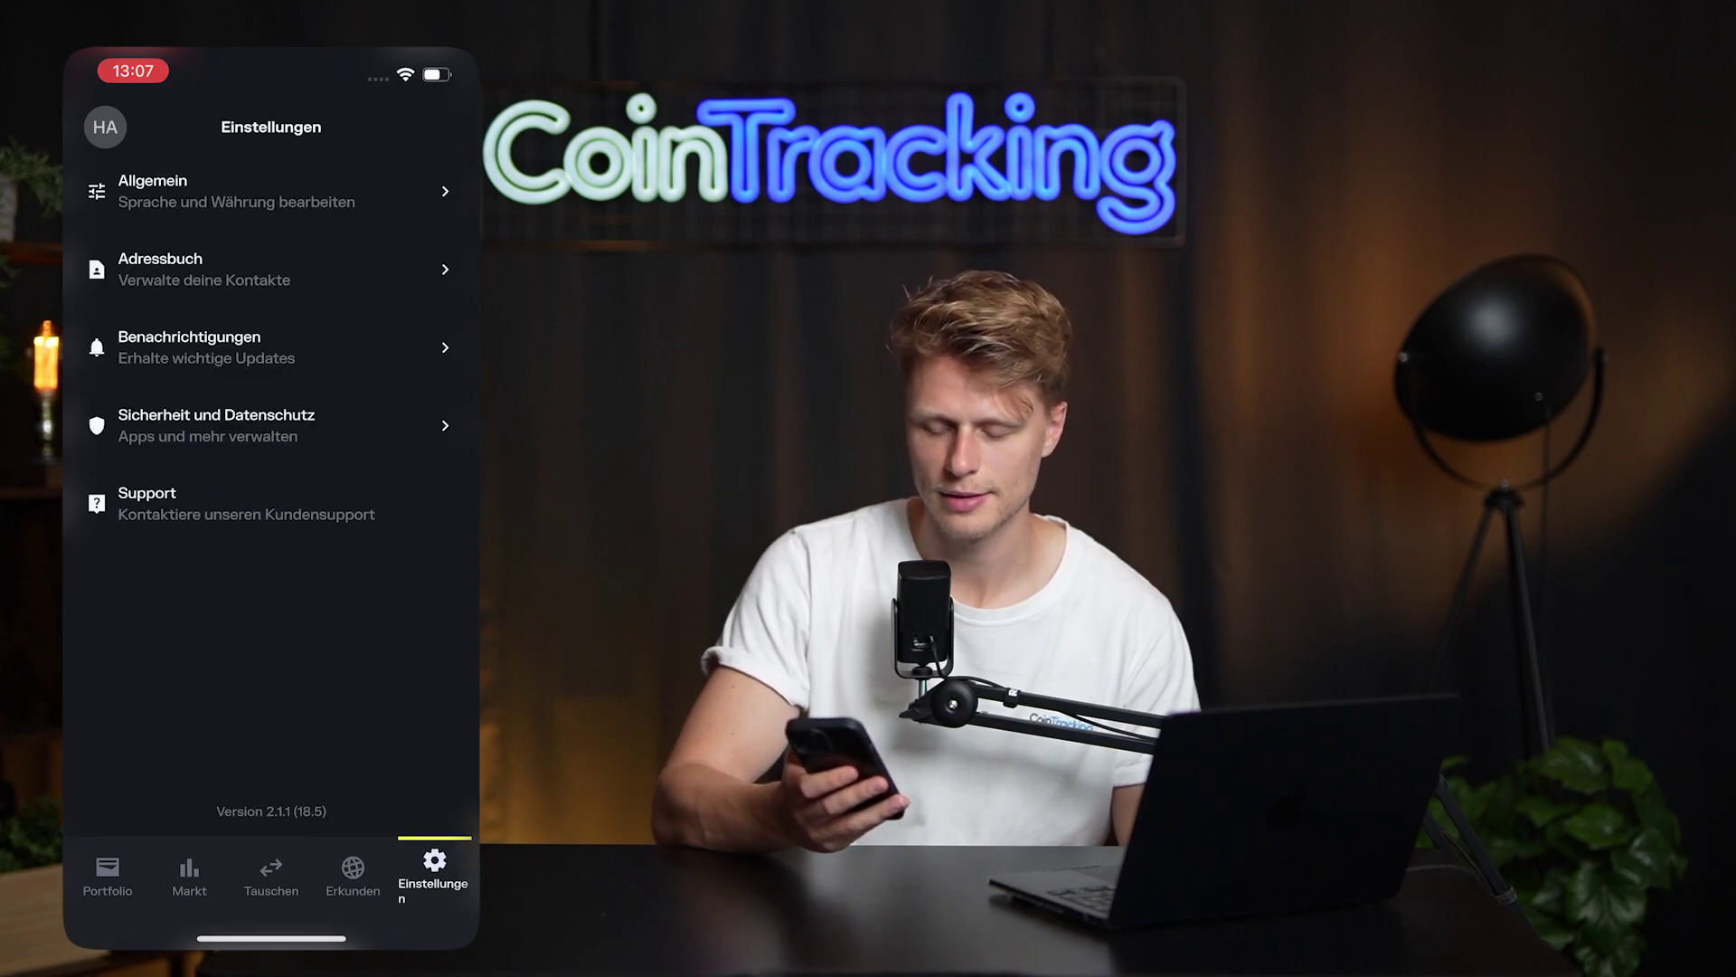
{"action": "left_click", "coordinate": [106, 873]}
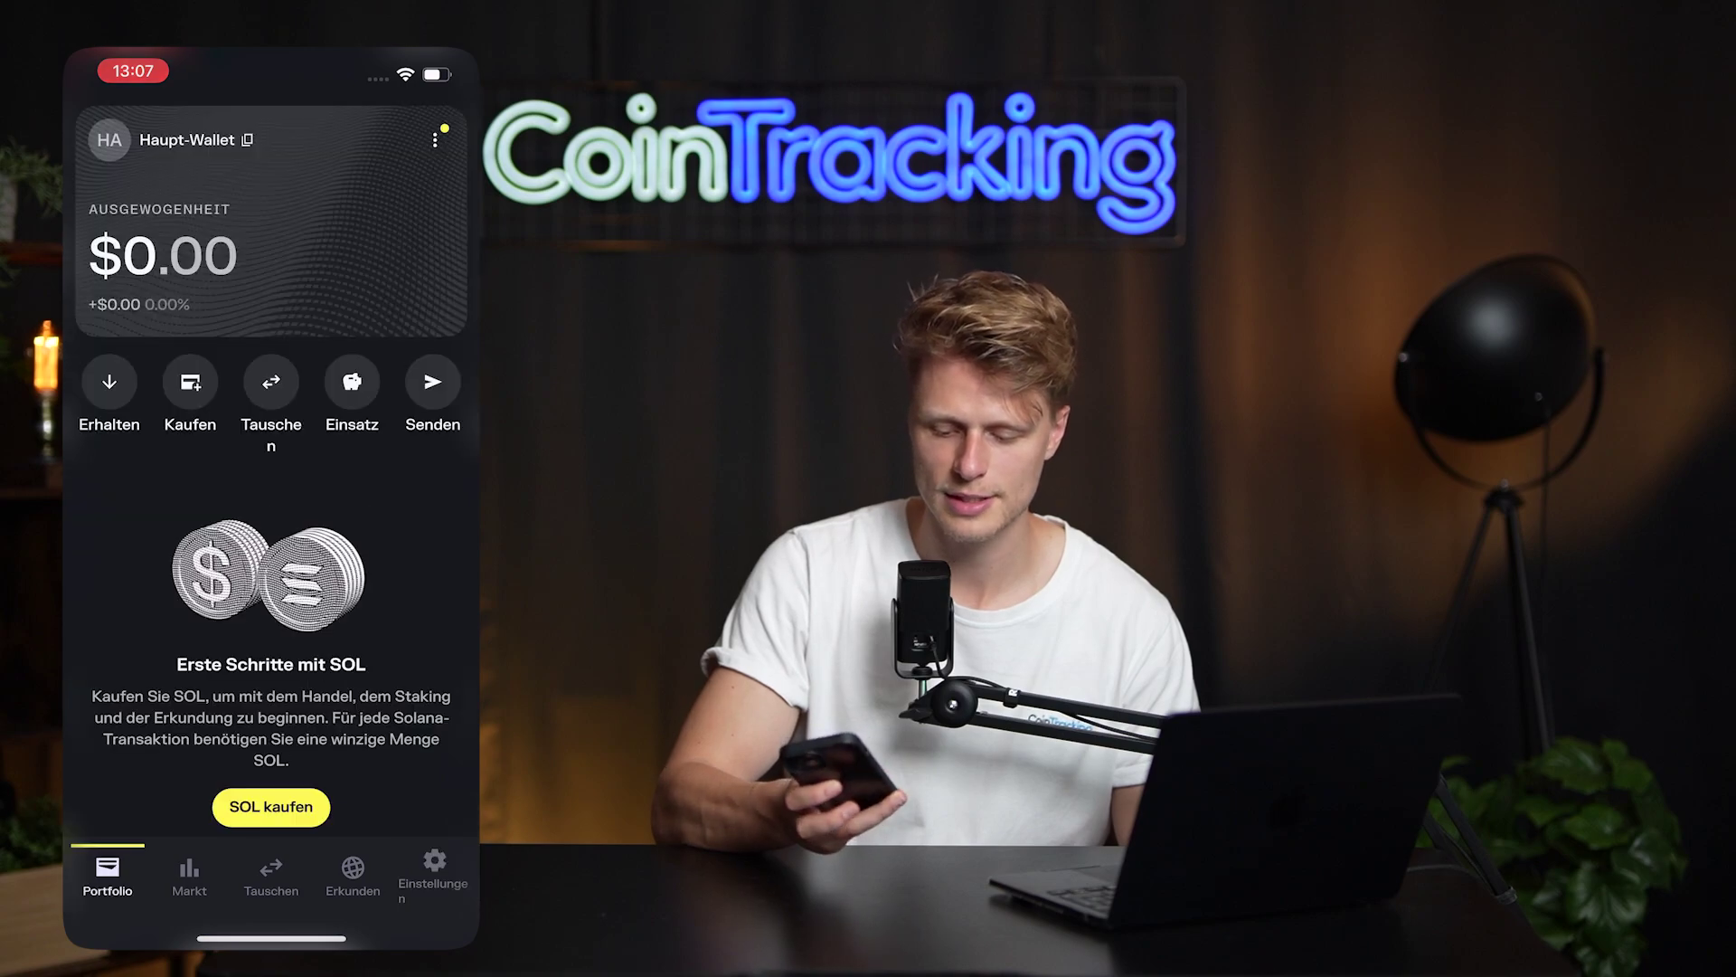